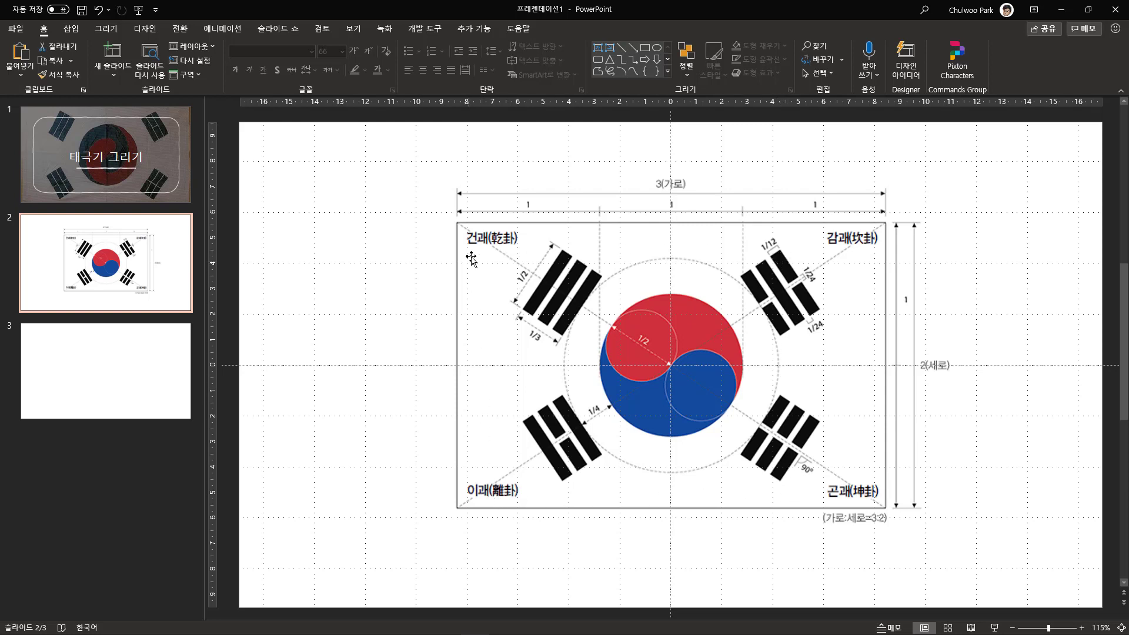
- Switch to the browser and examine the flag construction diagram and standard colour table on the ministry's national flag page
key("alt+Tab")
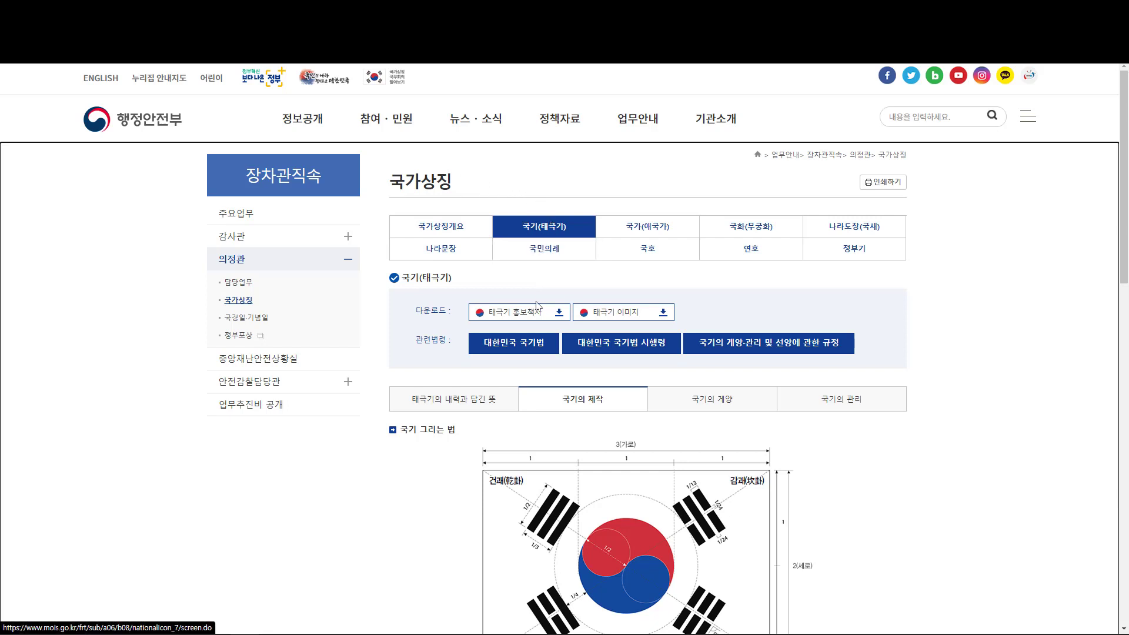
scroll(470, 389, "down", 3)
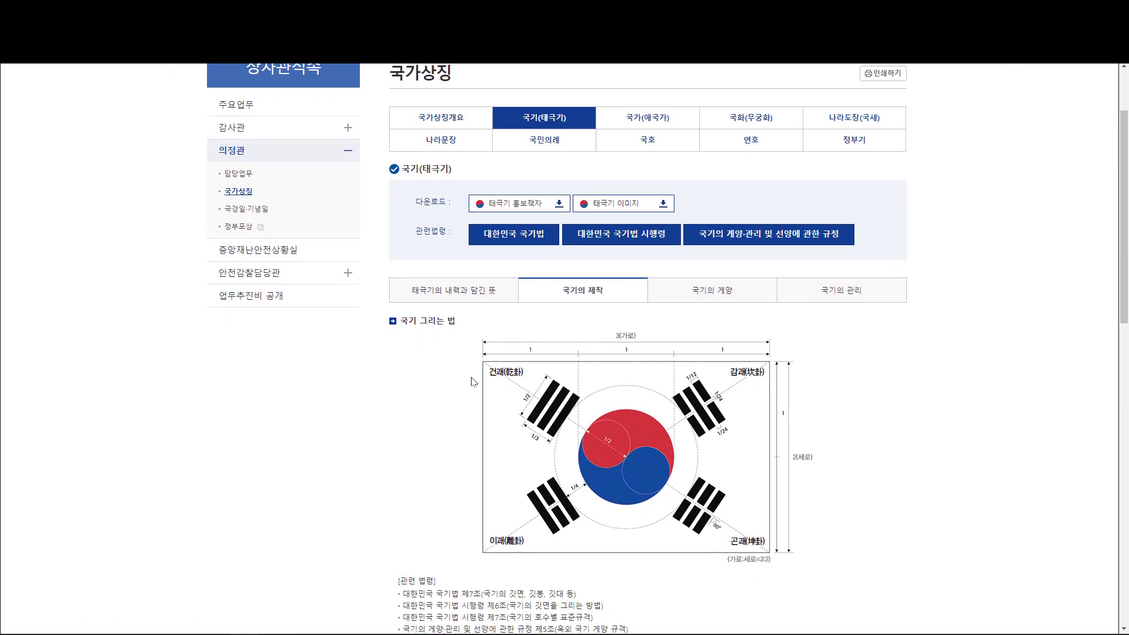
scroll(474, 382, "down", 1)
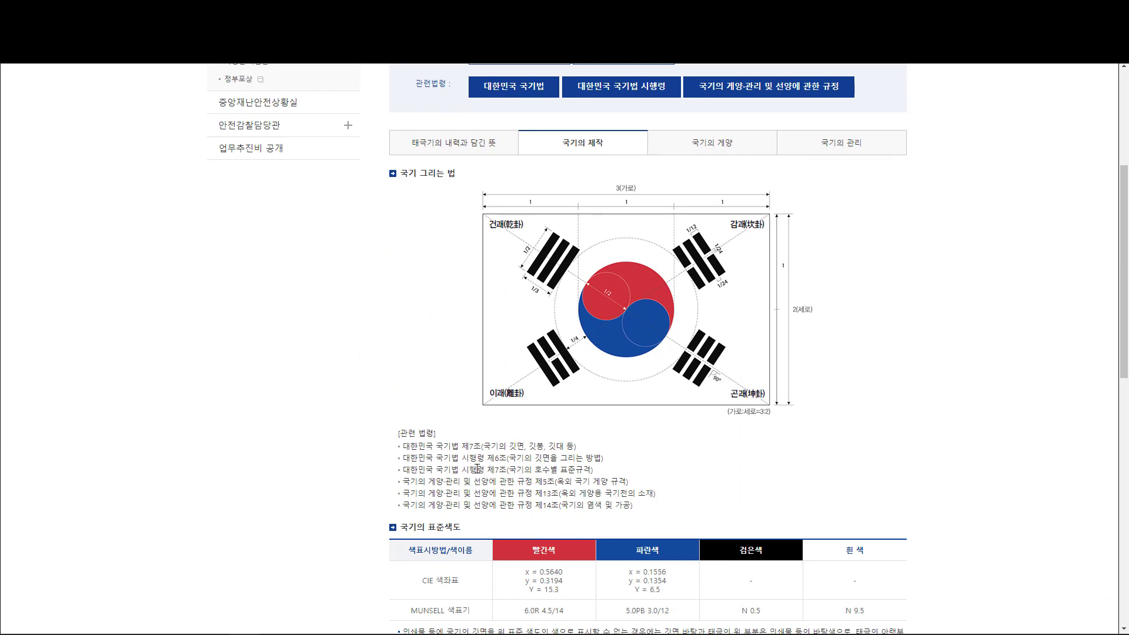
scroll(477, 468, "up", 1)
scroll(453, 488, "down", 2)
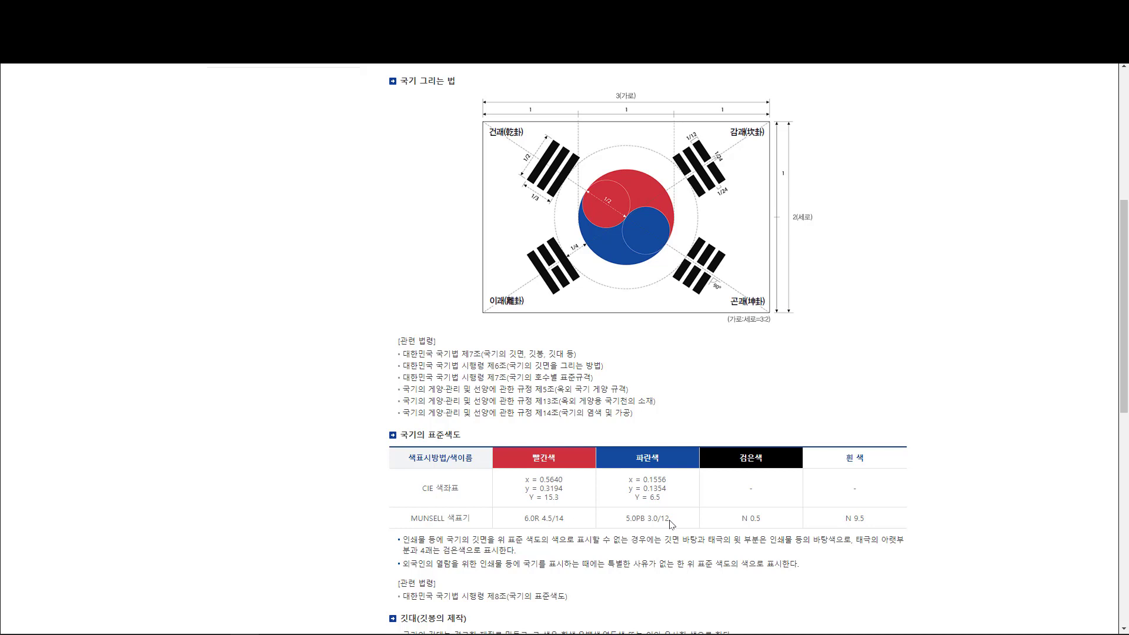
scroll(671, 524, "up", 1)
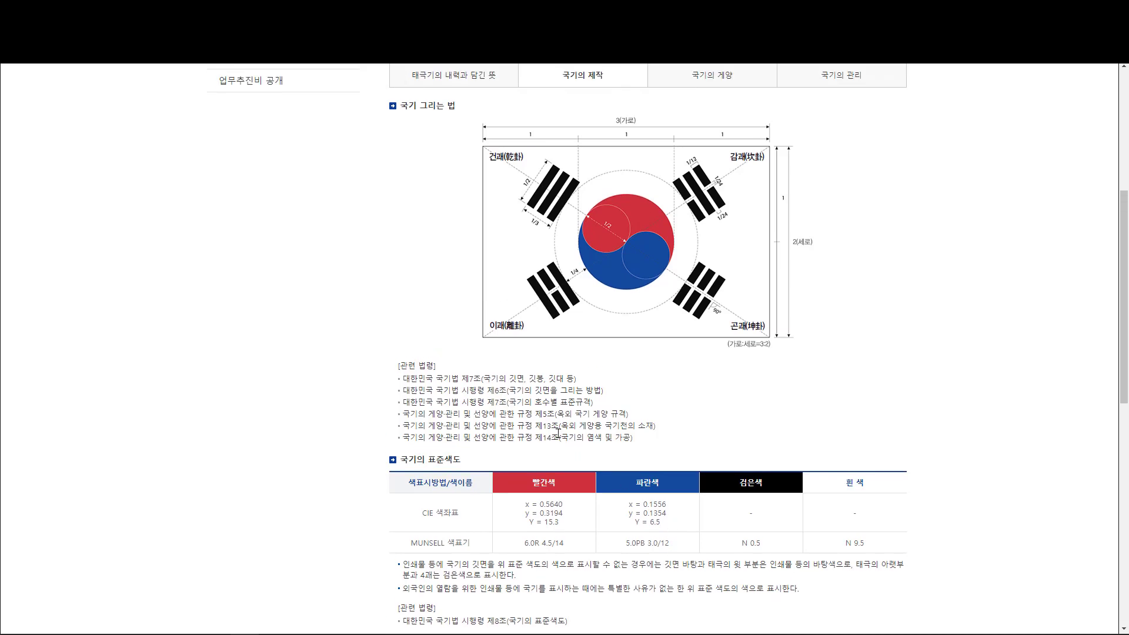
scroll(557, 433, "up", 1)
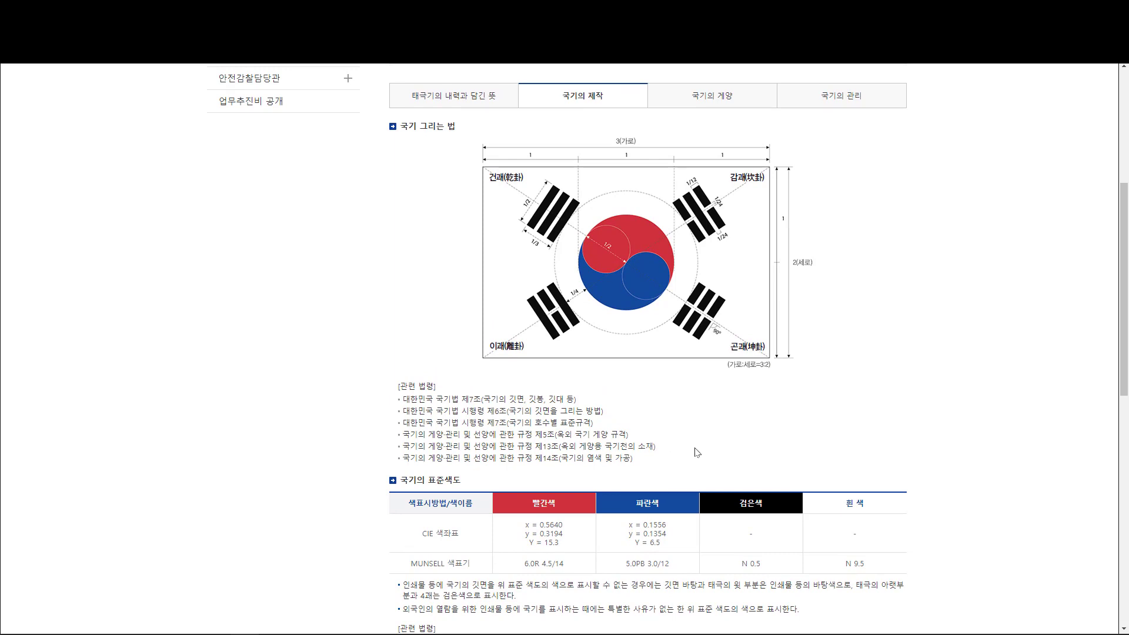
scroll(695, 439, "up", 5)
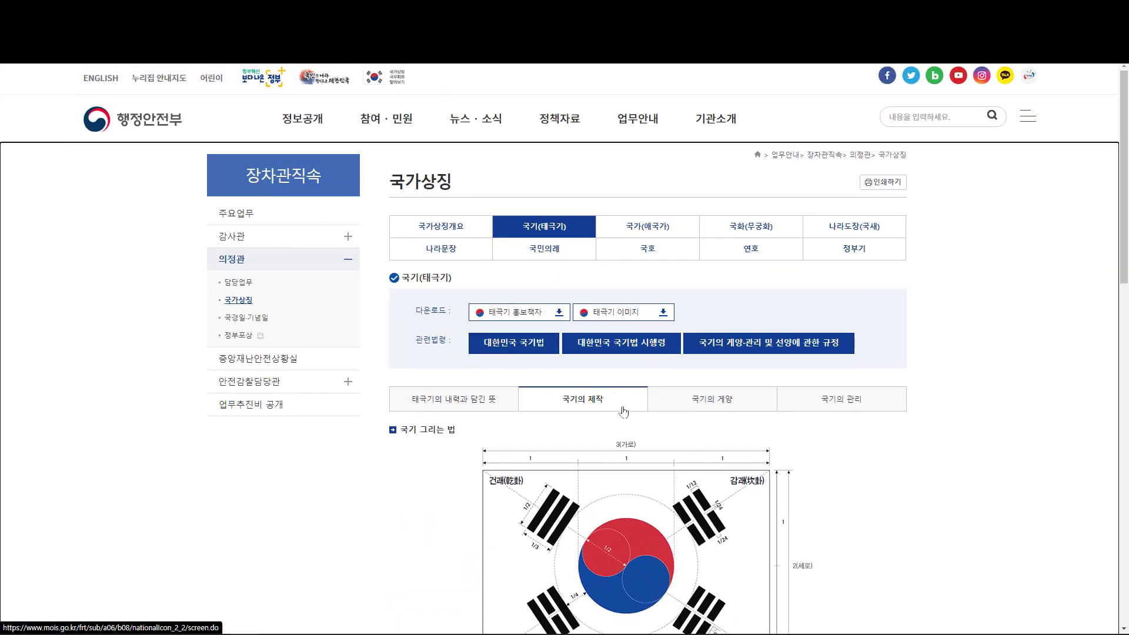
scroll(640, 464, "down", 2)
scroll(639, 461, "down", 2)
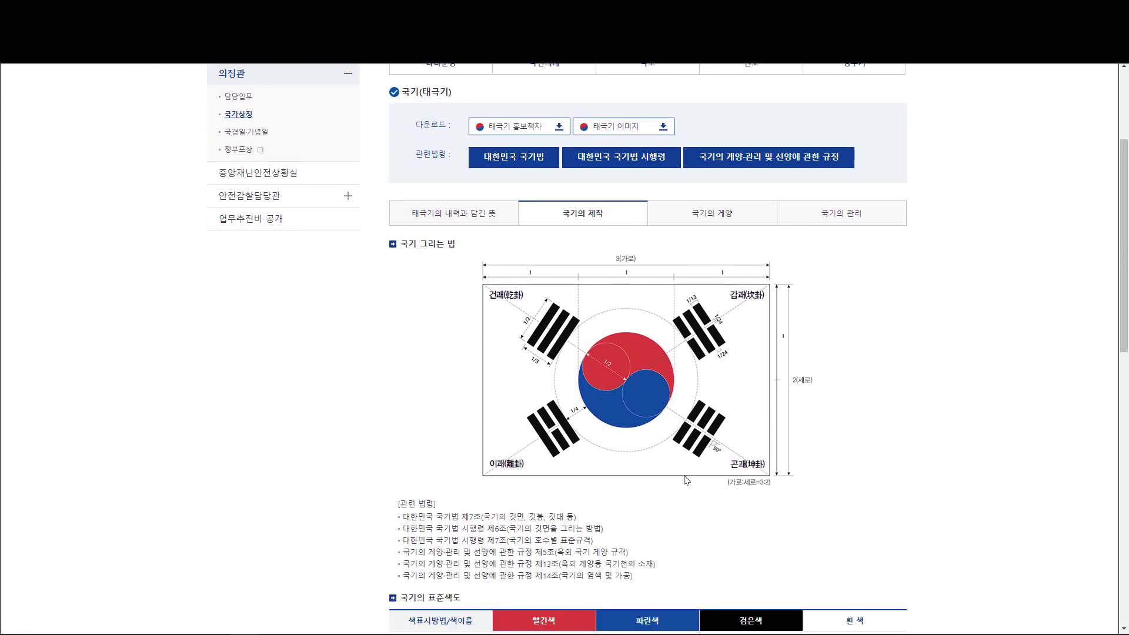
scroll(690, 482, "down", 1)
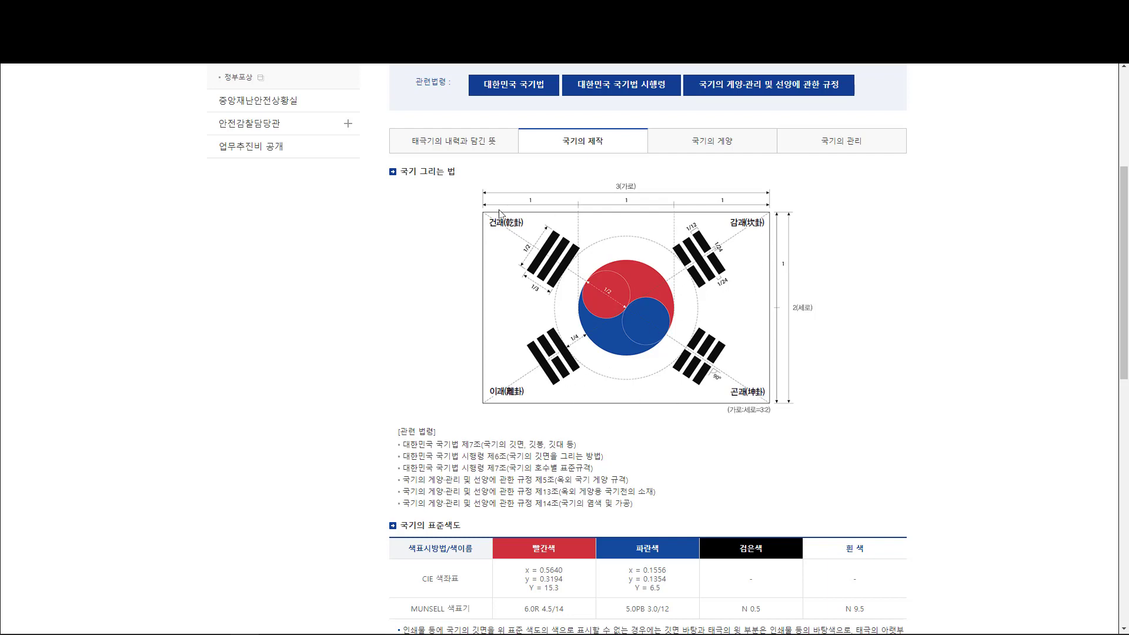
- Switch back to PowerPoint and draw a rectangle about 18.73 cm wide and 11.41 cm high on slide 3
key("alt+Tab")
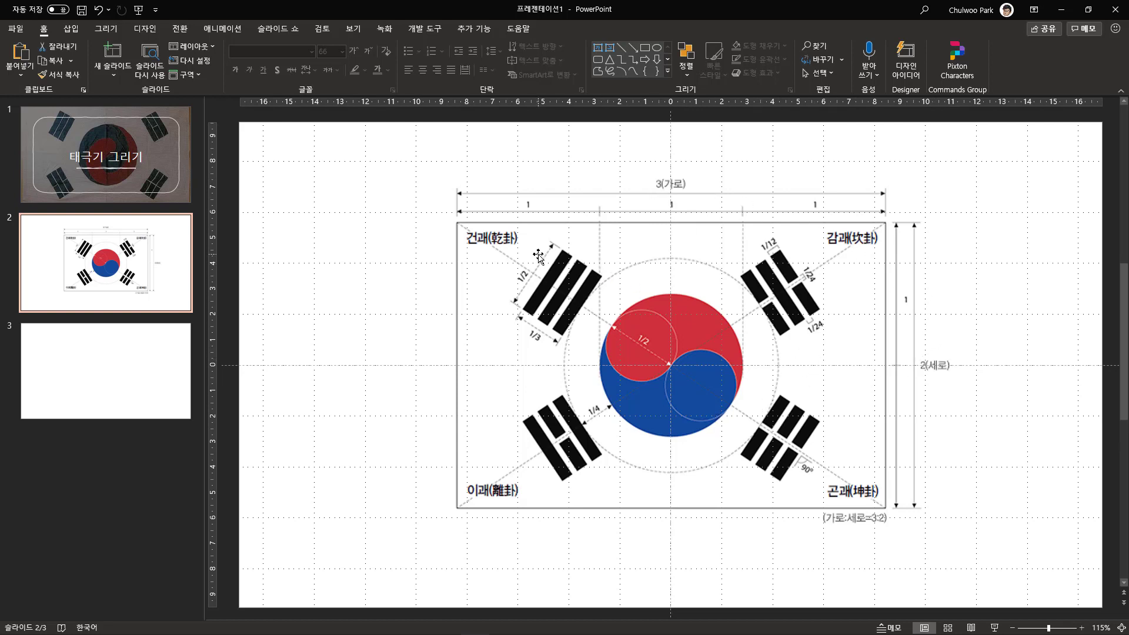
left_click(158, 386)
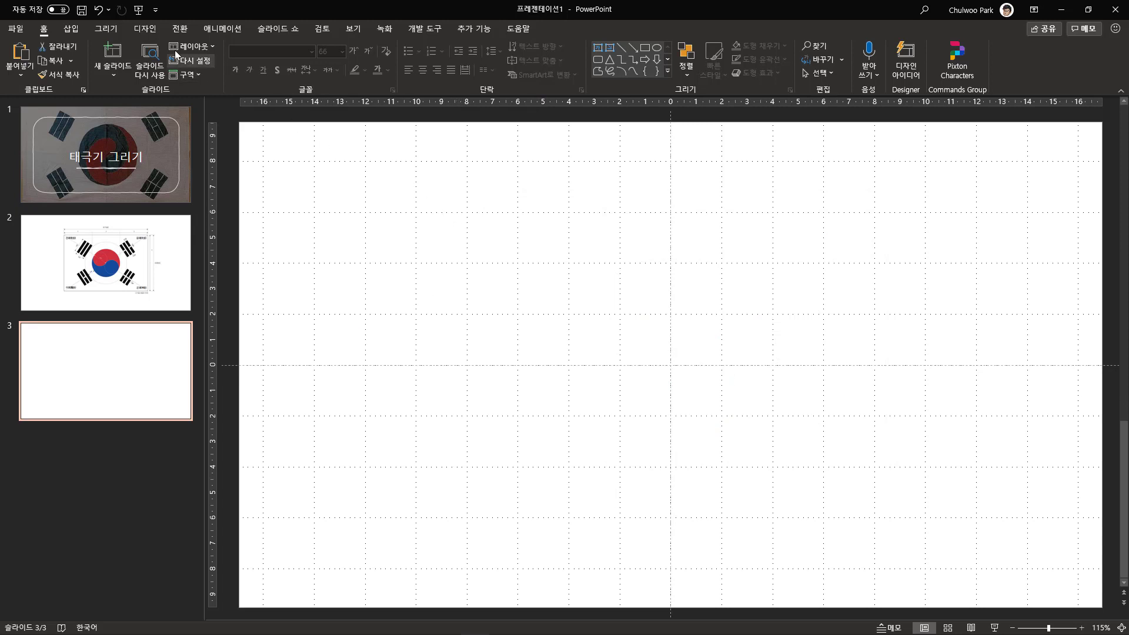
left_click(71, 29)
left_click(224, 58)
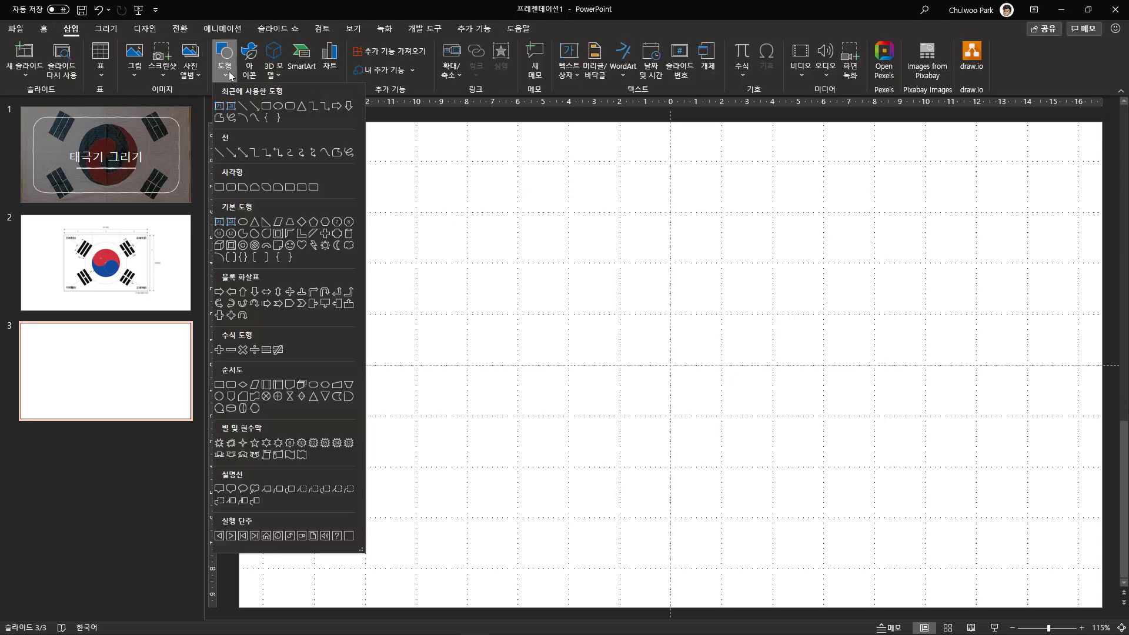
left_click(253, 108)
left_click_drag(471, 242, 929, 520)
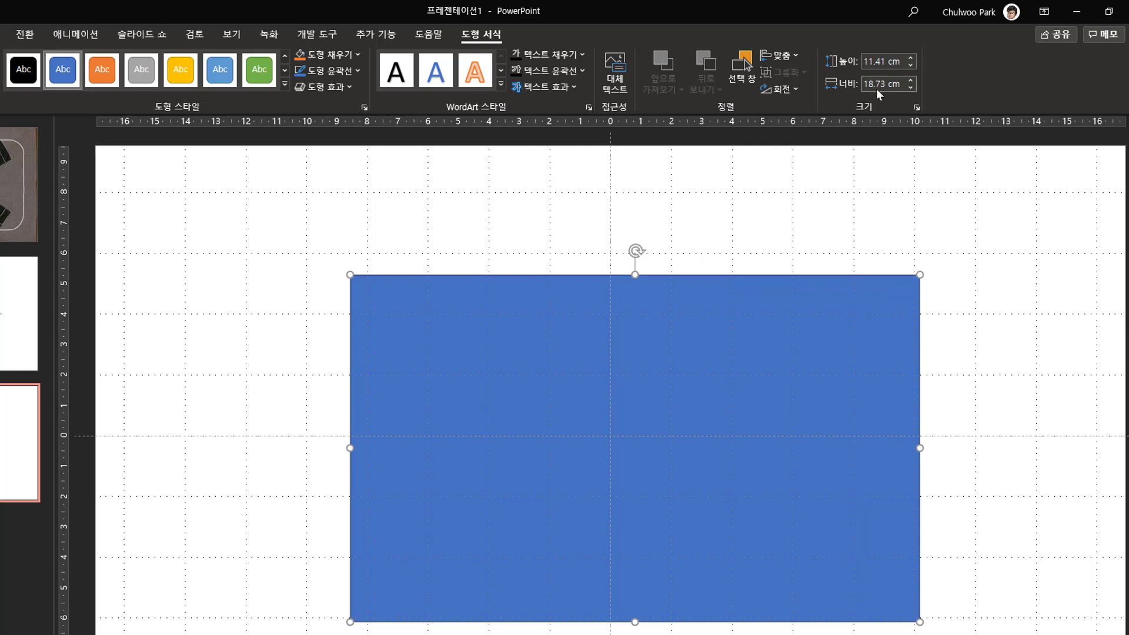
- Enlarge the rectangle to about 21.86 cm by 13.4 cm and move it onto the slide's centre guides
mouse_move(713, 320)
left_mouse_down()
mouse_move(680, 307)
mouse_move(720, 320)
mouse_move(718, 308)
mouse_move(705, 330)
left_mouse_up()
left_click(872, 65)
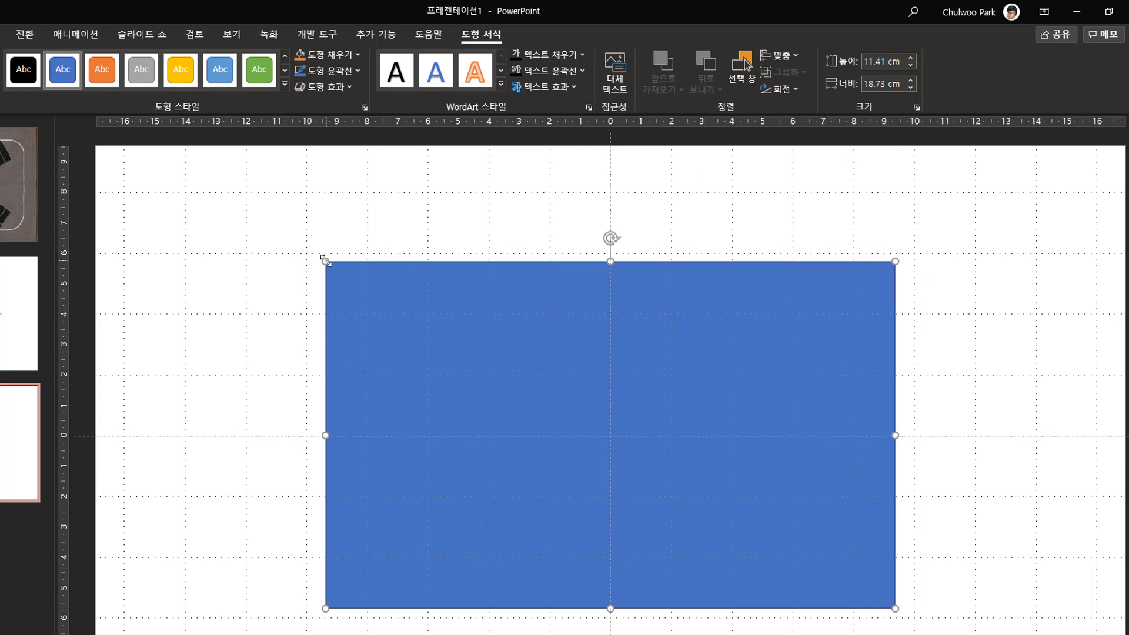
left_click_drag(325, 261, 232, 201)
mouse_move(517, 350)
left_mouse_down()
mouse_move(524, 378)
mouse_move(506, 363)
left_mouse_up()
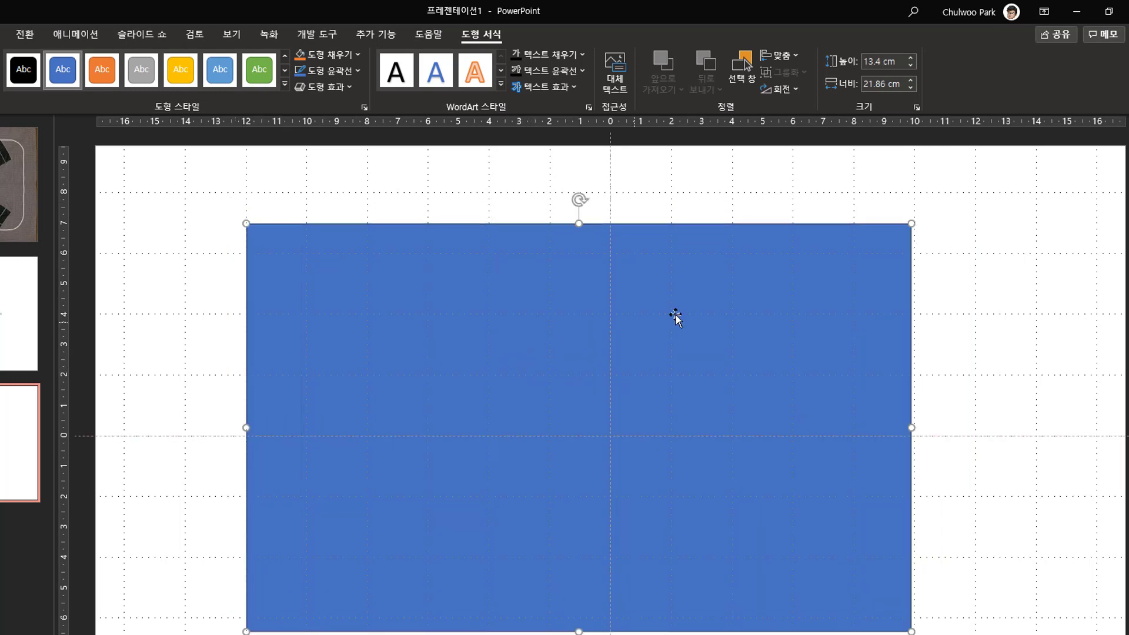
left_click_drag(694, 360, 718, 369)
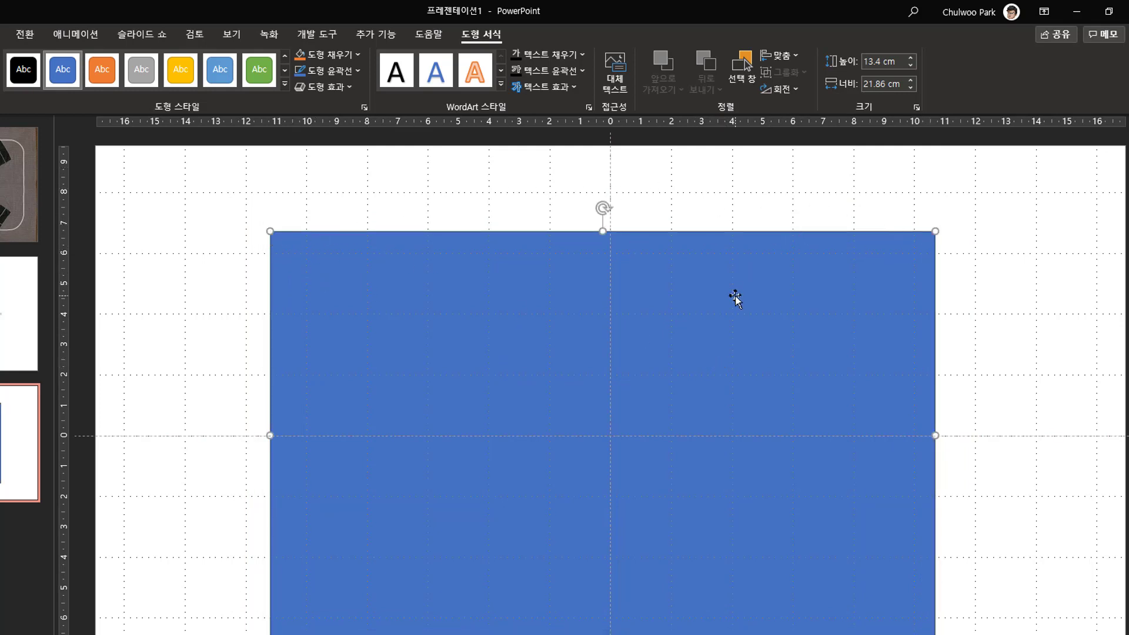
left_click_drag(735, 296, 743, 295)
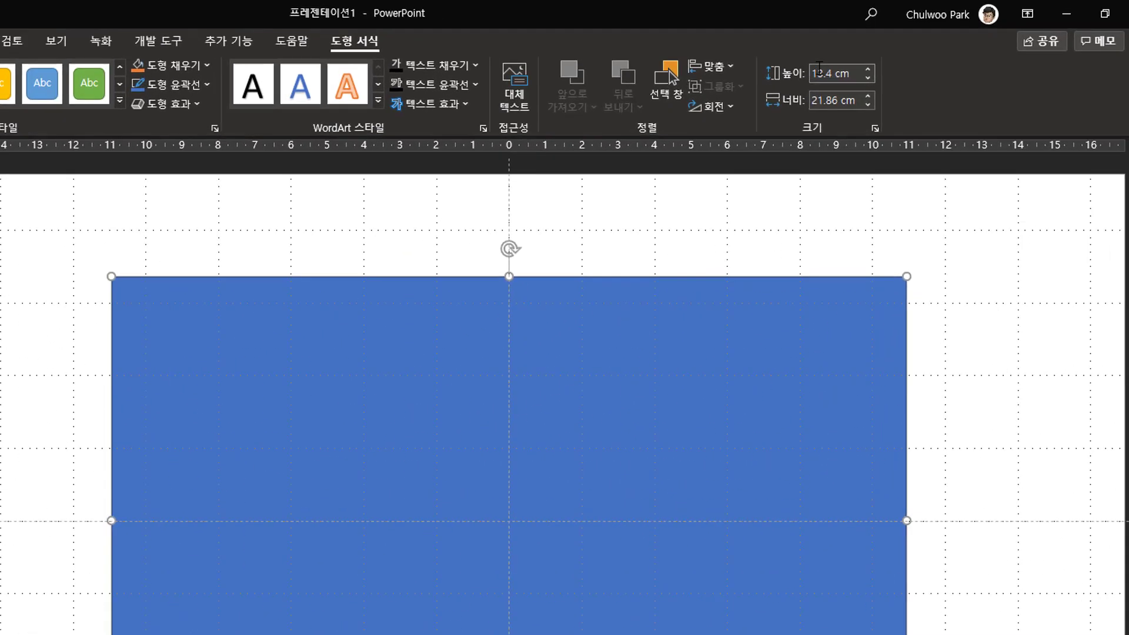
- Set the rectangle's height to 16 cm and its width to 24 cm
left_click_drag(867, 61, 829, 89)
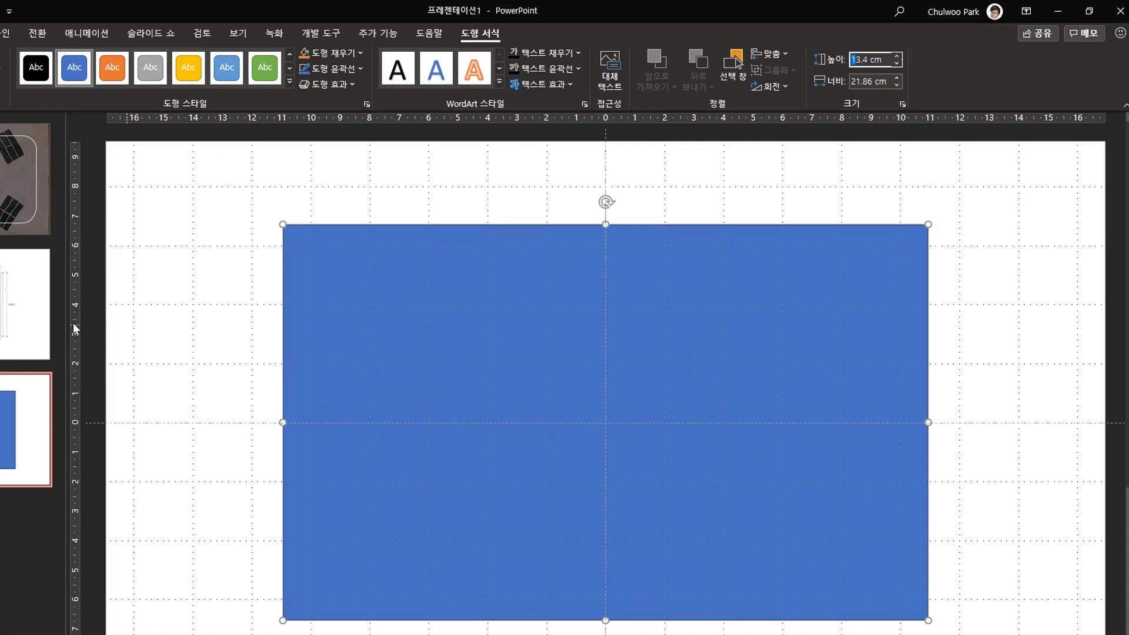
scroll(346, 288, "up", 2)
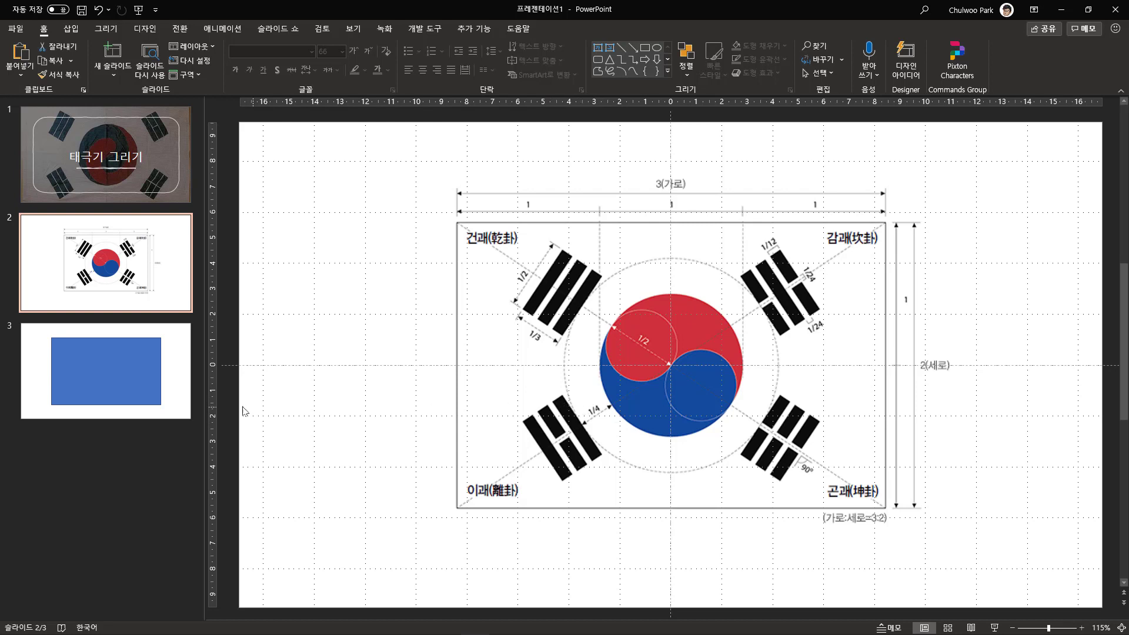
left_click(122, 404)
left_click(714, 287)
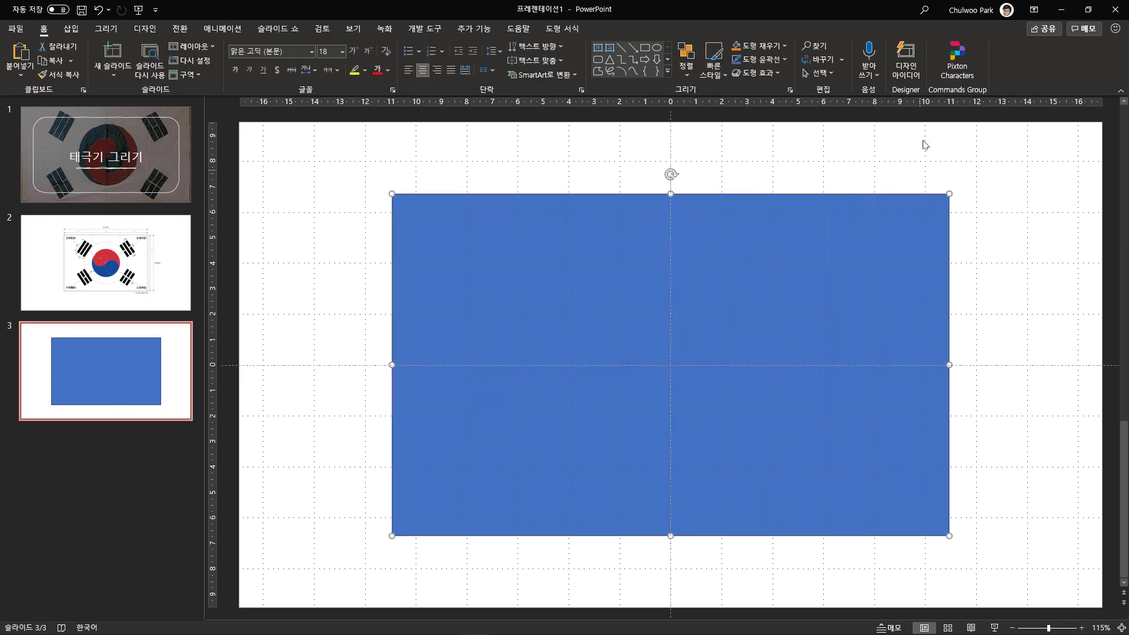
left_click(562, 28)
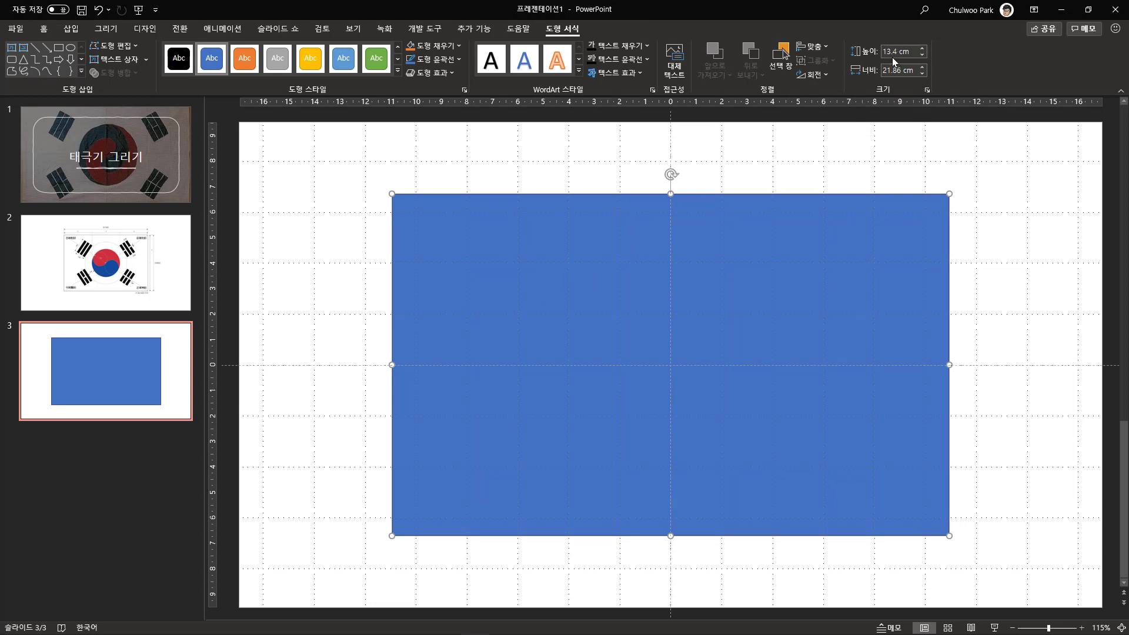
left_click(898, 53)
left_click(900, 53)
type("16")
left_click(897, 70)
left_click(899, 71)
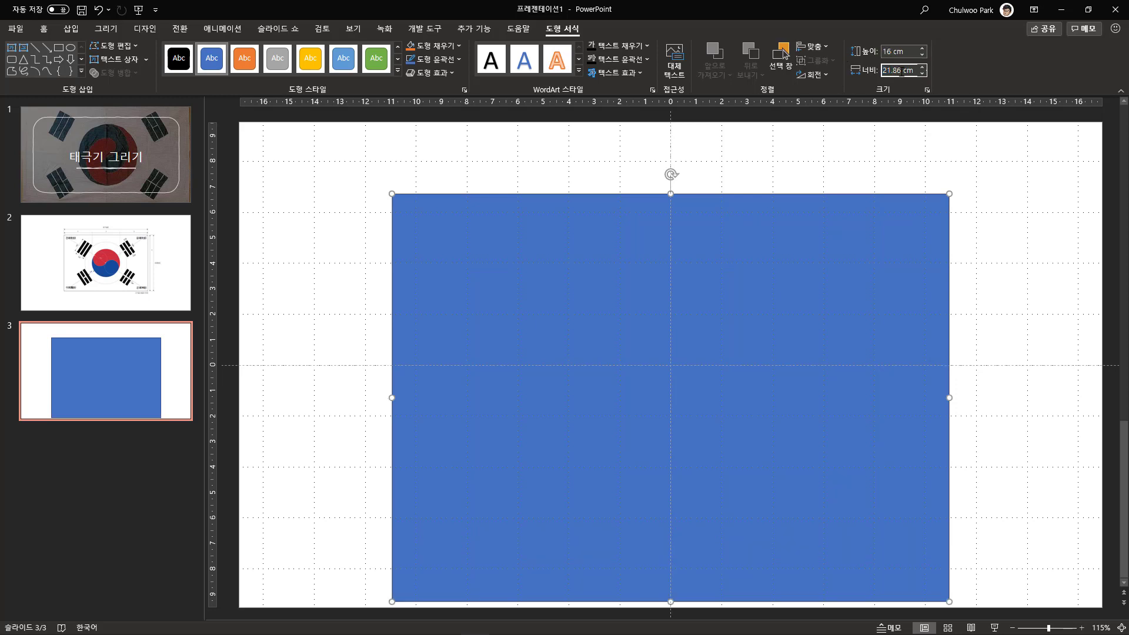
double_click(893, 71)
type("24")
- Lock the rectangle's aspect ratio and centre it horizontally and vertically on the slide
left_click(926, 90)
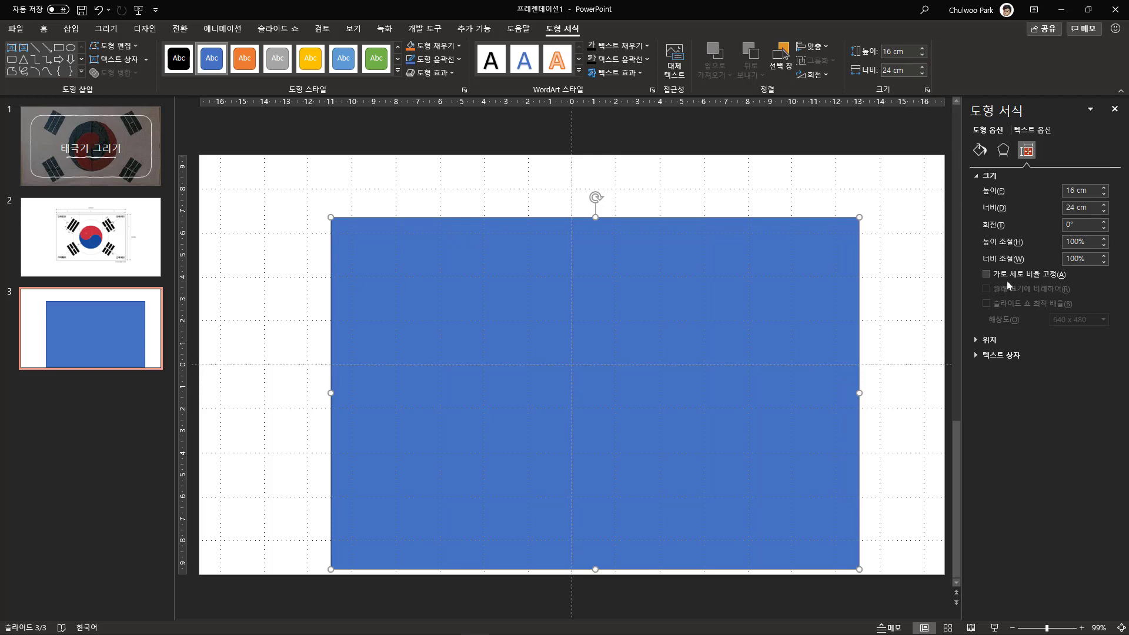
left_click(986, 274)
left_click_drag(667, 338, 641, 308)
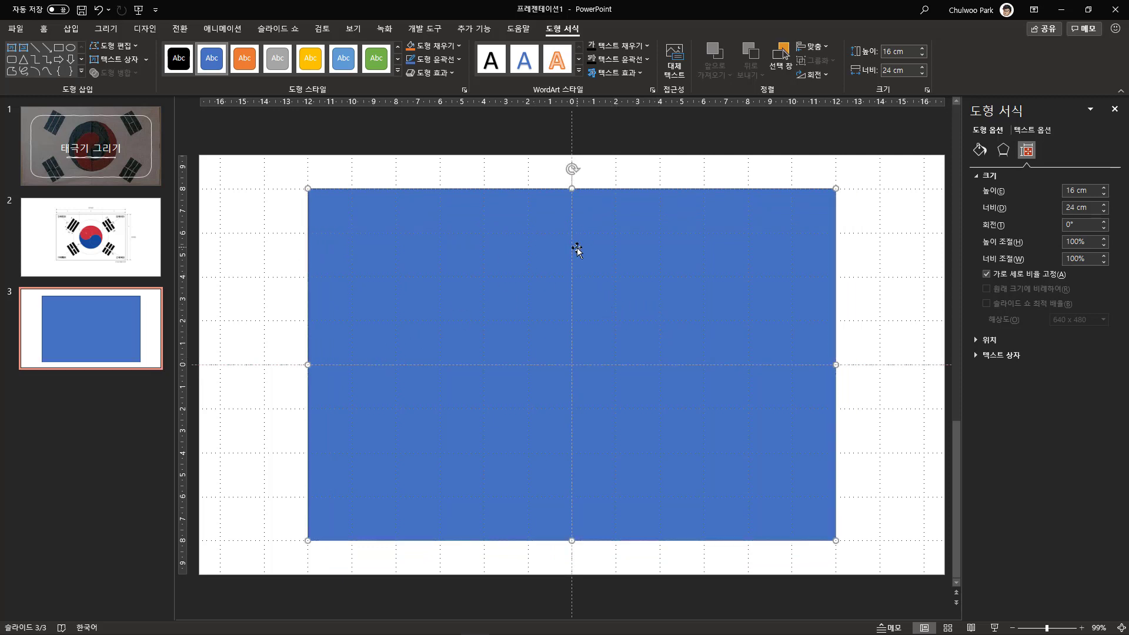
mouse_move(636, 292)
left_mouse_down()
mouse_move(625, 290)
mouse_move(640, 288)
left_mouse_up()
left_click(822, 47)
left_click(838, 79)
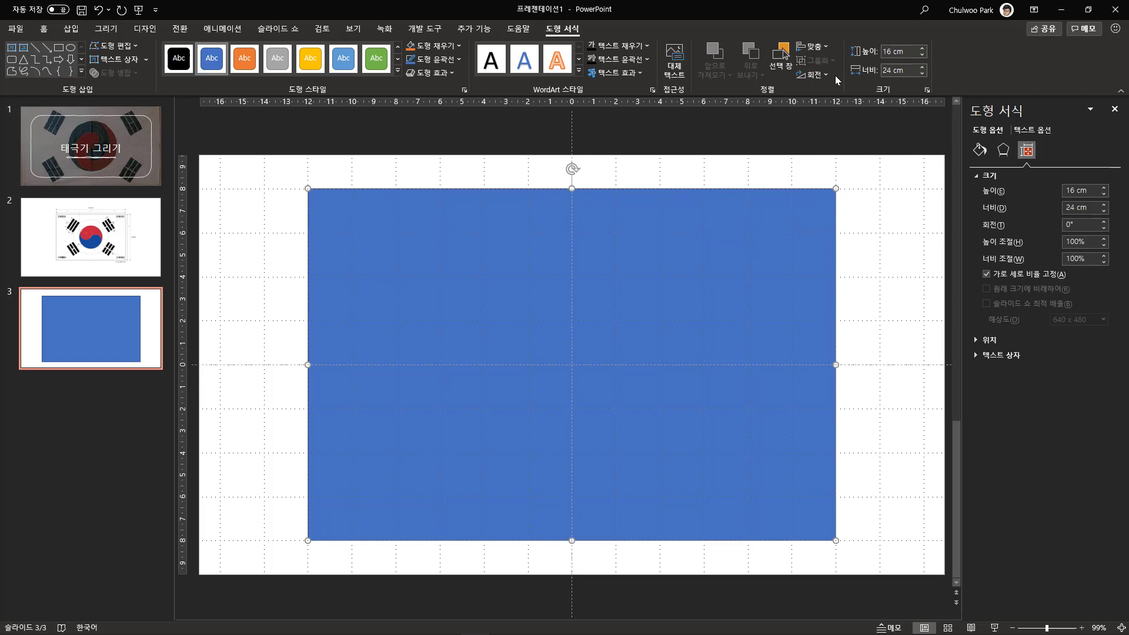
left_click(813, 46)
left_click(849, 133)
left_click(881, 254)
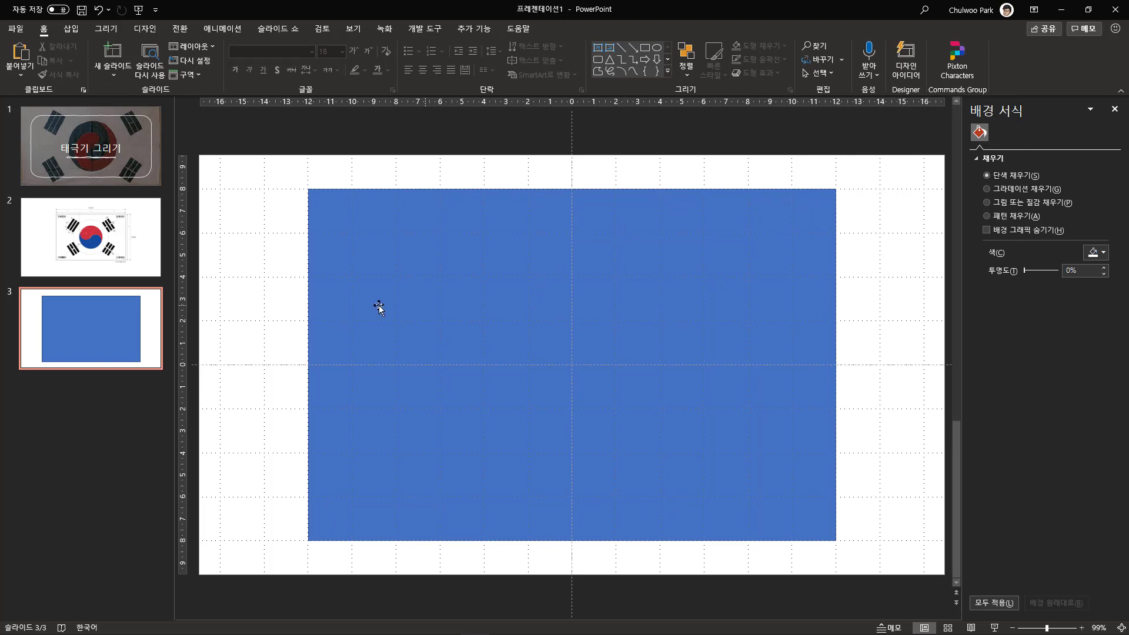
- Draw a triangle about 13.1 cm by 9.68 cm over slide 3's rectangle and shift its apex fully left to make it right-angled
key("Page_Up")
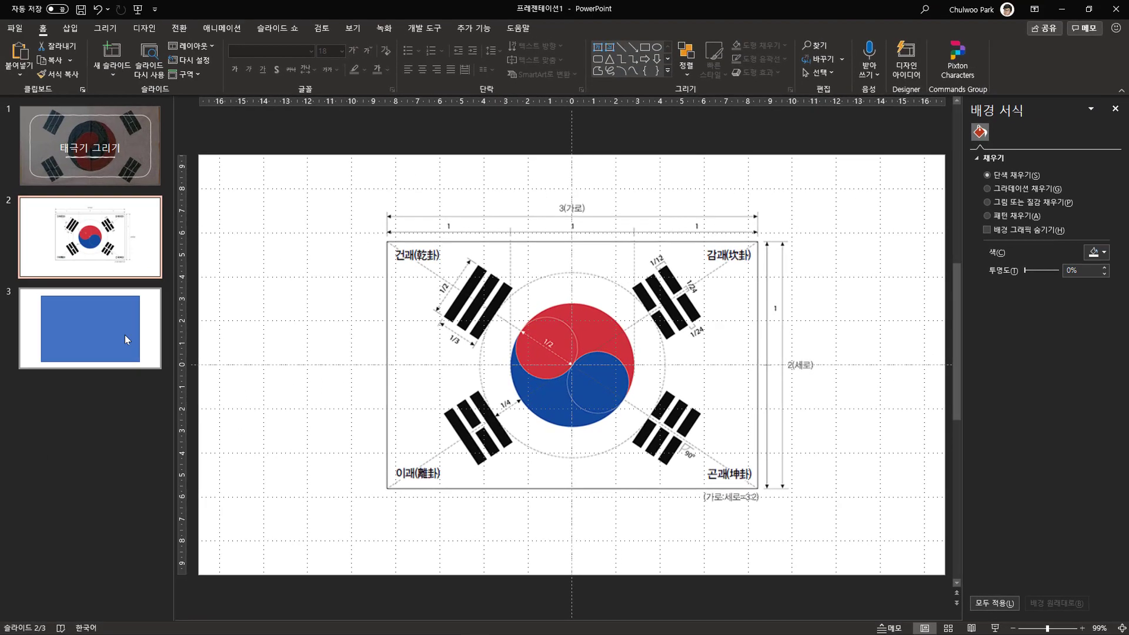
left_click(130, 336)
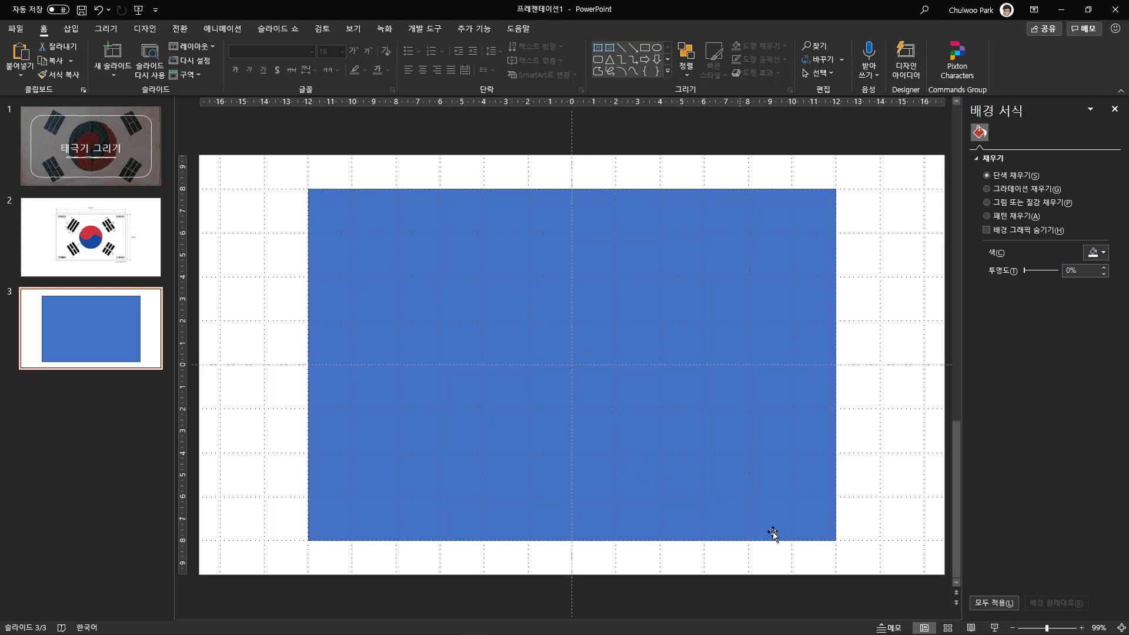
left_click(76, 31)
left_click(227, 64)
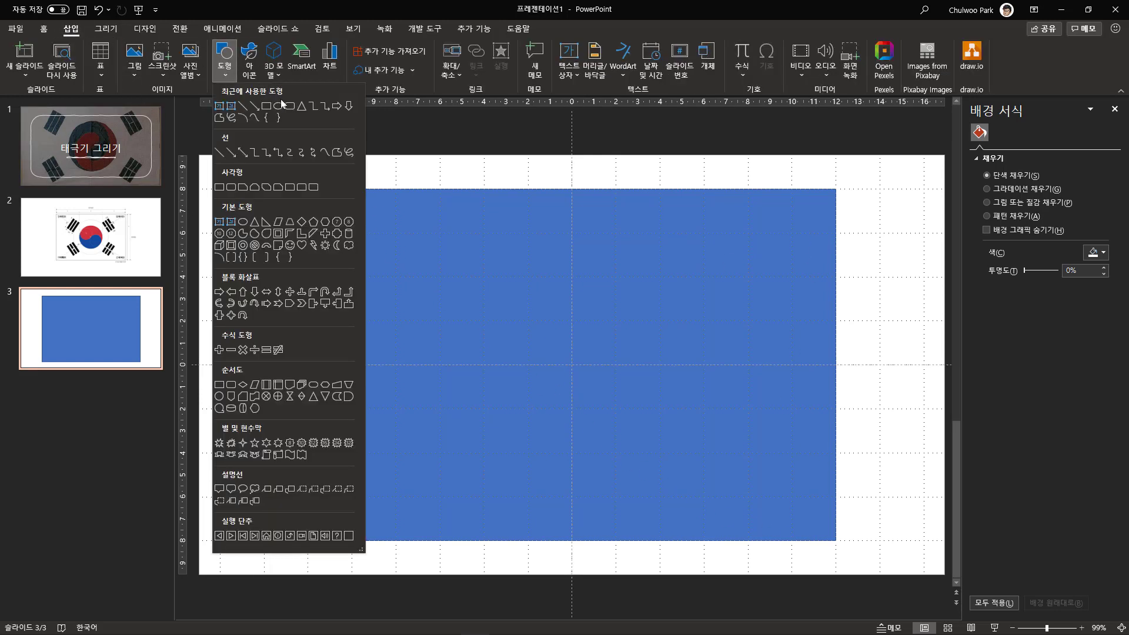
left_click(301, 106)
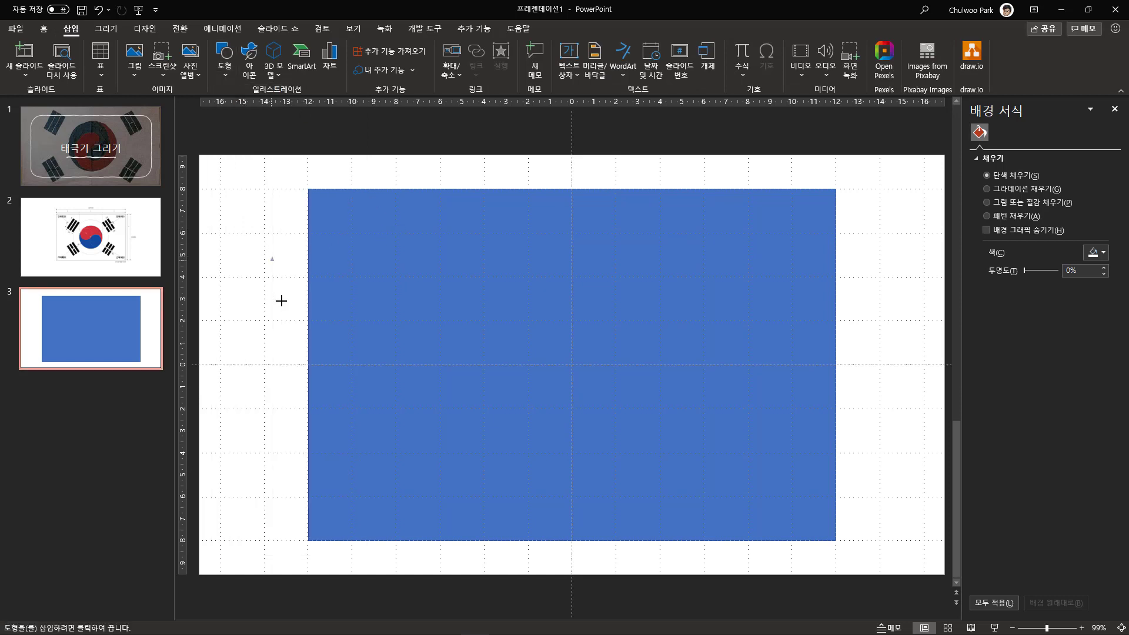
left_click_drag(270, 257, 559, 470)
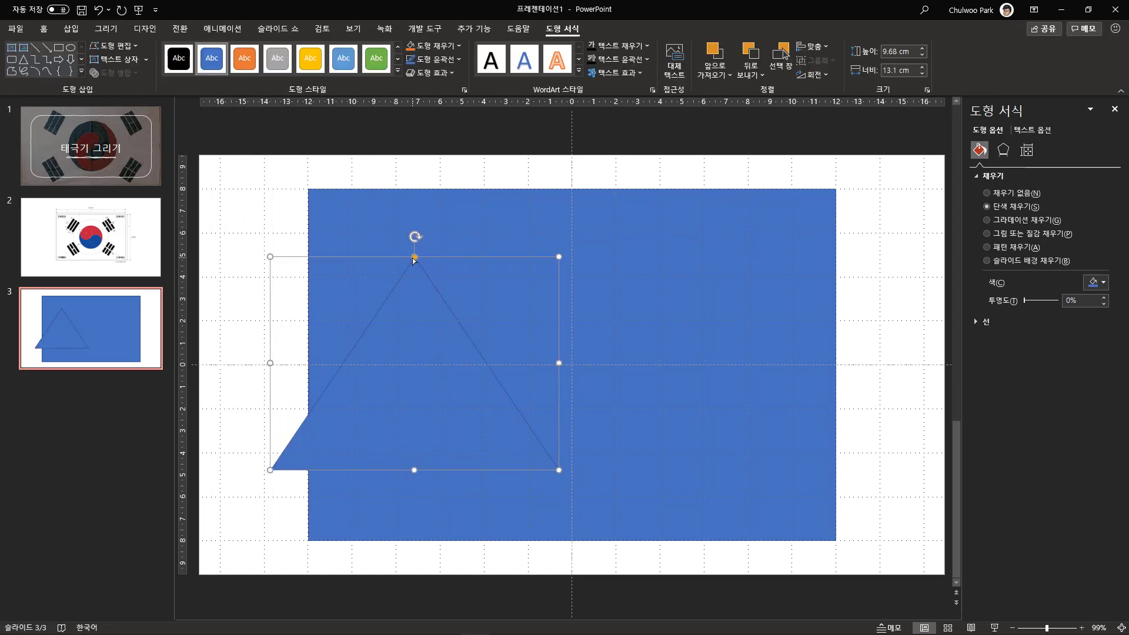
left_click_drag(414, 257, 229, 255)
left_click_drag(297, 368, 303, 325)
- Set the right triangle's height to 16 cm and width to 24 cm, and lock its aspect ratio
left_click(899, 52)
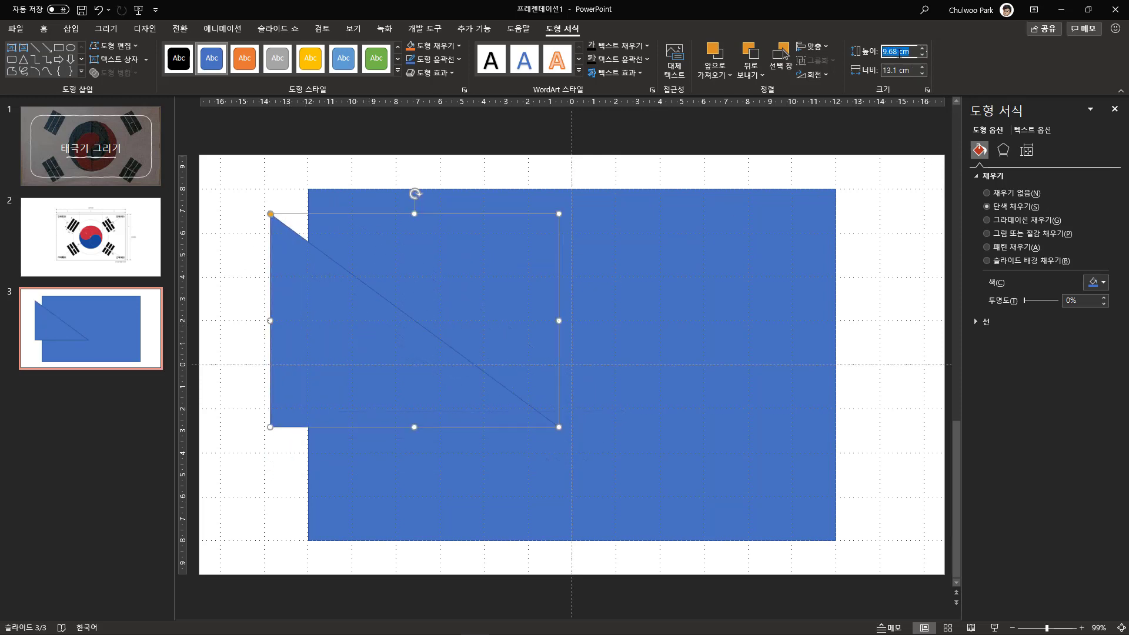
left_click_drag(898, 54, 883, 54)
left_click(900, 71)
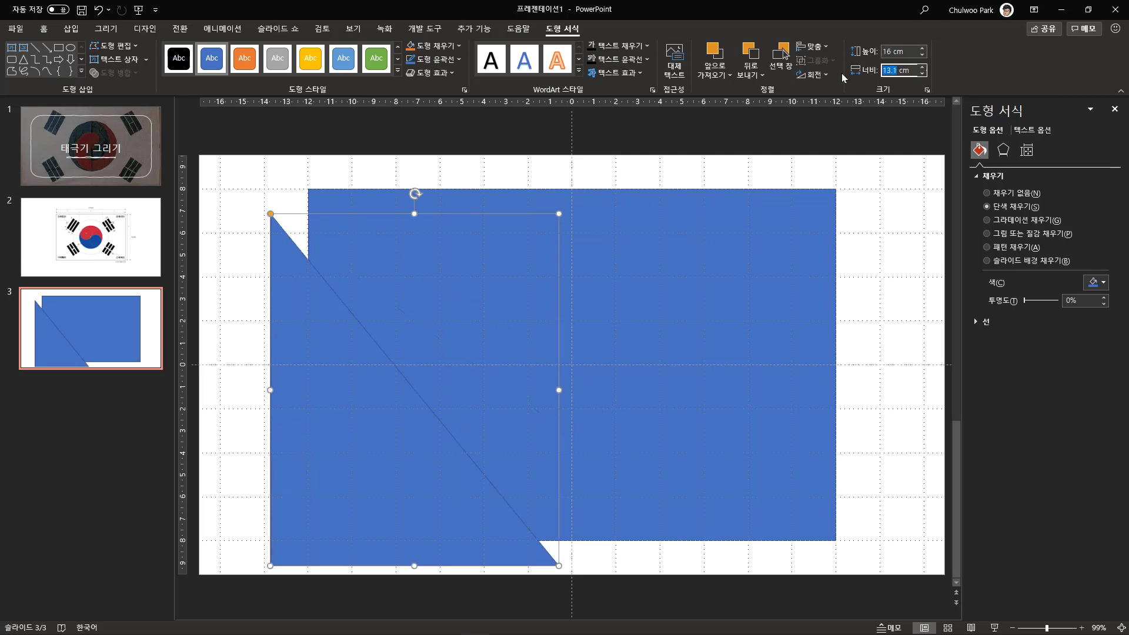
key("Return")
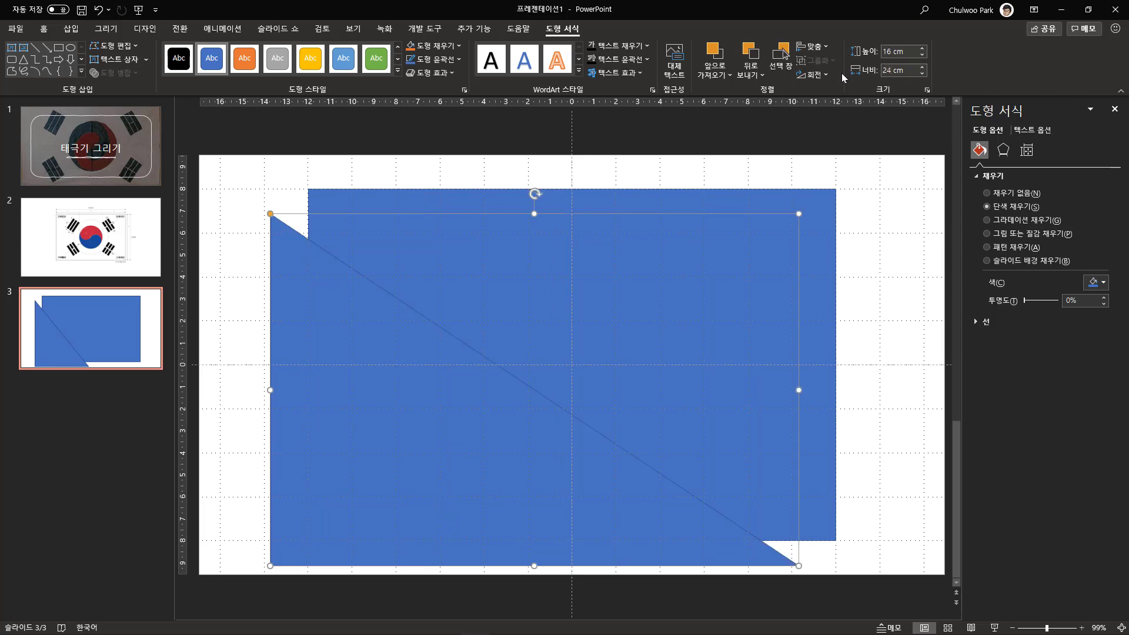
left_click(1025, 150)
left_click(1041, 274)
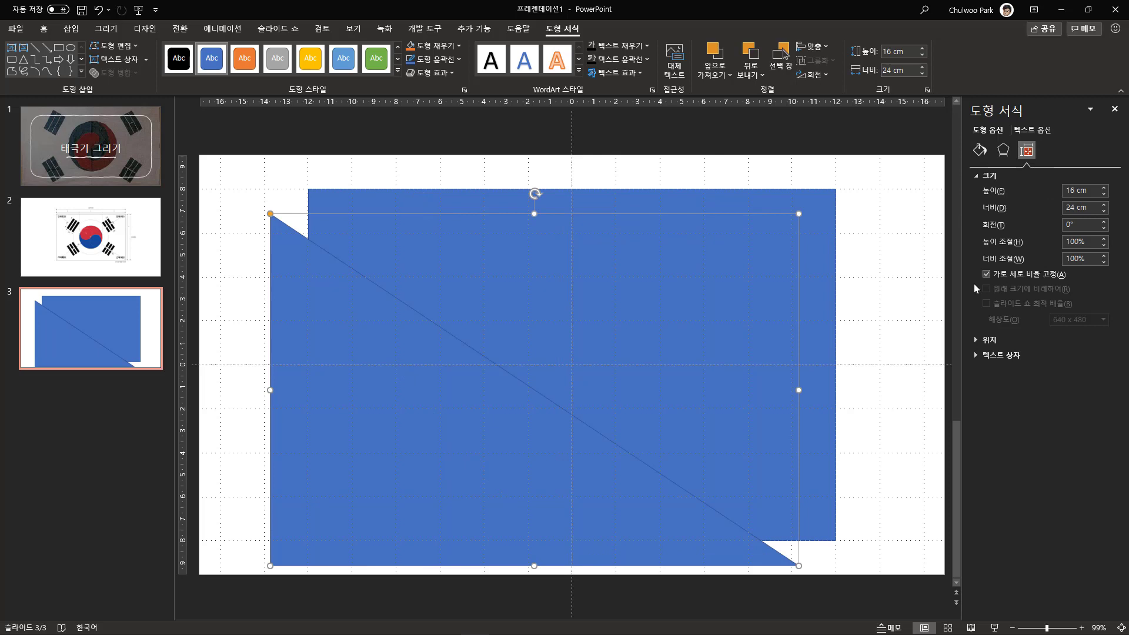
- Centre the right triangle horizontally and vertically on the slide so that it sits exactly over the rectangle
left_click(247, 466)
left_click_drag(305, 466, 351, 439)
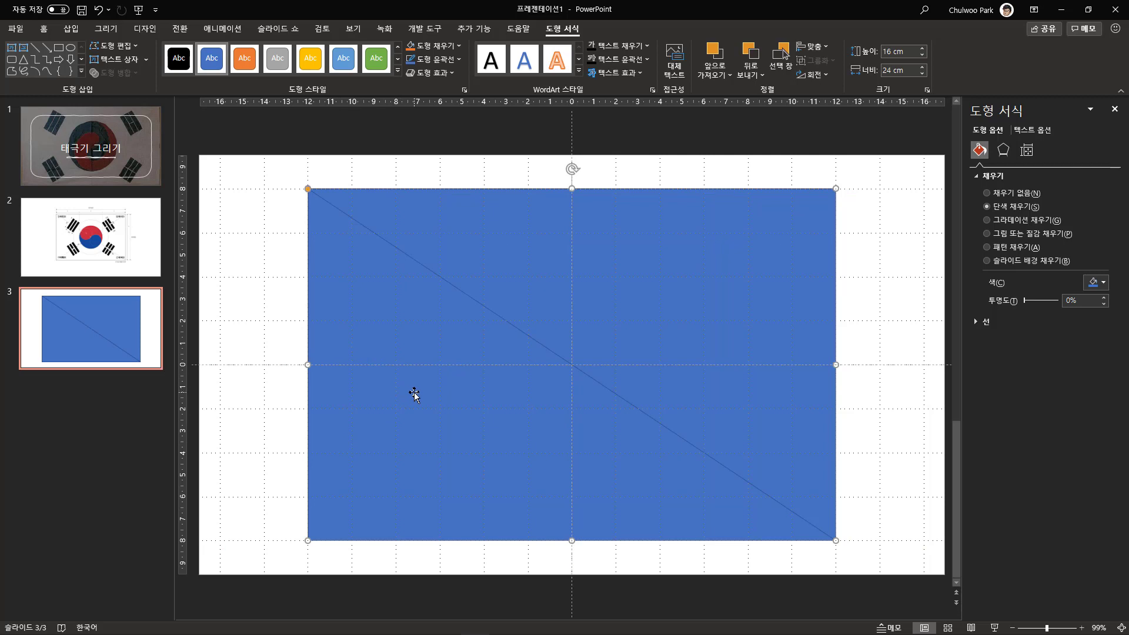
left_click_drag(417, 398, 451, 406)
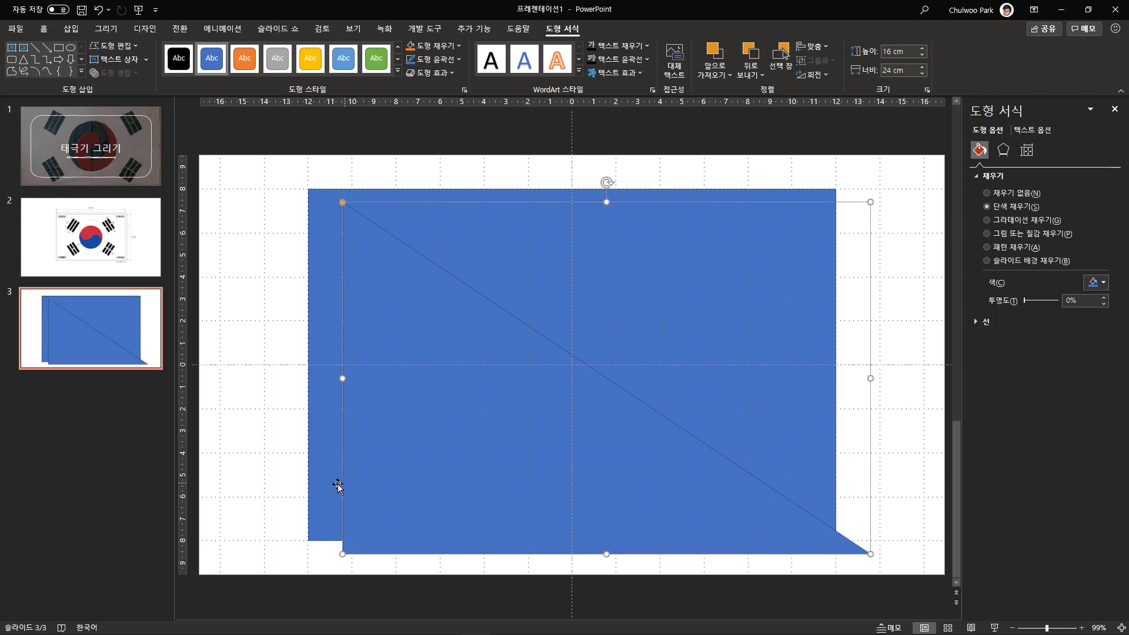
left_click(833, 49)
left_click(867, 93)
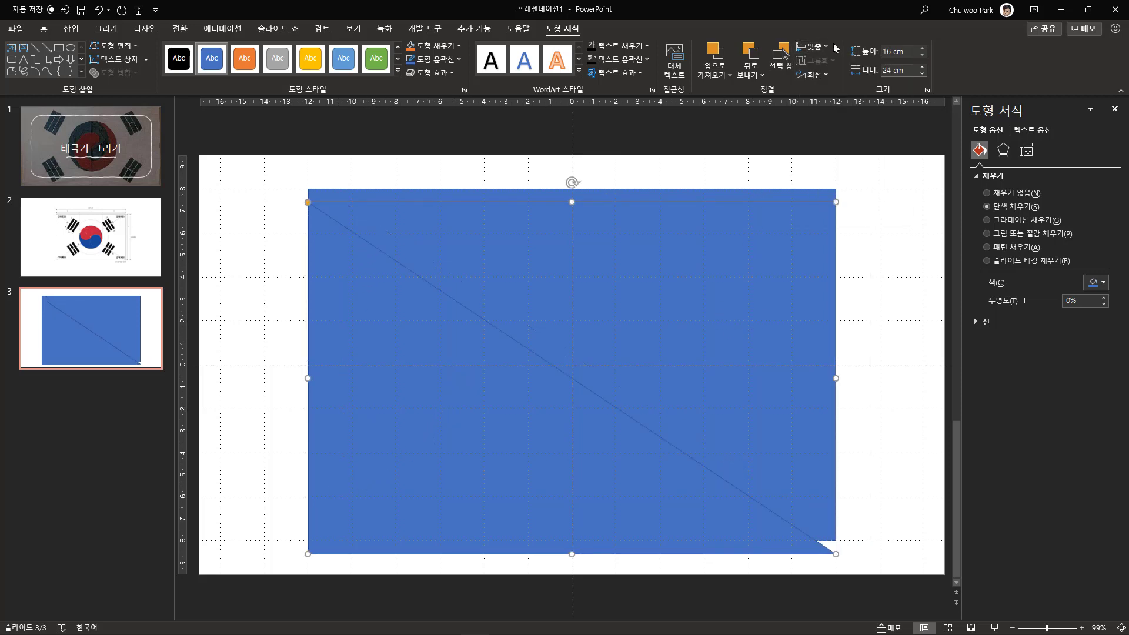
left_click(826, 46)
left_click(857, 126)
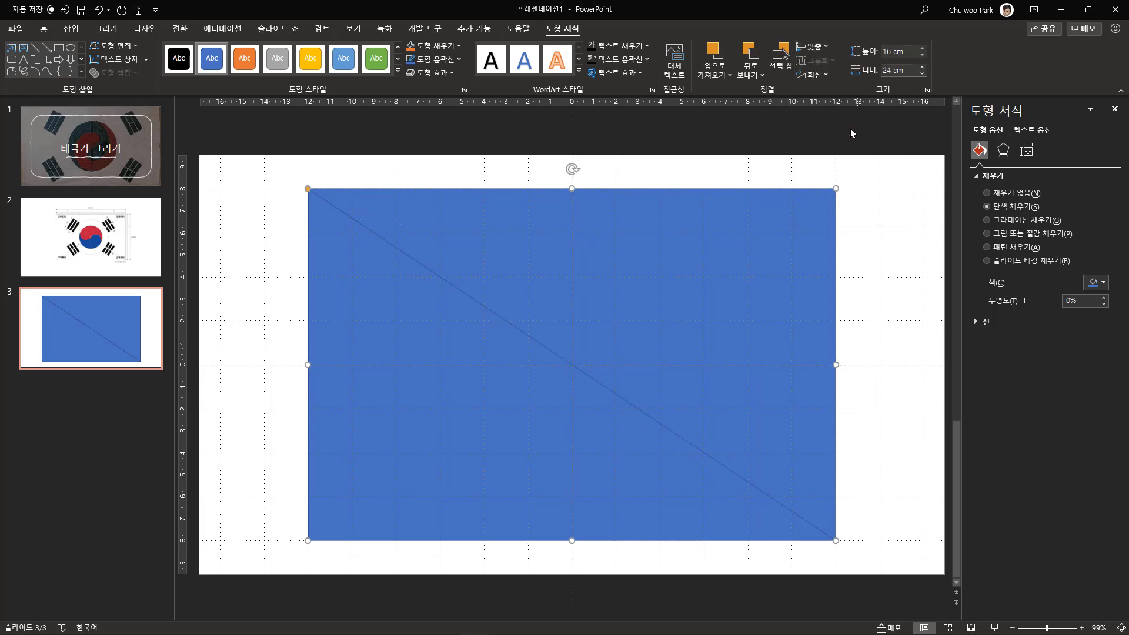
left_click(259, 232)
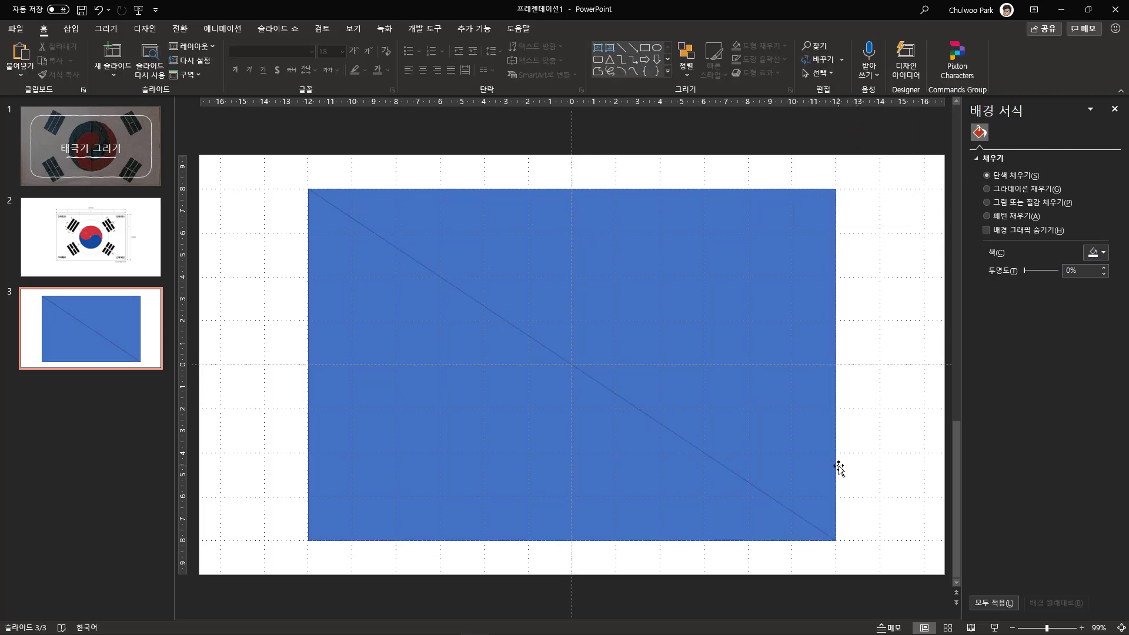
left_click(685, 265)
left_click_drag(672, 262, 726, 267)
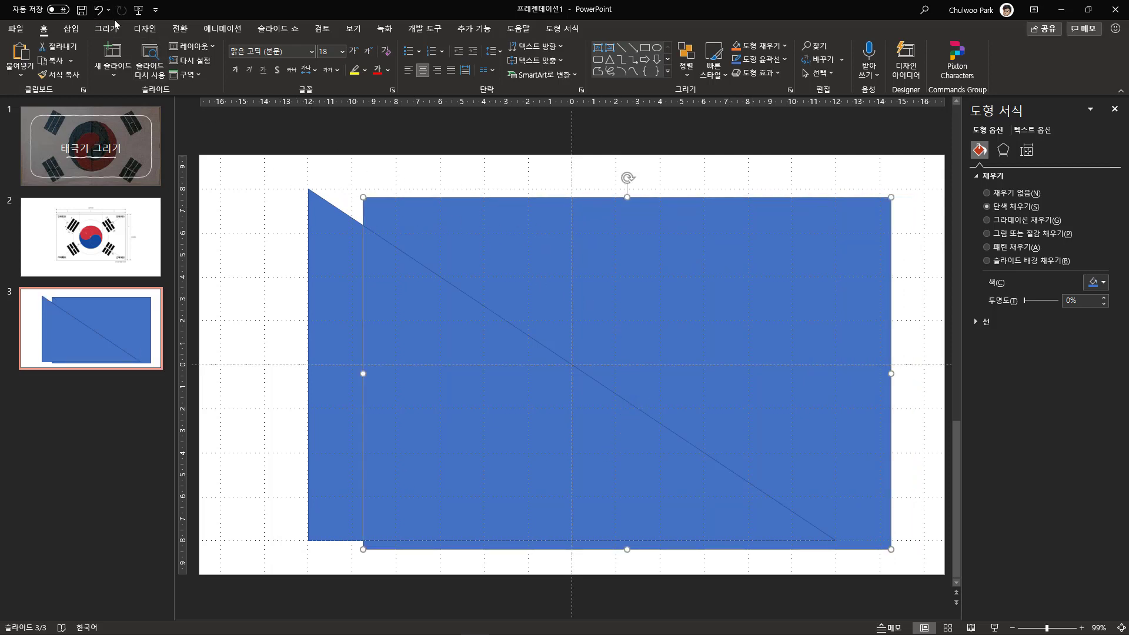
left_click(99, 10)
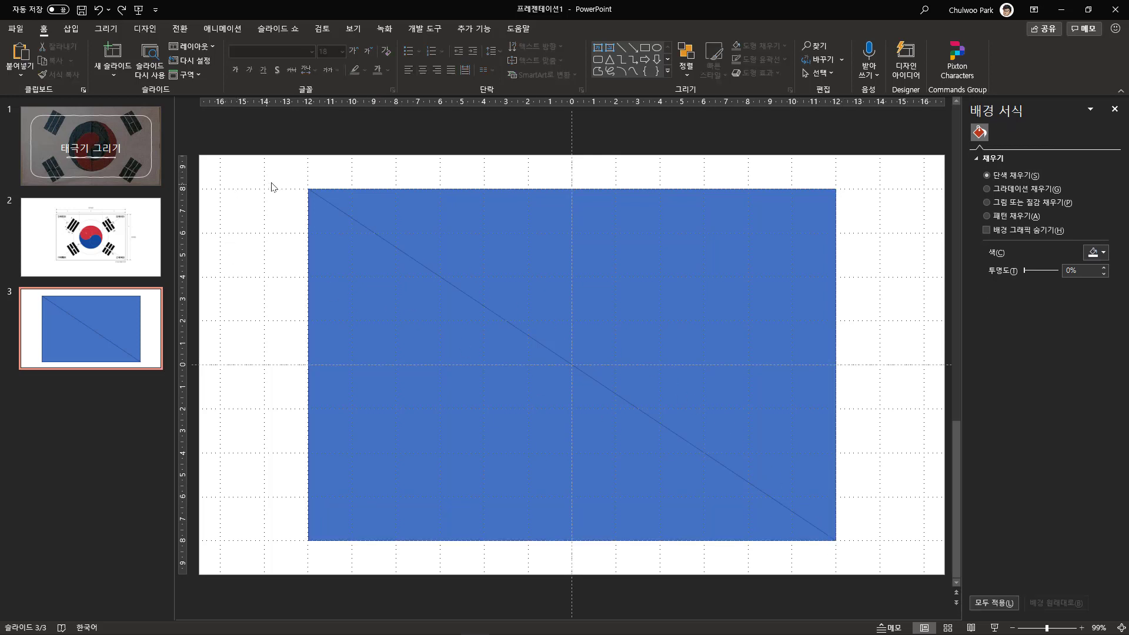
- Set the fill transparency of both the rectangle and the triangle to 40%
left_click_drag(267, 177, 887, 561)
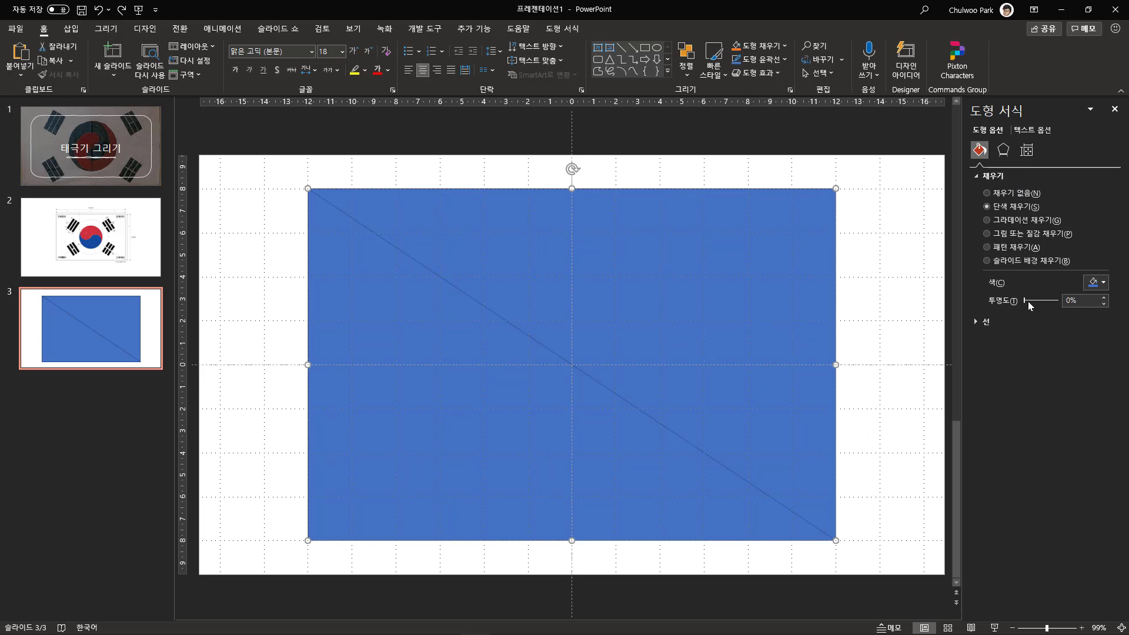
left_click_drag(1024, 301, 1037, 302)
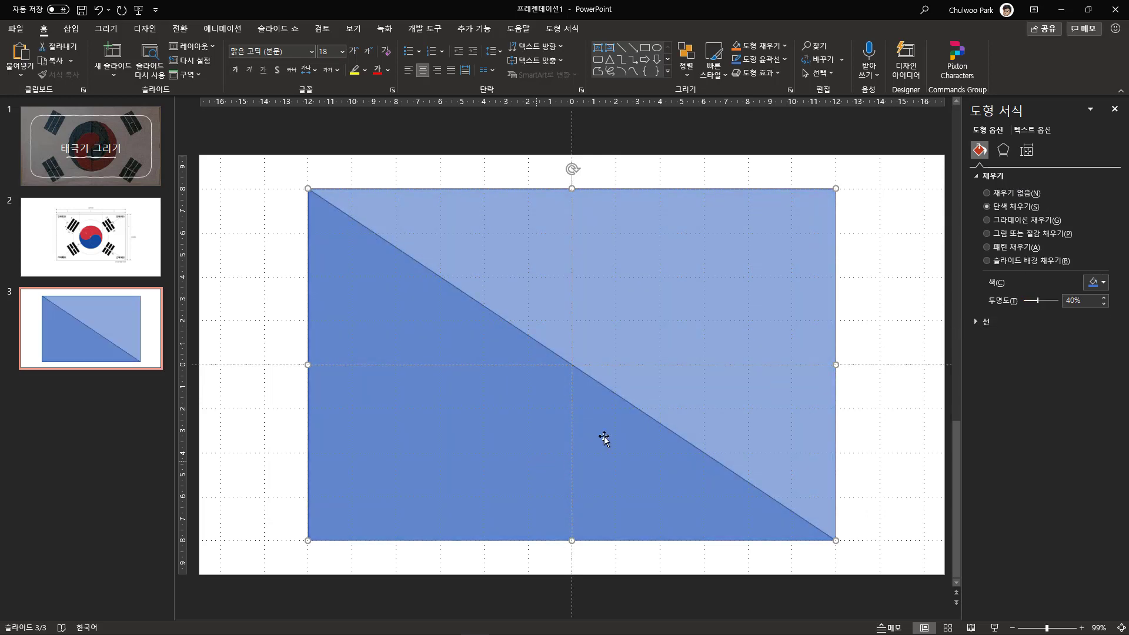
- Set the triangle's fill transparency to 39% and place it back exactly over the rectangle
left_click(245, 346)
left_click(373, 378)
left_click_drag(373, 378, 416, 396)
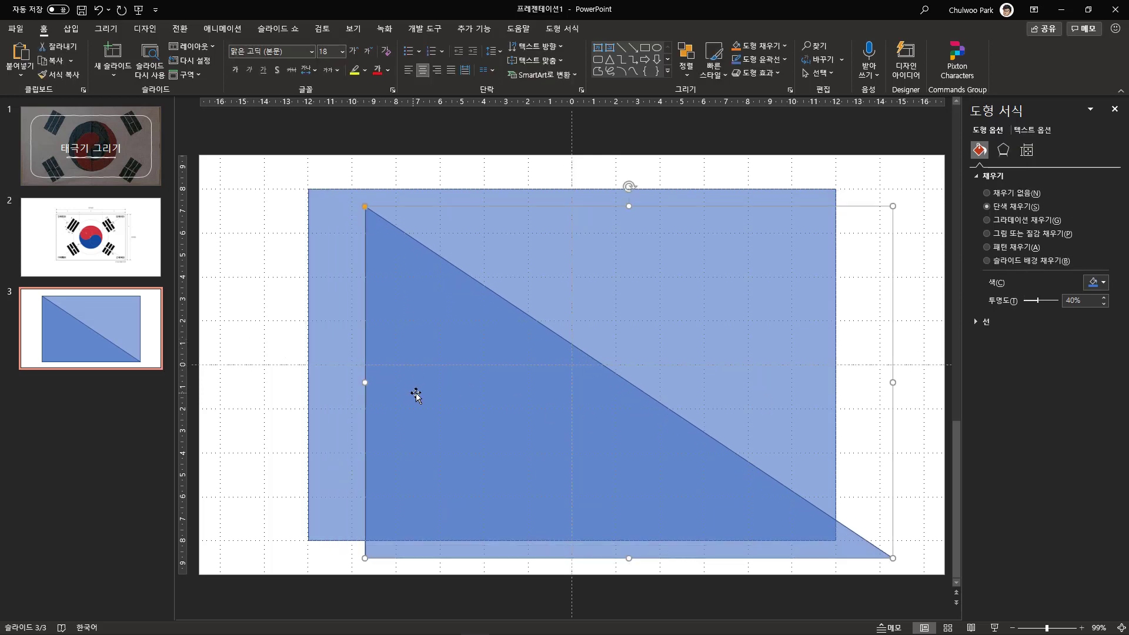
mouse_move(1039, 306)
left_mouse_down()
mouse_move(1030, 309)
mouse_move(1039, 307)
left_mouse_up()
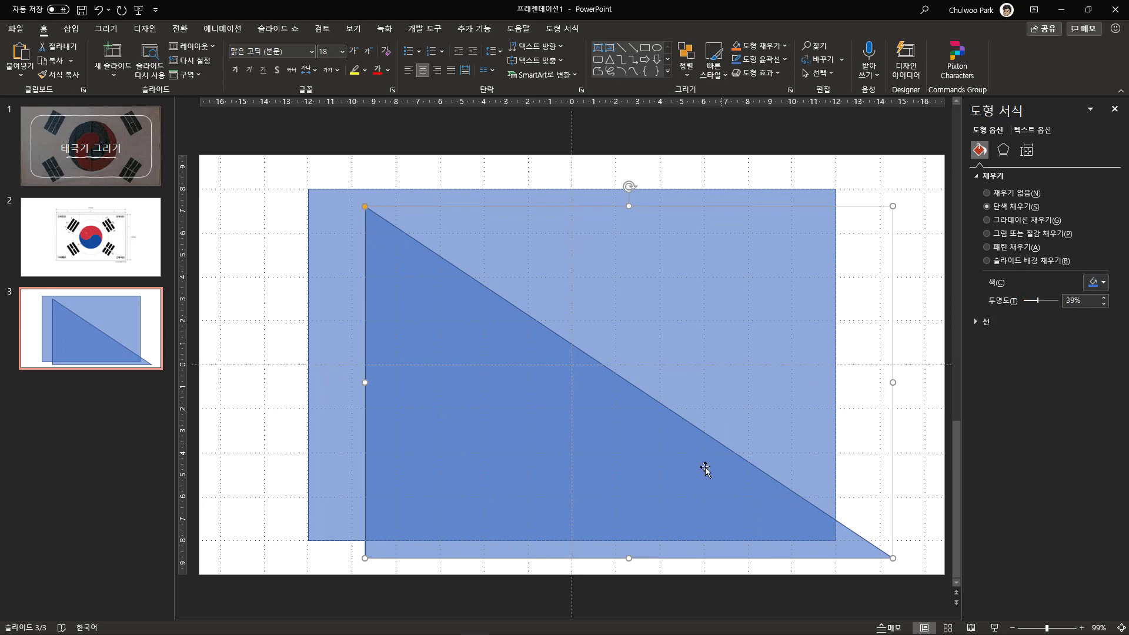
left_click_drag(705, 468, 675, 527)
left_click(282, 426)
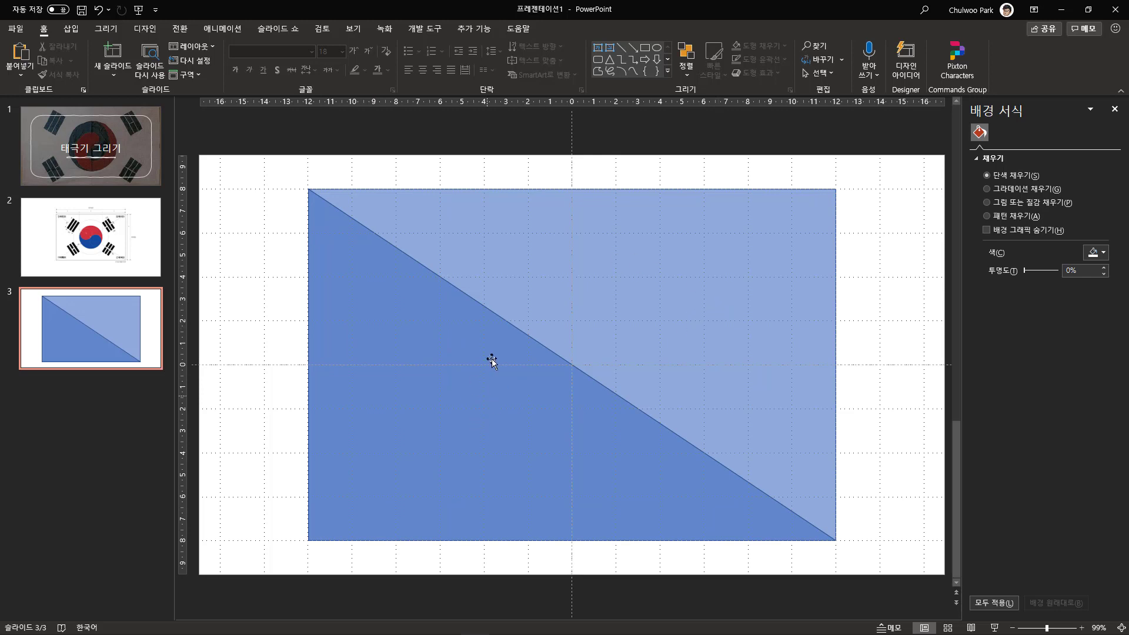
- Show the list of the slide's objects and switch the selection between the rectangle and the triangle, ending on the triangle
left_click(434, 422)
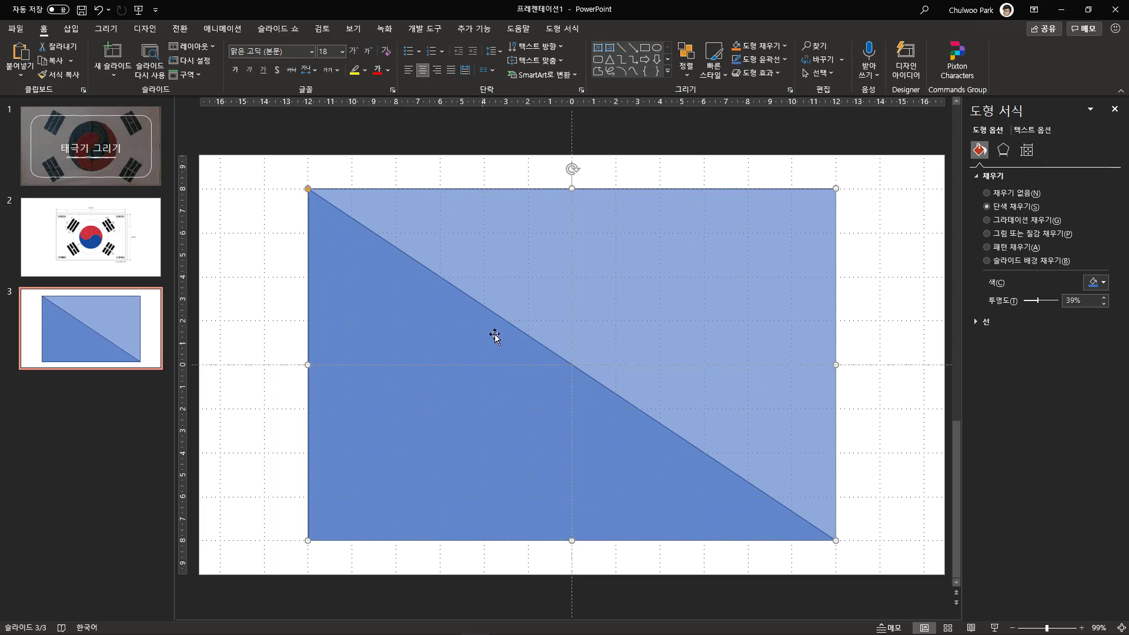
left_click(825, 73)
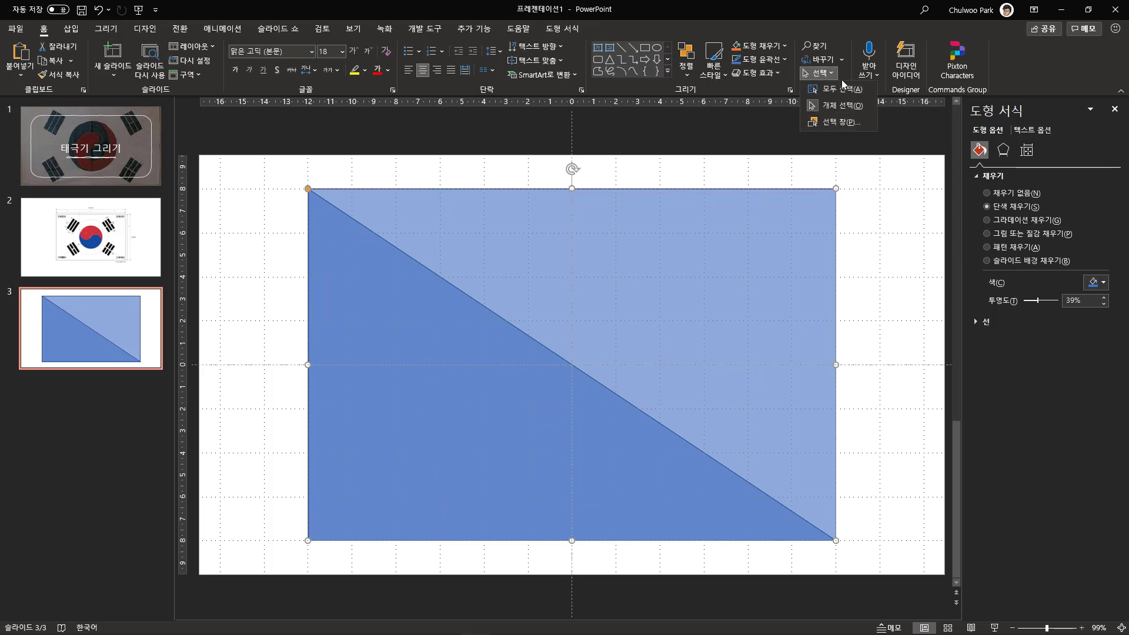
left_click(855, 121)
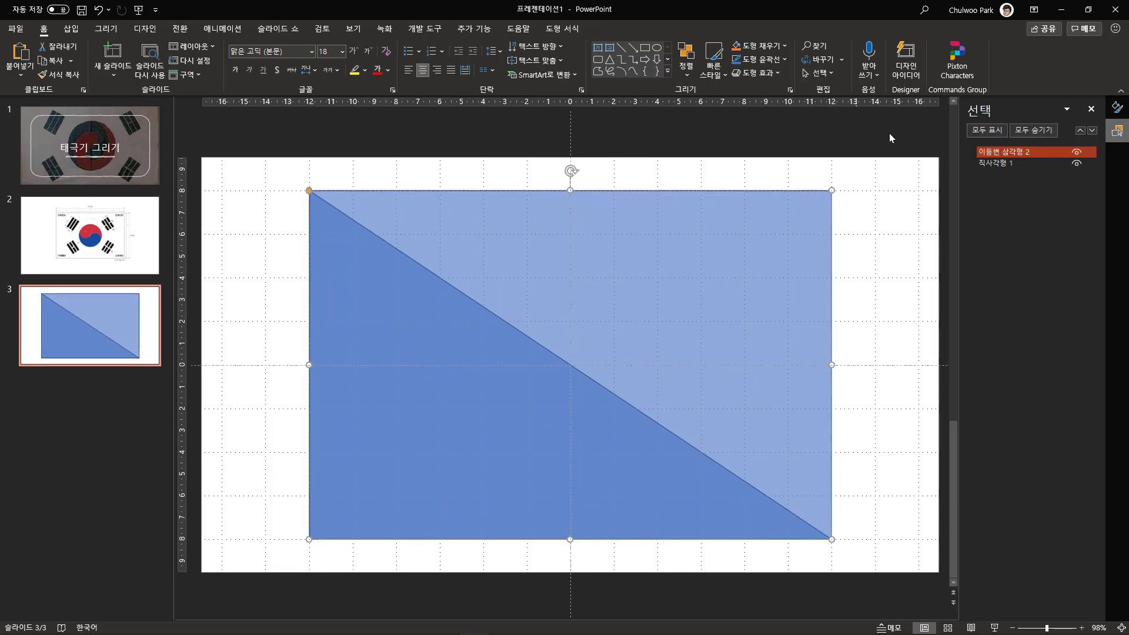
left_click(997, 164, "ctrl")
left_click(994, 163)
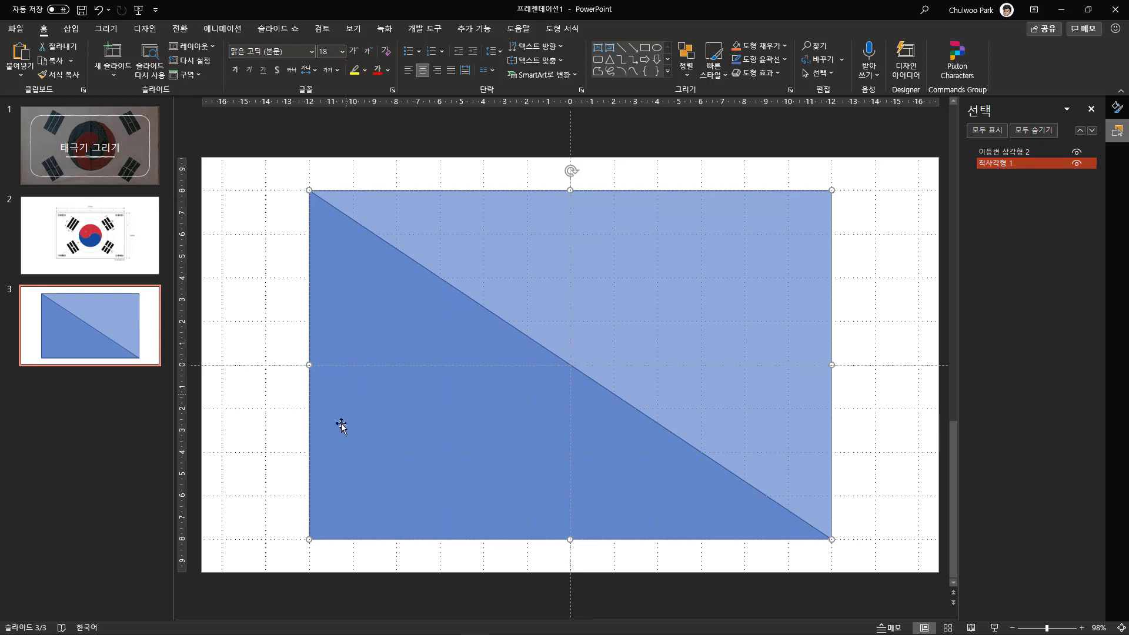
key("Tab")
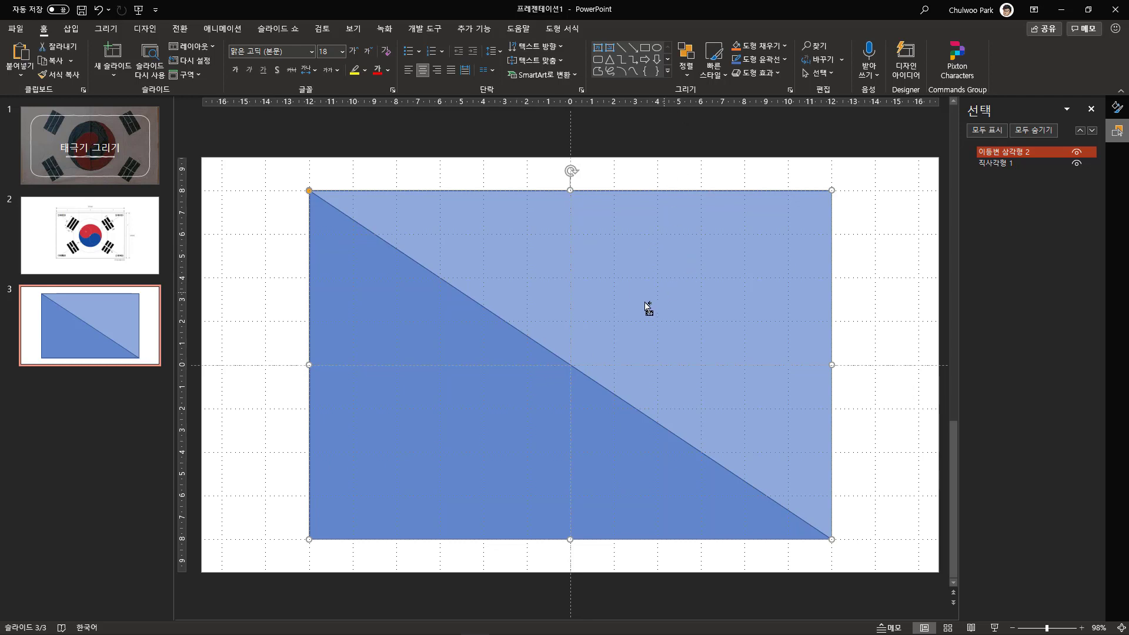
- Duplicate the triangle slightly to the right of the original and flip the copy vertically
key("ctrl+d")
left_click_drag(513, 412, 521, 409)
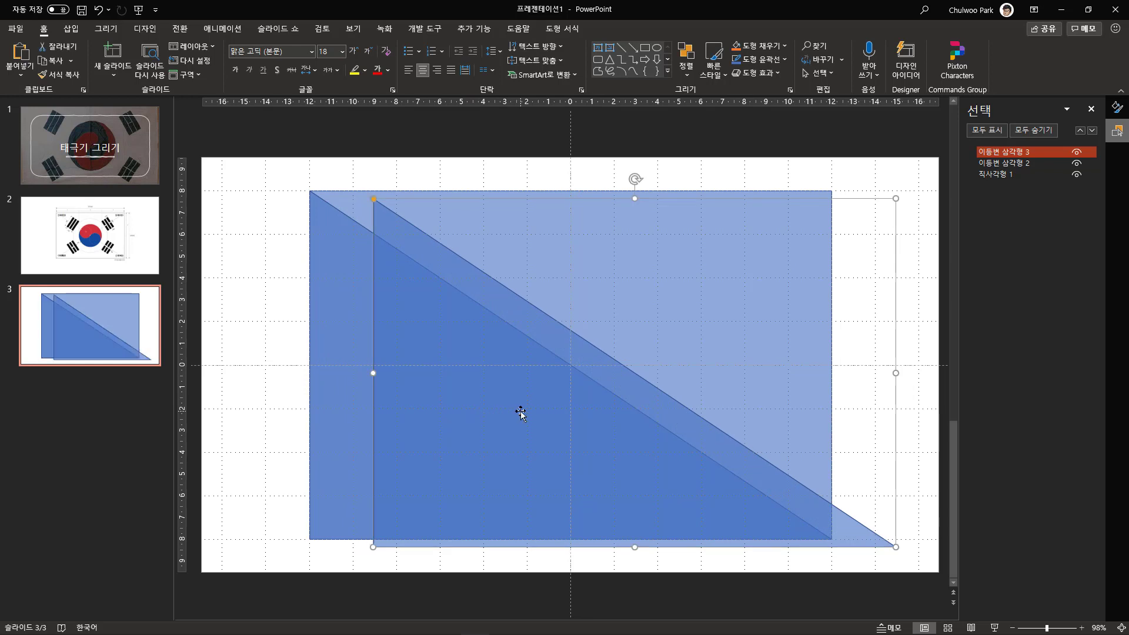
left_click(693, 75)
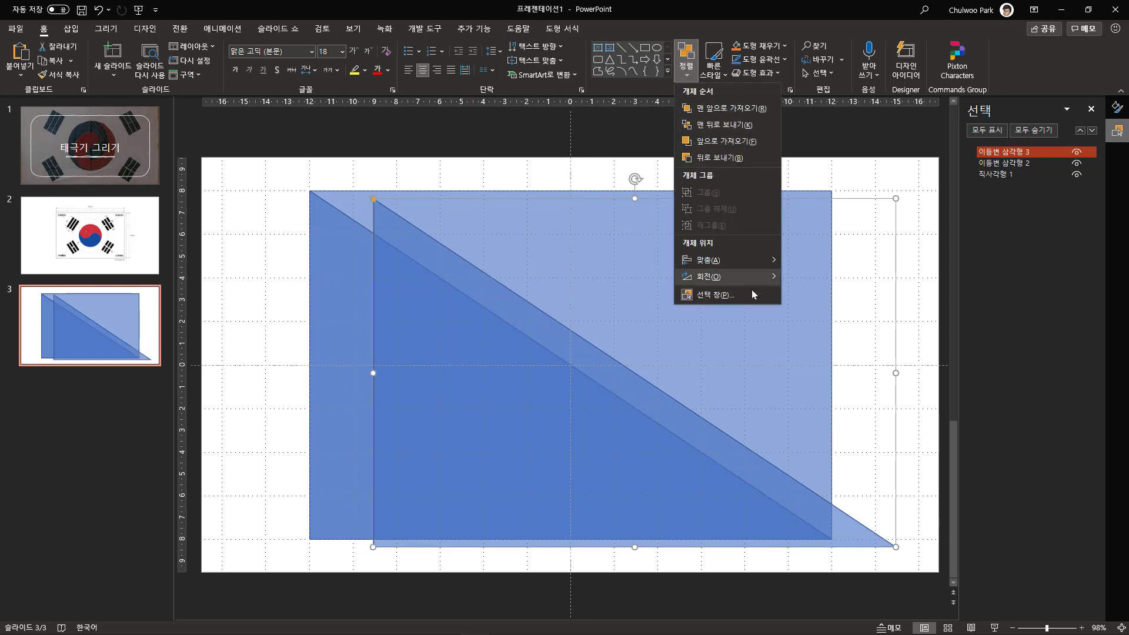
mouse_move(760, 260)
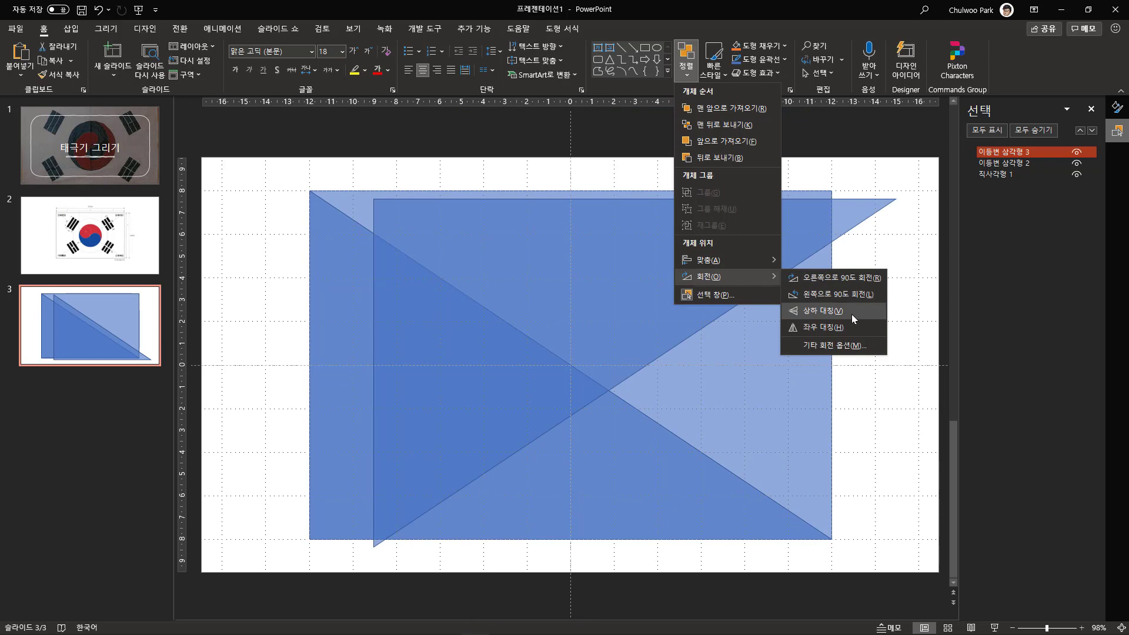
left_click(851, 314)
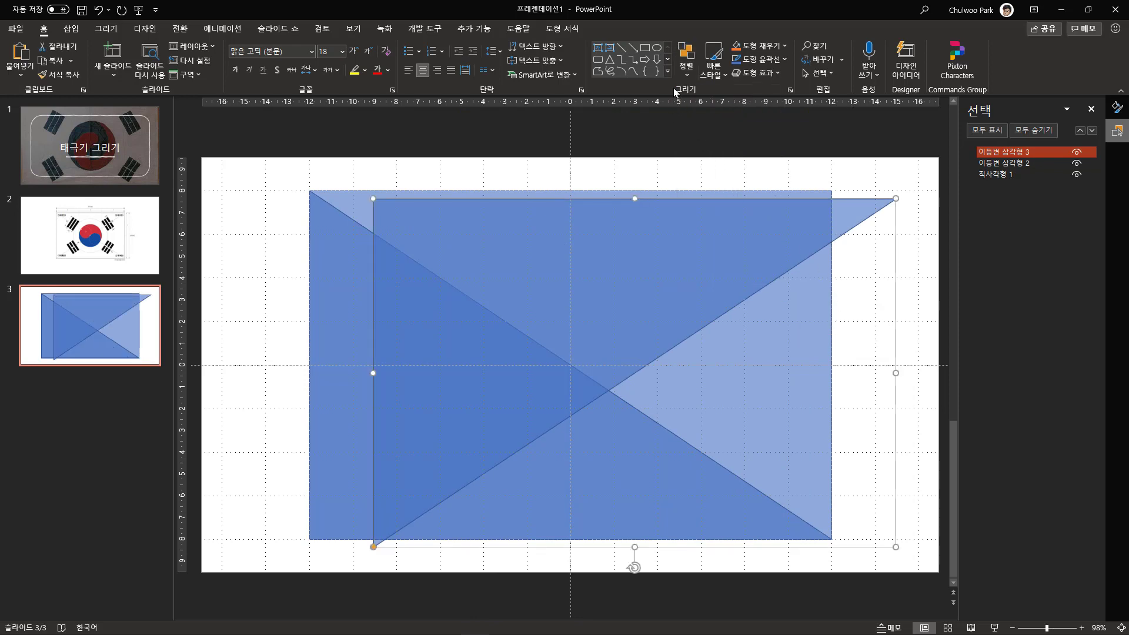
- Flip the triangle copy horizontally and move it onto the rectangle's upper-right half, meeting the first triangle along the diagonal
left_click(686, 69)
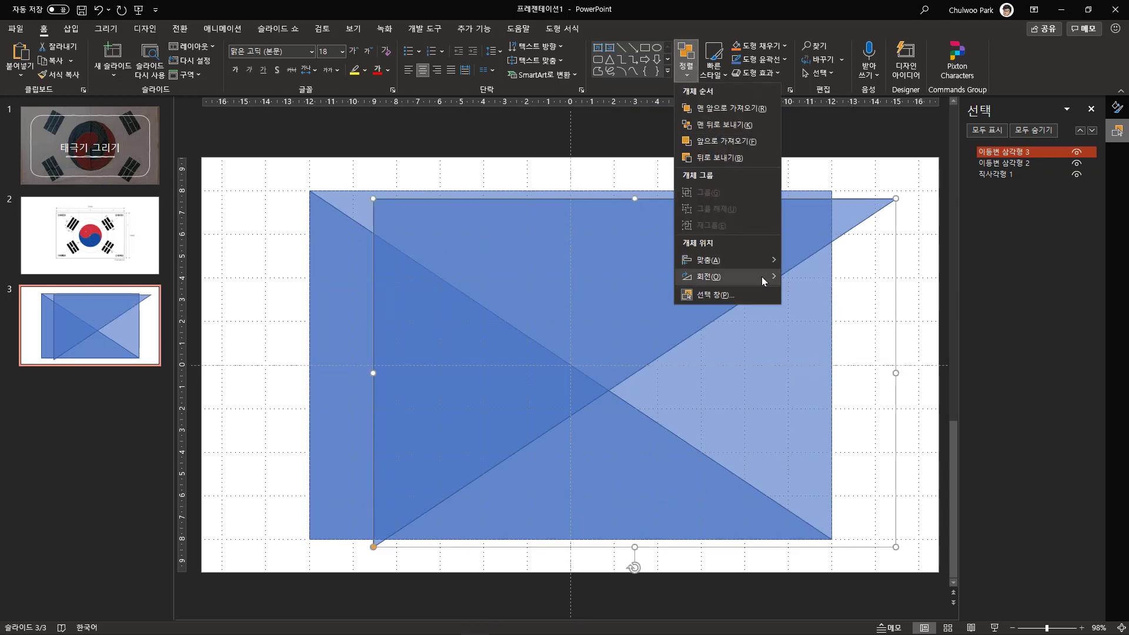
mouse_move(763, 280)
left_click(849, 324)
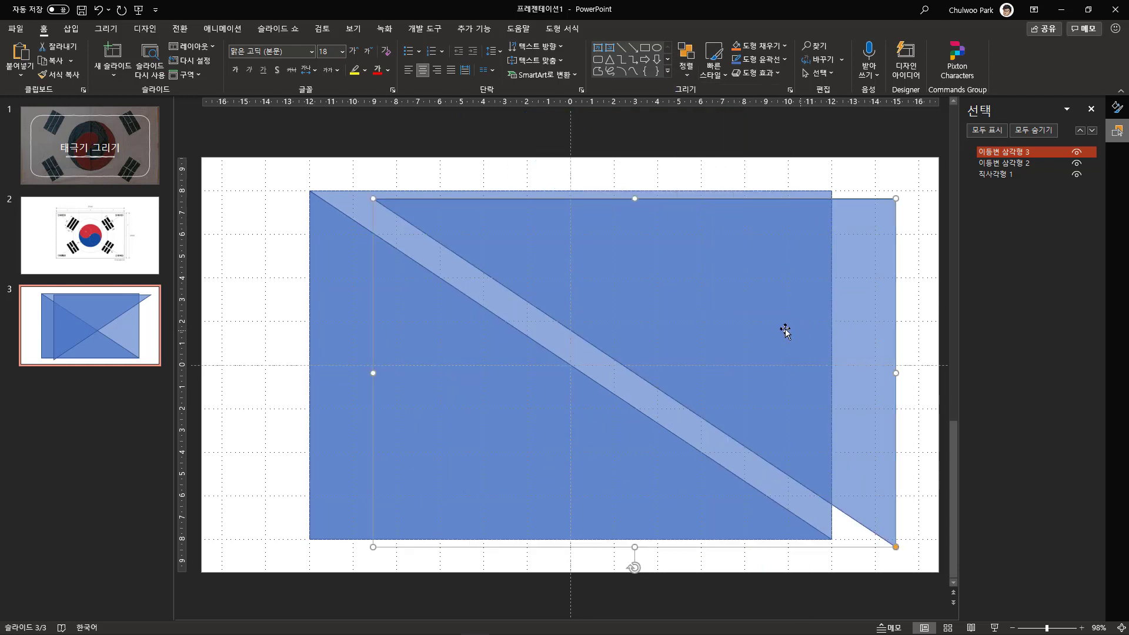
left_click_drag(856, 315, 794, 302)
left_click(866, 314)
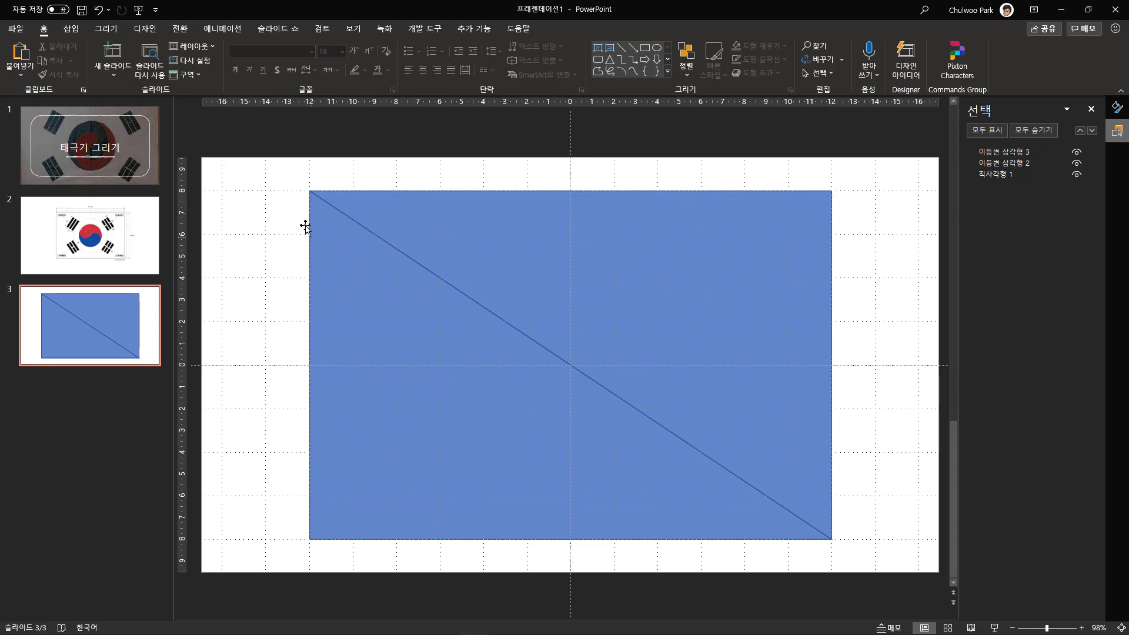
- Duplicate the rectangle and both triangles together and move the copies off to the right of the originals
mouse_move(284, 169)
left_mouse_down()
mouse_move(795, 523)
mouse_move(875, 565)
left_mouse_up()
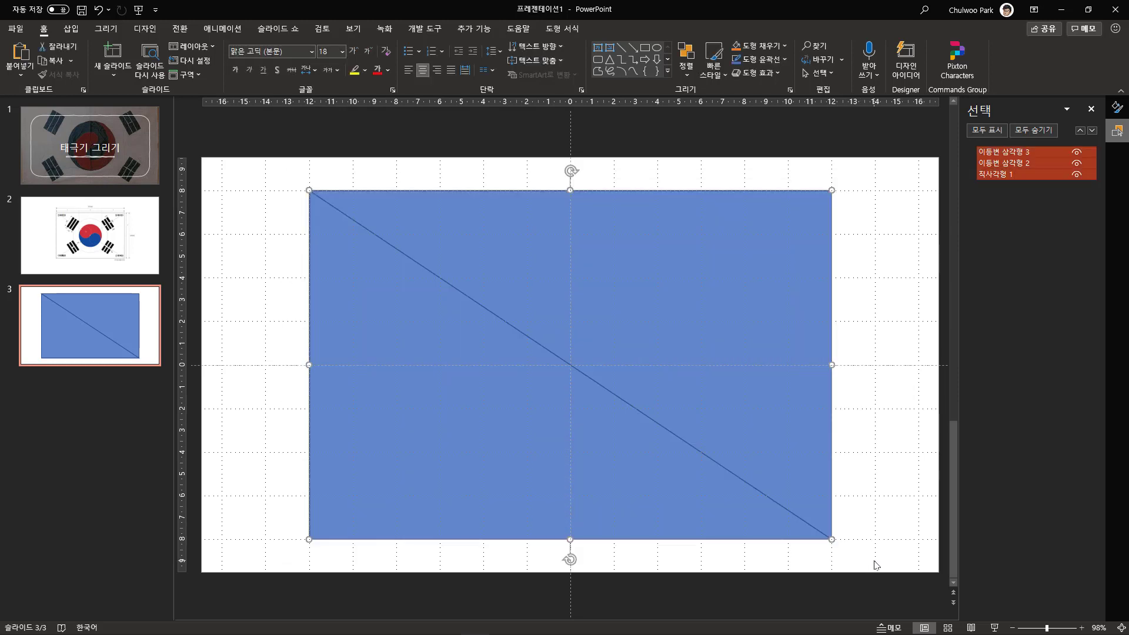
key("ctrl+v")
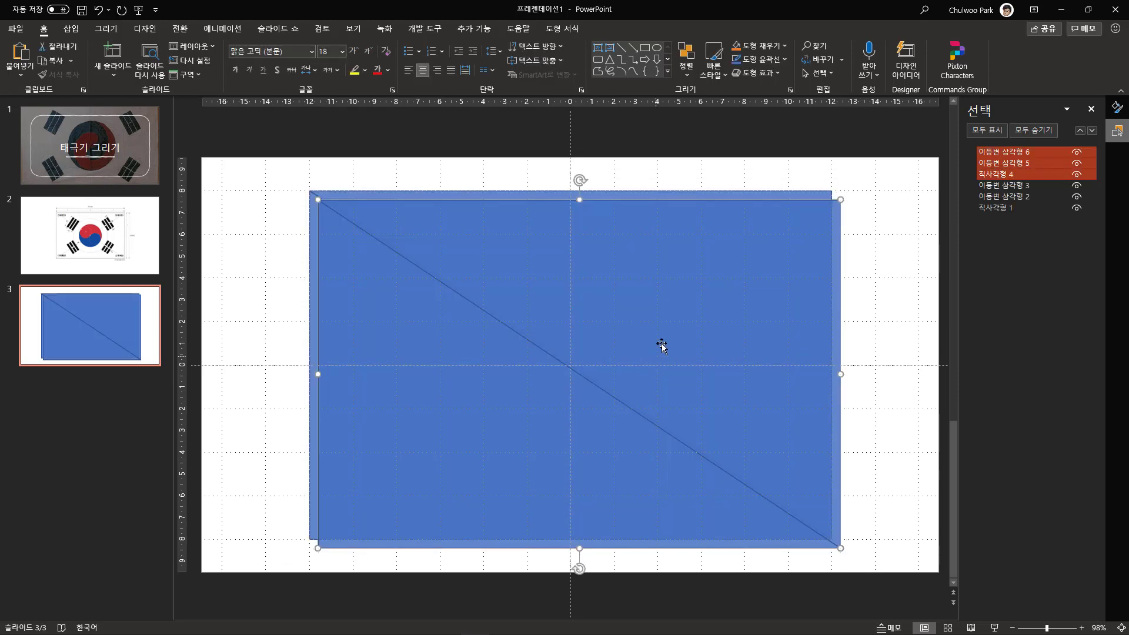
left_click_drag(661, 343, 746, 346)
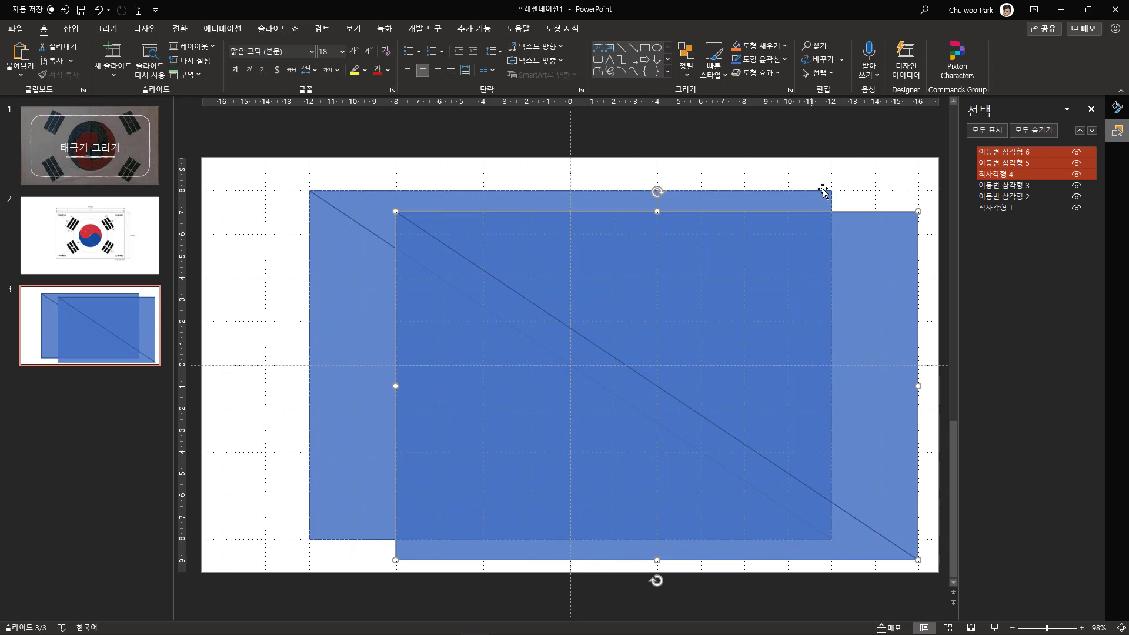
- Flip the three copied shapes horizontally and place them exactly over the originals so that the two diagonals cross at the centre
left_click(687, 68)
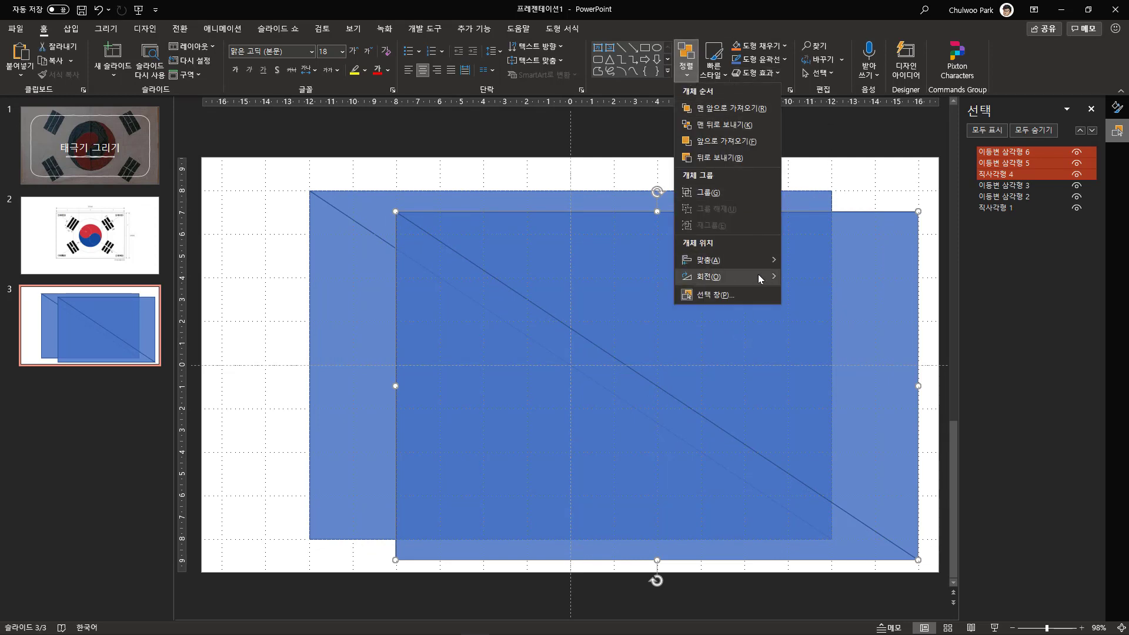
mouse_move(758, 276)
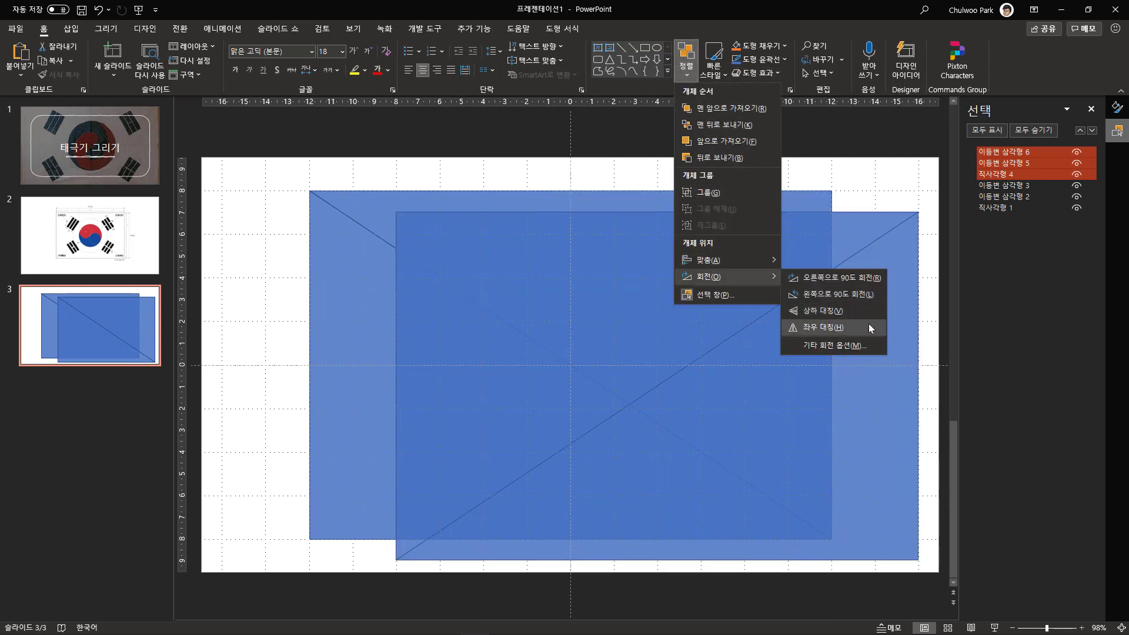
left_click(870, 327)
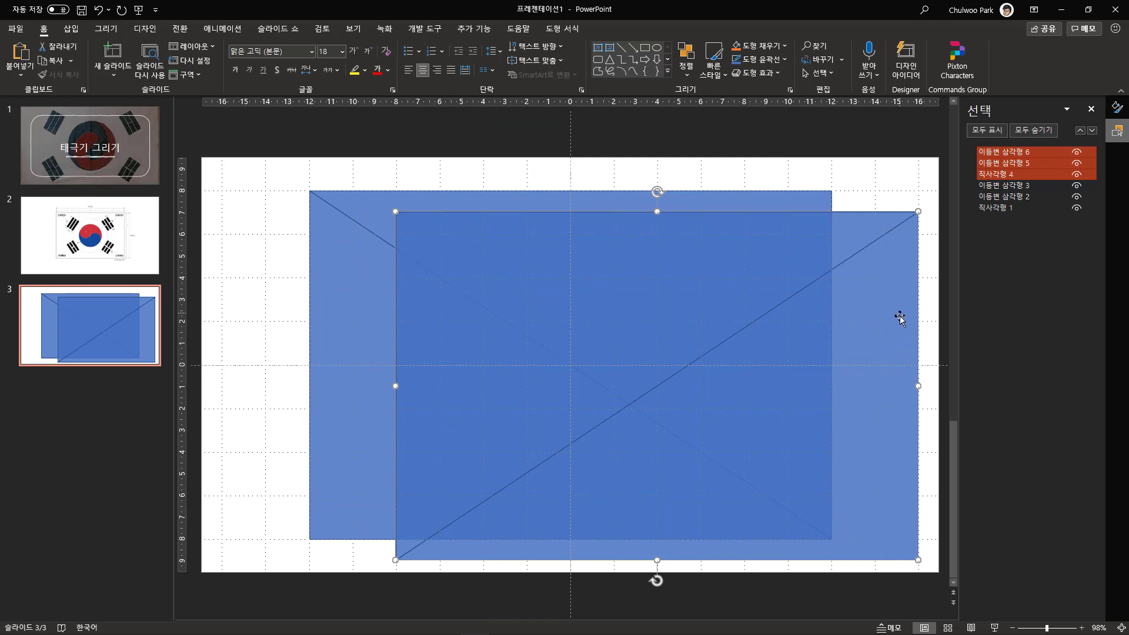
left_click_drag(900, 317, 816, 295)
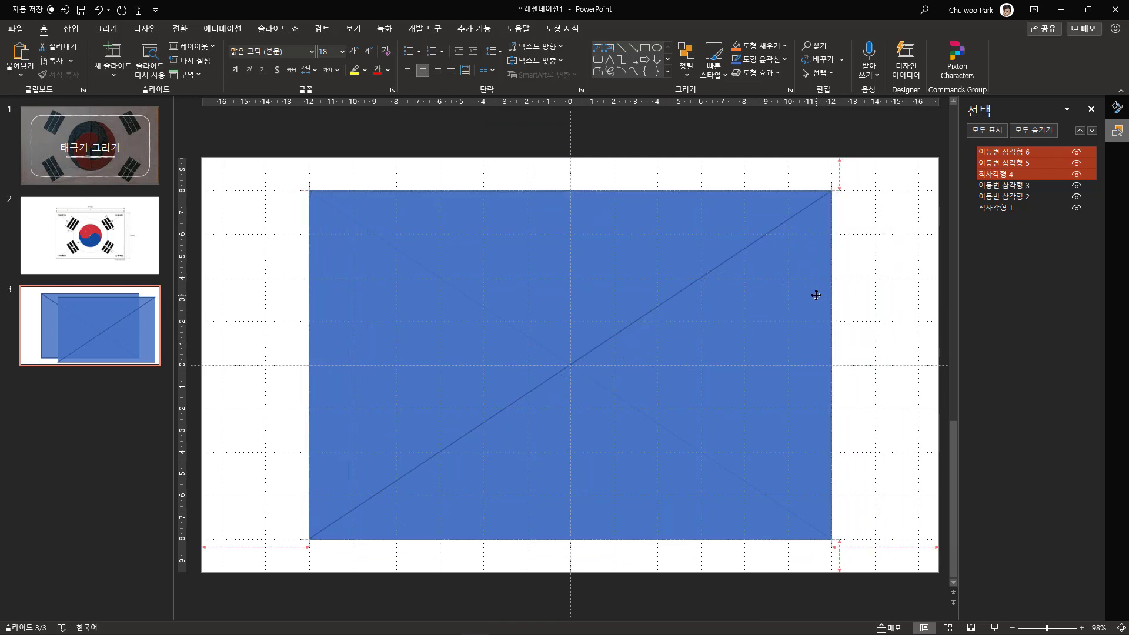
left_click(907, 300)
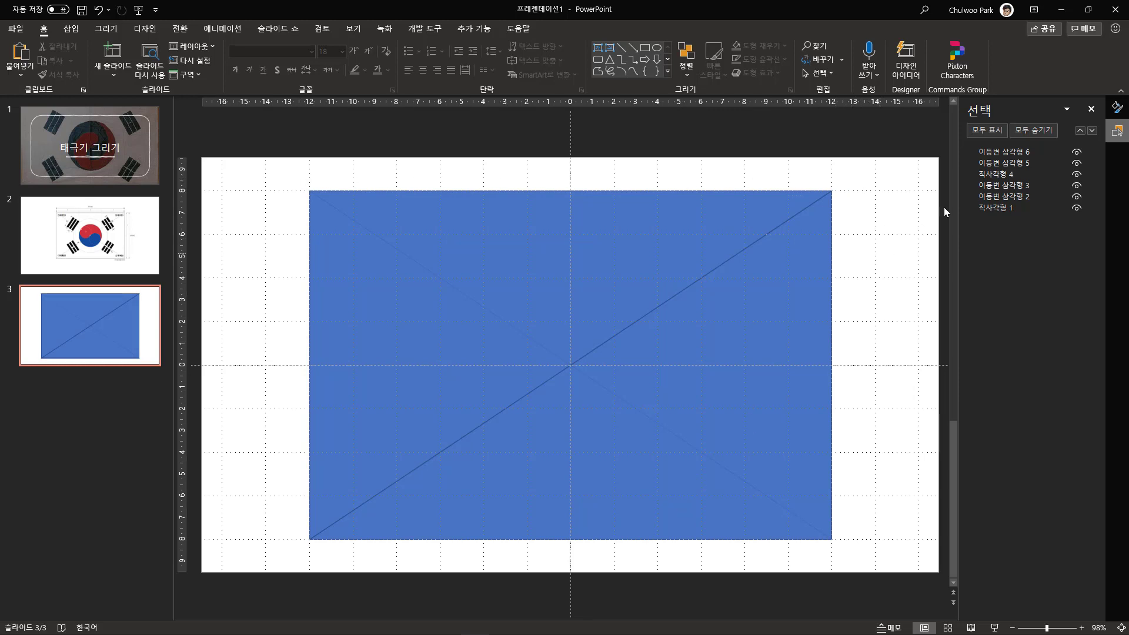
- Delete the original rectangle (직사각형 1) at the bottom of the shape stack
left_click(996, 174)
left_click(1004, 187, "ctrl")
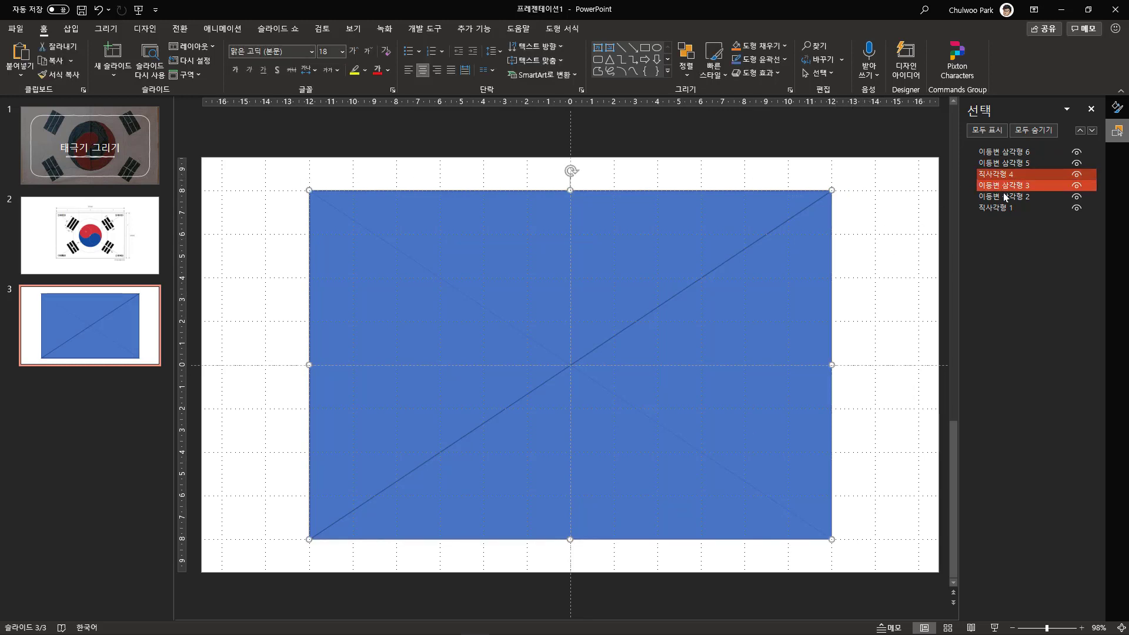
left_click(1007, 210)
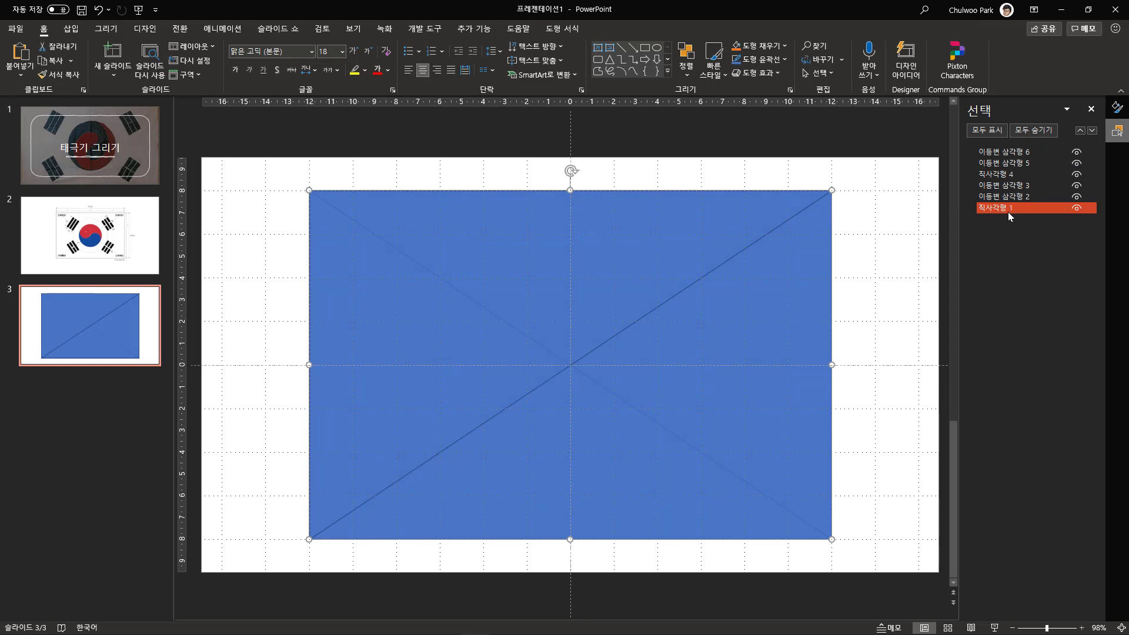
key("Delete")
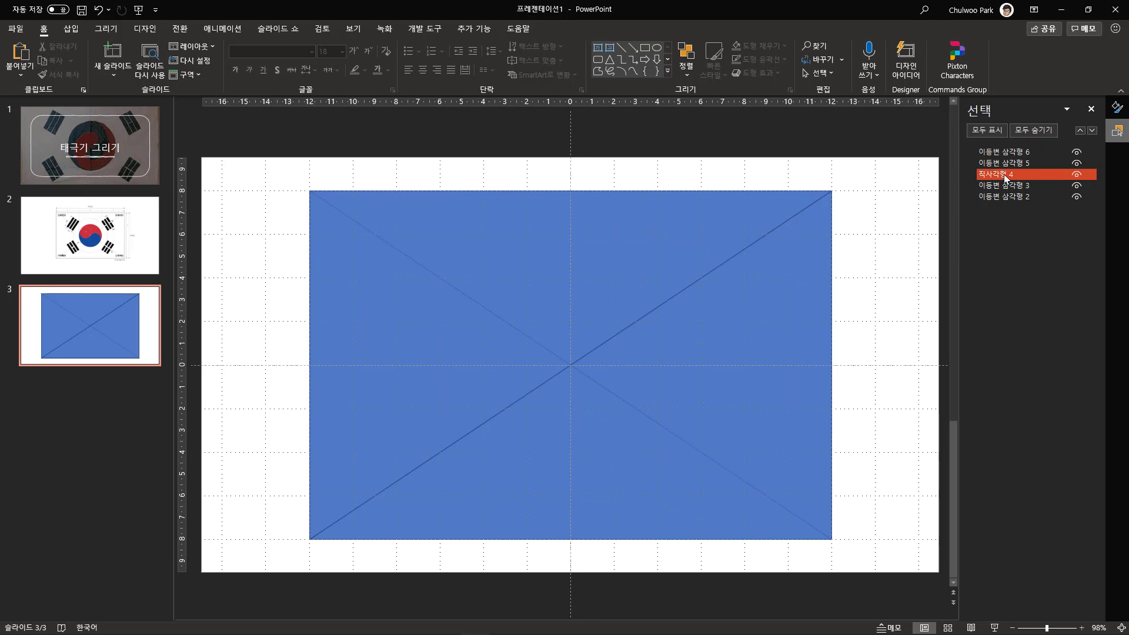
- Move the remaining rectangle (직사각형 4) to the bottom of the shape stack and check the reference flag on slide 2
left_click_drag(1006, 174, 1006, 208)
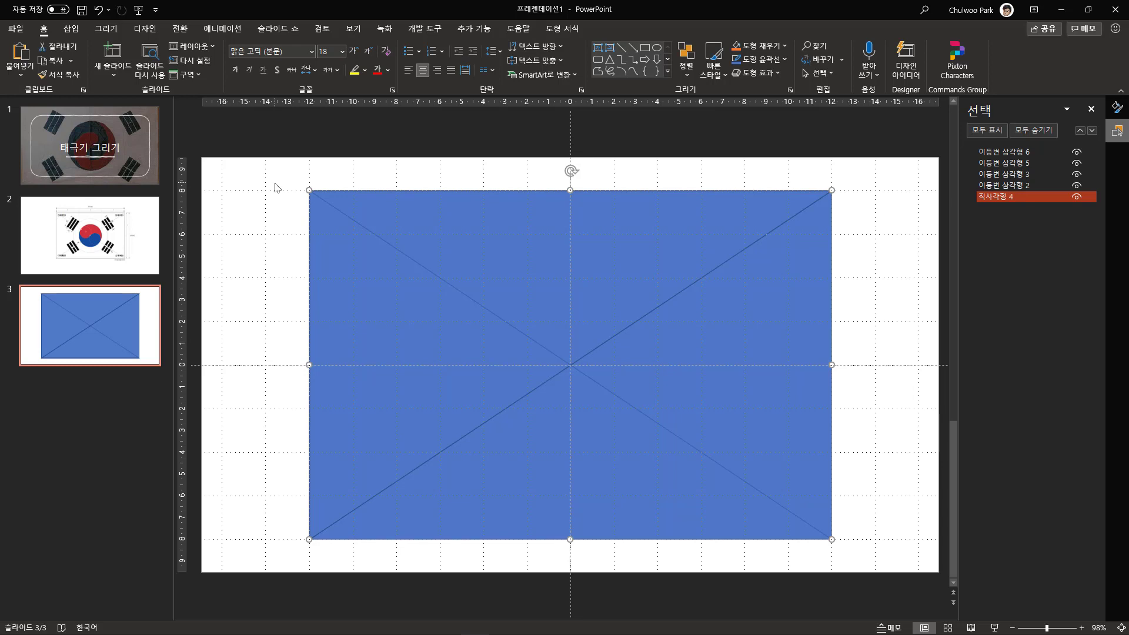
left_click(148, 259)
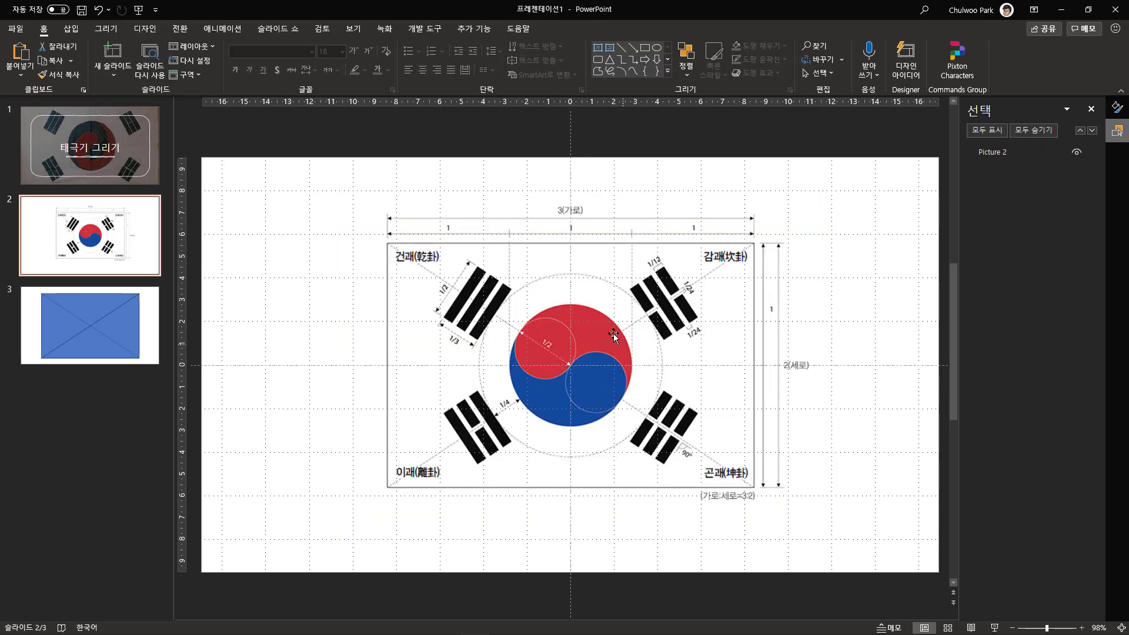
left_click(132, 309)
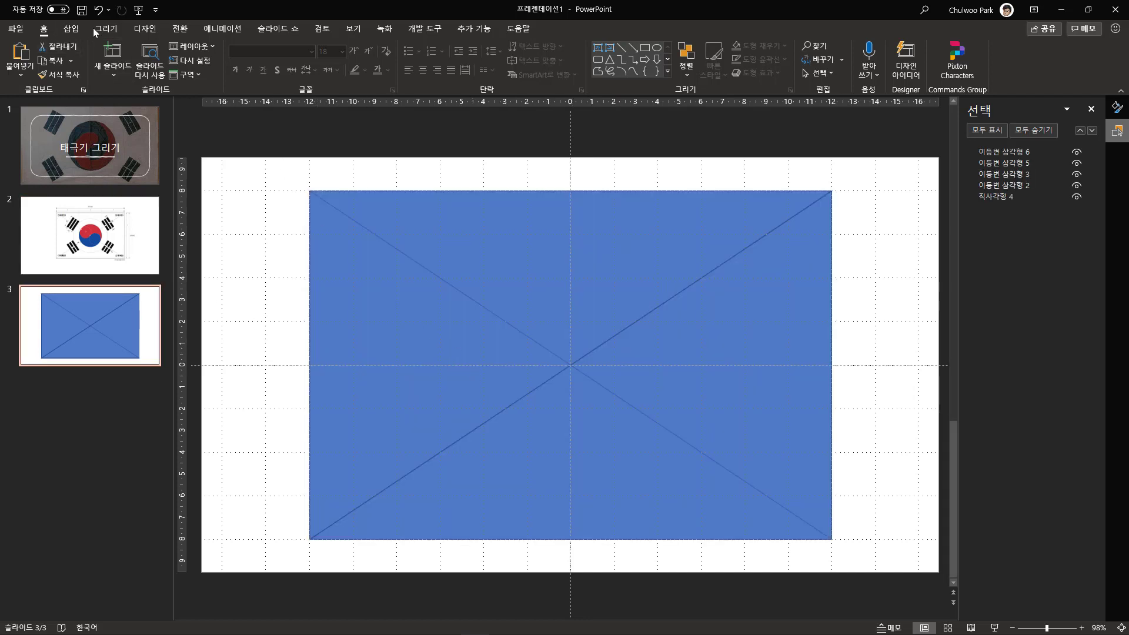
- Draw a circle about 10.4 cm in diameter over the left part of the flag rectangle on slide 3
left_click(78, 30)
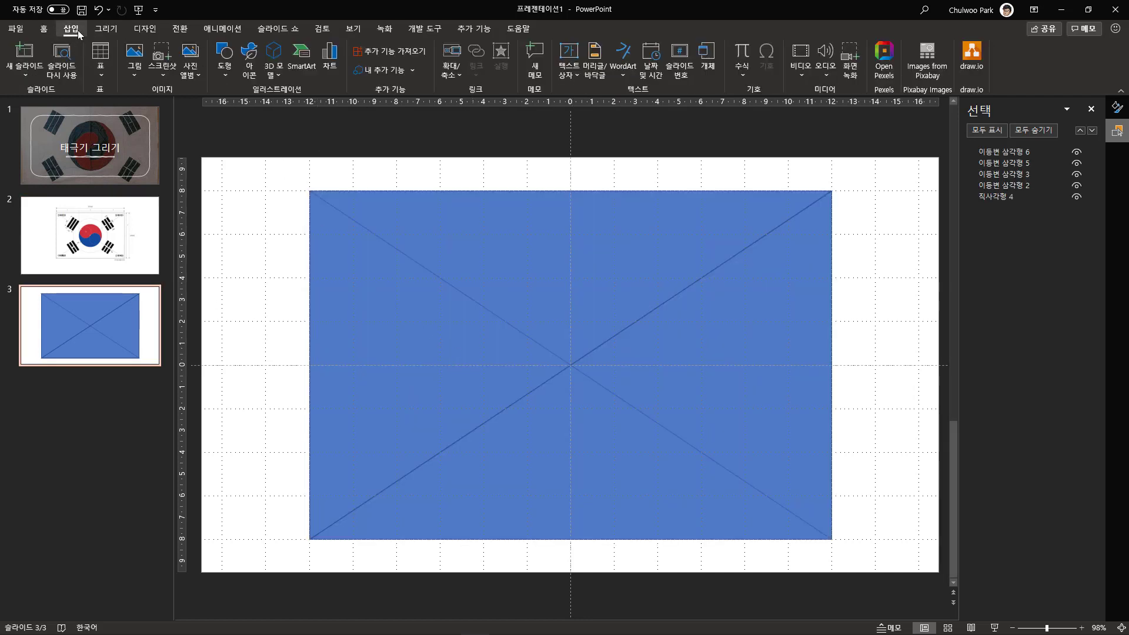
left_click(231, 77)
left_click(277, 110)
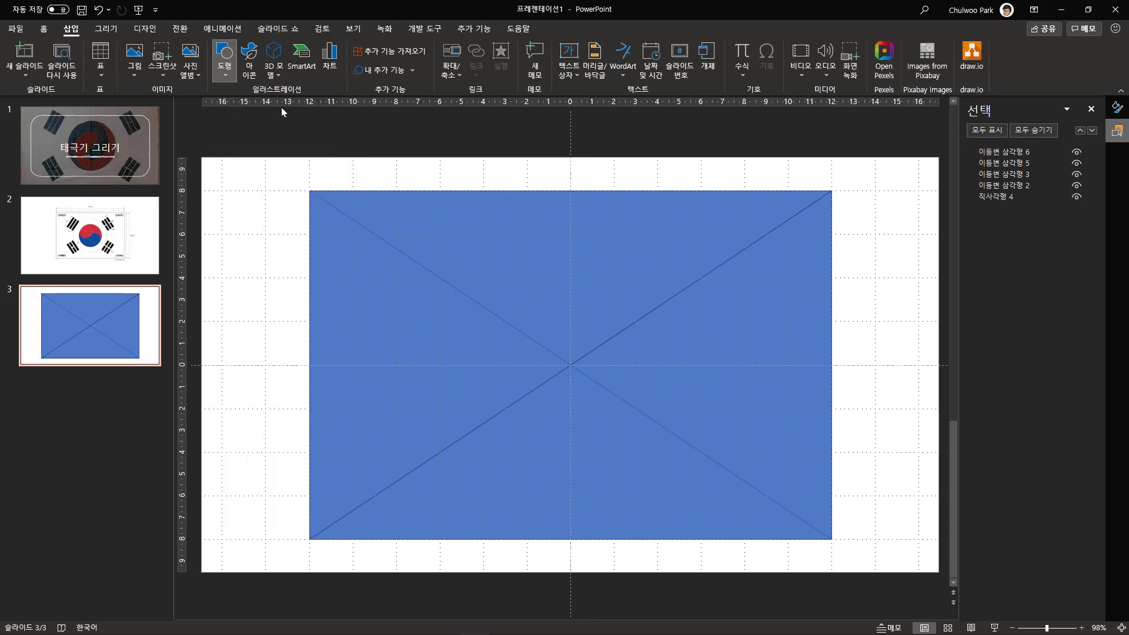
left_click_drag(287, 255, 513, 403)
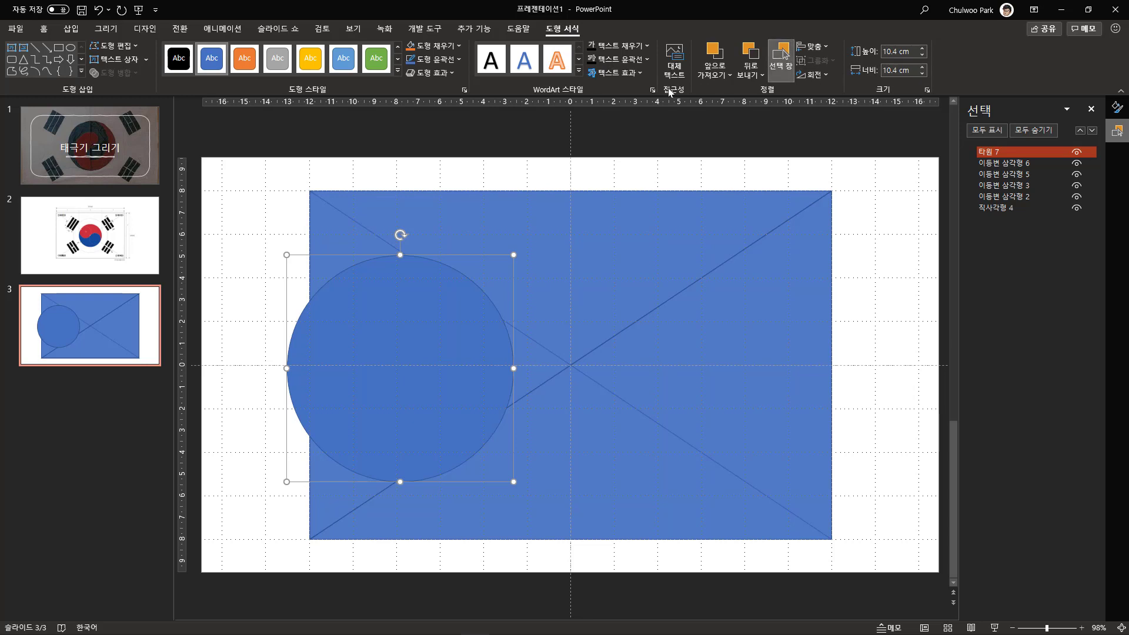
- Check the circle's proportions on the reference flag, and set the height and width of the circle on slide 3 to 8 cm
left_click(122, 245)
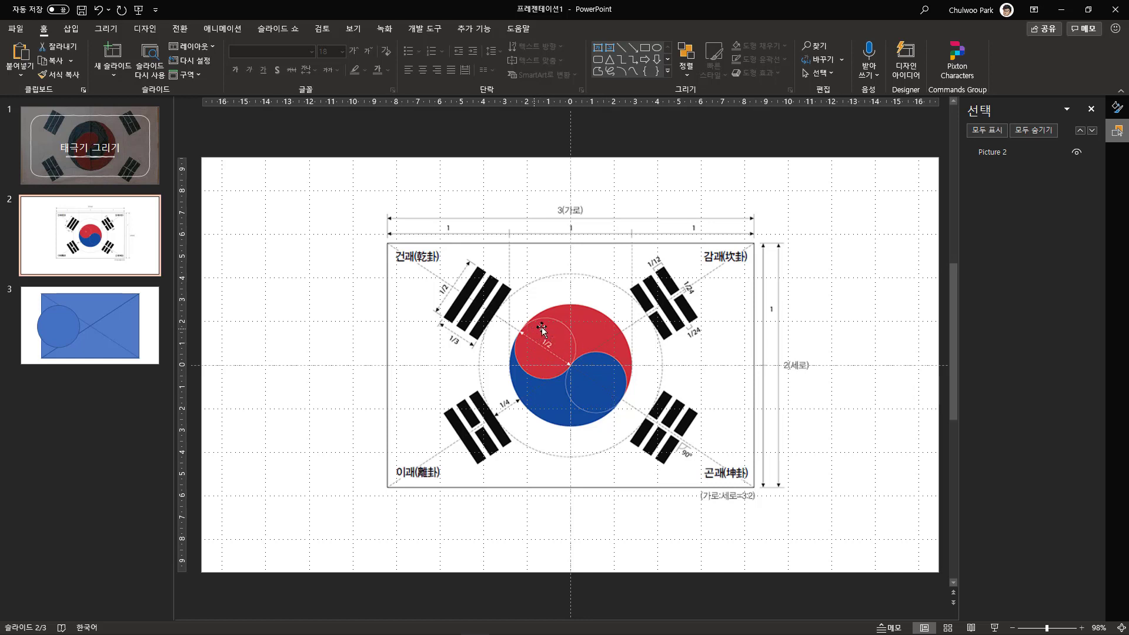
left_click(103, 320)
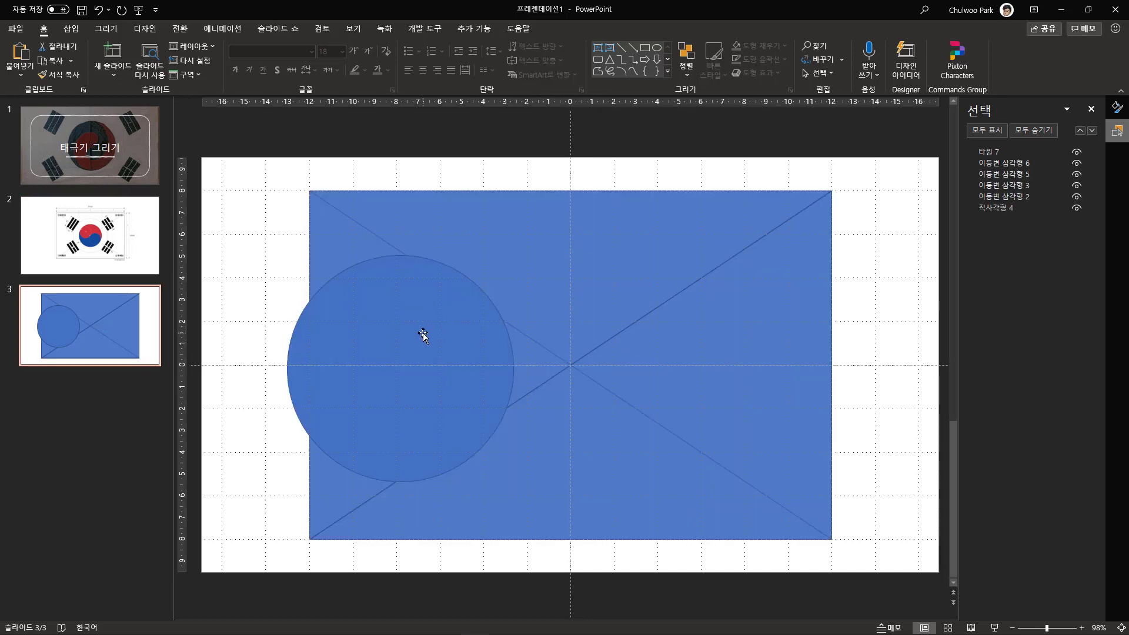
left_click(423, 333)
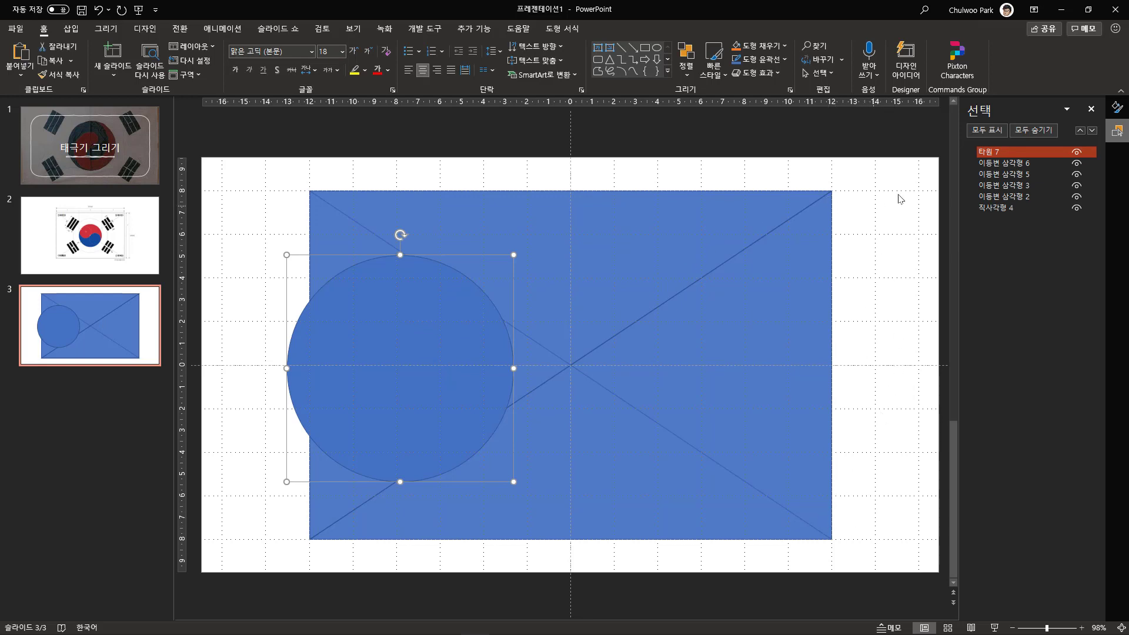
left_click(570, 29)
left_click(898, 53)
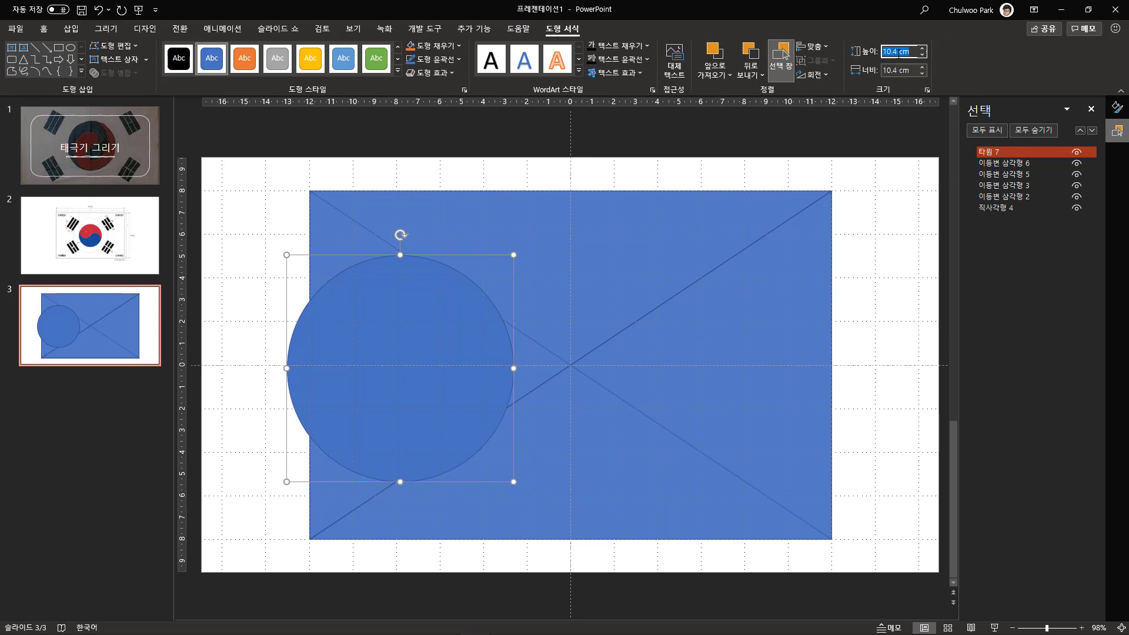
type("8")
key("Return")
left_click(898, 71)
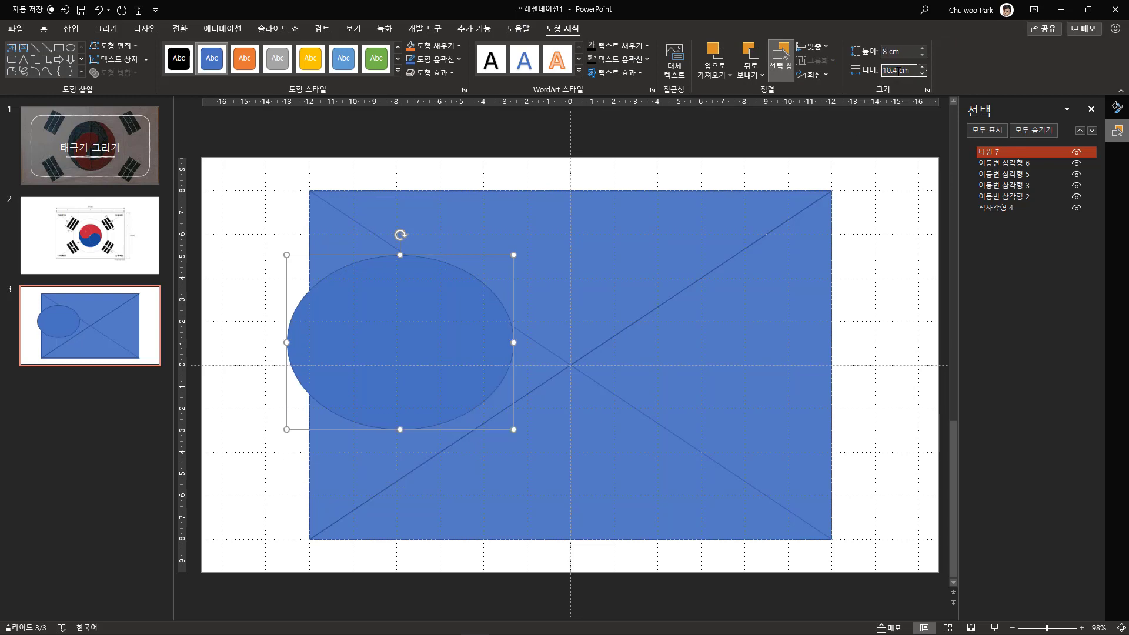
- Lock the circle's aspect ratio and move it to the centre of the flag, where the diagonals cross
left_click(925, 90)
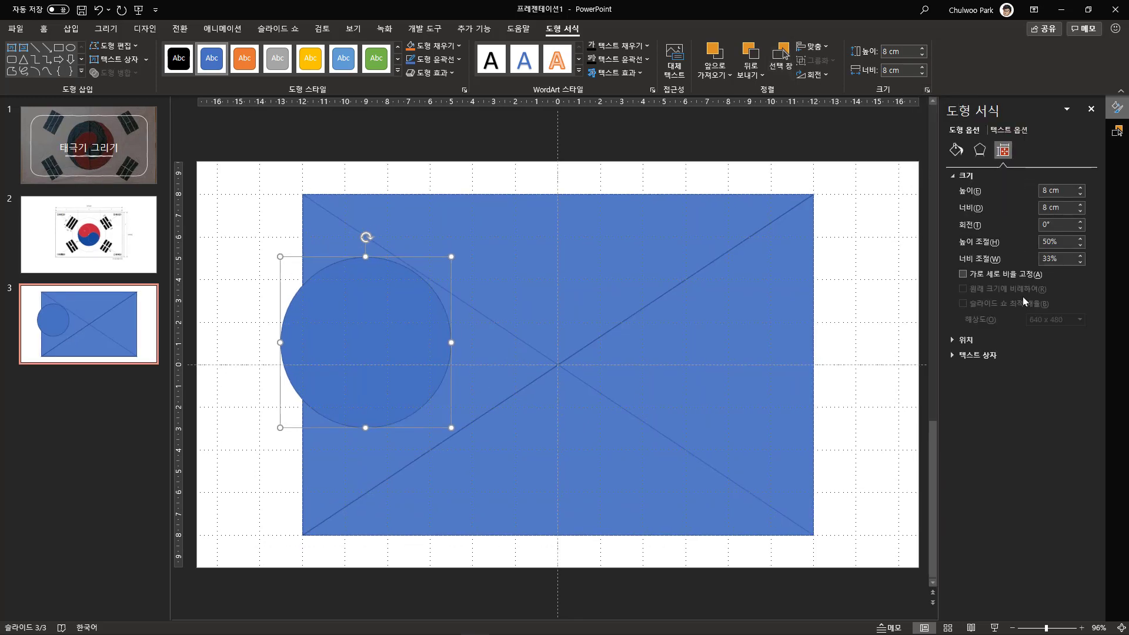
left_click(971, 274)
left_click_drag(337, 331, 525, 353)
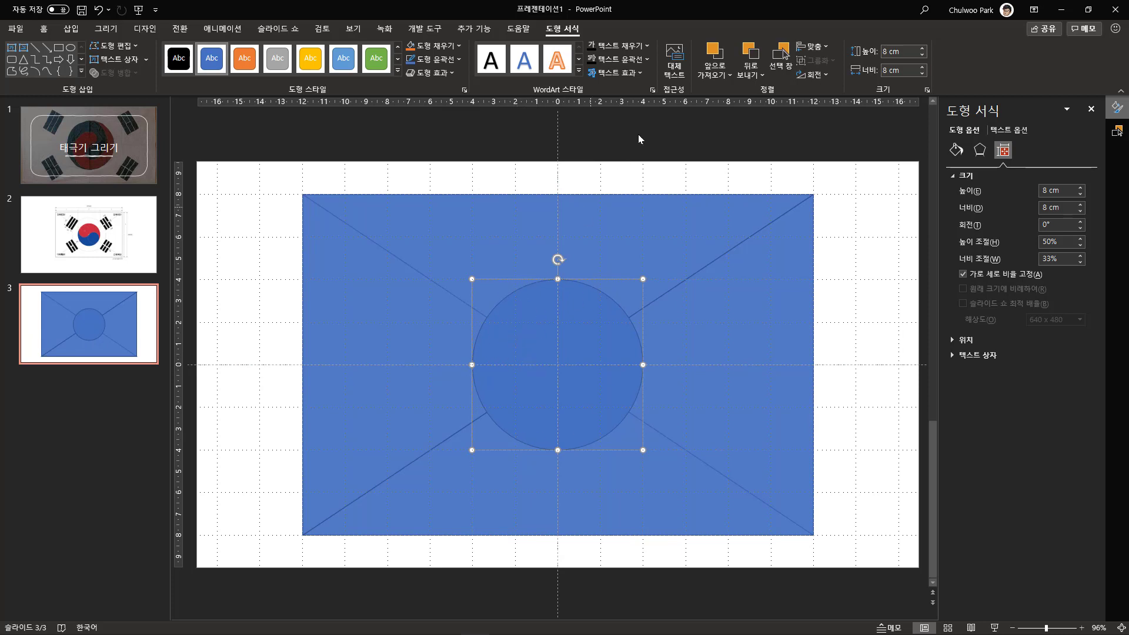
left_click(813, 47)
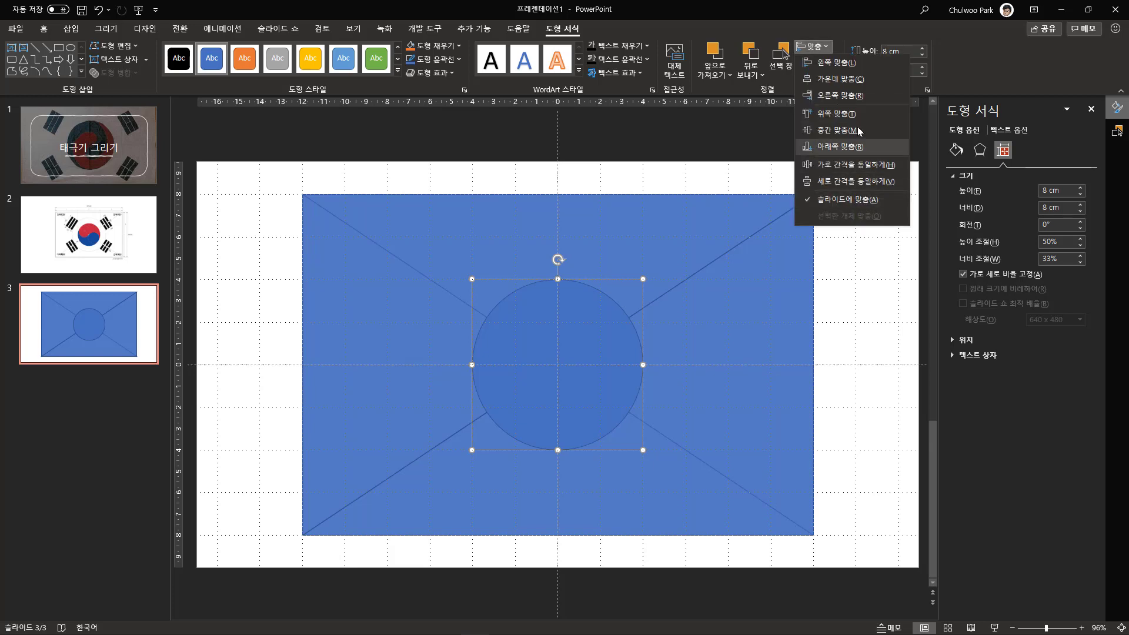
left_click(259, 328)
left_click(525, 185)
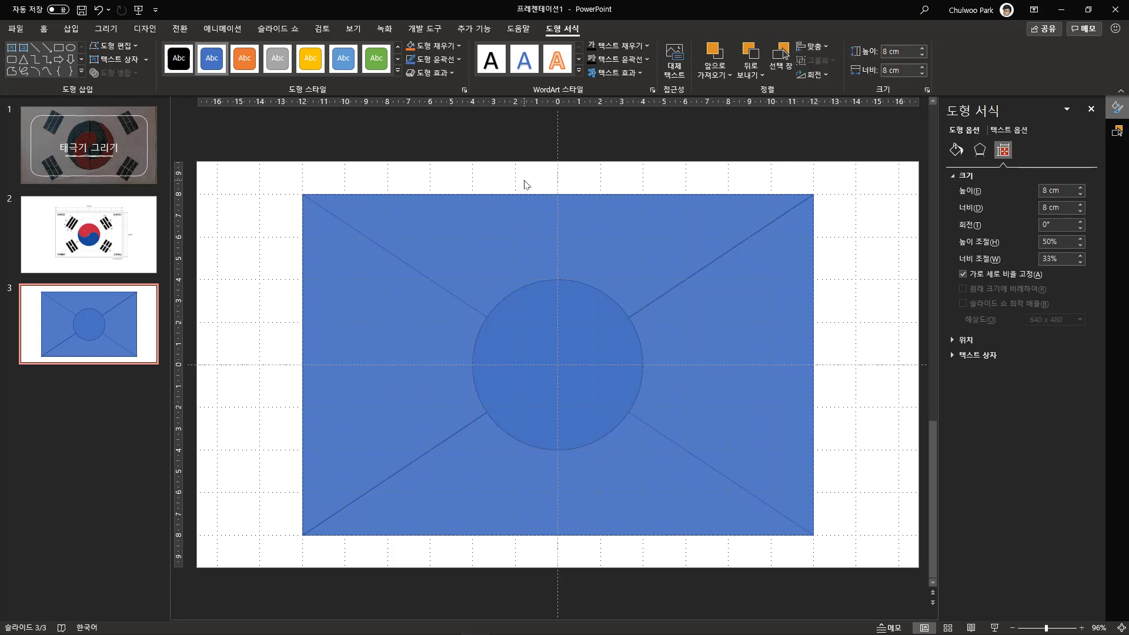
- Delete the centre circle, try to draw a freehand replacement about 7.64 cm in diameter, and undo both changes
left_click(93, 257)
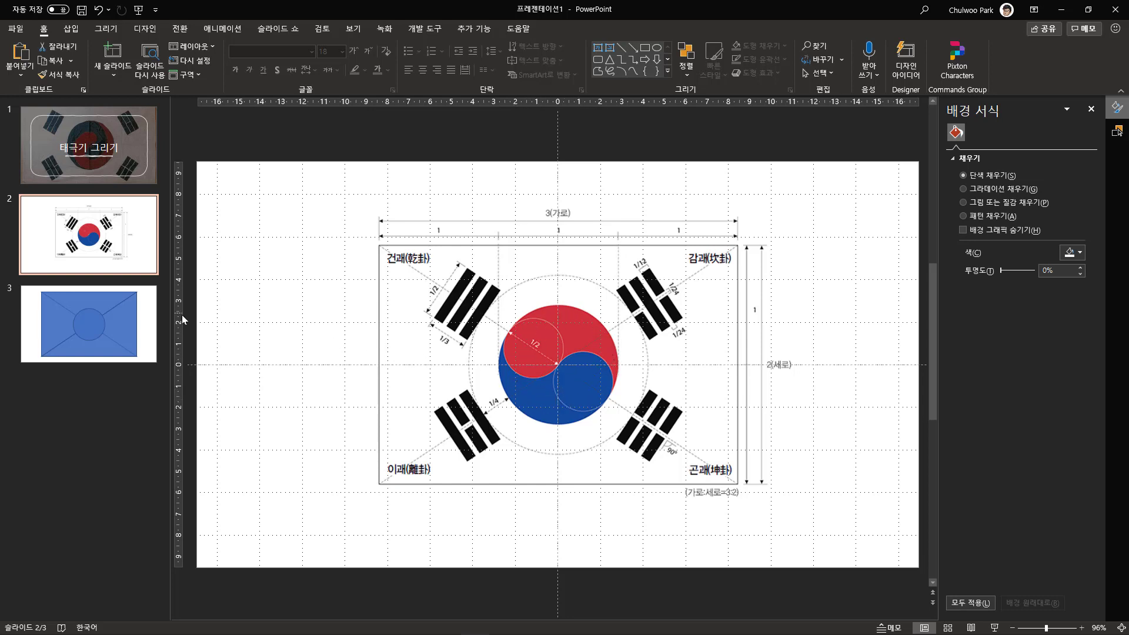
scroll(182, 318, "down", 1)
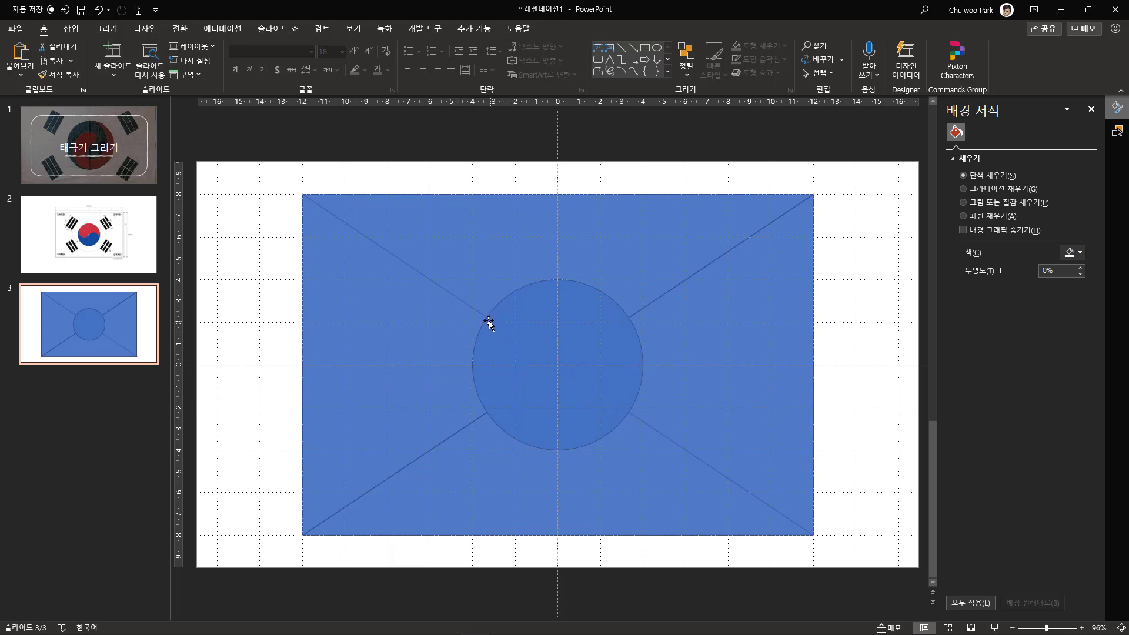
left_click(540, 340)
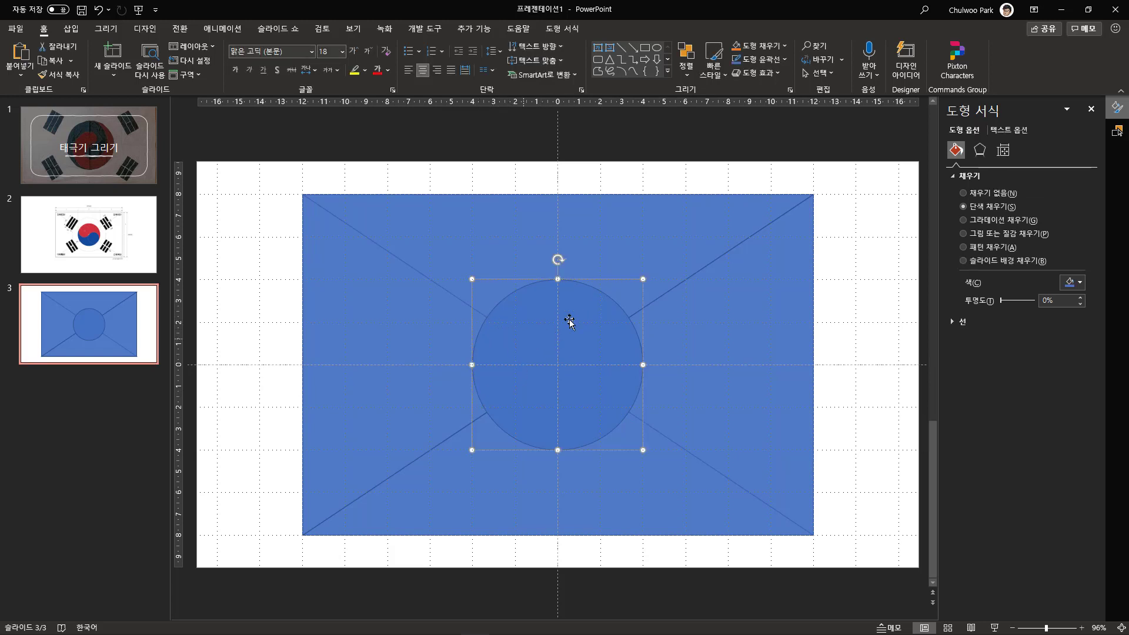
left_click(561, 28)
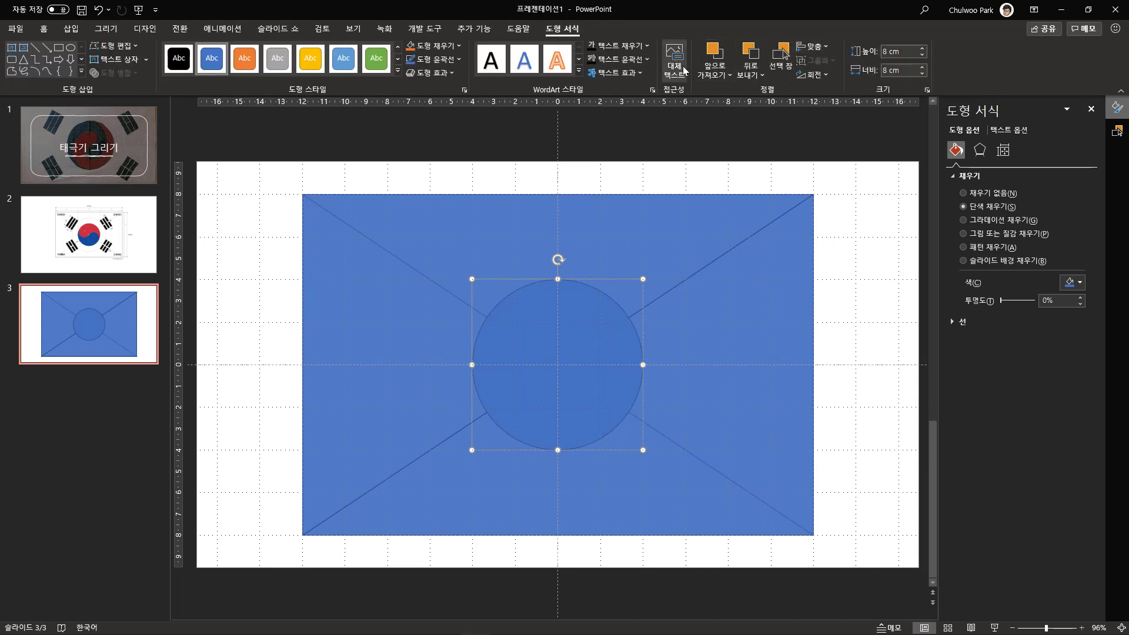
key("Delete")
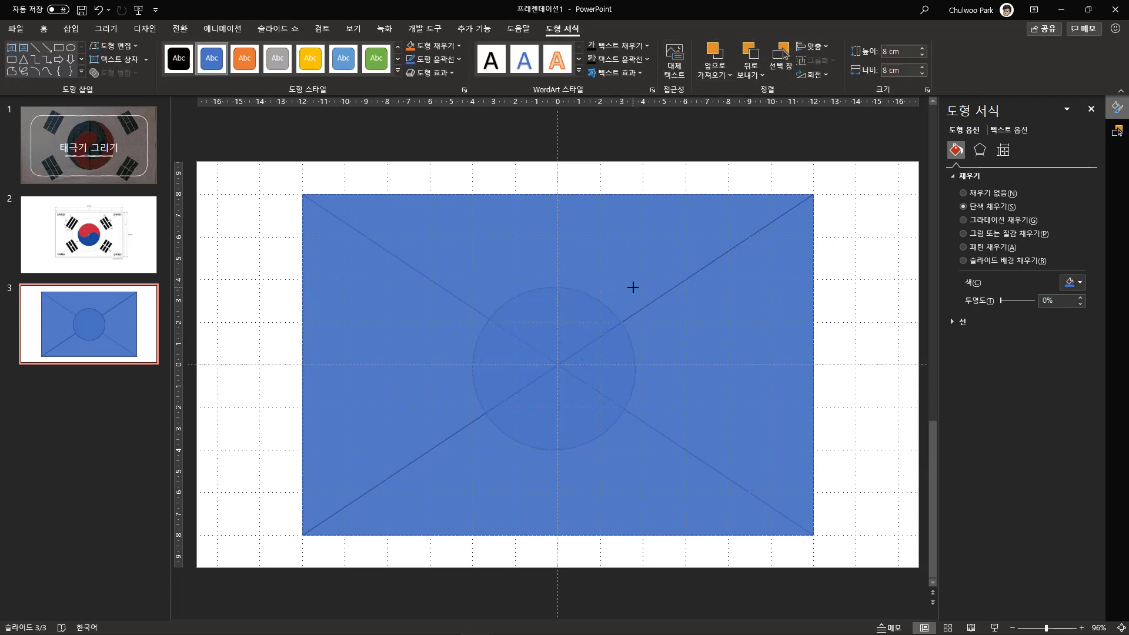
left_click_drag(633, 287, 635, 287)
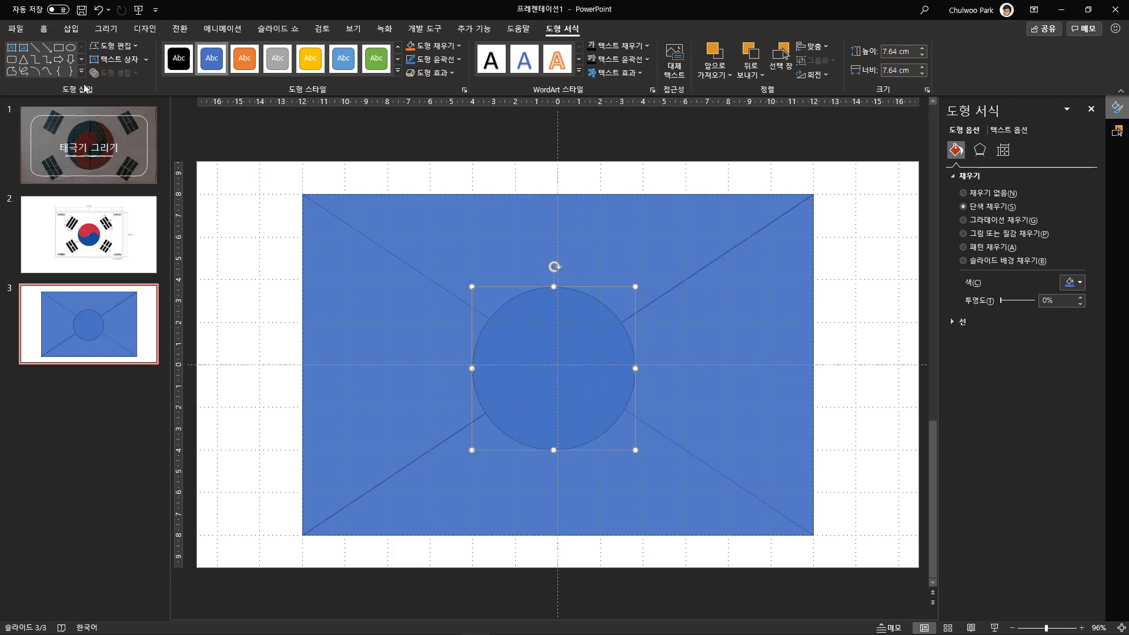
left_click(235, 328)
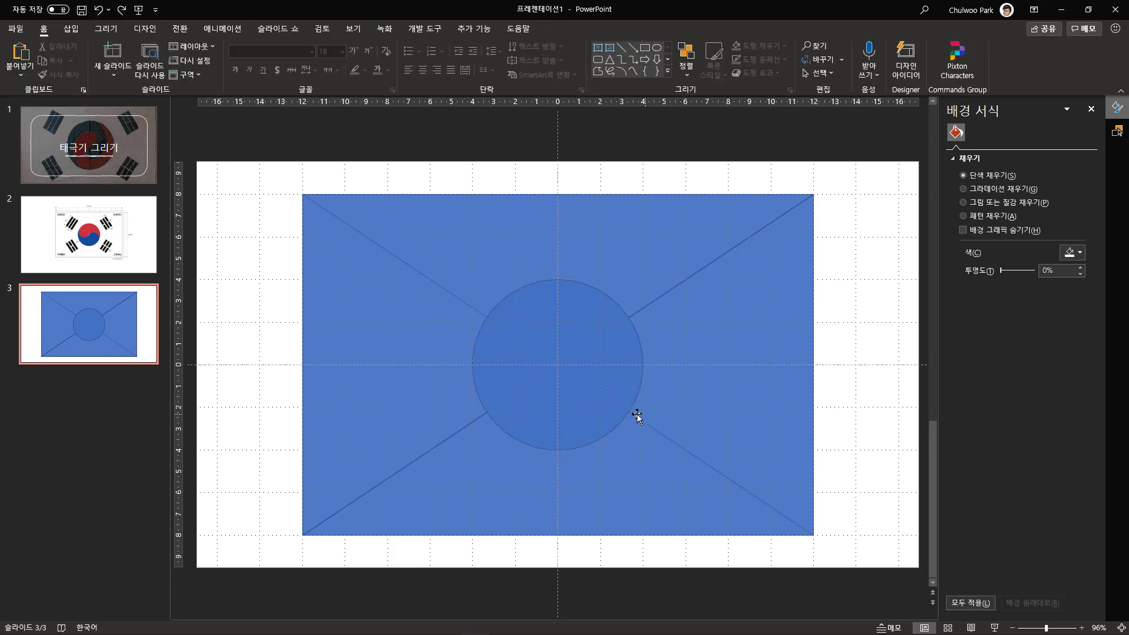
- Add a blank slide after slide 3 and return to the slide with the construction shapes
right_click(111, 409)
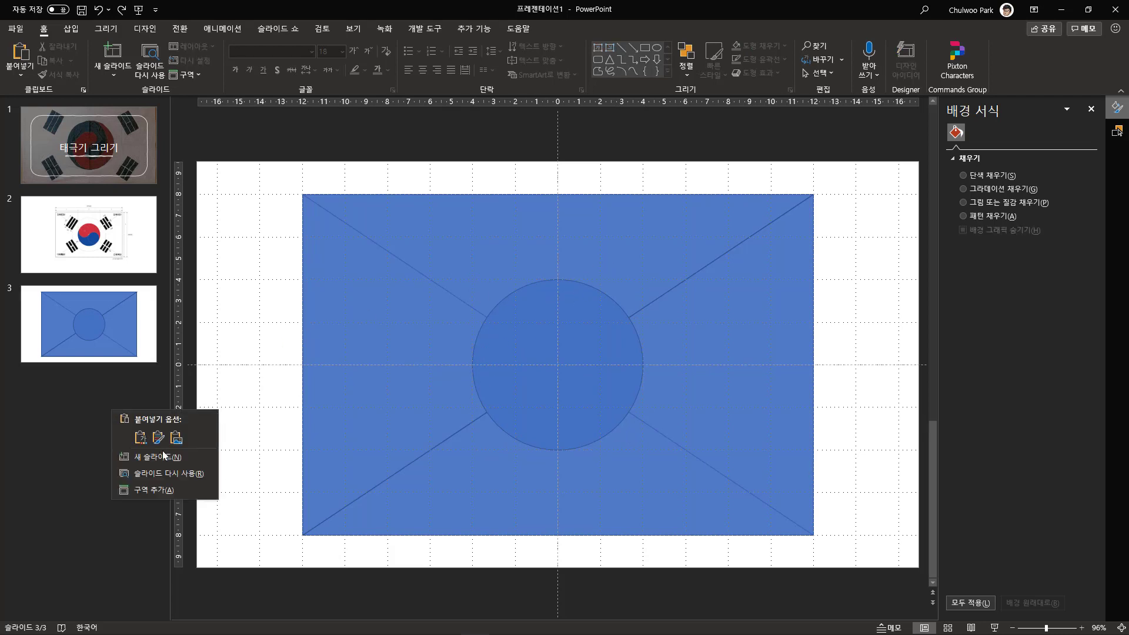
left_click(164, 454)
left_click(90, 321)
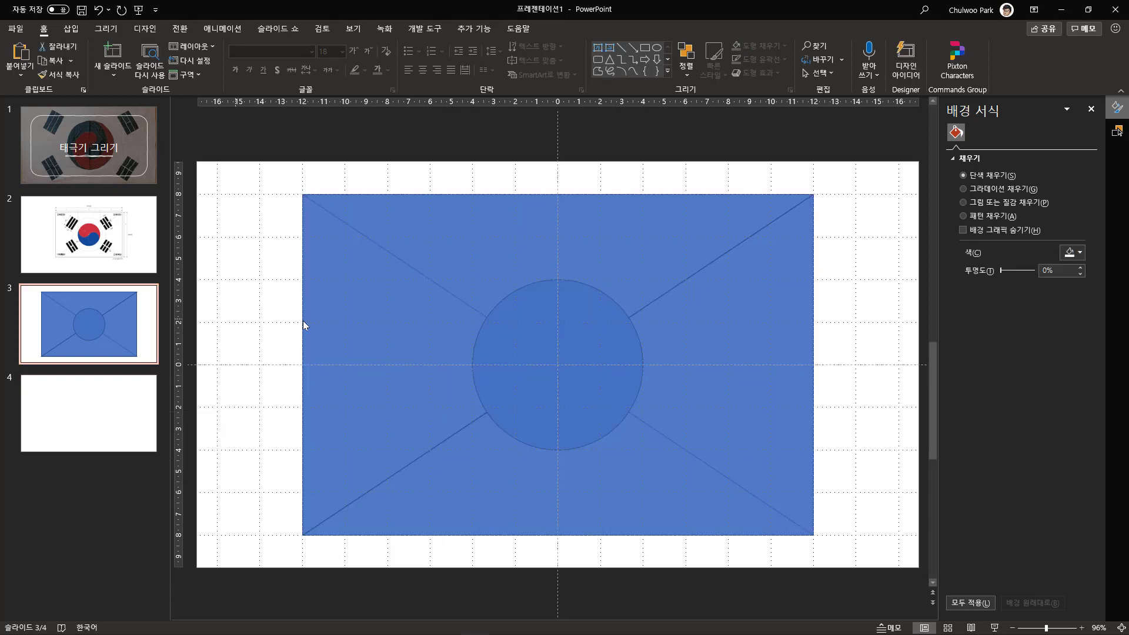
- Copy the circle (타원 7) and the topmost triangle (이등변 삼각형 6) together from slide 3 and paste them onto blank slide 4
left_click(379, 325)
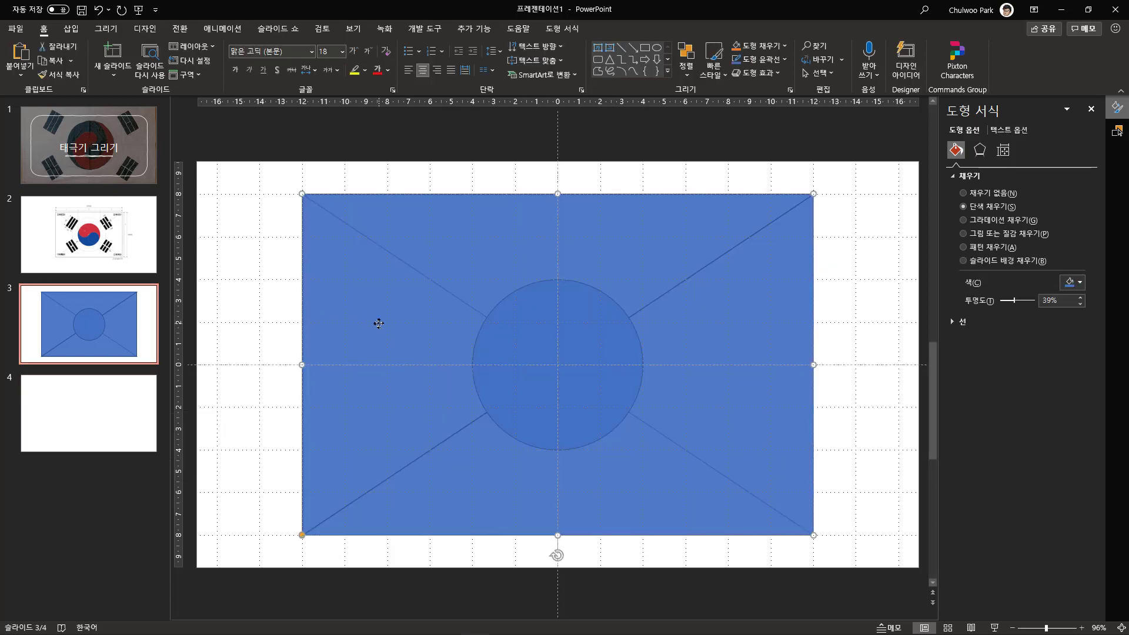
left_click(1117, 130)
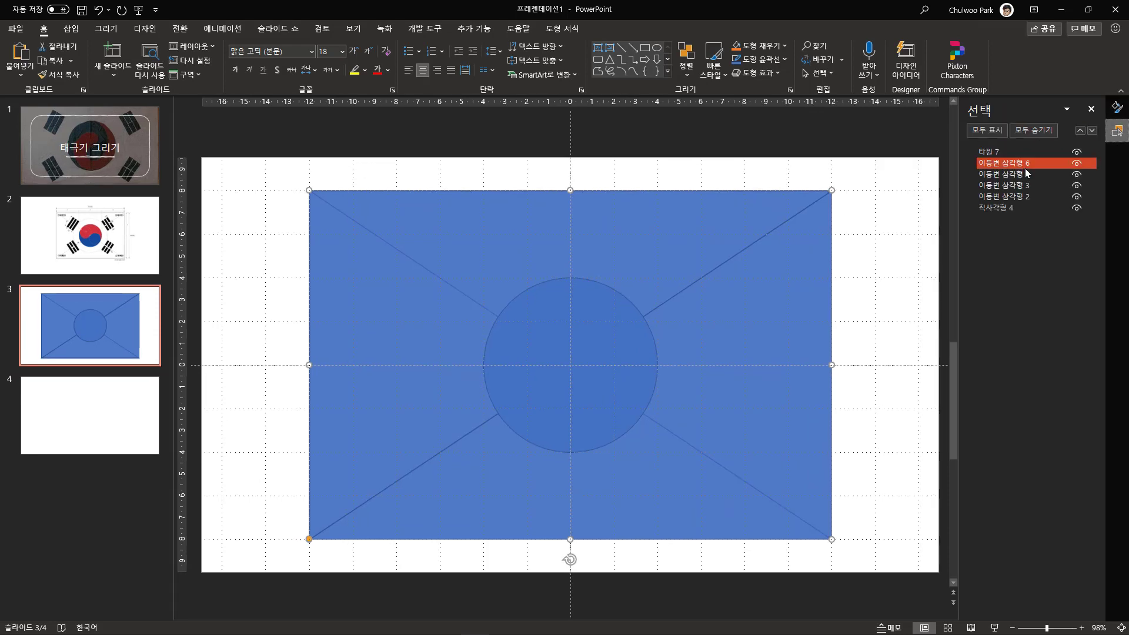
left_click(1014, 208, "ctrl")
left_click(1004, 153, "shift")
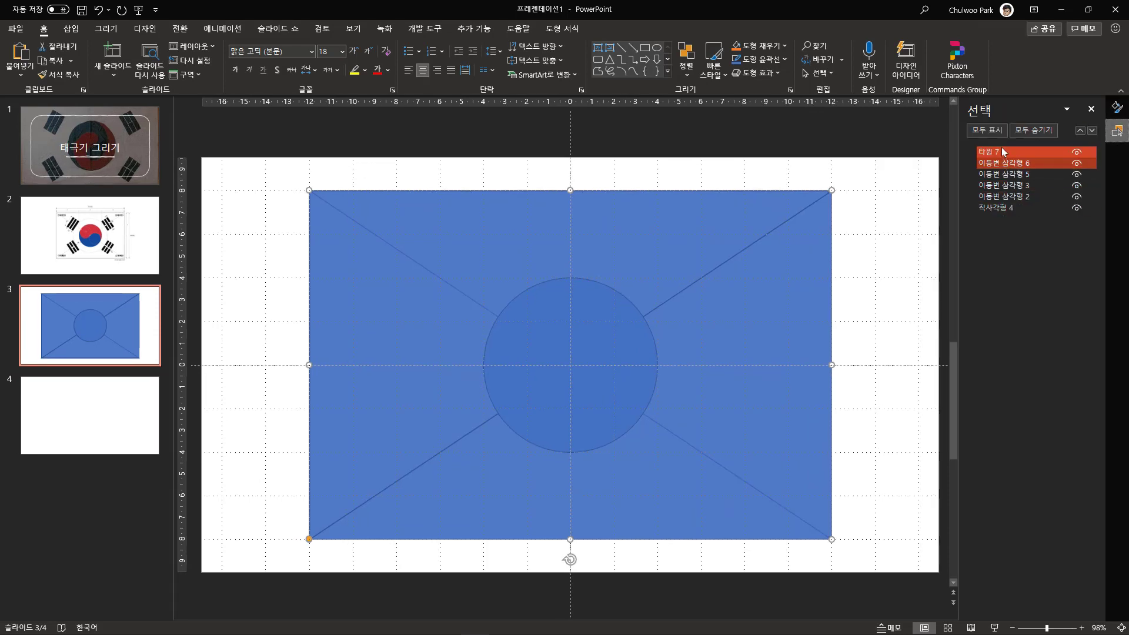
left_click(1001, 149, "ctrl")
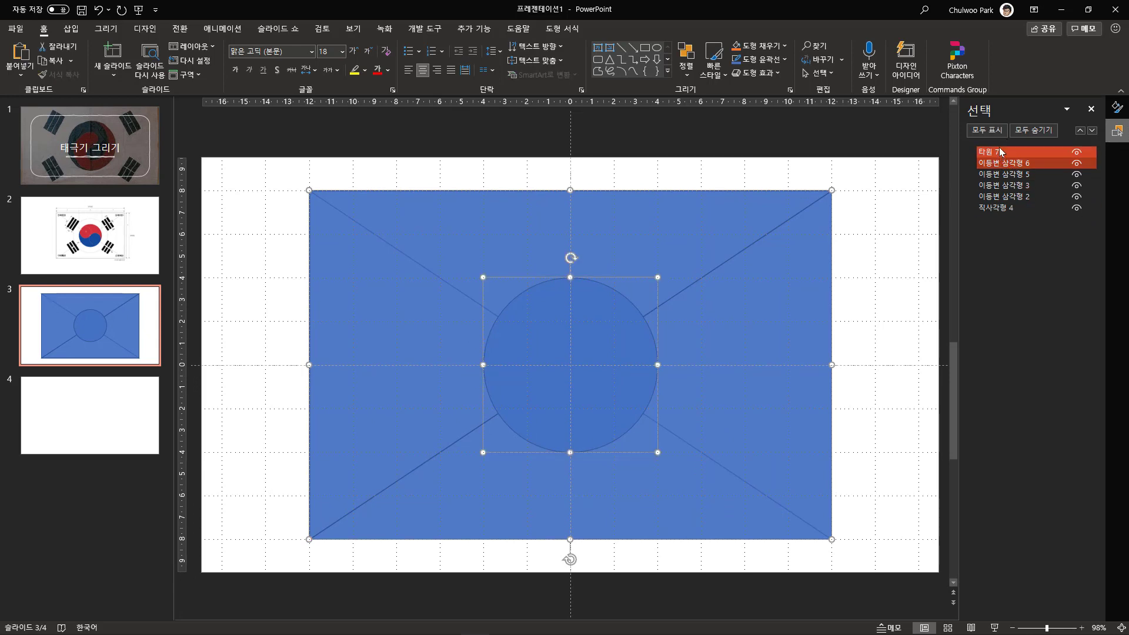
right_click(559, 345)
right_click(571, 316)
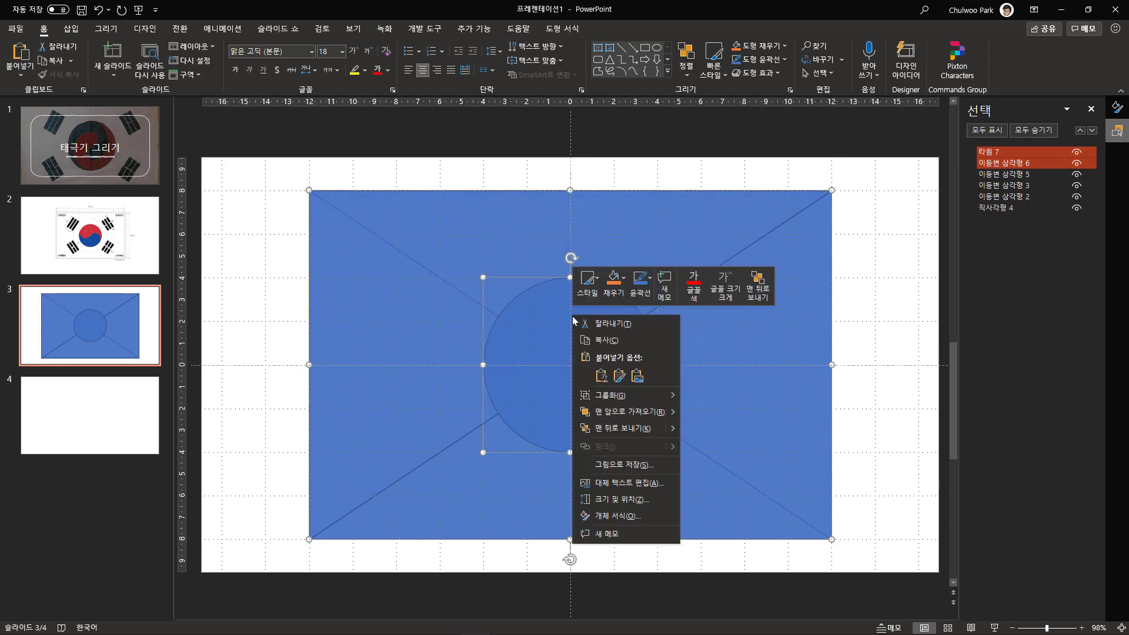
left_click(613, 340)
left_click(124, 442)
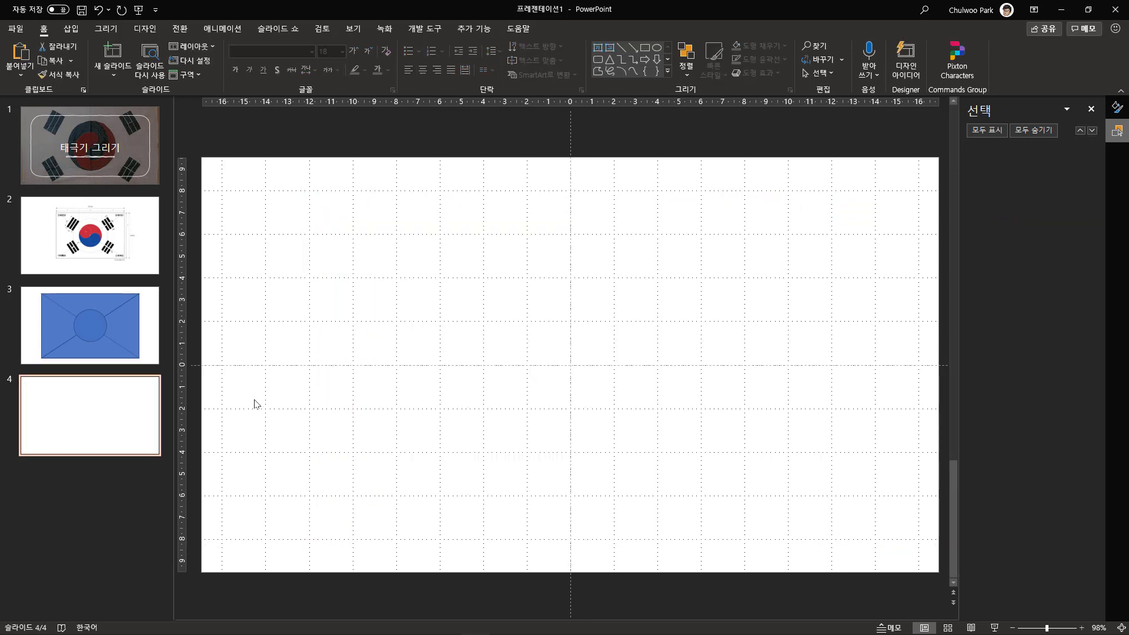
key("ctrl+v")
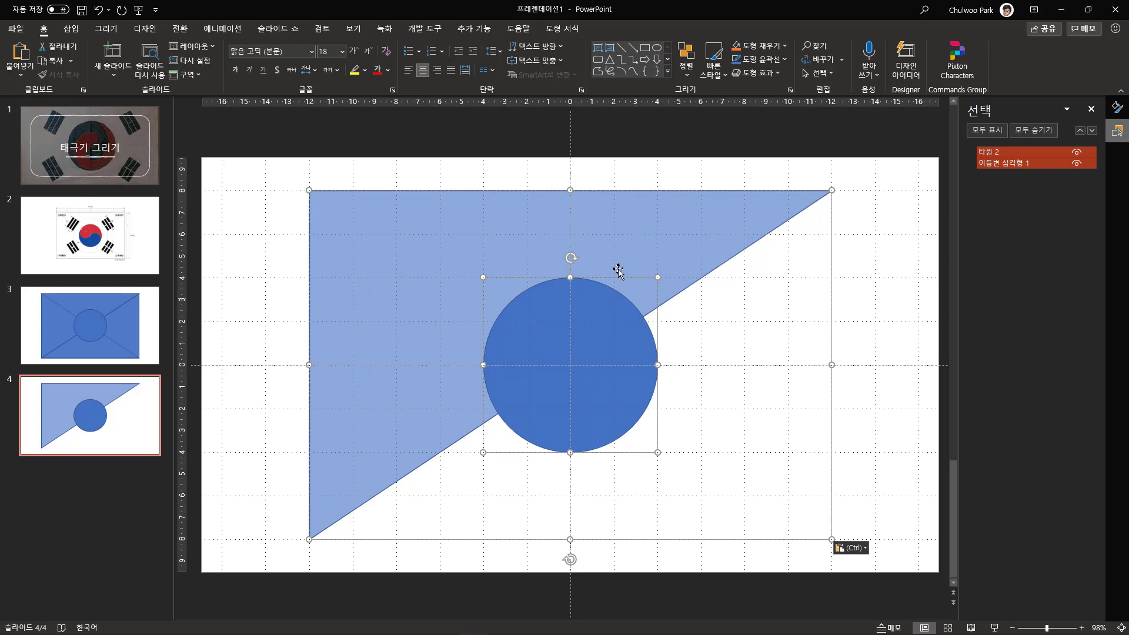
- Flip the pasted triangle on slide 4 vertically so its diagonal descends from the upper-left to the lower-right corner
left_click(246, 269)
left_click(407, 264)
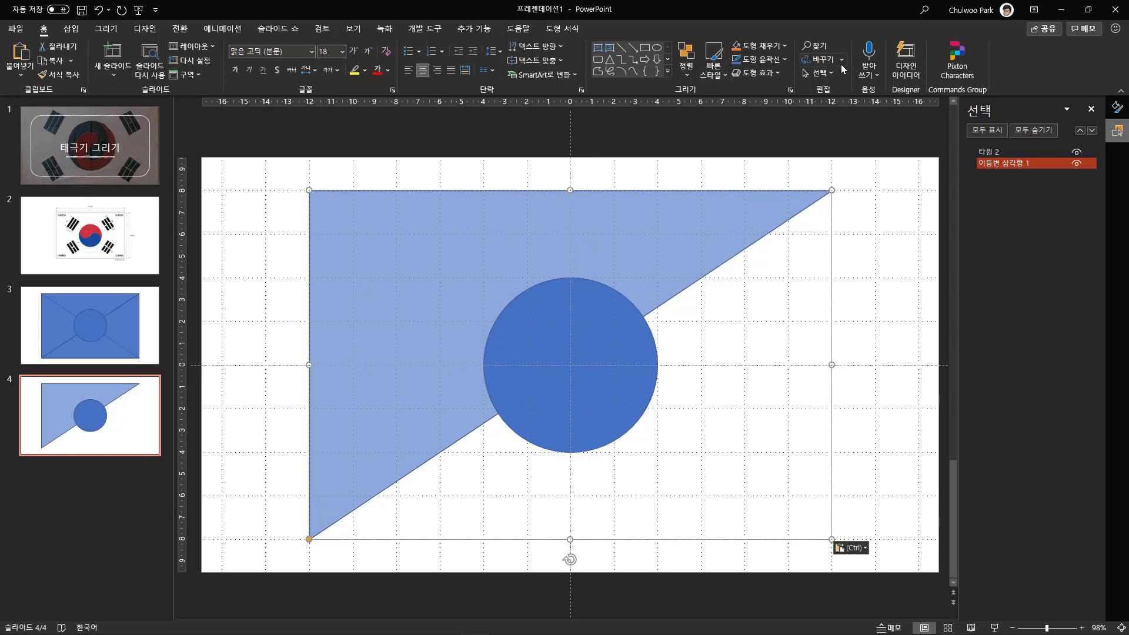
left_click(685, 59)
mouse_move(753, 276)
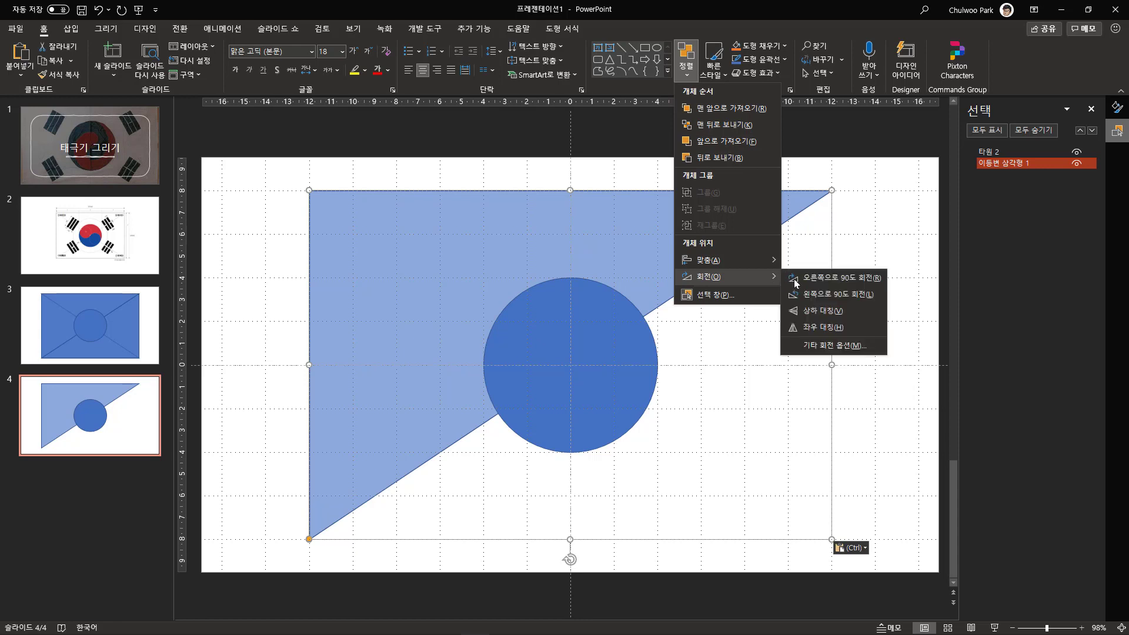
left_click(844, 314)
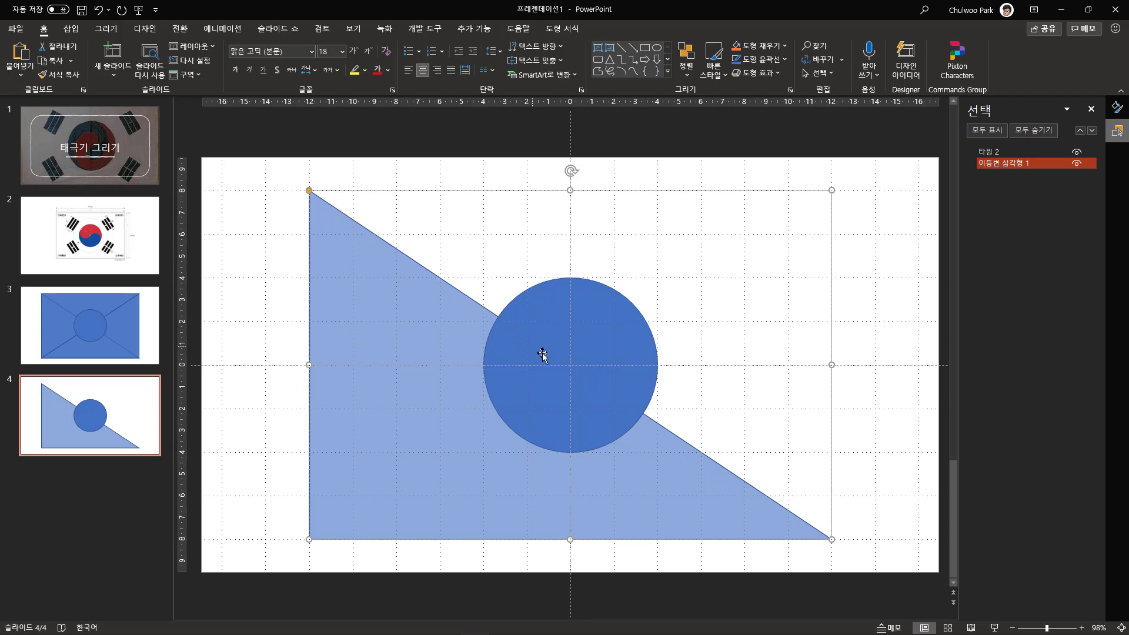
left_click(253, 350)
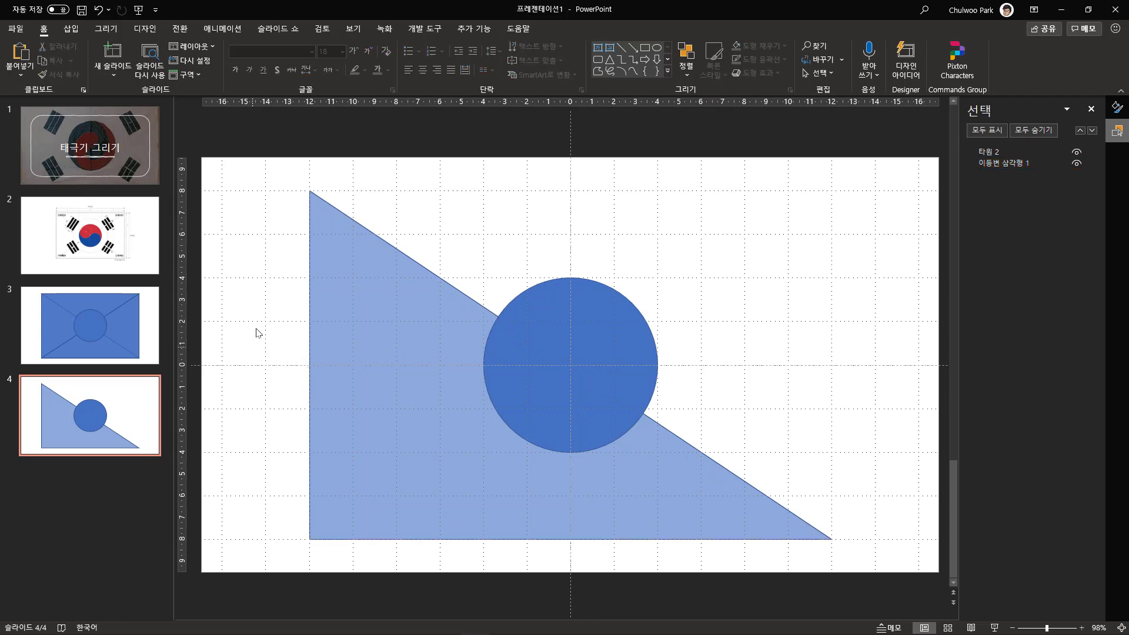
- Fragment the circle and the triangle on slide 4 into separate pieces along the diagonal with Merge Shapes
left_click_drag(262, 198, 897, 559)
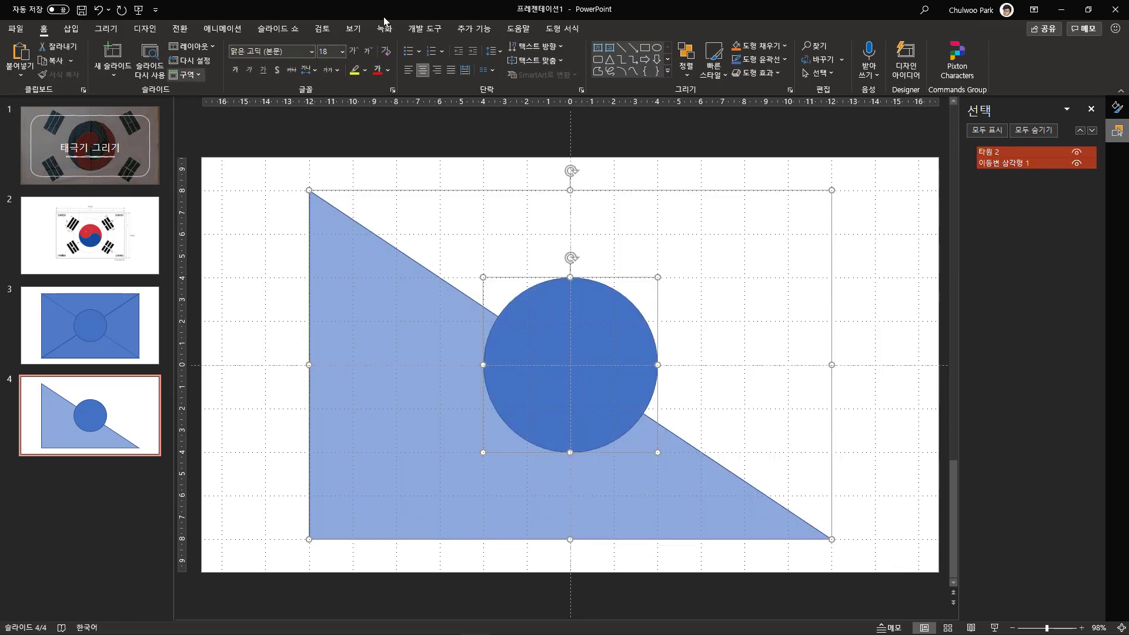
left_click(562, 29)
left_click(141, 75)
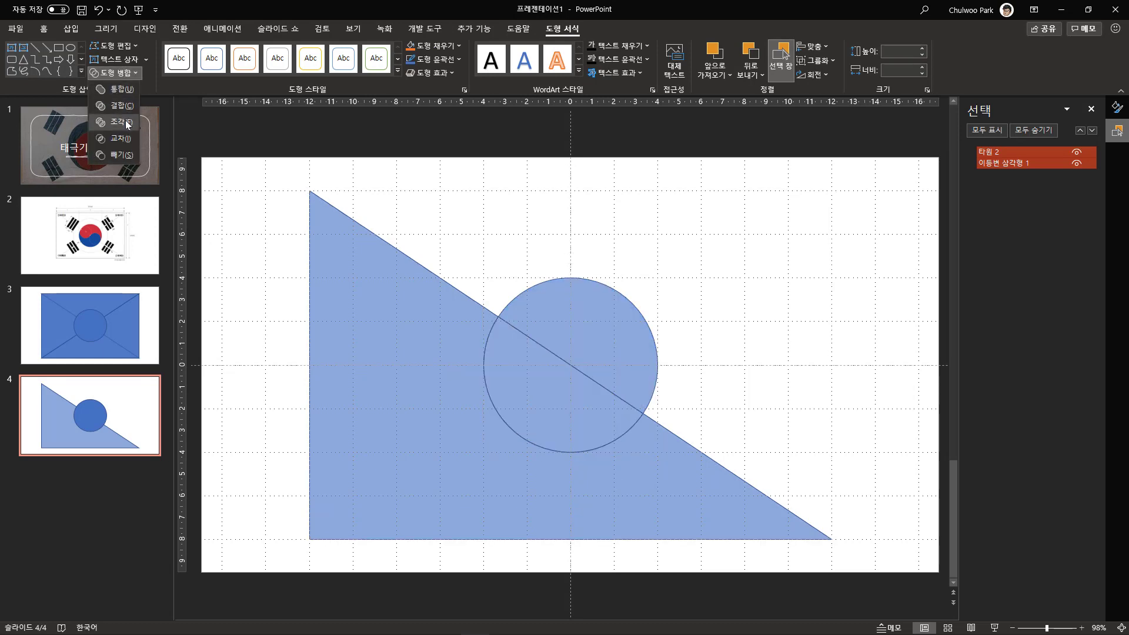
left_click(125, 120)
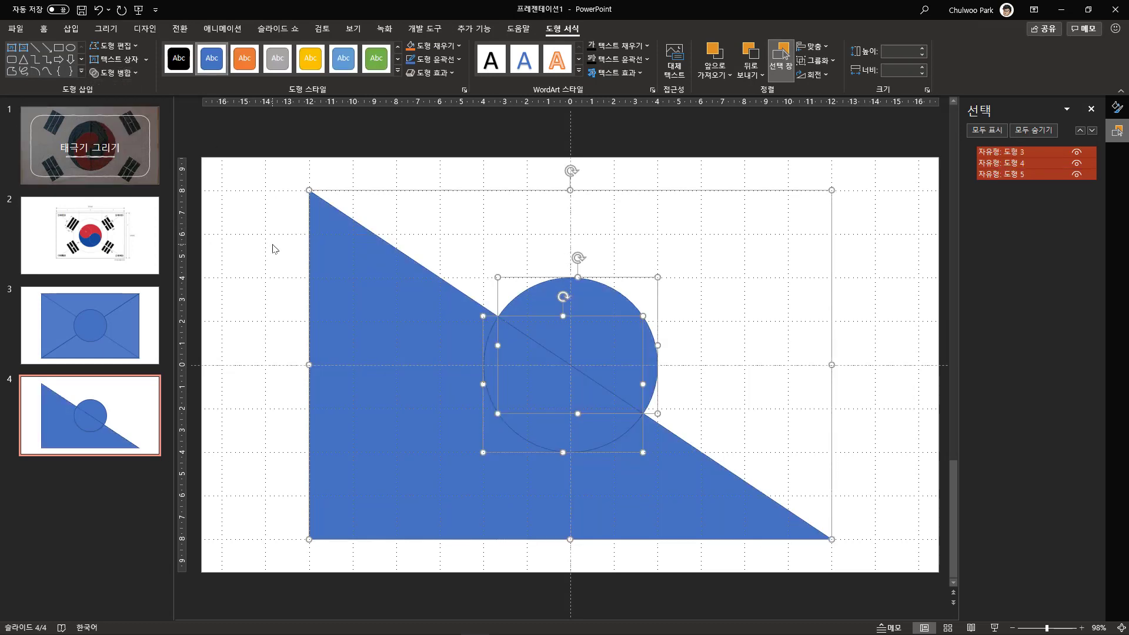
- Pull the two circle halves away from the triangle to check the cut, and undo both moves
left_click(274, 249)
left_click(532, 385)
left_click_drag(565, 396, 743, 305)
left_click_drag(630, 345, 845, 240)
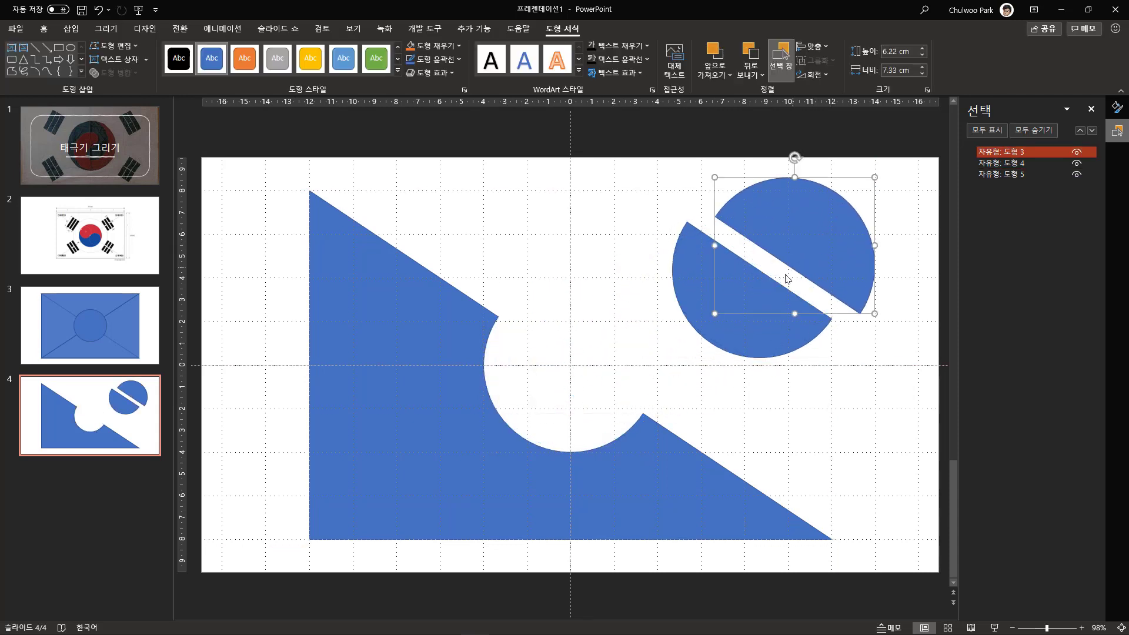
left_click(99, 12)
left_click(99, 11)
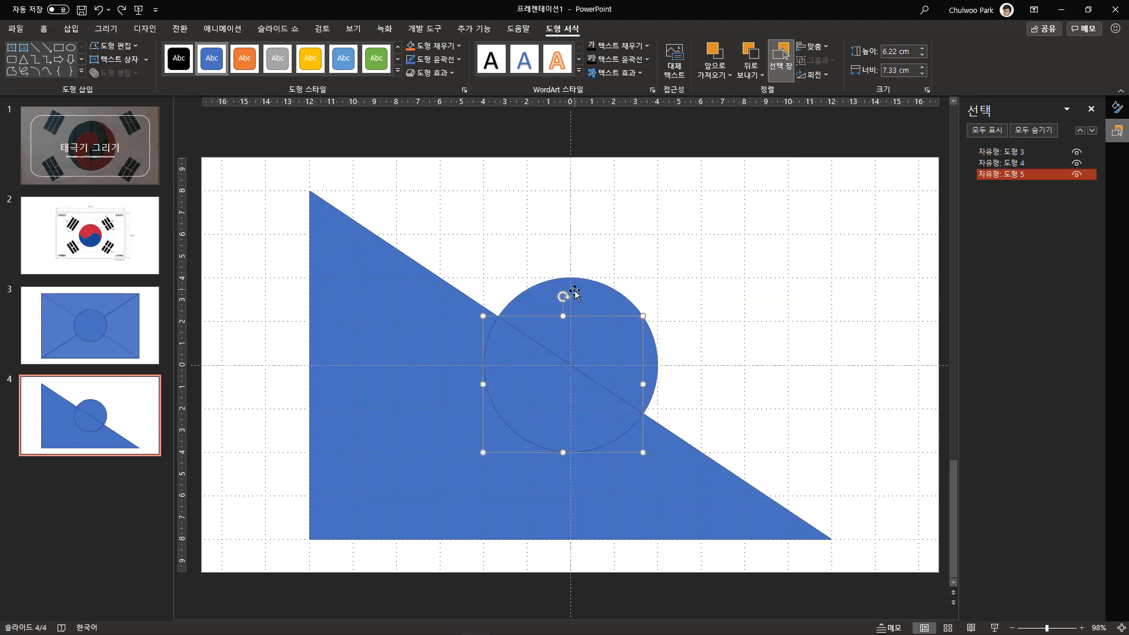
- Copy both circle halves from slide 4 and paste them on slide 3 in place of the deleted full circle (타원 7)
left_click(538, 390, "shift")
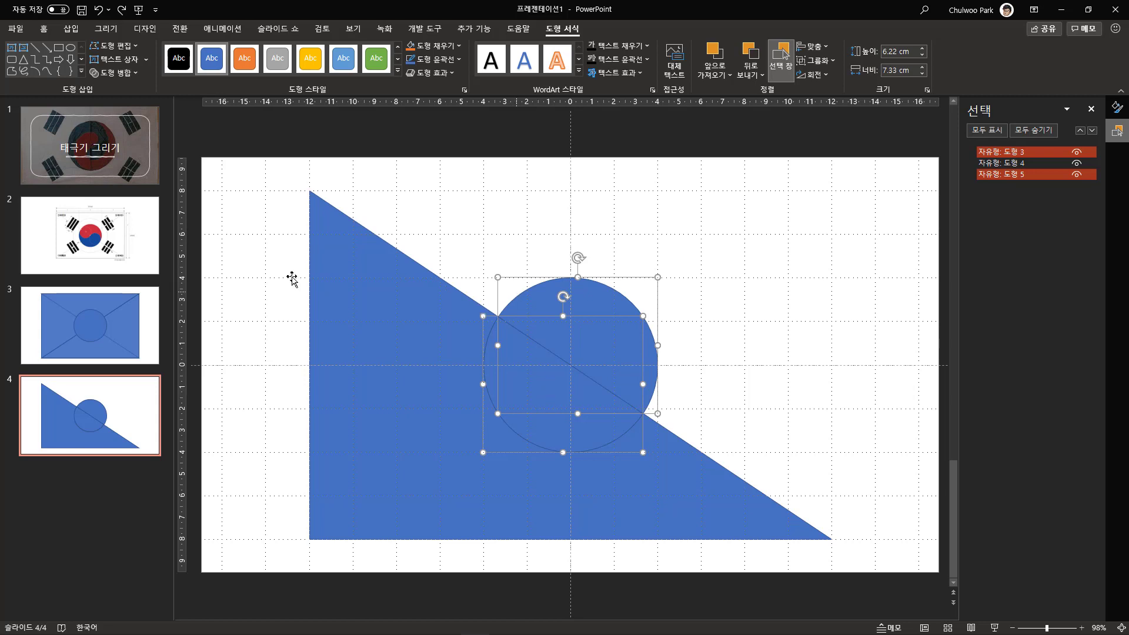
left_click(105, 317)
left_click(588, 329)
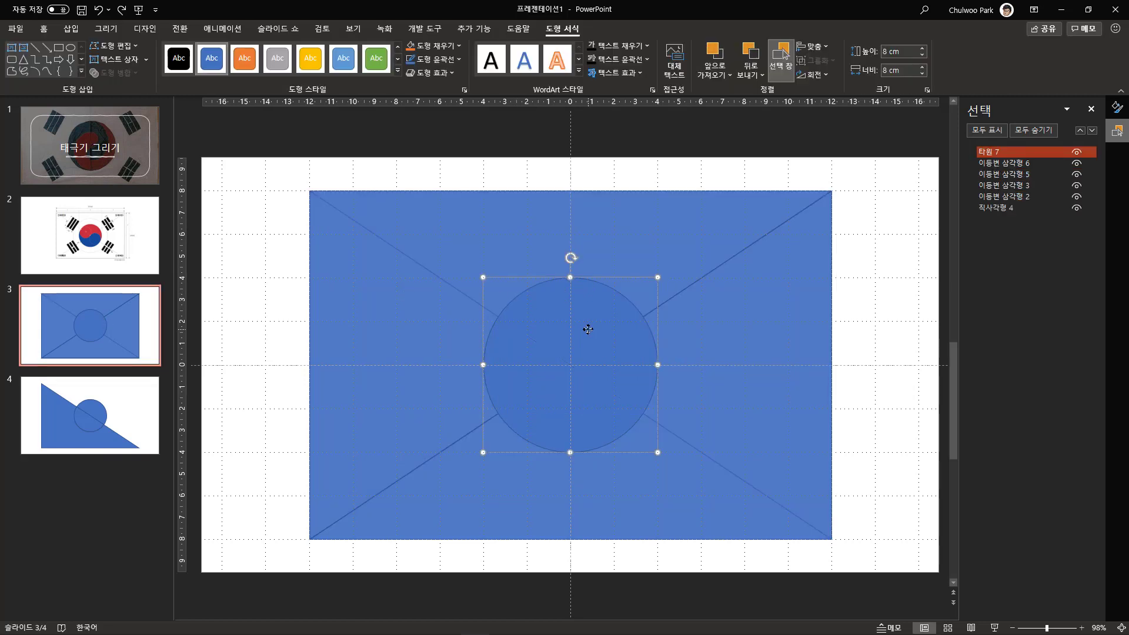
key("Delete")
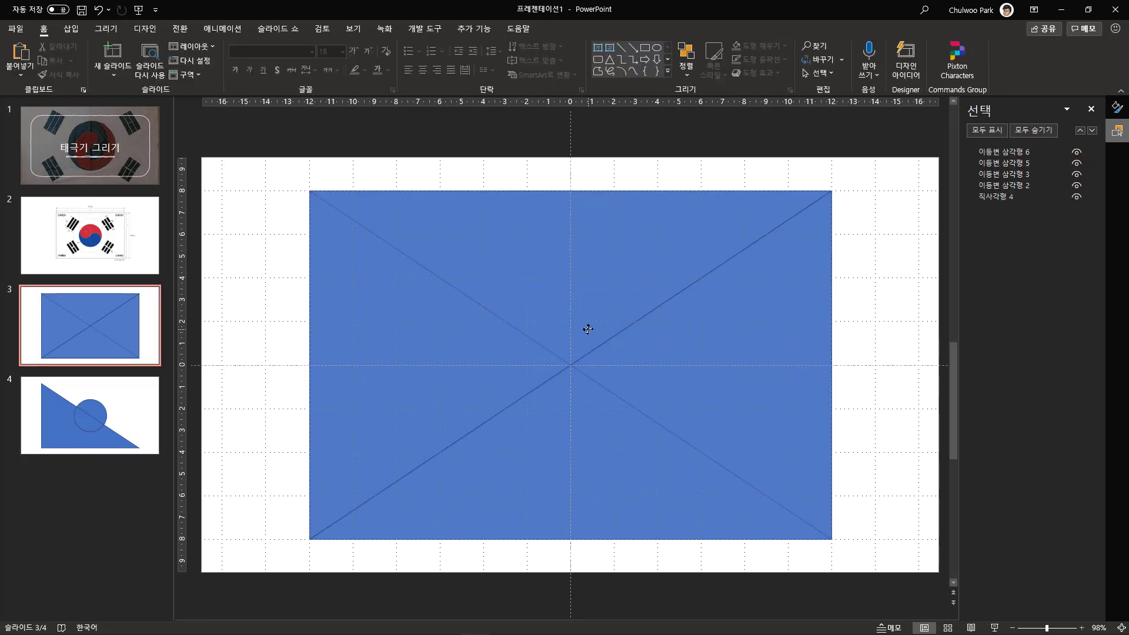
key("ctrl+v")
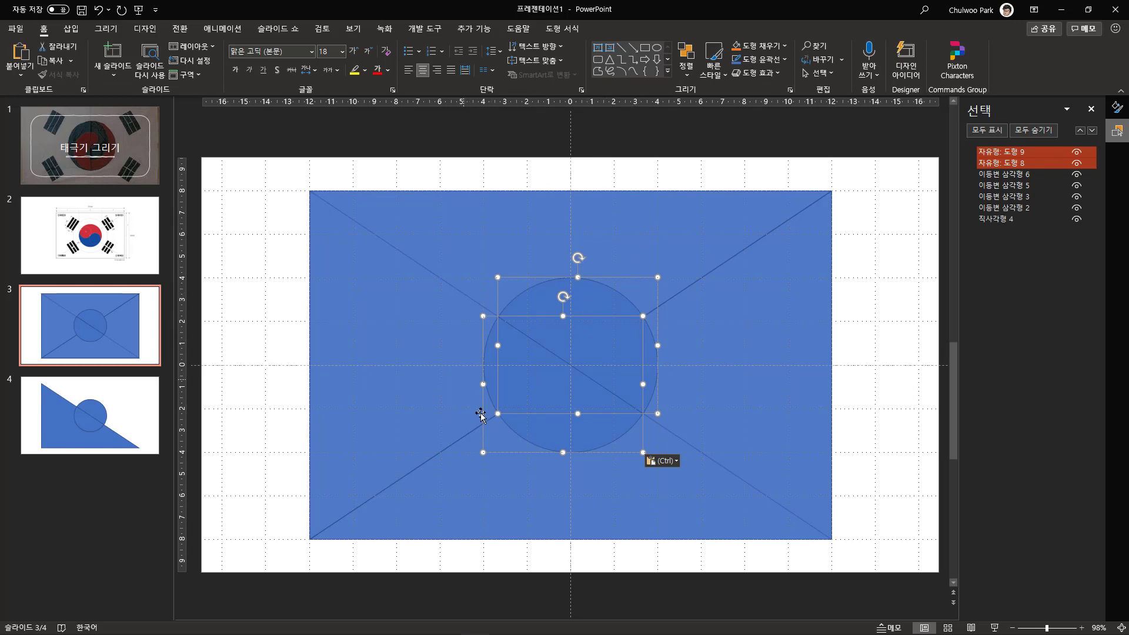
- Remove the outline from both pasted circle halves on slide 3
left_click(562, 28)
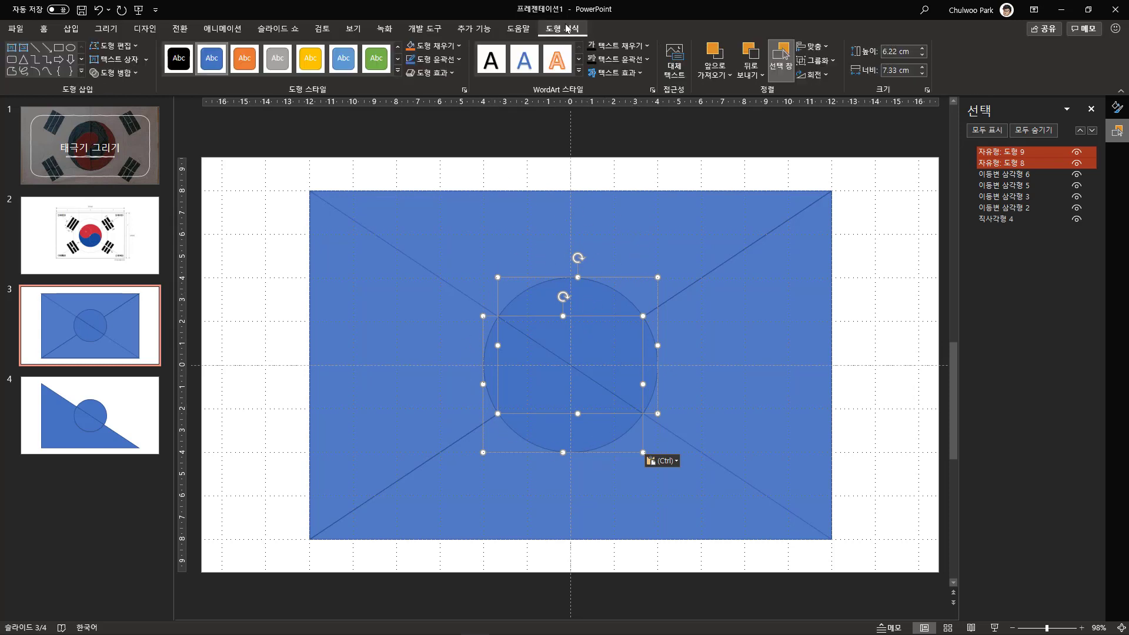
left_click(458, 60)
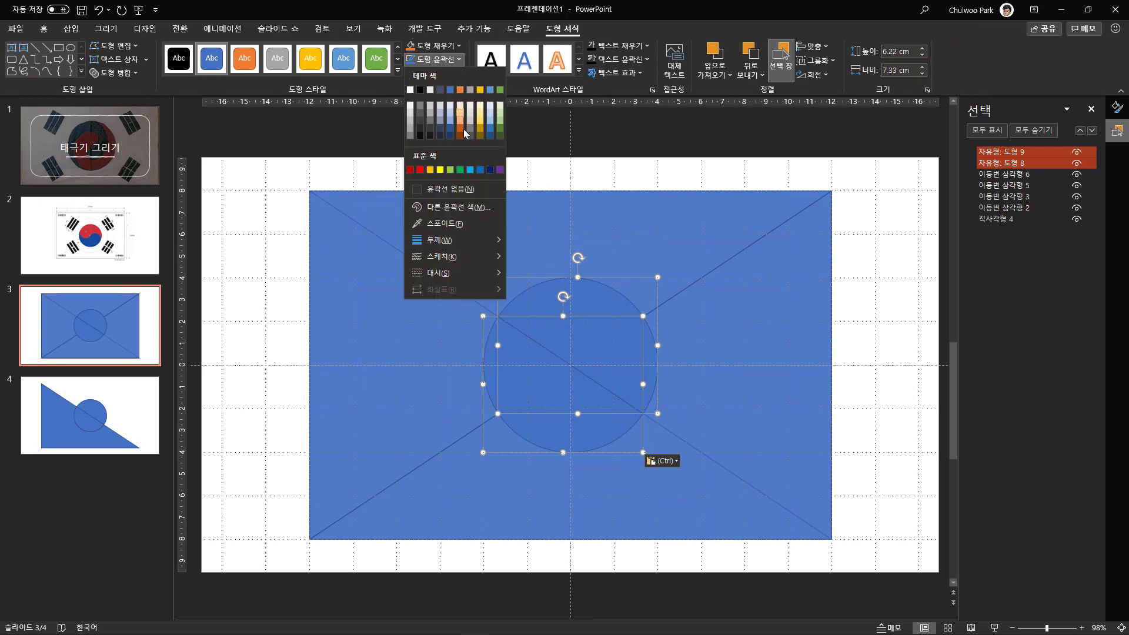
left_click(463, 184)
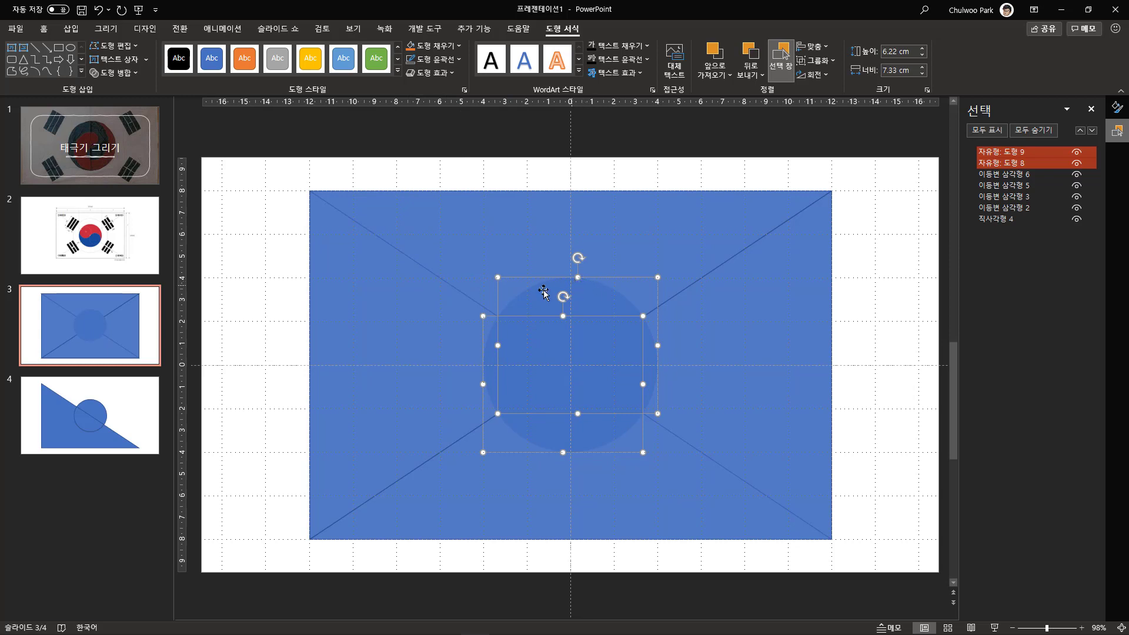
left_click(251, 304)
- Review the split circle on slides 3 and 4 and the small inner circles of the reference flag on slide 2
left_click(593, 331)
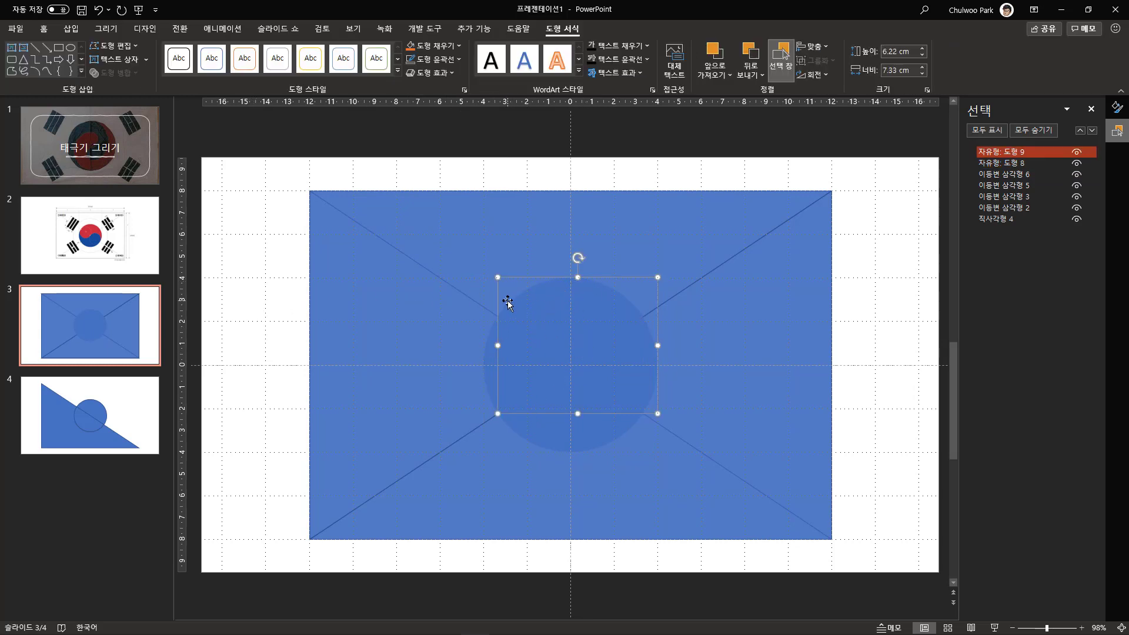
left_click(143, 415)
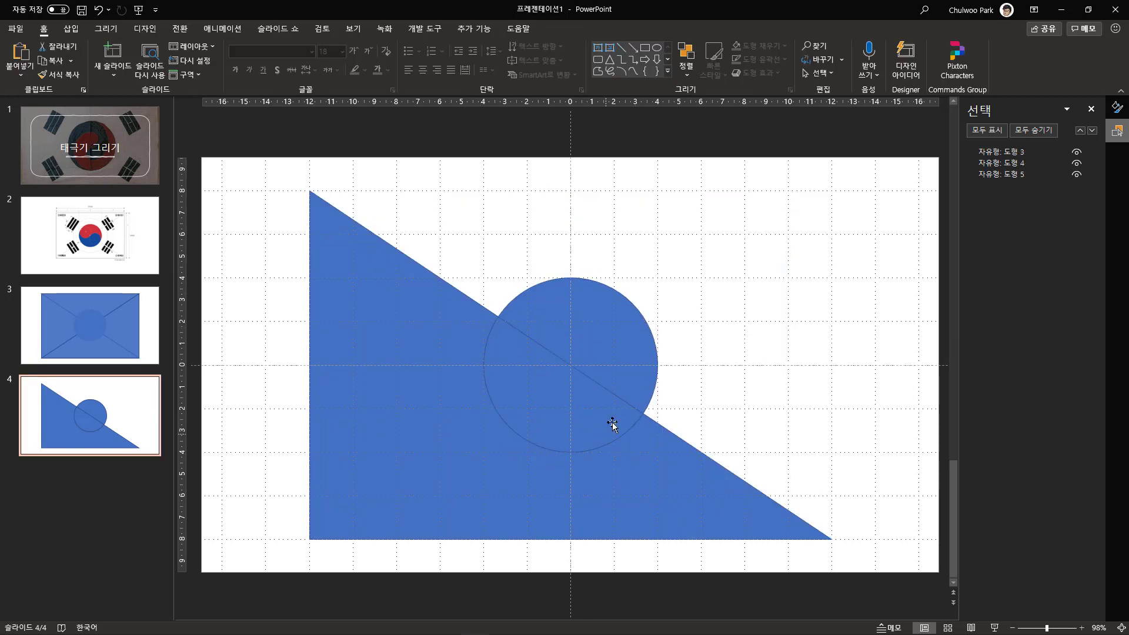
left_click(100, 345)
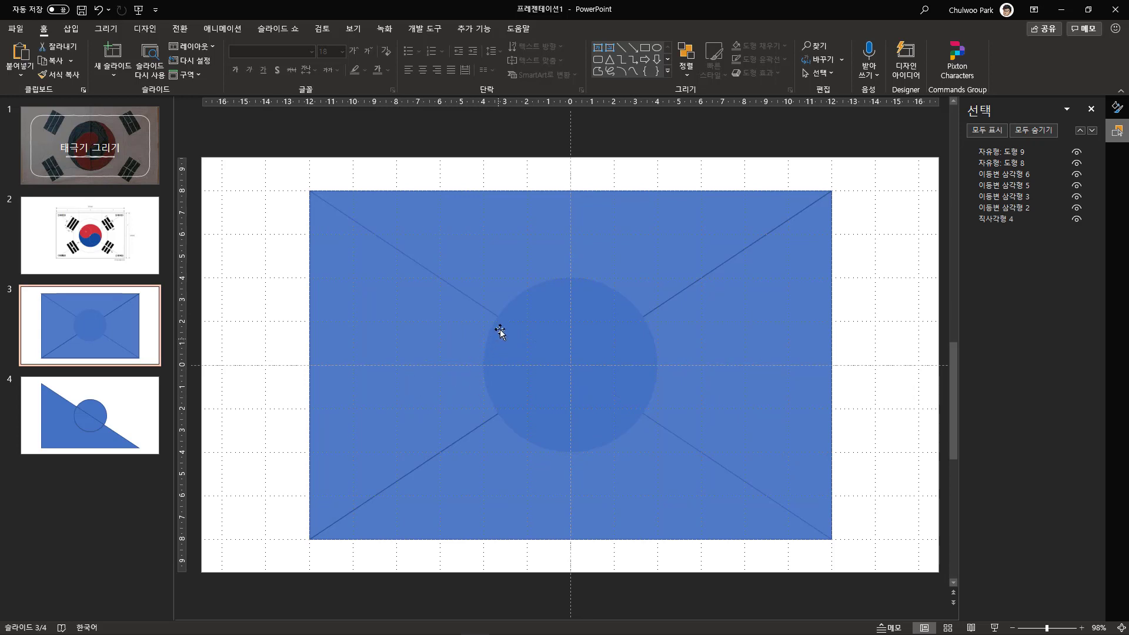
key("Up")
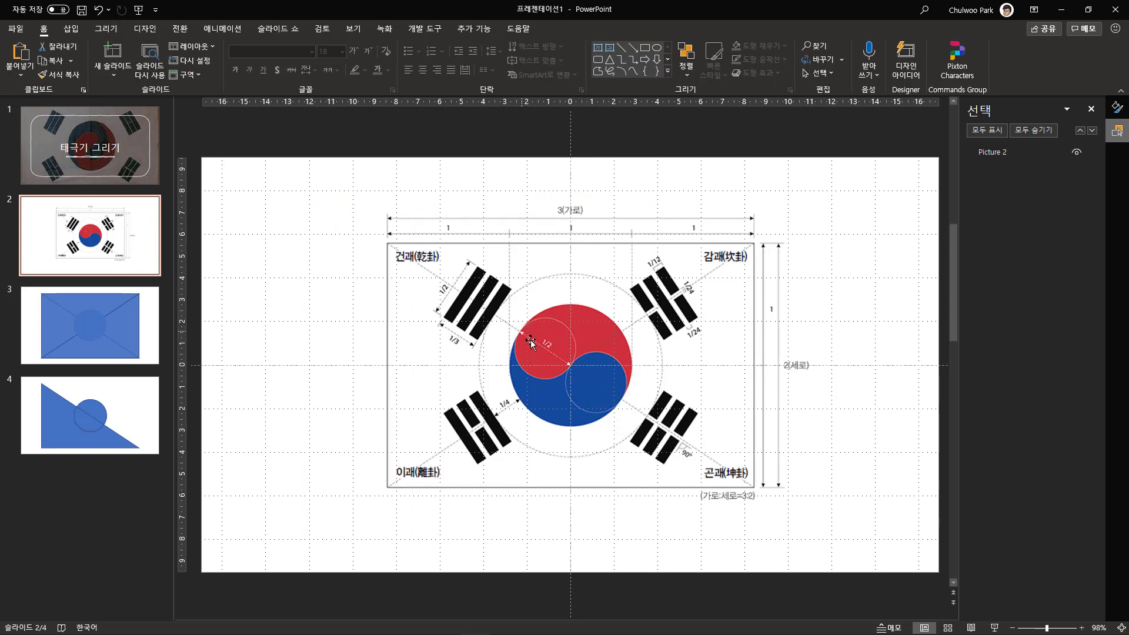
left_click(97, 340)
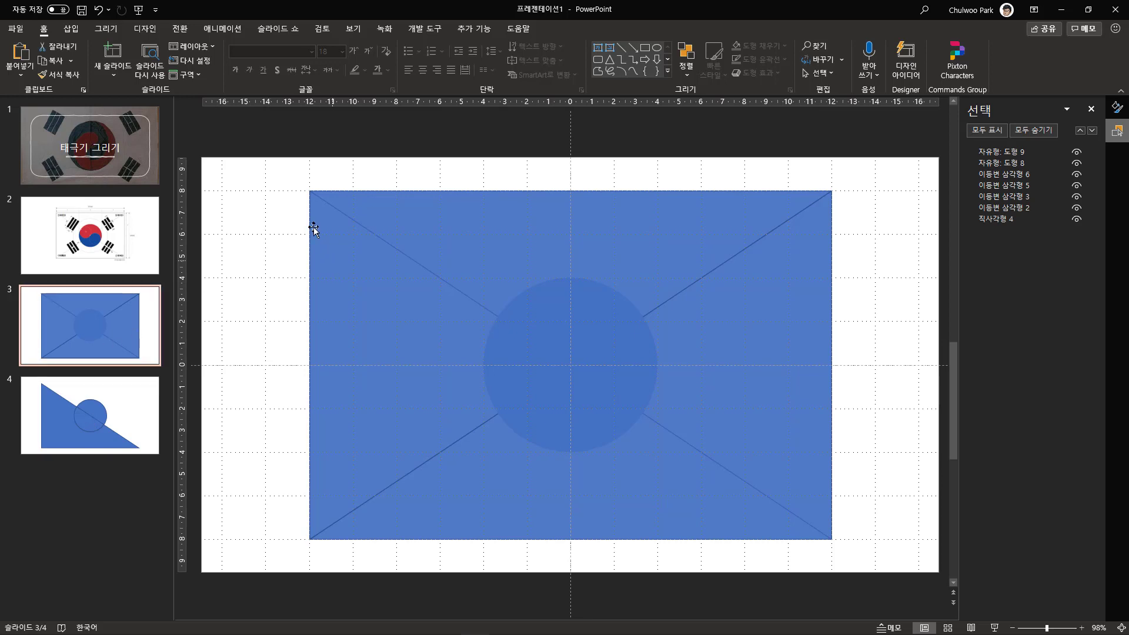
- Draw an ellipse over the rectangle's left edge on slide 3 and set its height and width to 4 cm
left_click(71, 29)
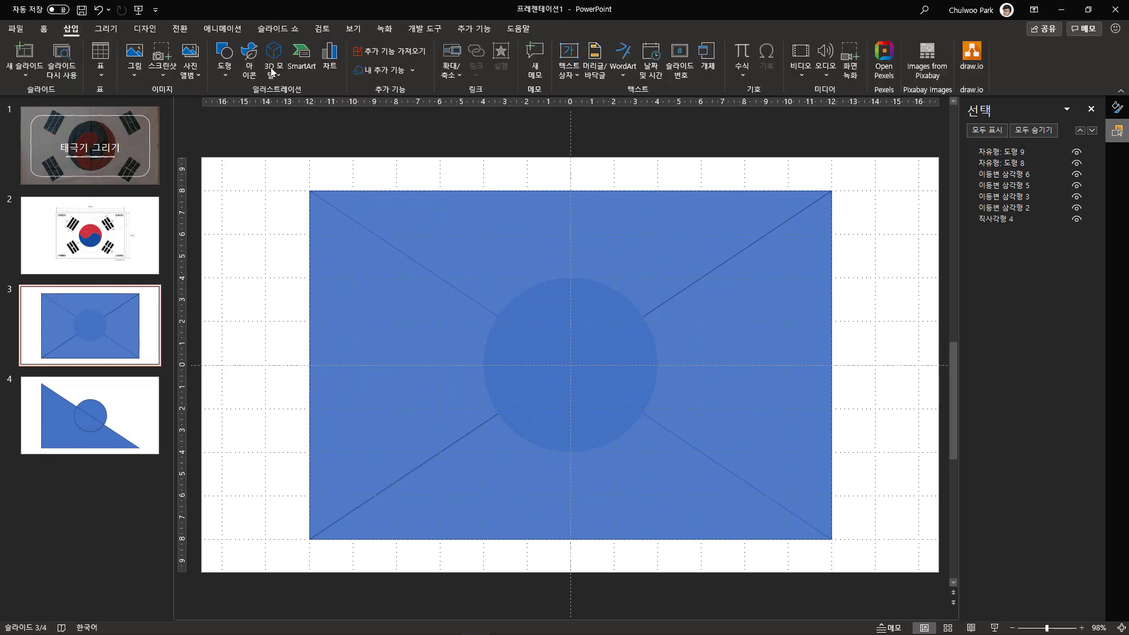
left_click(223, 71)
left_click(276, 109)
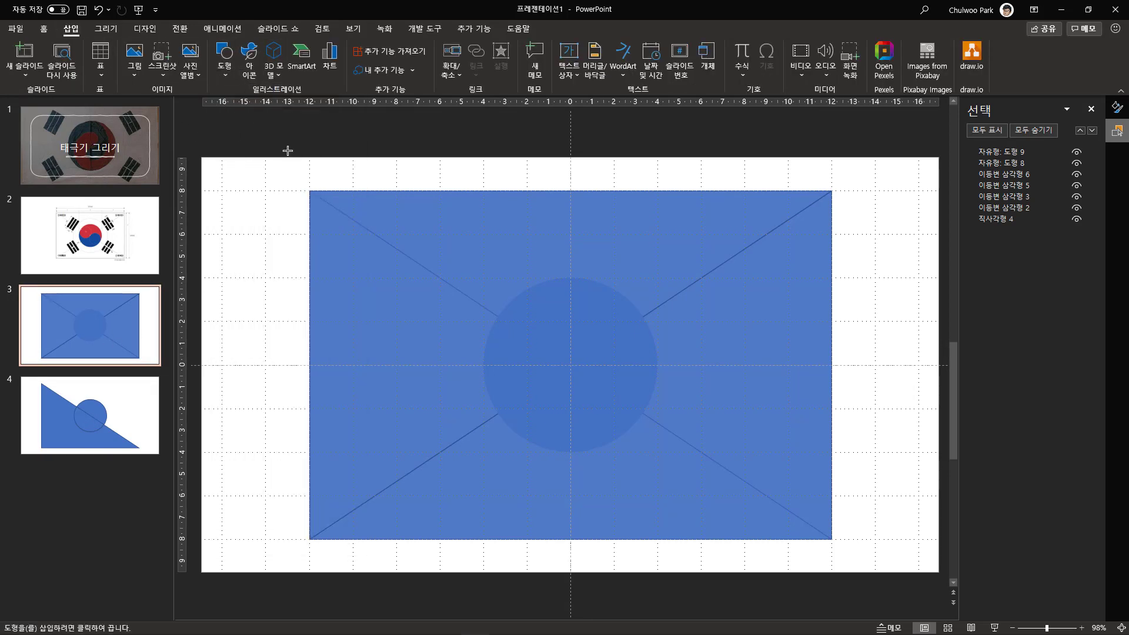
left_click_drag(285, 261, 408, 374)
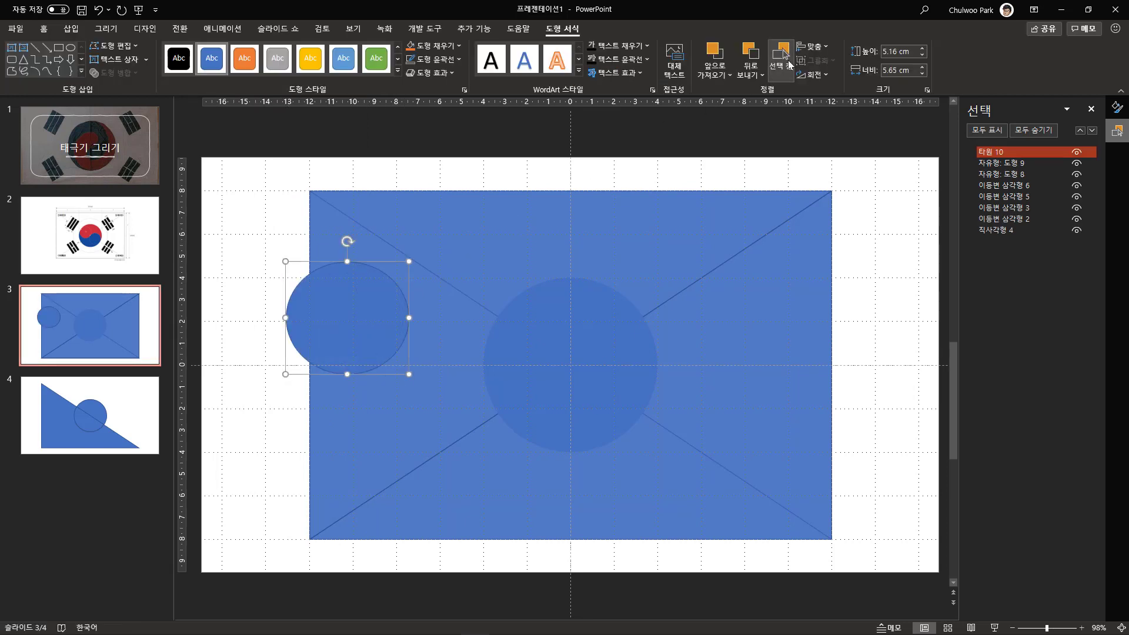
left_click(897, 51)
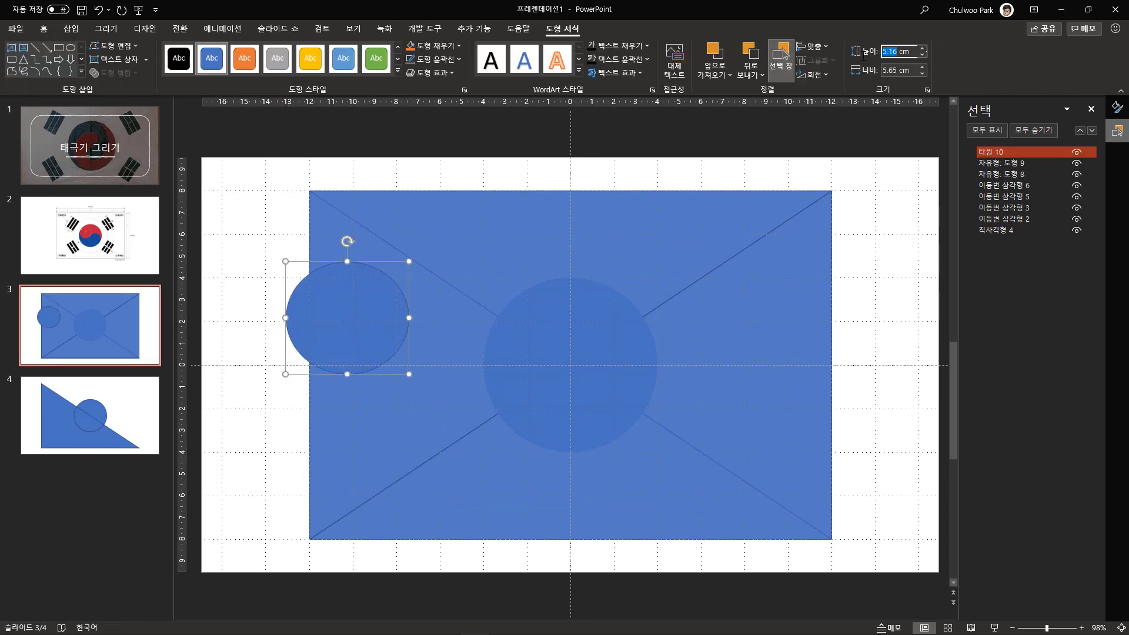
type("4")
key("Tab")
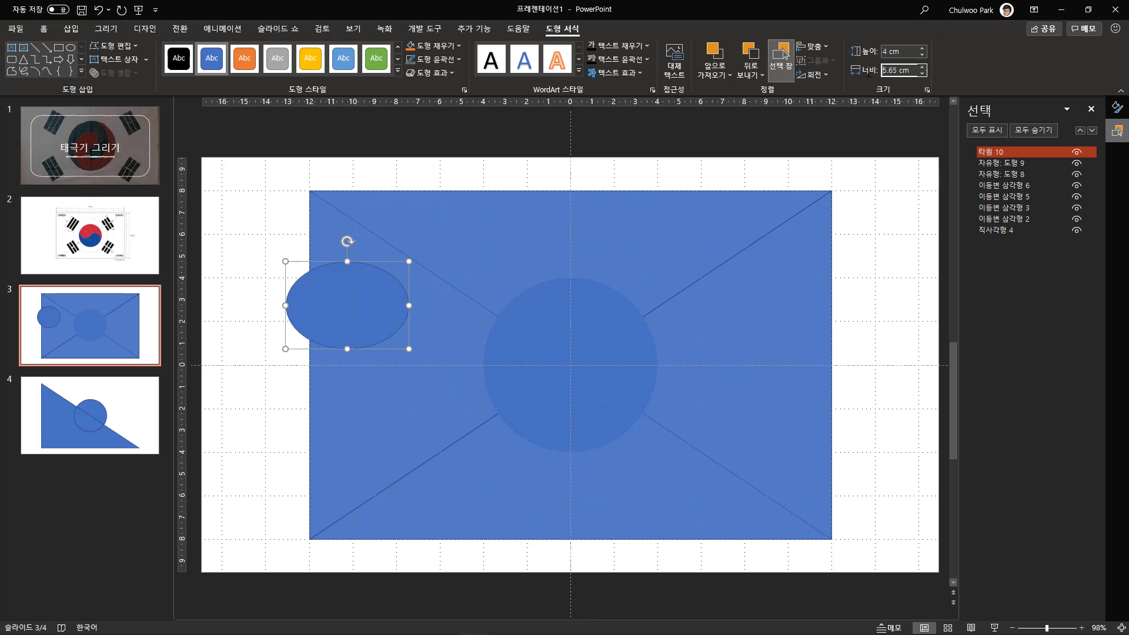
type("4")
- Lock the small circle's aspect ratio and move it onto the diagonal in the upper-left part of the centre circle
left_click(926, 89)
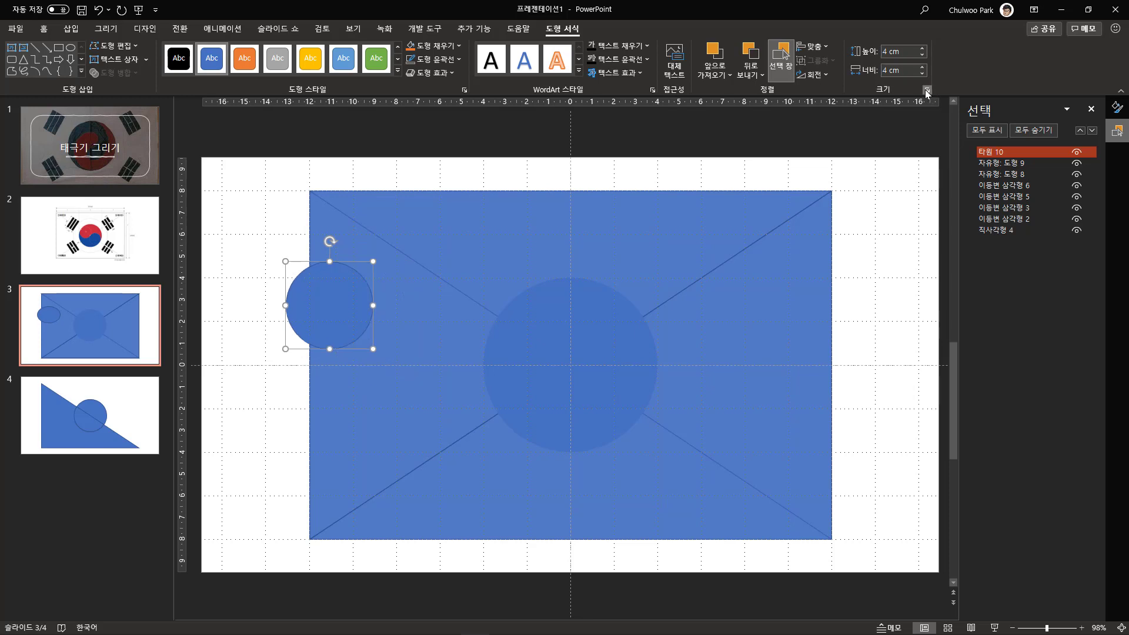
left_click(1010, 280)
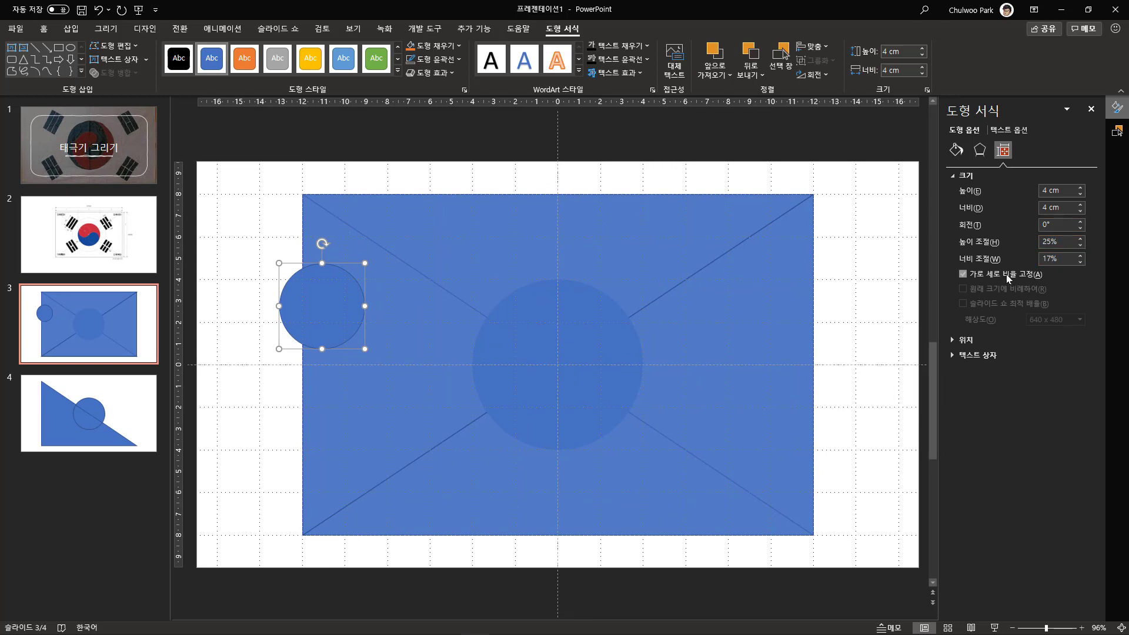
left_click_drag(312, 307, 505, 342)
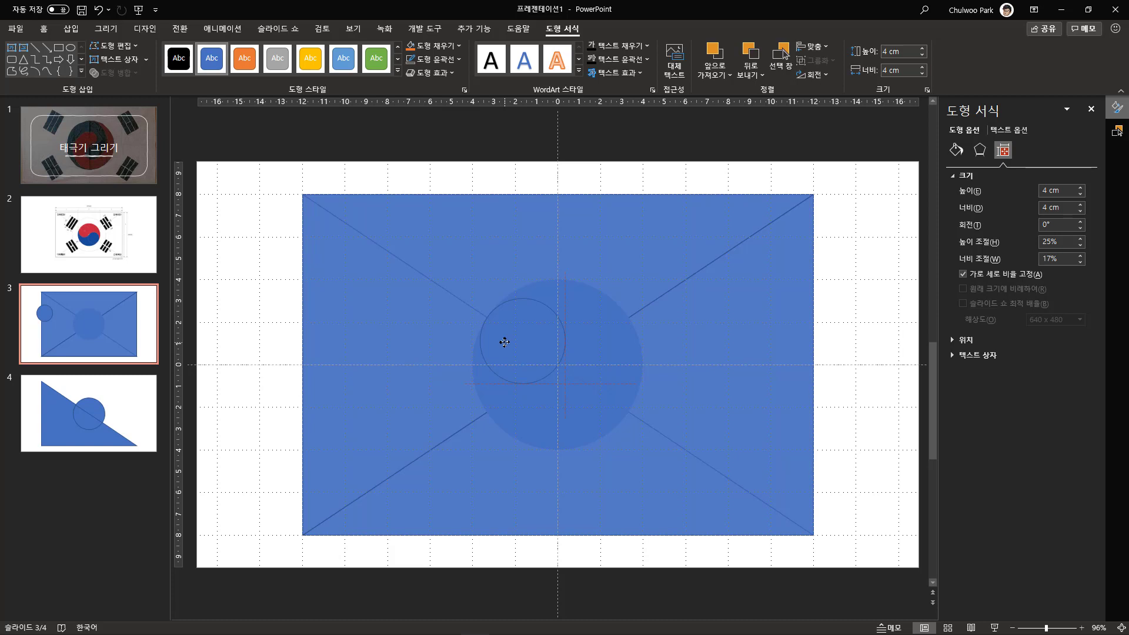
mouse_move(504, 342)
left_mouse_down()
mouse_move(456, 325)
mouse_move(505, 342)
left_mouse_up()
- Duplicate the small circle and place the copy on the diagonal in the lower-right part of the centre circle
left_click_drag(504, 342, 583, 381)
key("ctrl+z")
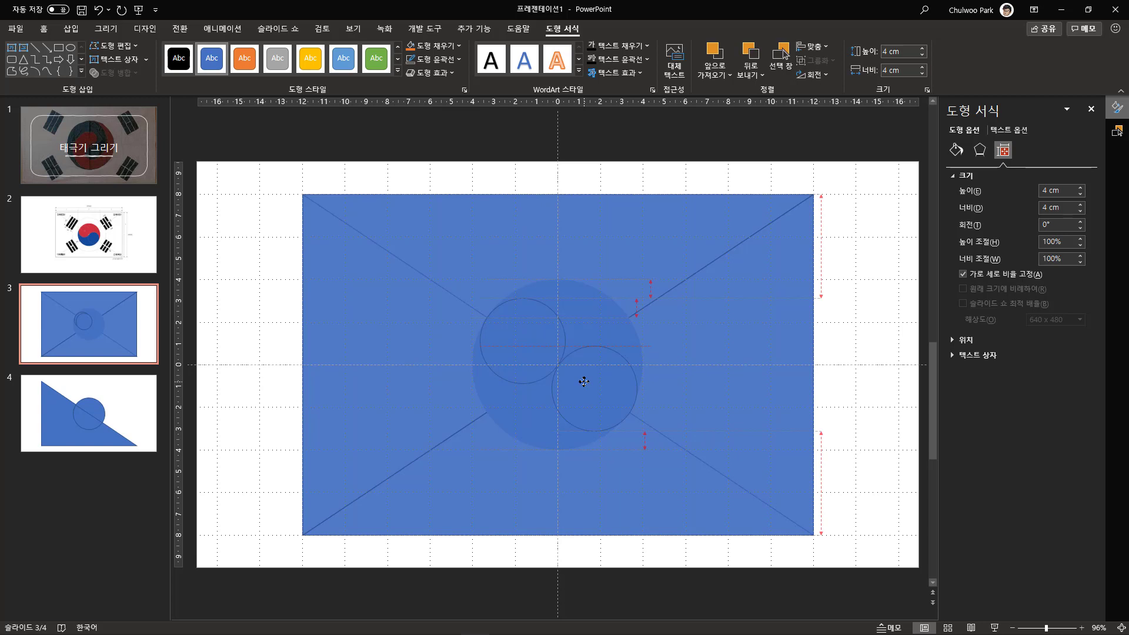
left_click_drag(584, 381, 582, 379)
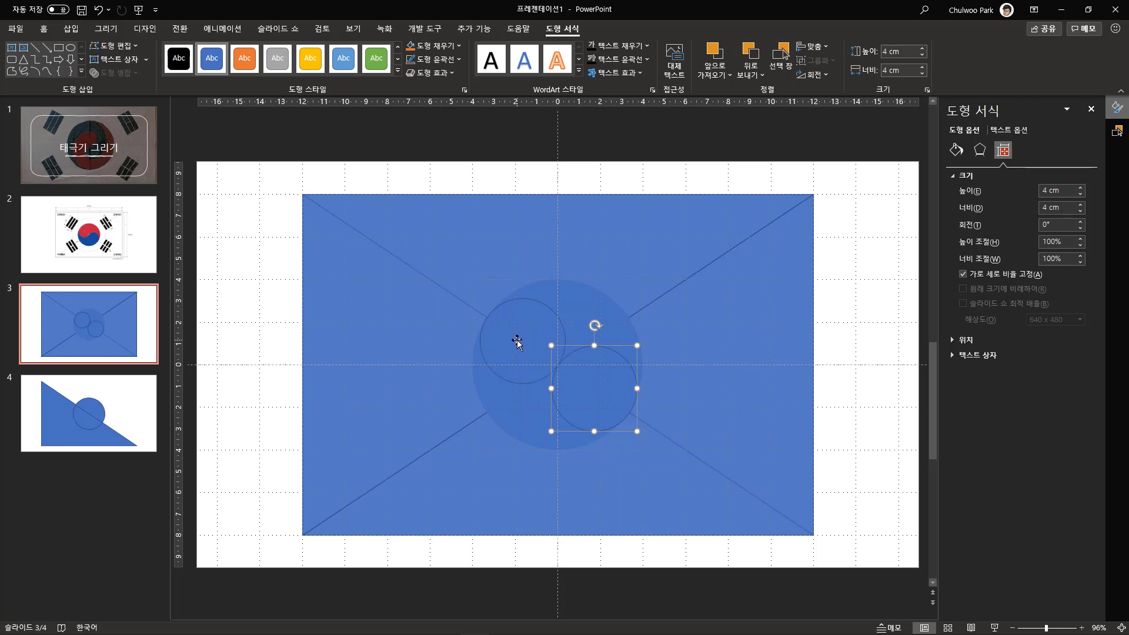
- Try removing the outline from both small circles, and undo the change
left_click(516, 342, "shift")
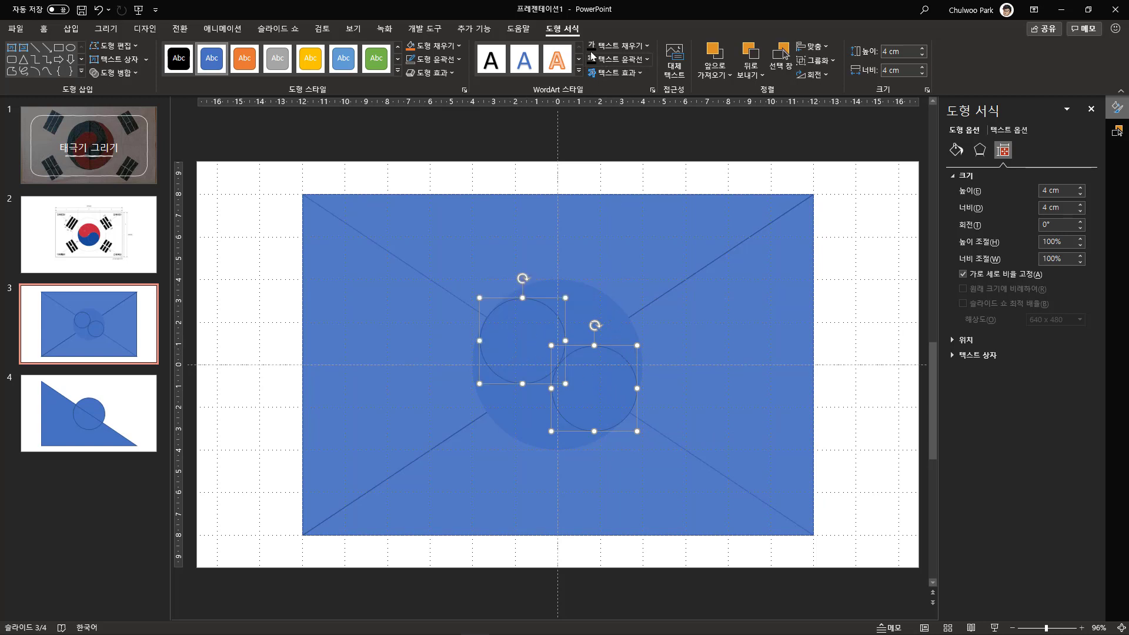
left_click(459, 60)
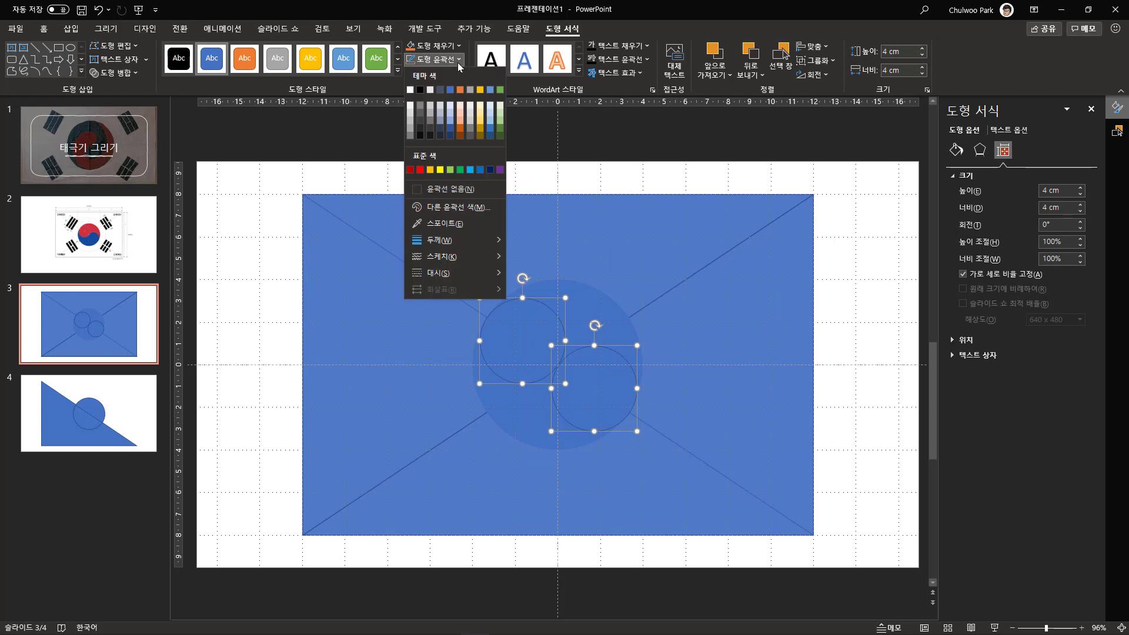
left_click(453, 189)
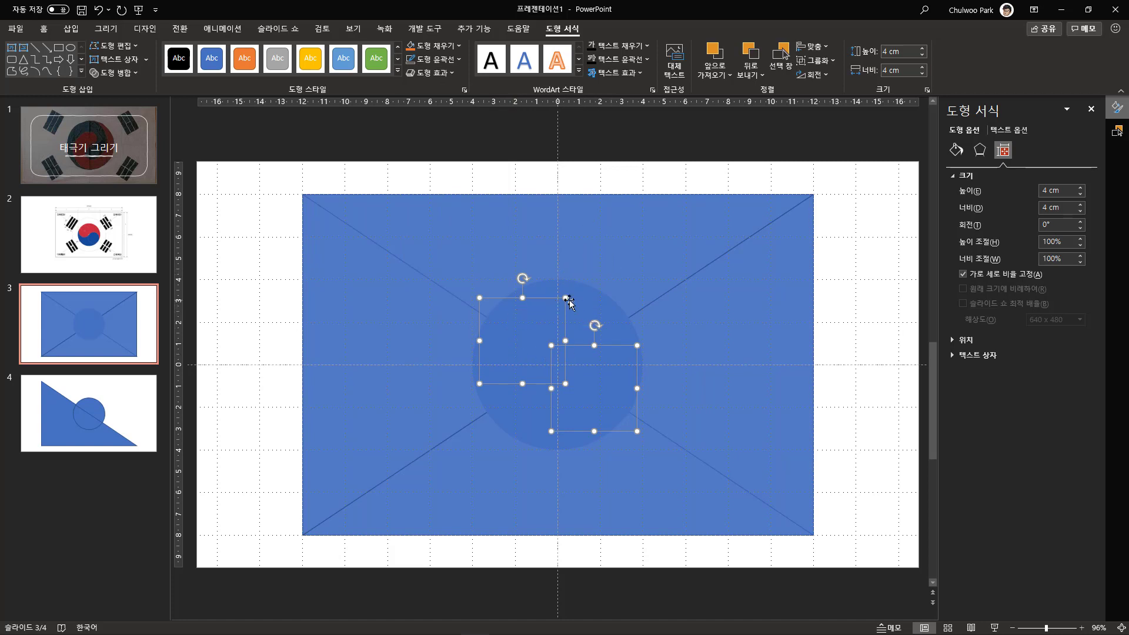
left_click(211, 58)
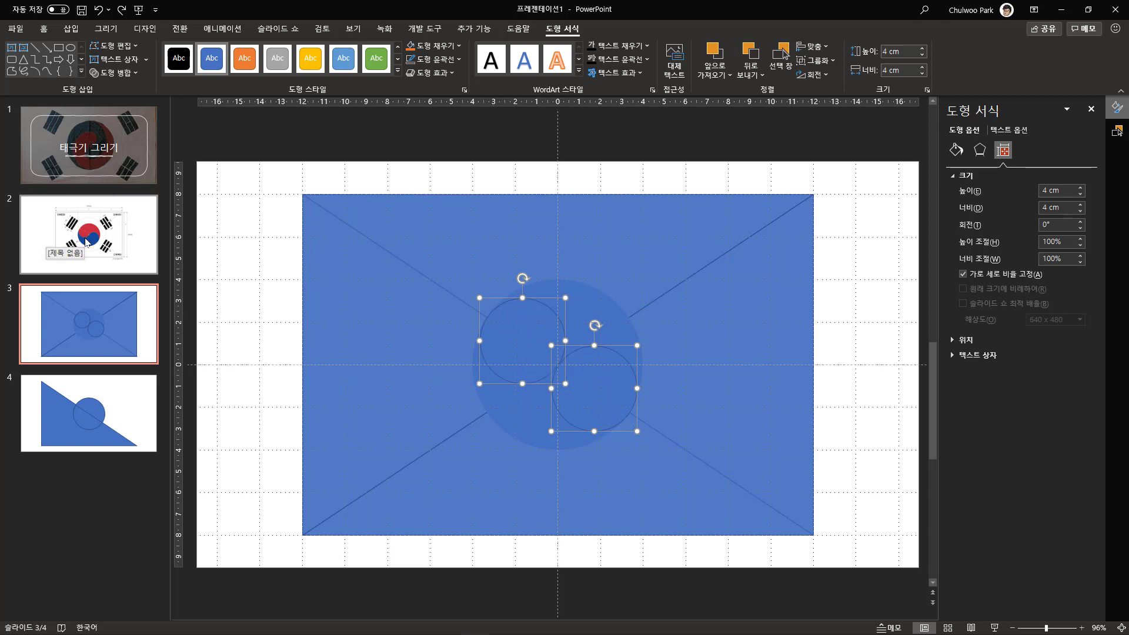
- Compare with the reference flag on slide 2 and select the upper-left small circle on slide 3
left_click(86, 241)
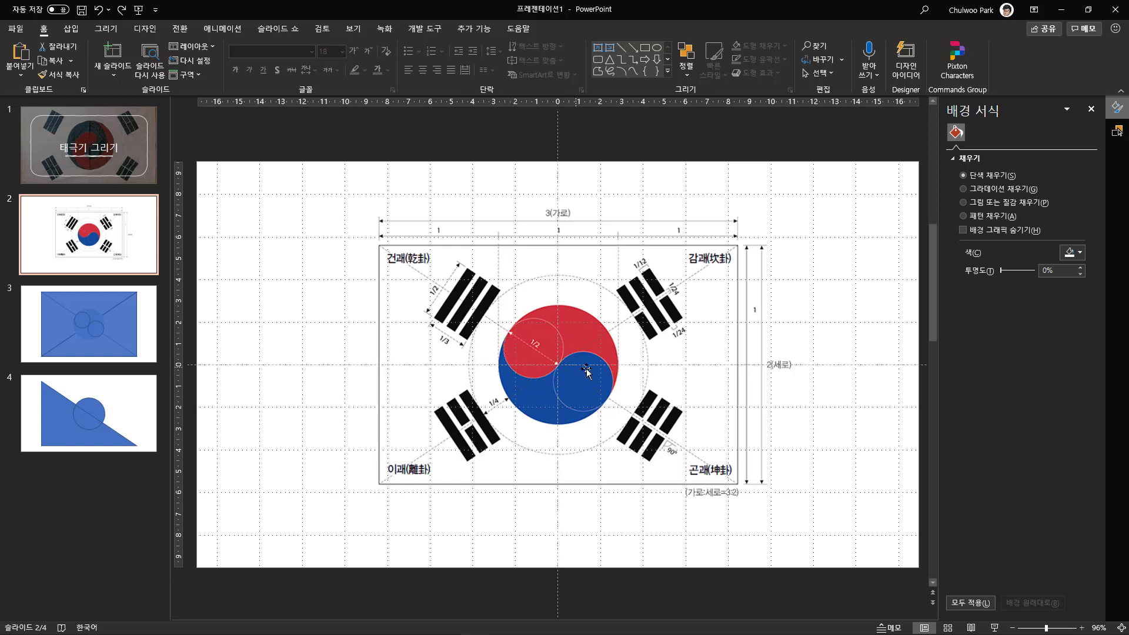
left_click(113, 321)
left_click(515, 345)
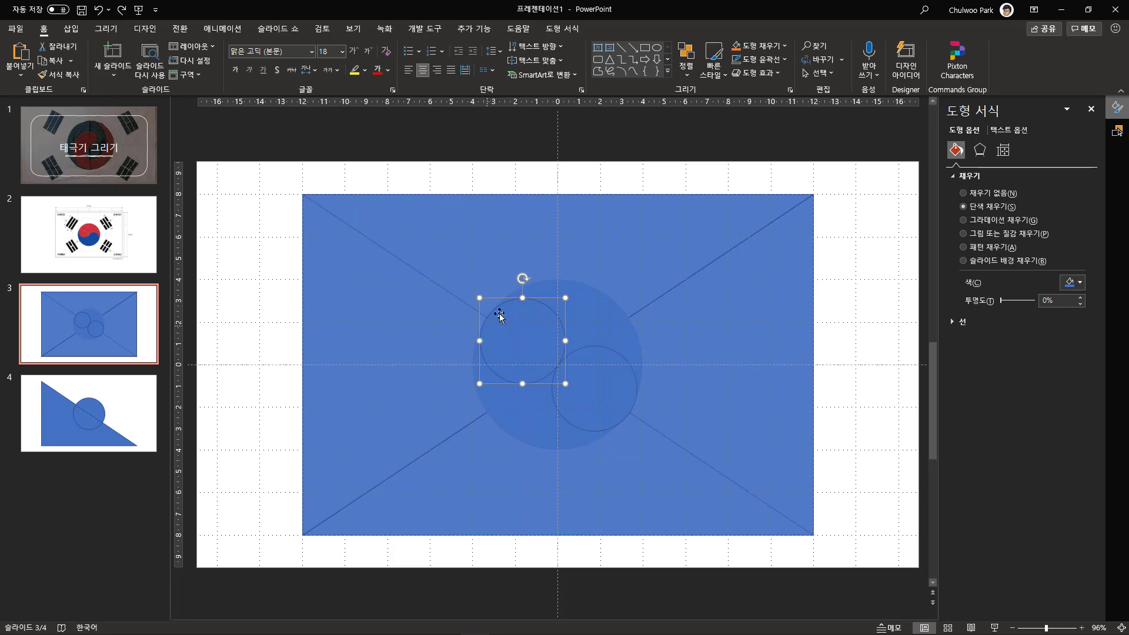
- Switch to the browser page on making the national flag and find the standard colour table (국기의 표준색도)
key("alt+Tab")
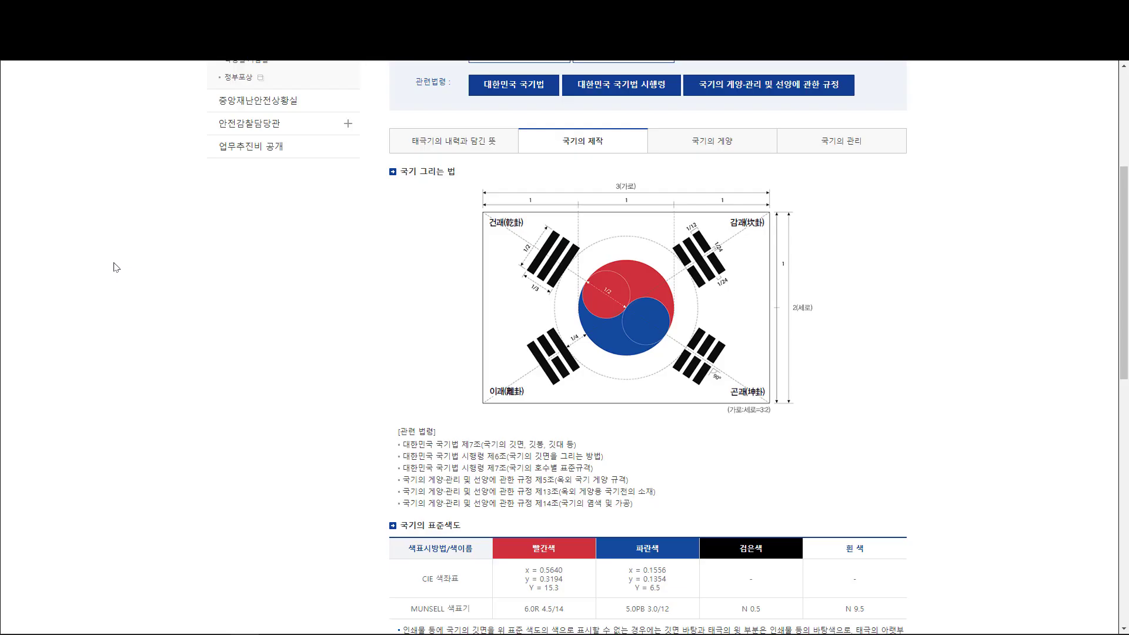
scroll(395, 400, "down", 2)
scroll(395, 402, "down", 4)
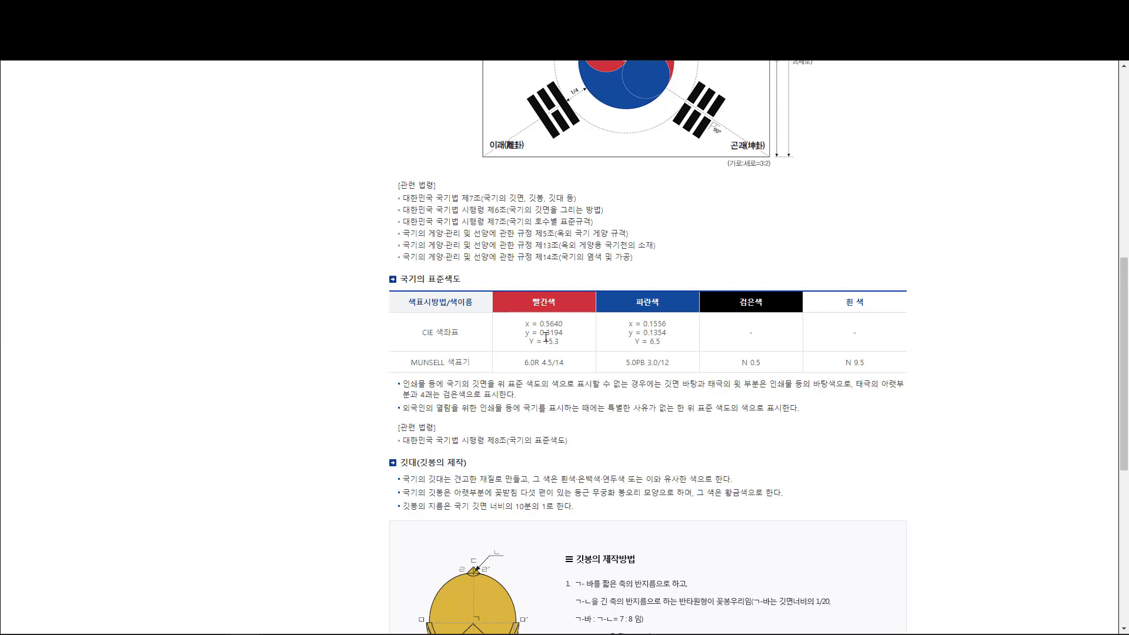
- Read the red and blue values in the standard colour table and compare them with the flag diagram above it
scroll(531, 328, "up", 1)
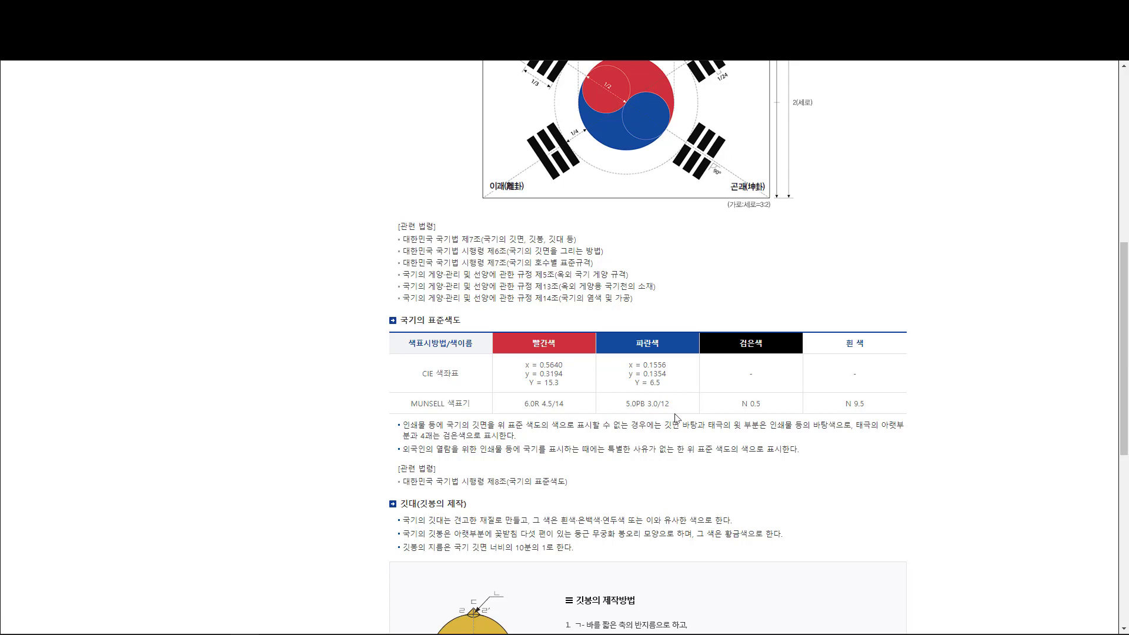
scroll(675, 417, "up", 1)
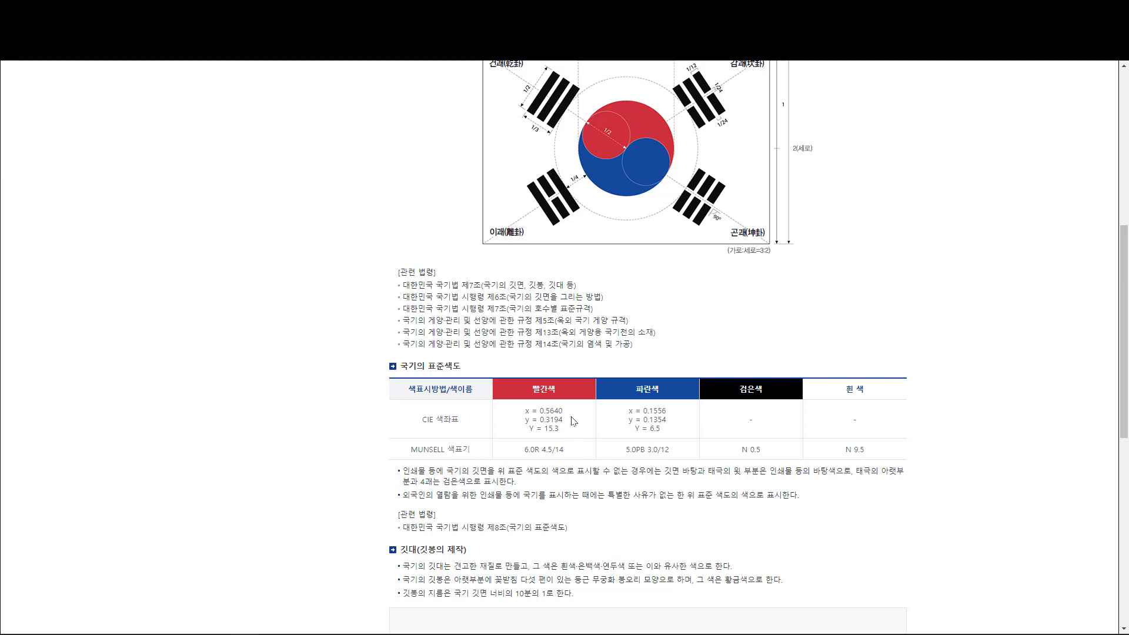
scroll(573, 421, "up", 1)
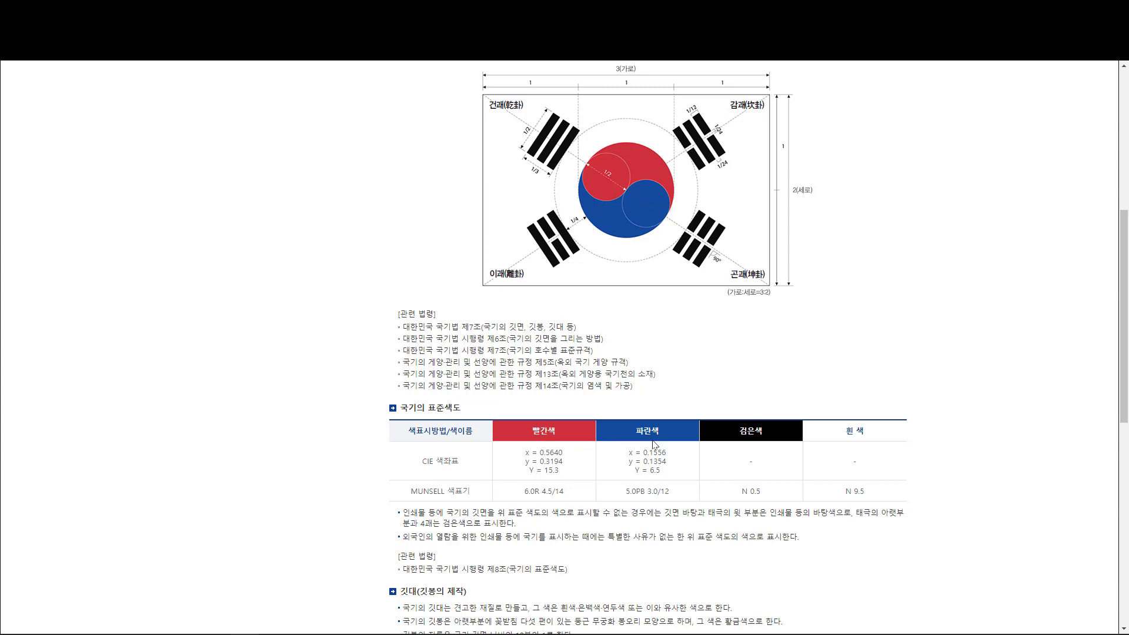
scroll(636, 449, "up", 1)
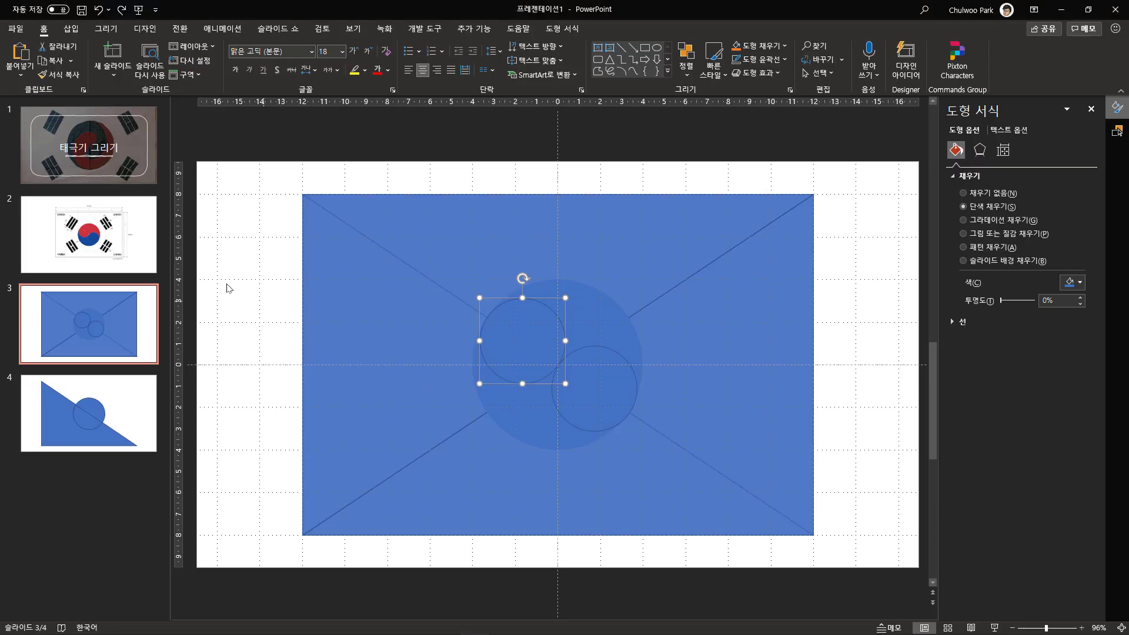
- Switch to PowerPoint, copy the reference flag picture from slide 2 to slide 3, shrink it, and place it across the large rectangle's right edge
key("Page_Up")
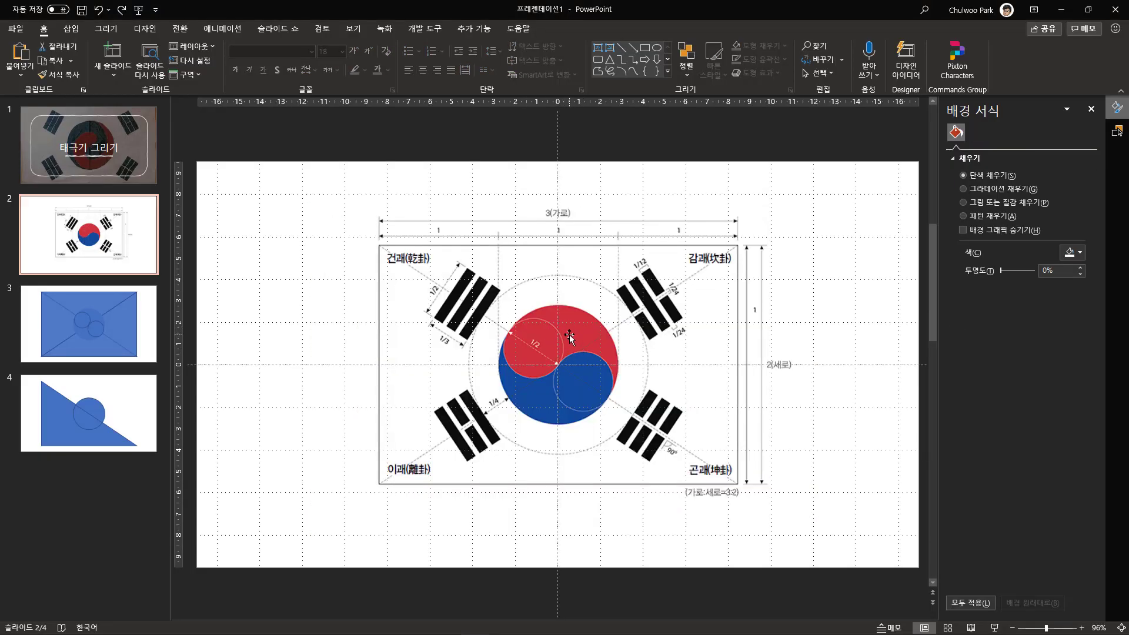
left_click(118, 329)
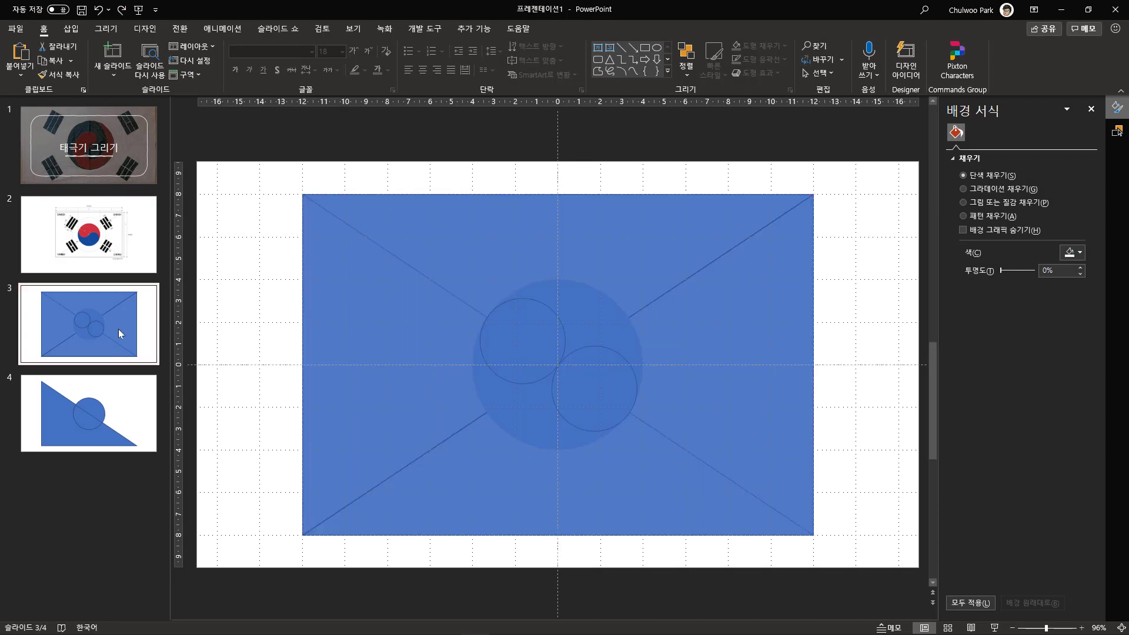
scroll(314, 271, "up", 1)
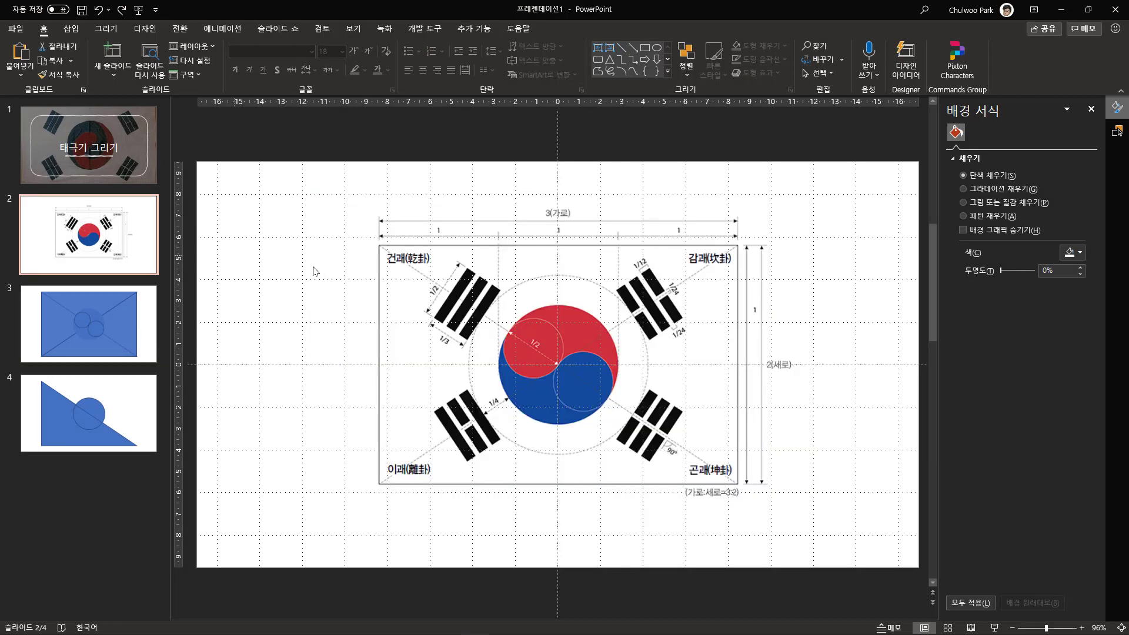
left_click(526, 349)
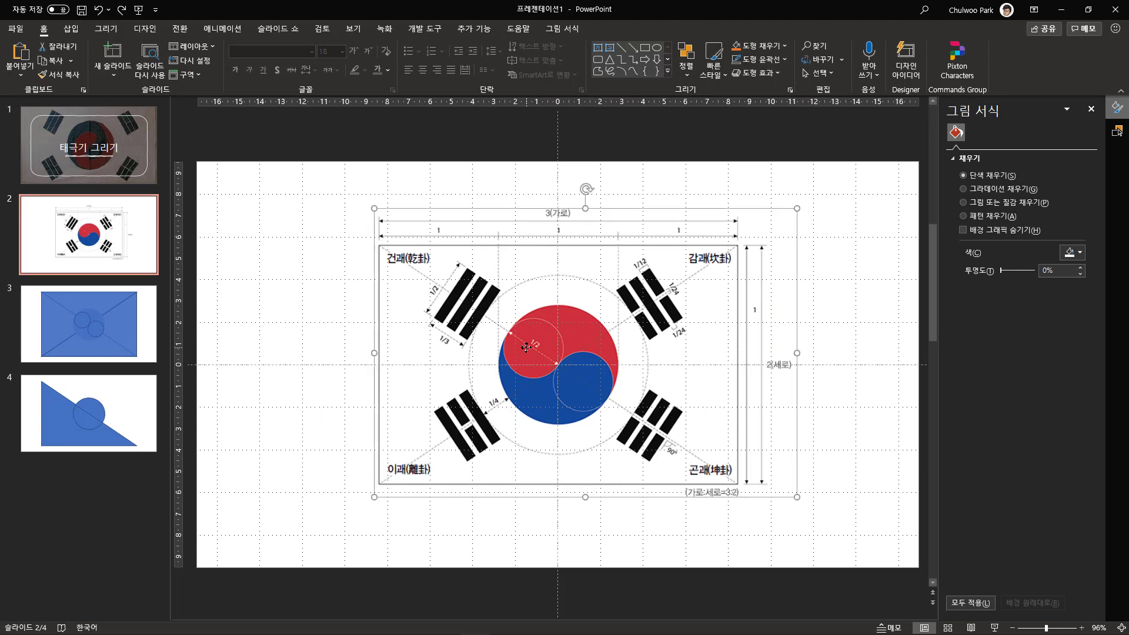
scroll(356, 360, "down", 1)
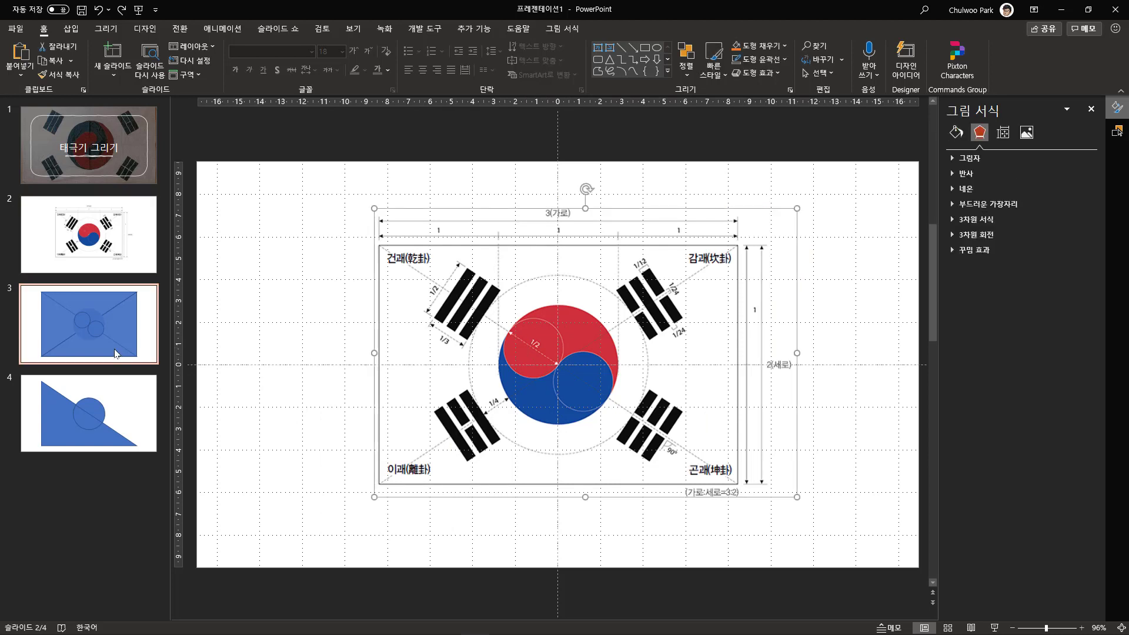
key("ctrl+v")
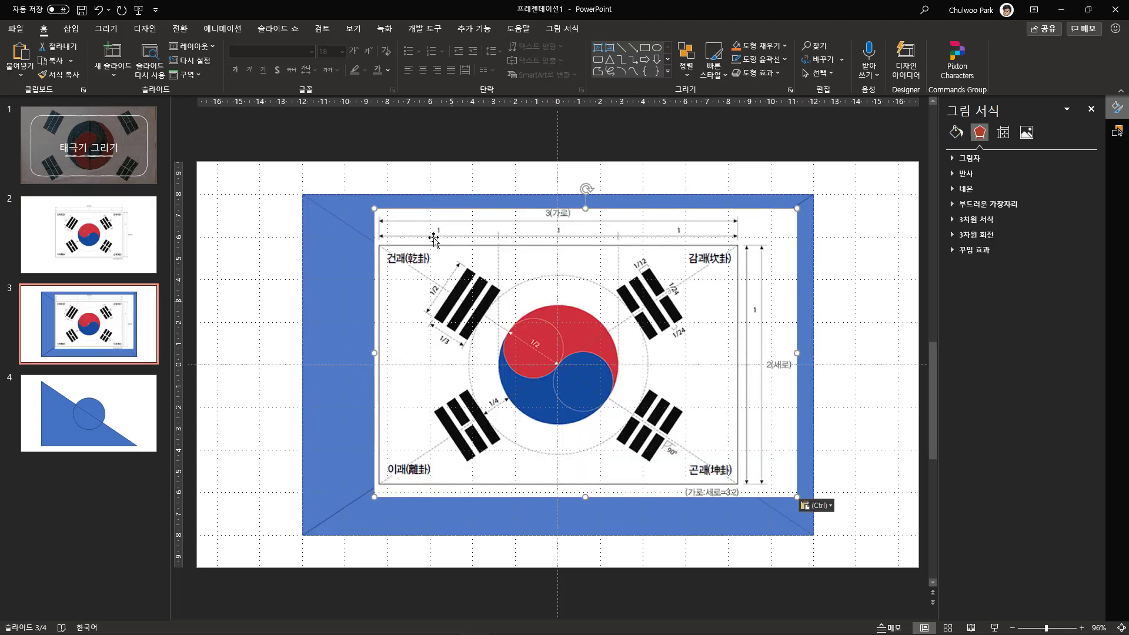
left_click_drag(415, 236, 606, 363)
left_click_drag(696, 401, 791, 266)
- Fill the upper-left small circle with the flag's red, sampled from the reference picture with the Eyedropper
left_click(529, 338)
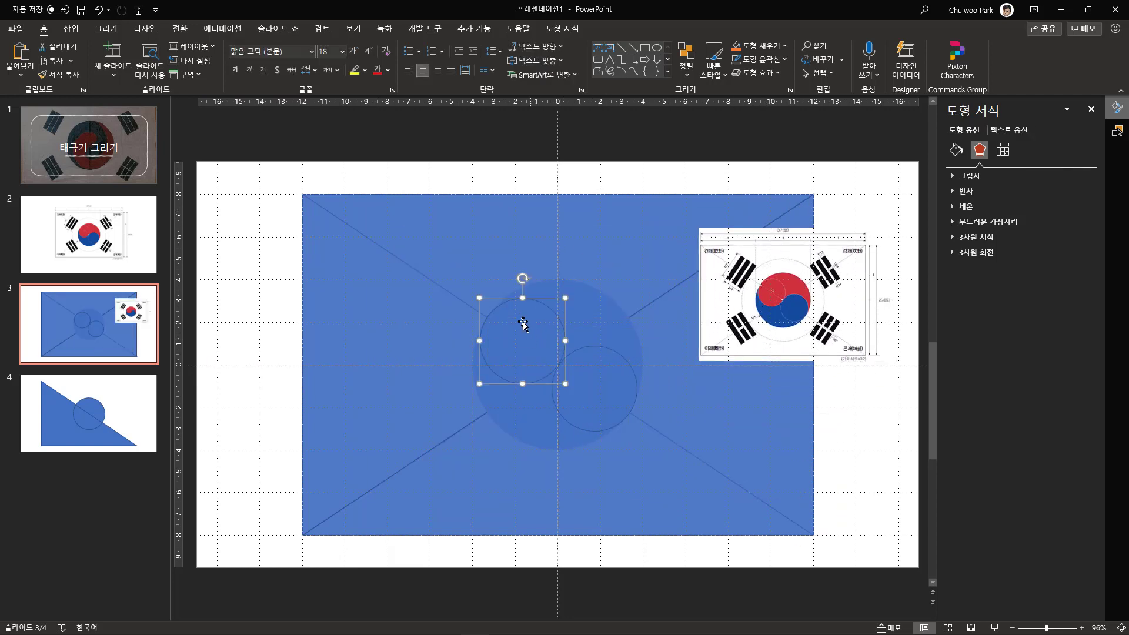
left_click(562, 29)
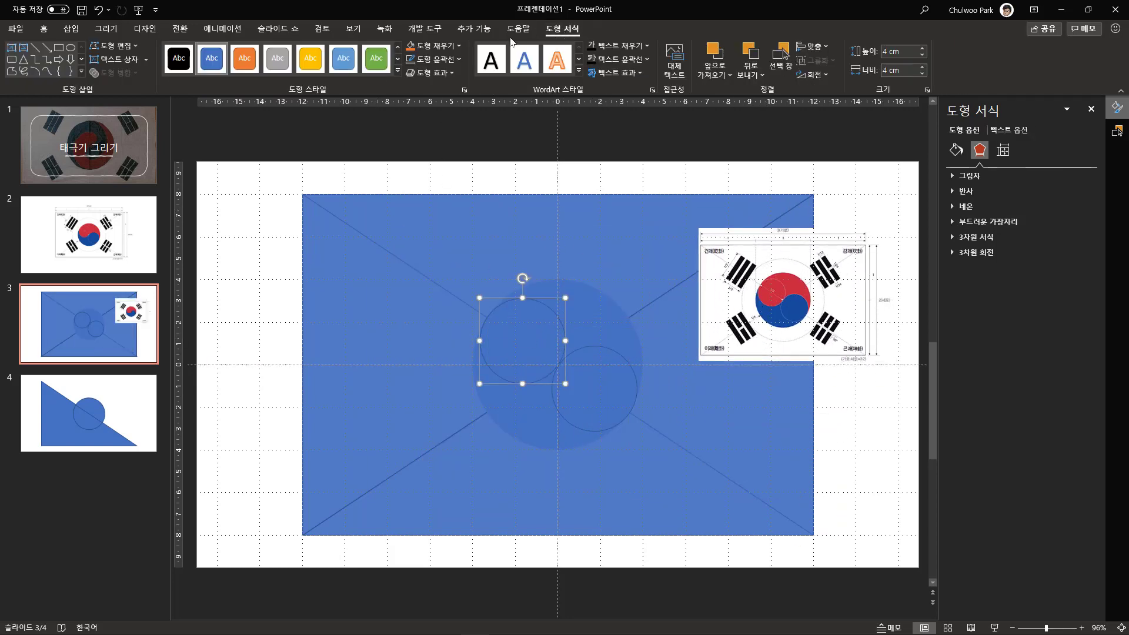
left_click(458, 46)
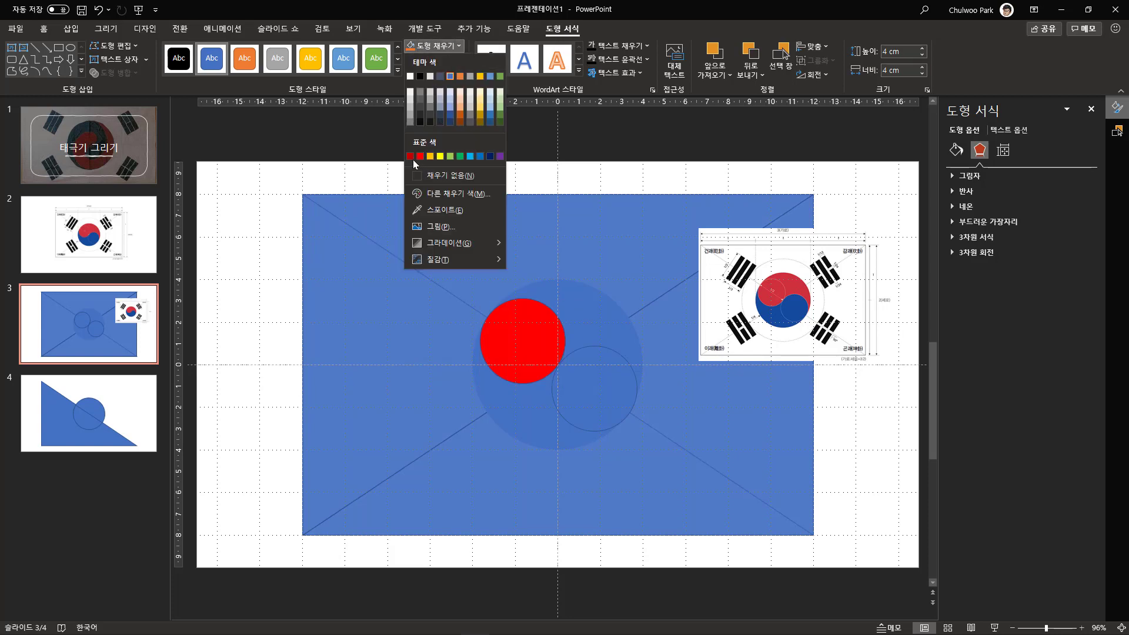
left_click(457, 211)
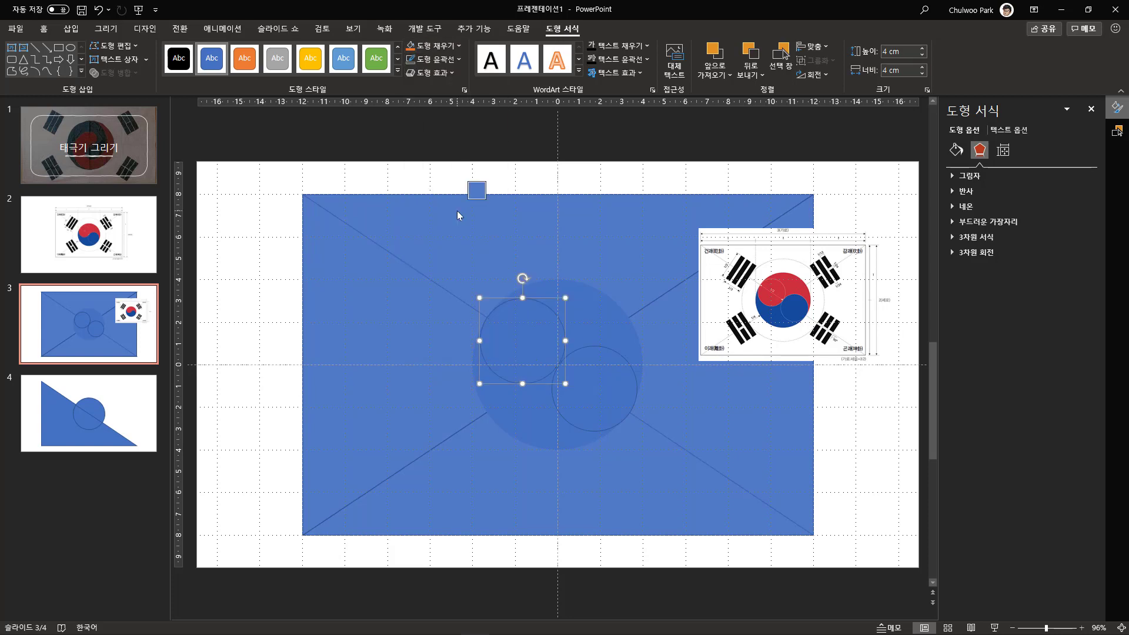
left_click(787, 280)
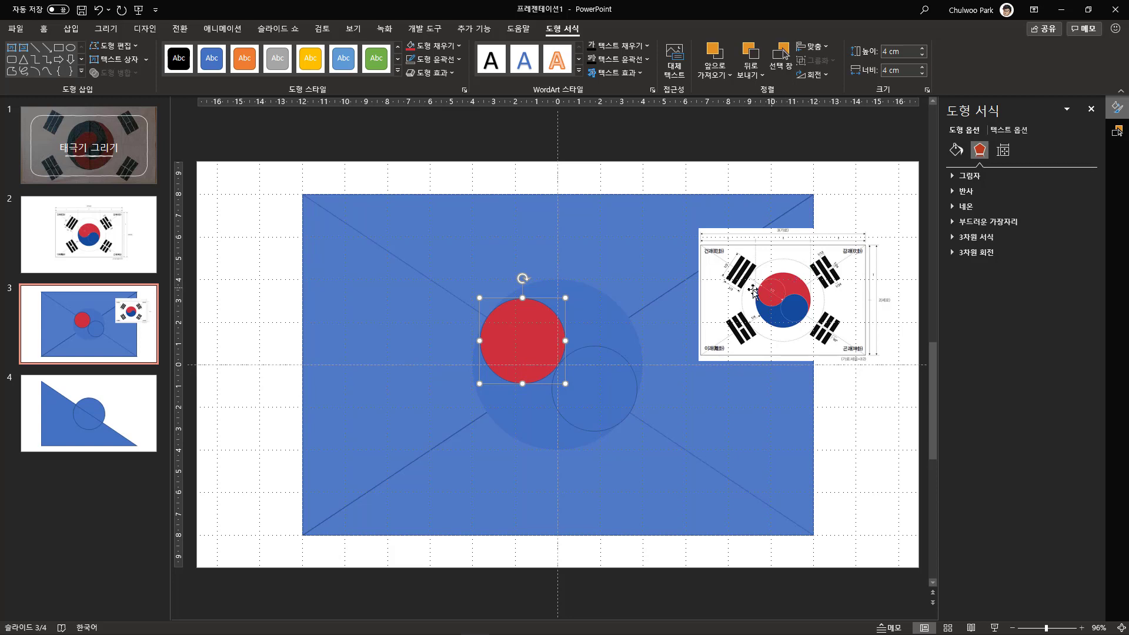
- Fill the lower-right small circle with the flag's blue, sampled from the reference picture with the Eyedropper
left_click(582, 386)
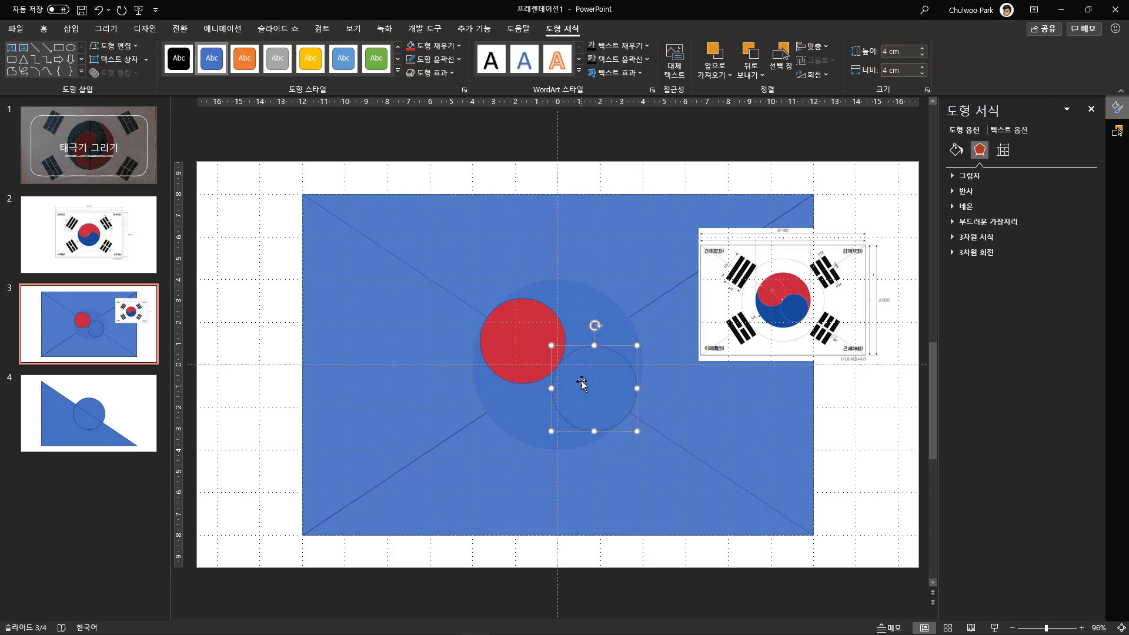
left_click(461, 51)
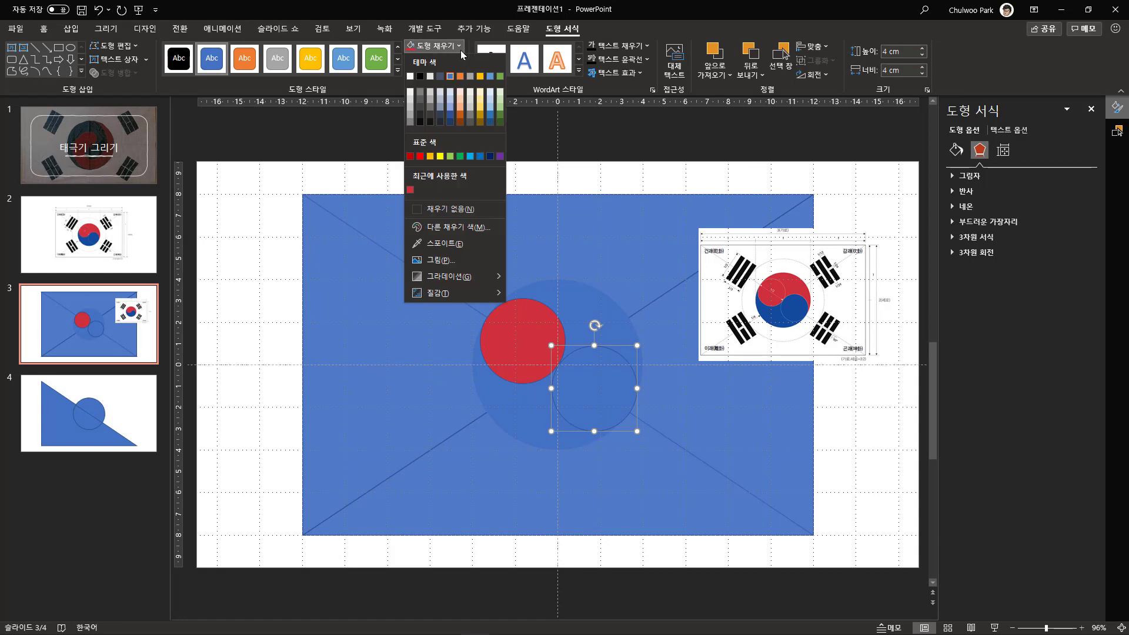
left_click(471, 237)
left_click(794, 309)
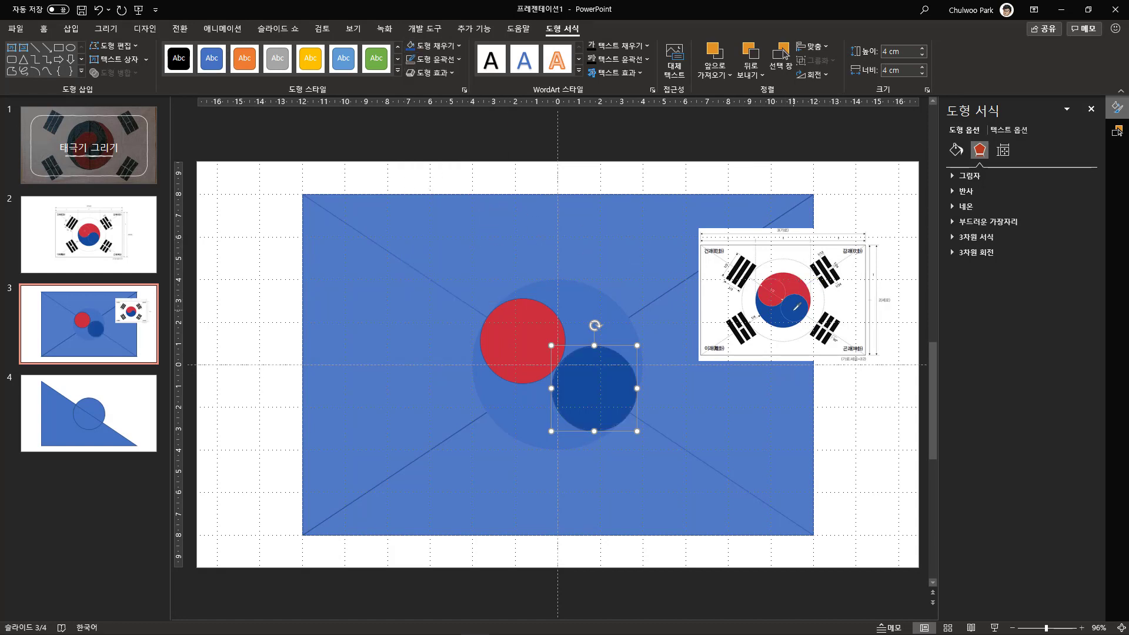
- Remove the outline from the blue small circle and from the red small circle
left_click(458, 59)
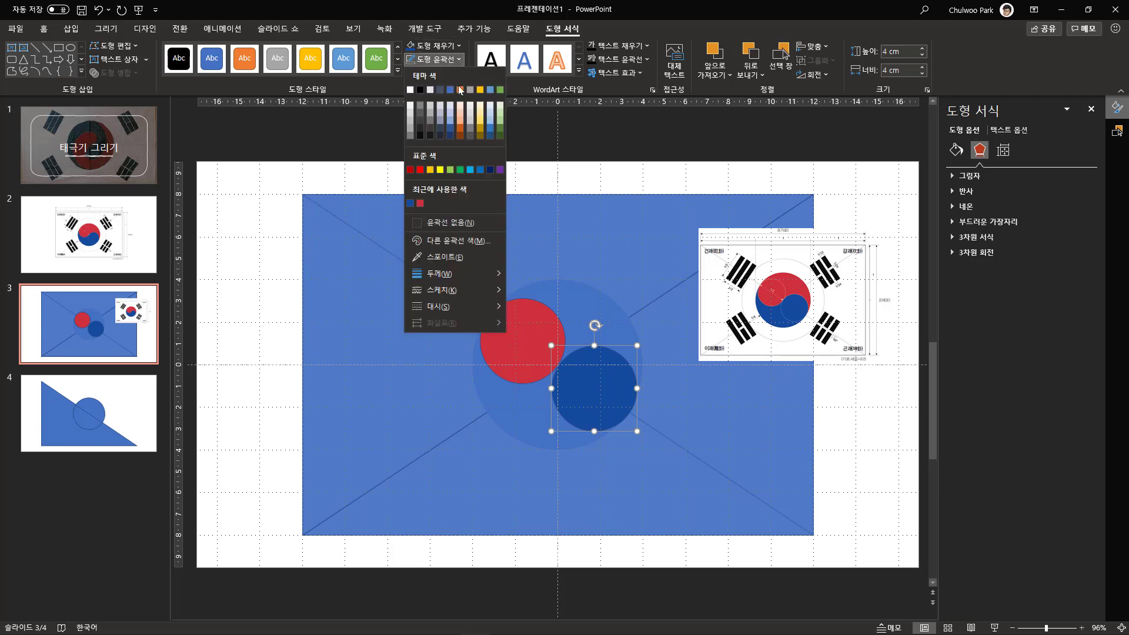
left_click(470, 224)
left_click(537, 322)
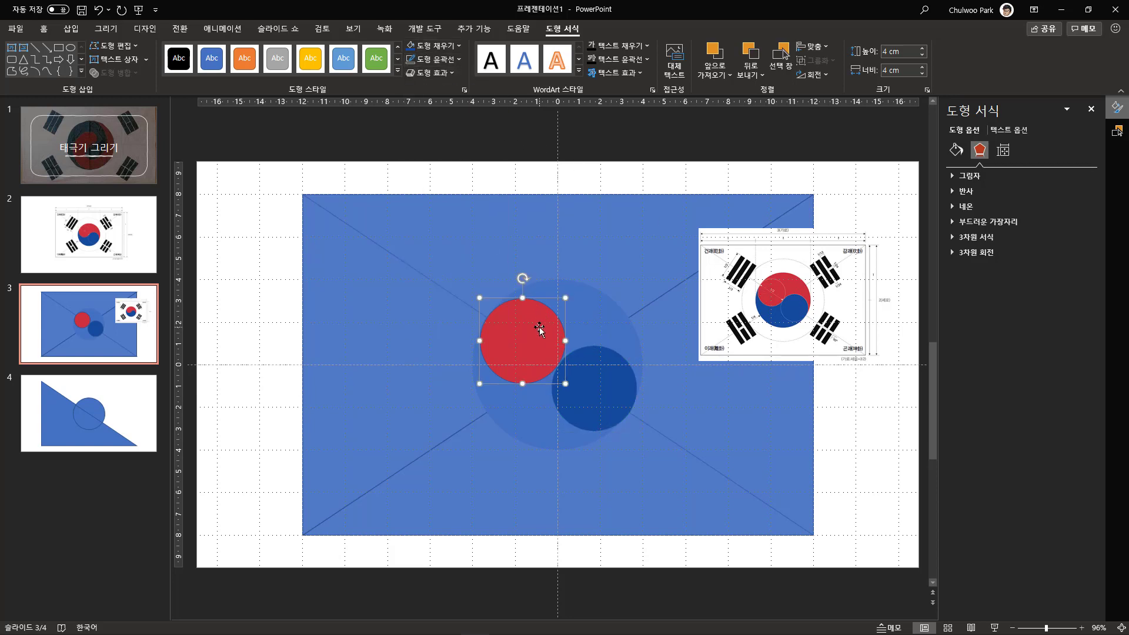
left_click(459, 59)
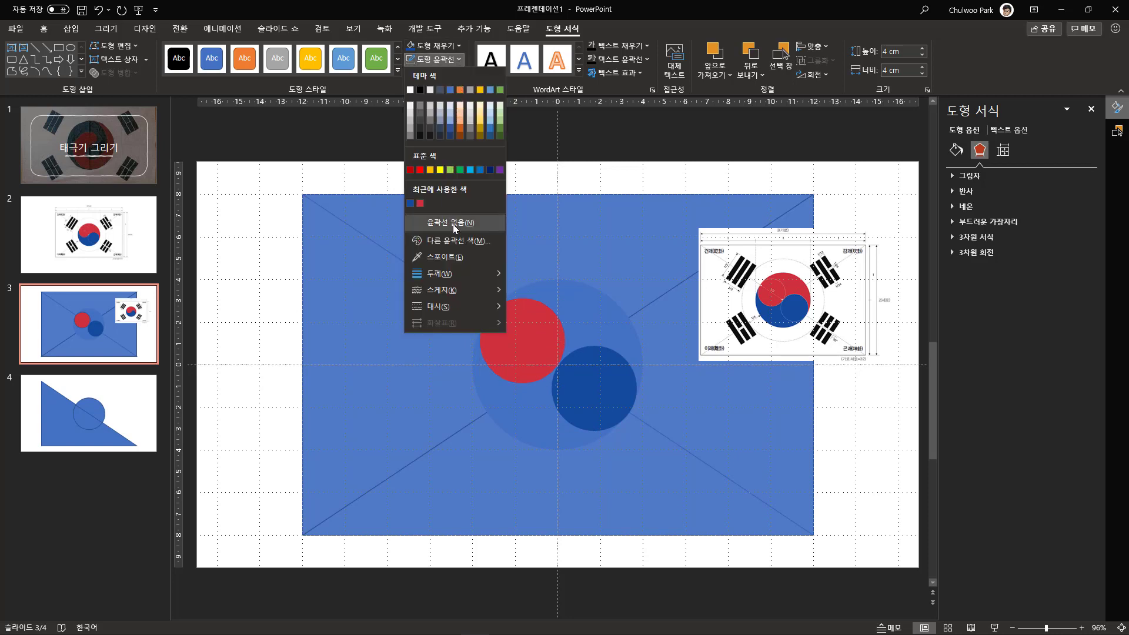
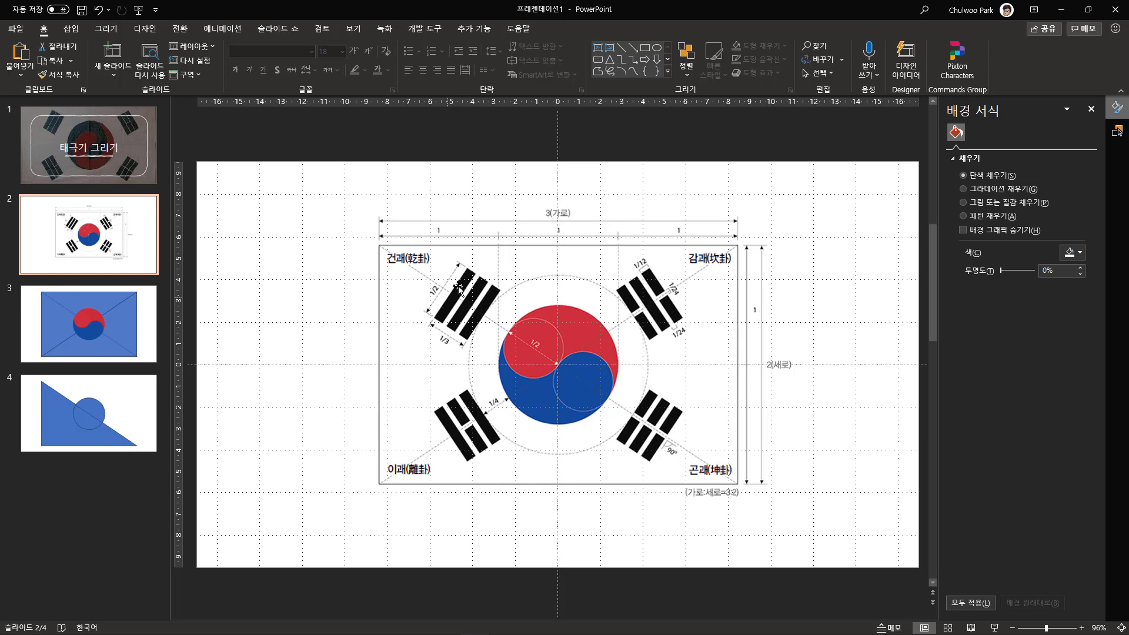
- Add a blank slide after slide 4 and draw a rectangle about 7.4 cm wide and 9.7 cm high near its centre
left_click(109, 406)
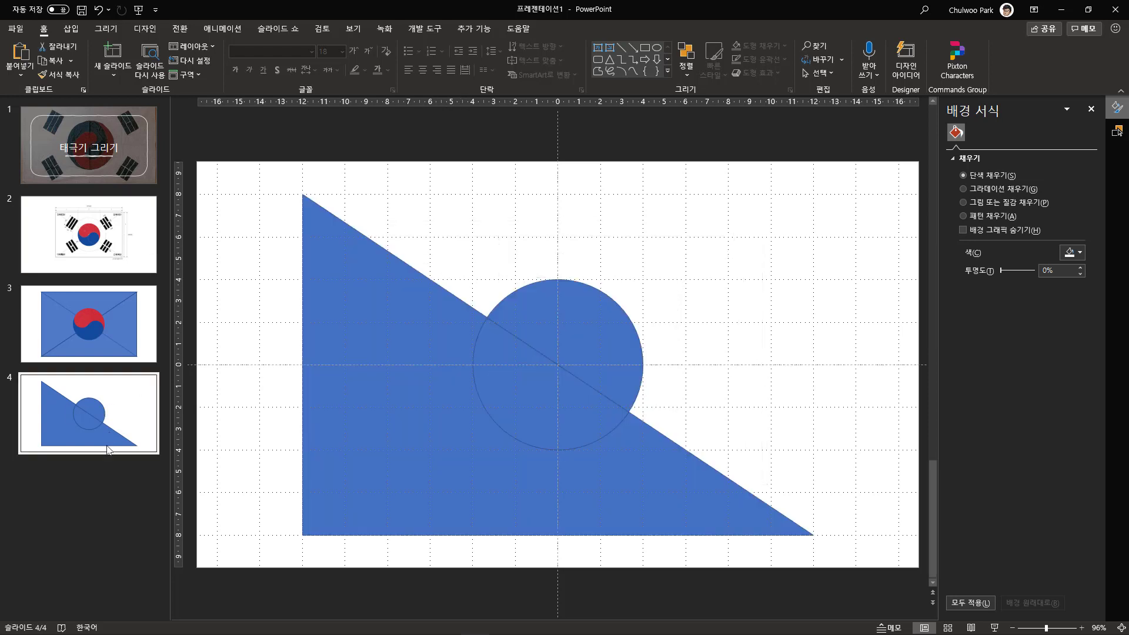
right_click(100, 480)
left_click(144, 522)
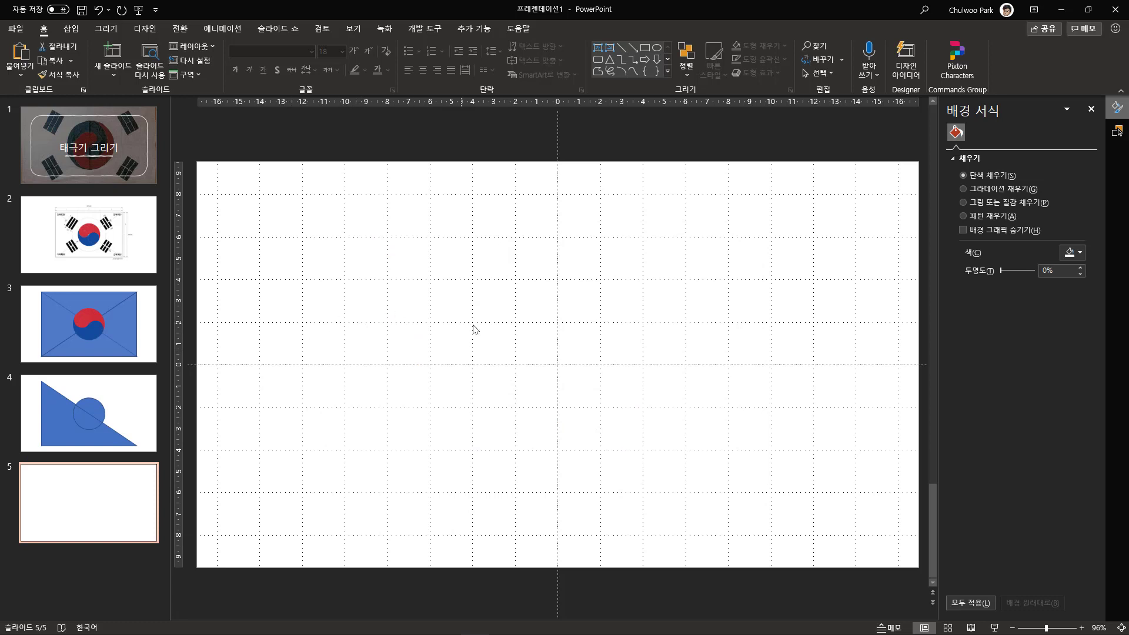
left_click(70, 30)
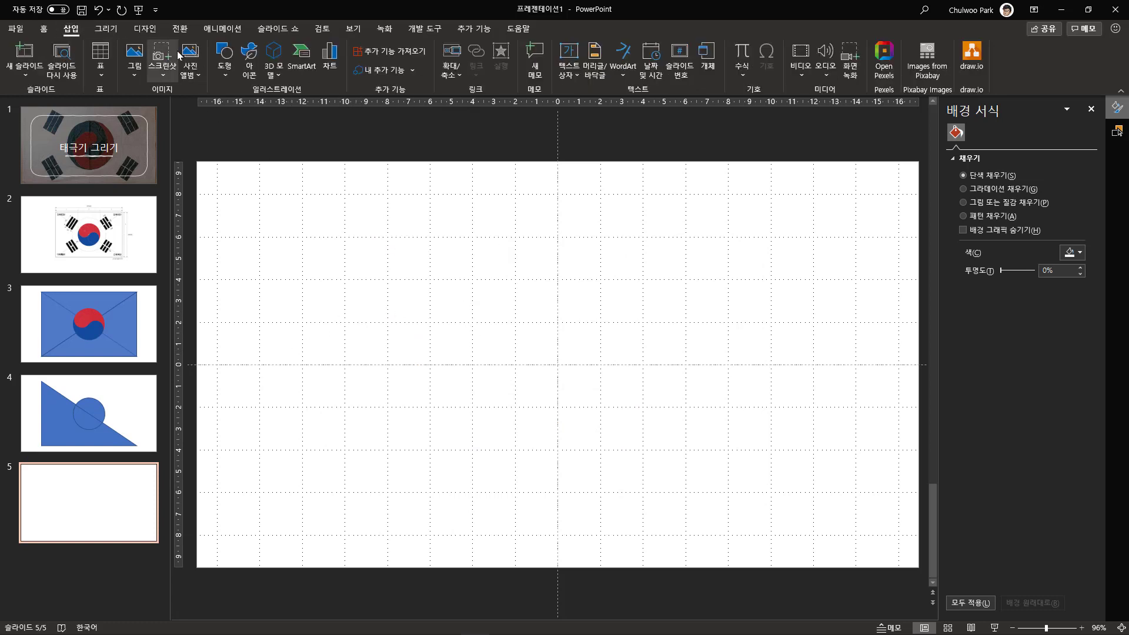
left_click(224, 57)
left_click(267, 106)
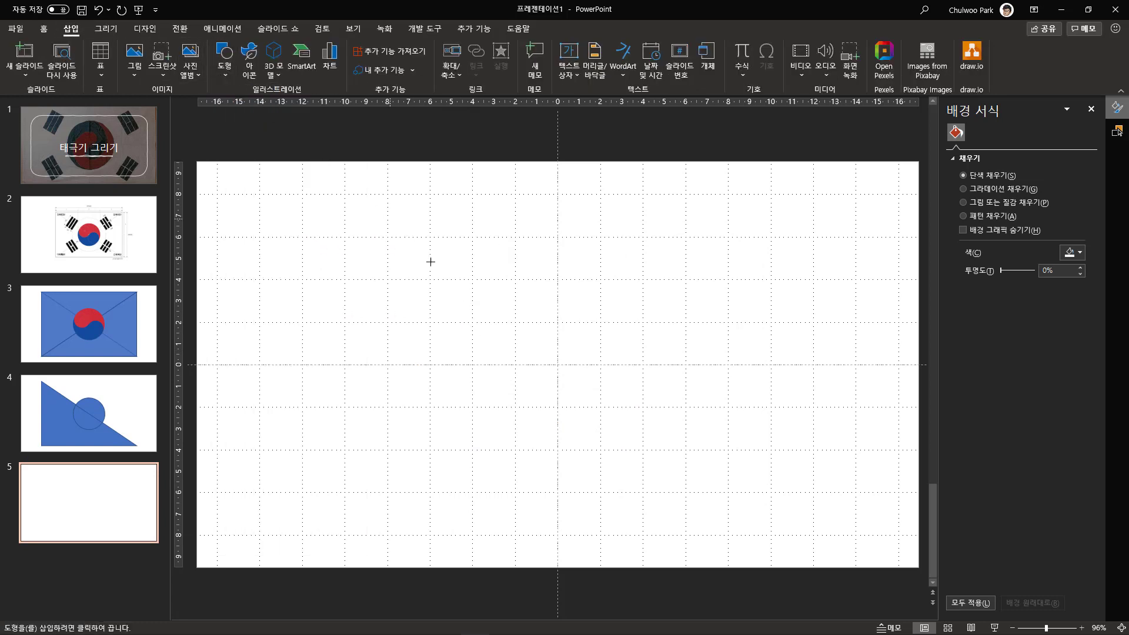
mouse_move(440, 272)
left_mouse_down()
mouse_move(577, 426)
mouse_move(598, 478)
left_mouse_up()
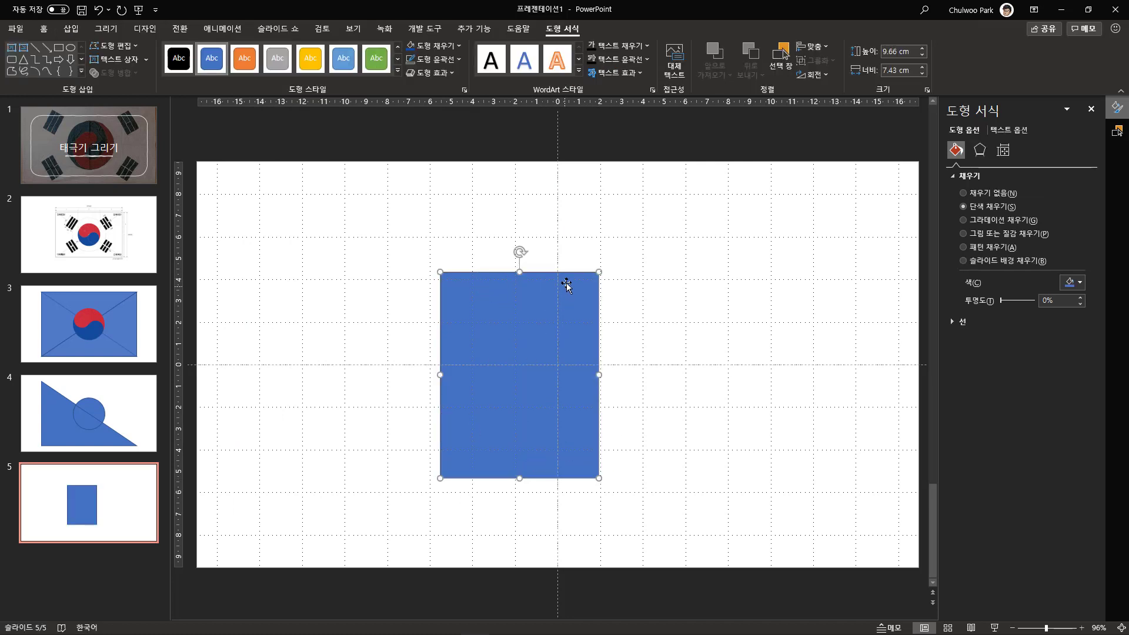
- Check the trigram proportions on slide 2 and set the height of the rectangle on slide 5 to 4 cm
left_click(112, 236)
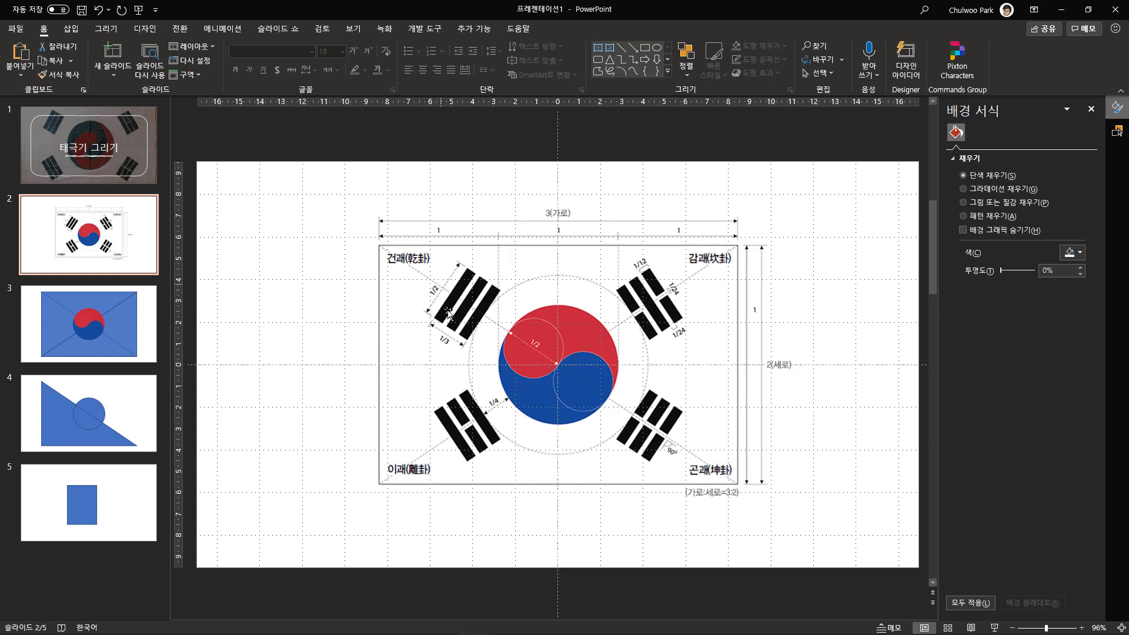
key("End")
left_click(521, 393)
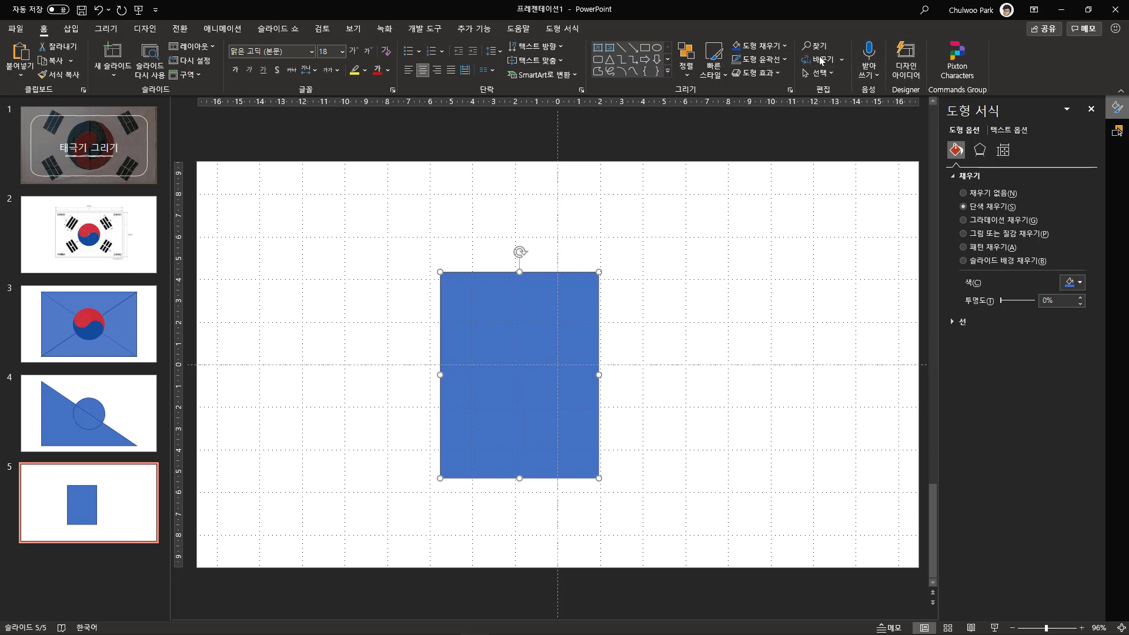
left_click(563, 30)
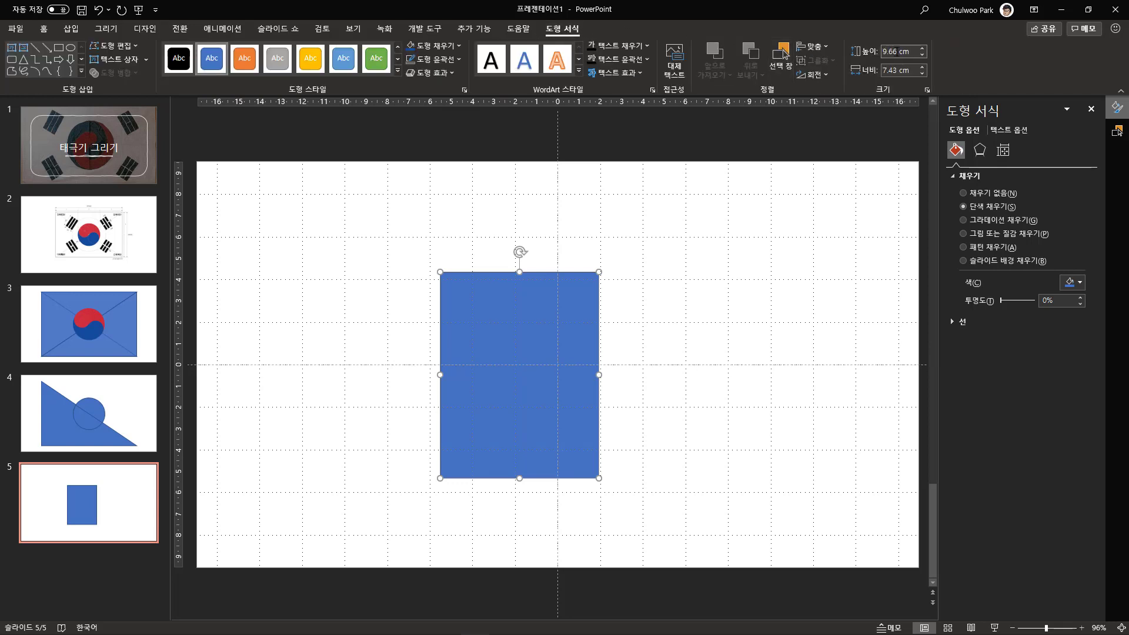
left_click(898, 51)
type("4")
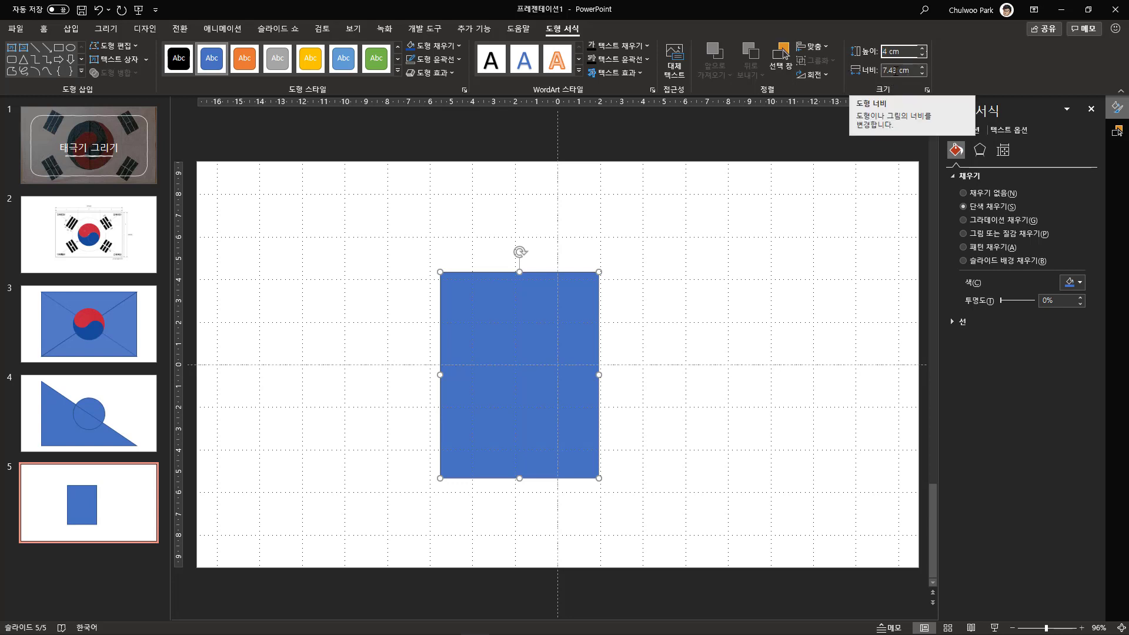
left_click(888, 71)
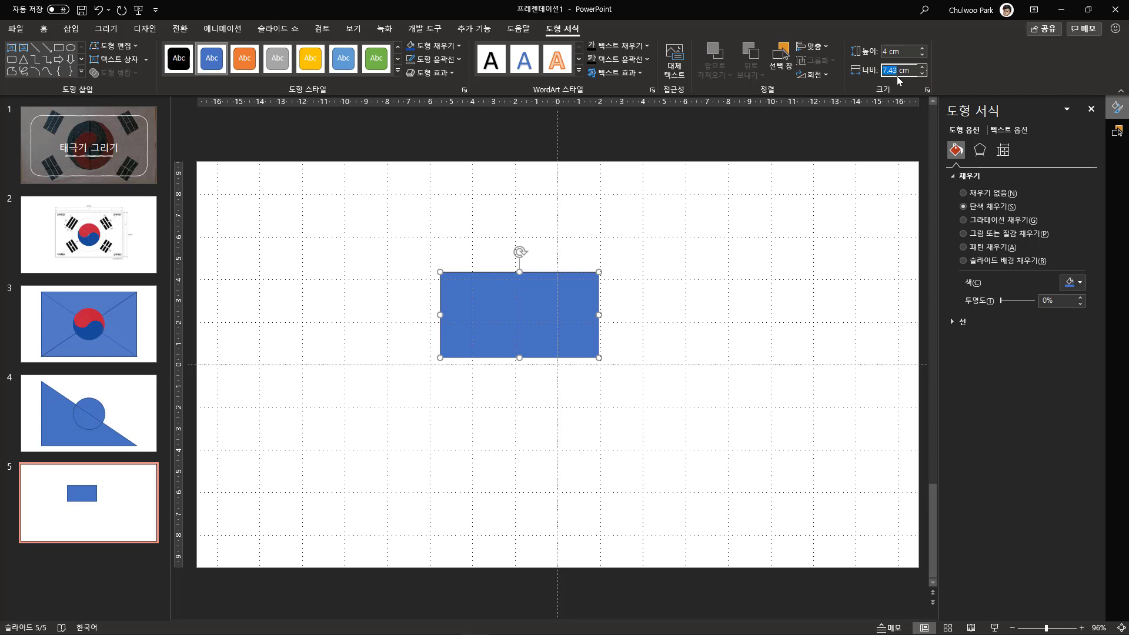
- Switch to Calculator, divide 8 by 3 to work out the trigram width, and close it
key("alt+Tab")
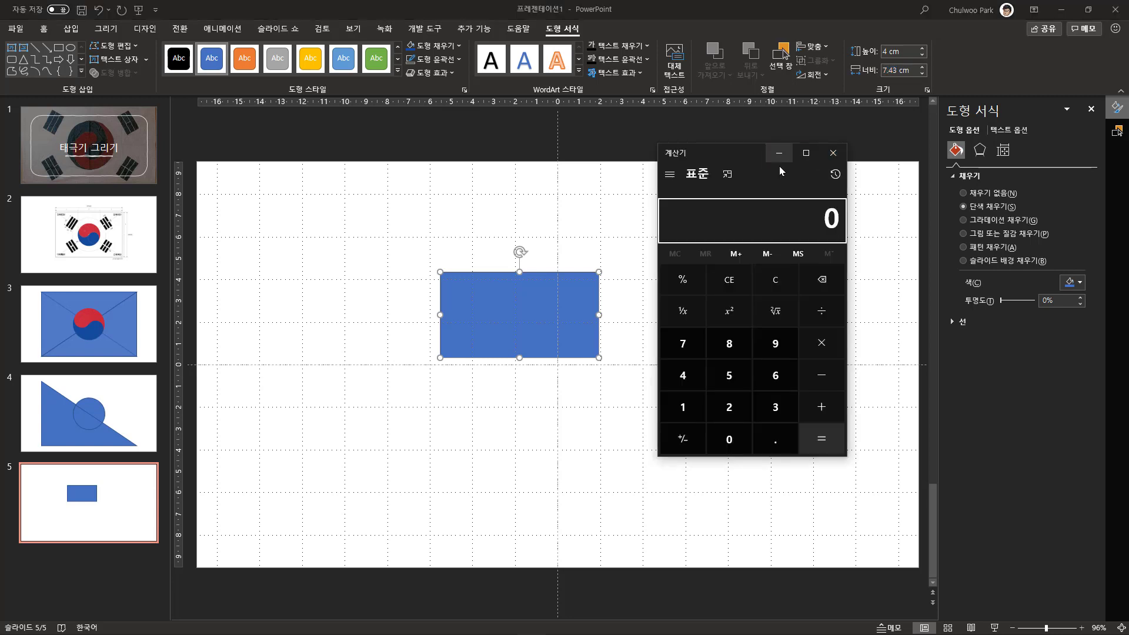
left_click(690, 379)
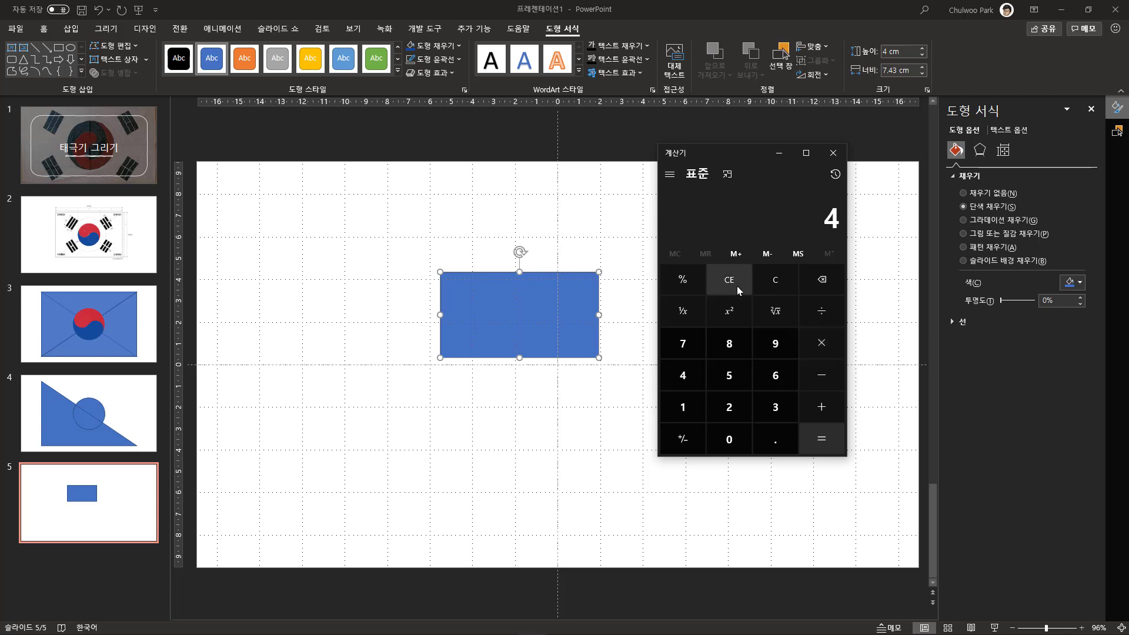
left_click(775, 283)
left_click(736, 344)
left_click(823, 310)
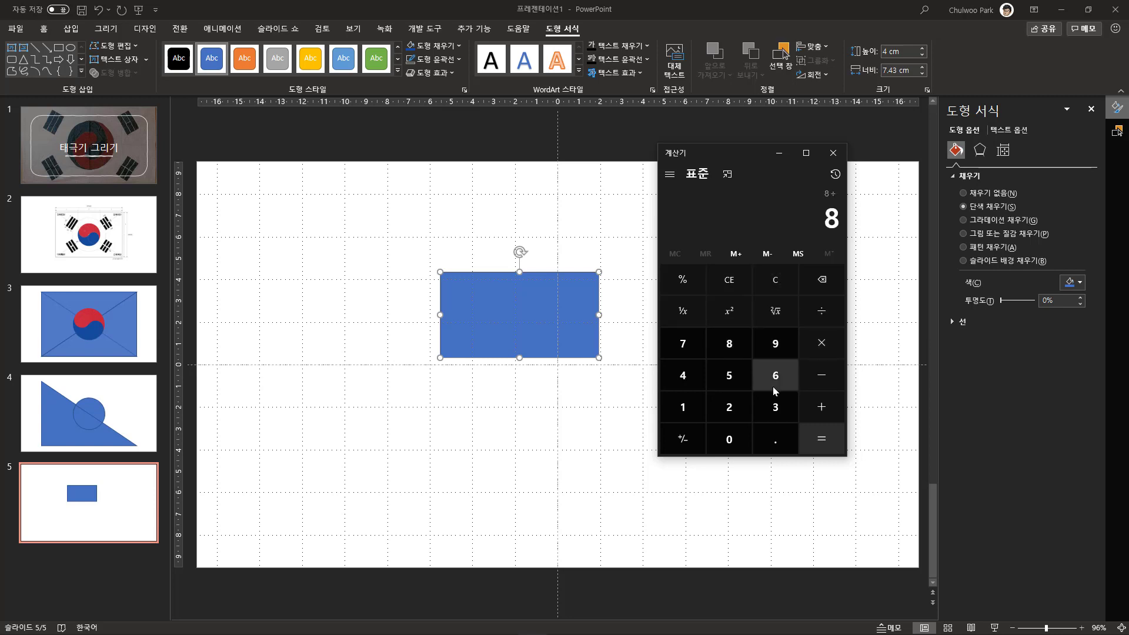
left_click(775, 406)
left_click(826, 440)
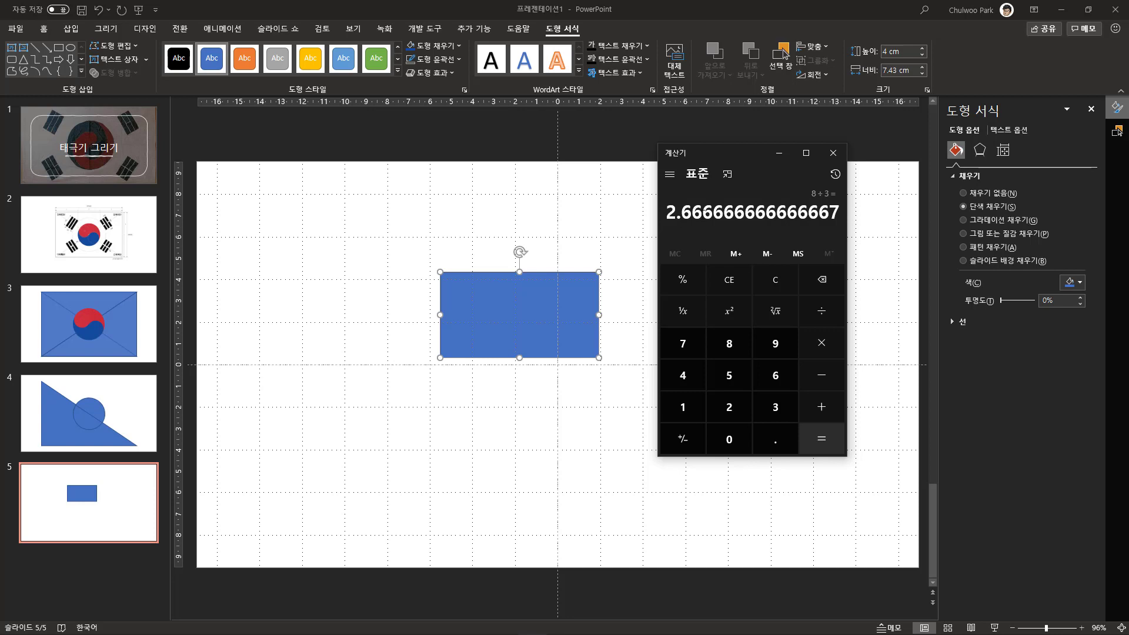
left_click(832, 153)
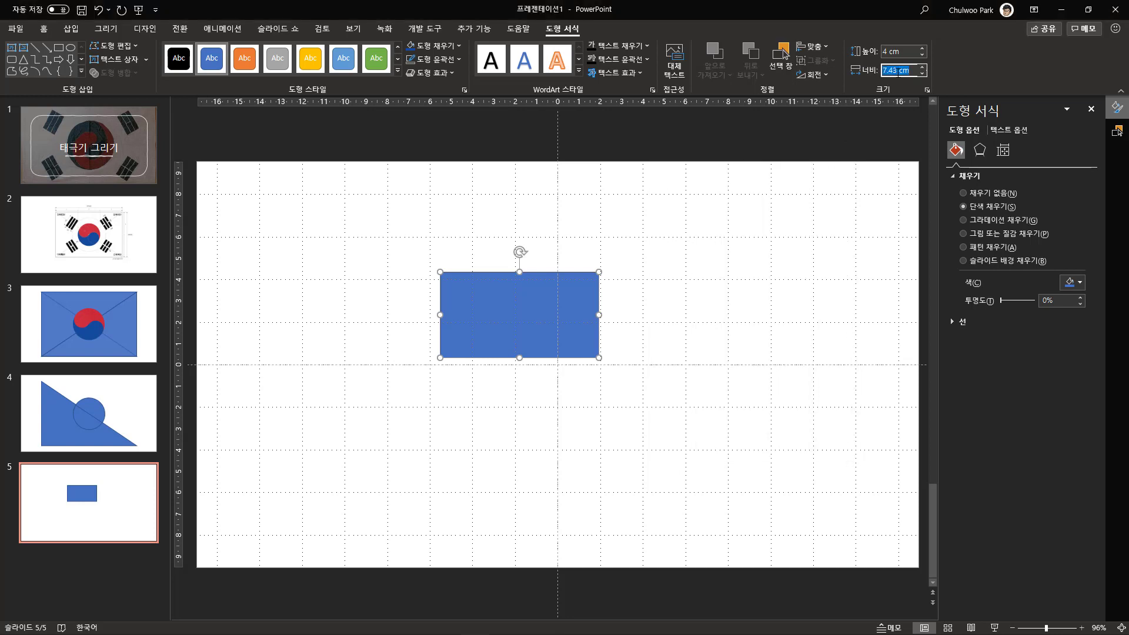
- Set the width of the rectangle on slide 5 to 2.67 cm and move it to the slide's upper centre
left_click_drag(883, 70, 898, 71)
type("2.6")
key("Return")
left_click_drag(470, 322, 544, 263)
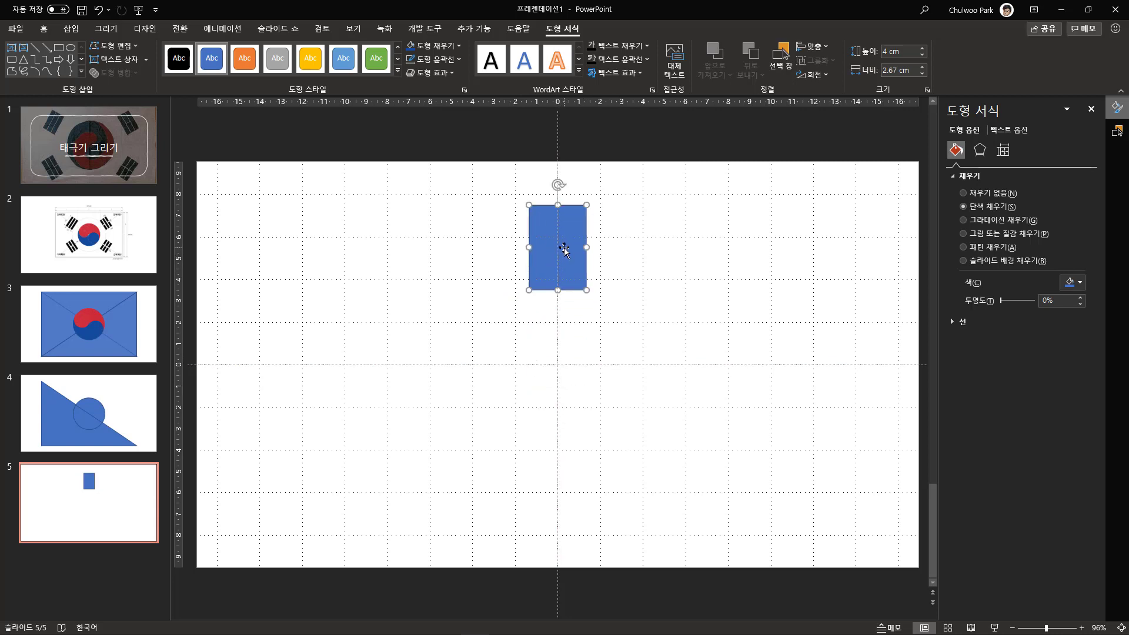
- Check the bar proportions on slide 2 and place a copy of slide 5's rectangle below the original, narrowed to about 1 cm
left_click(106, 256)
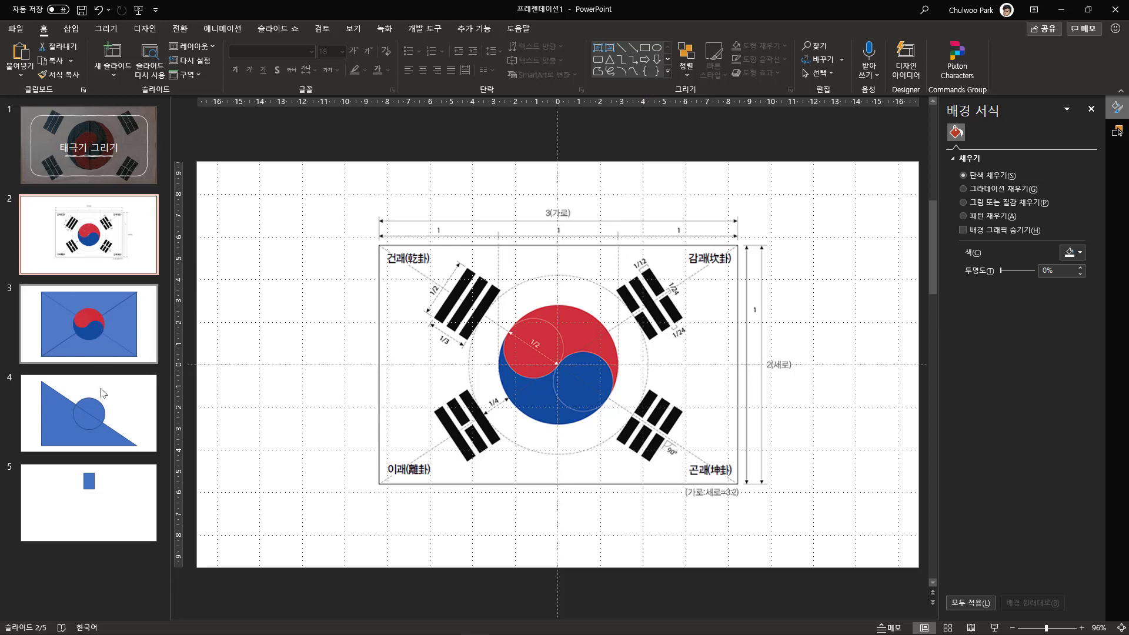
left_click(104, 505)
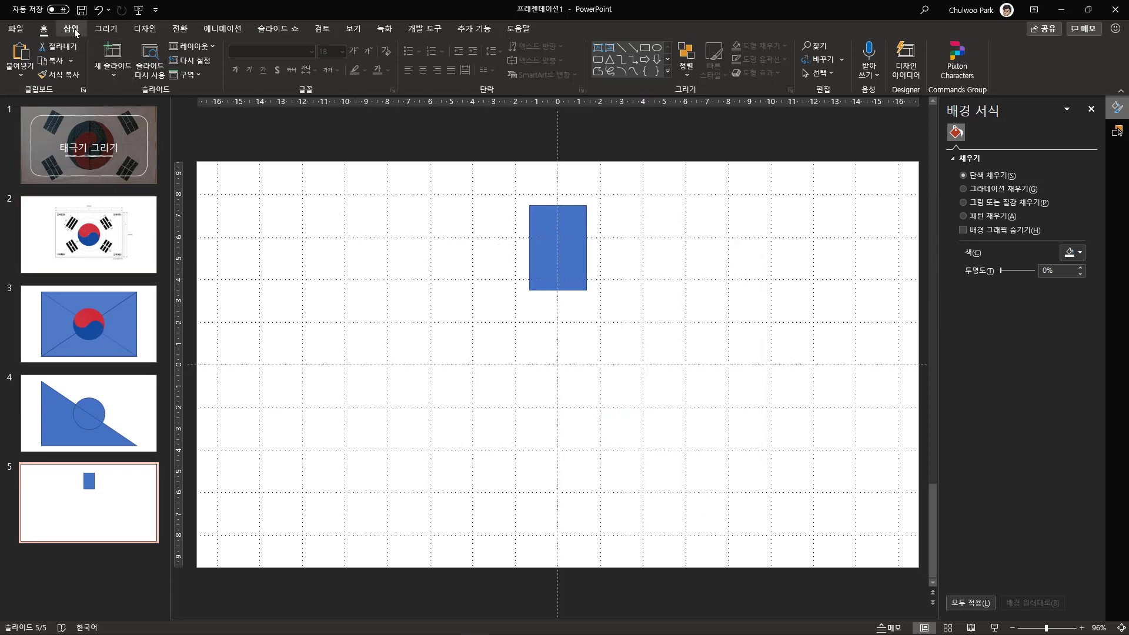
left_click(561, 242)
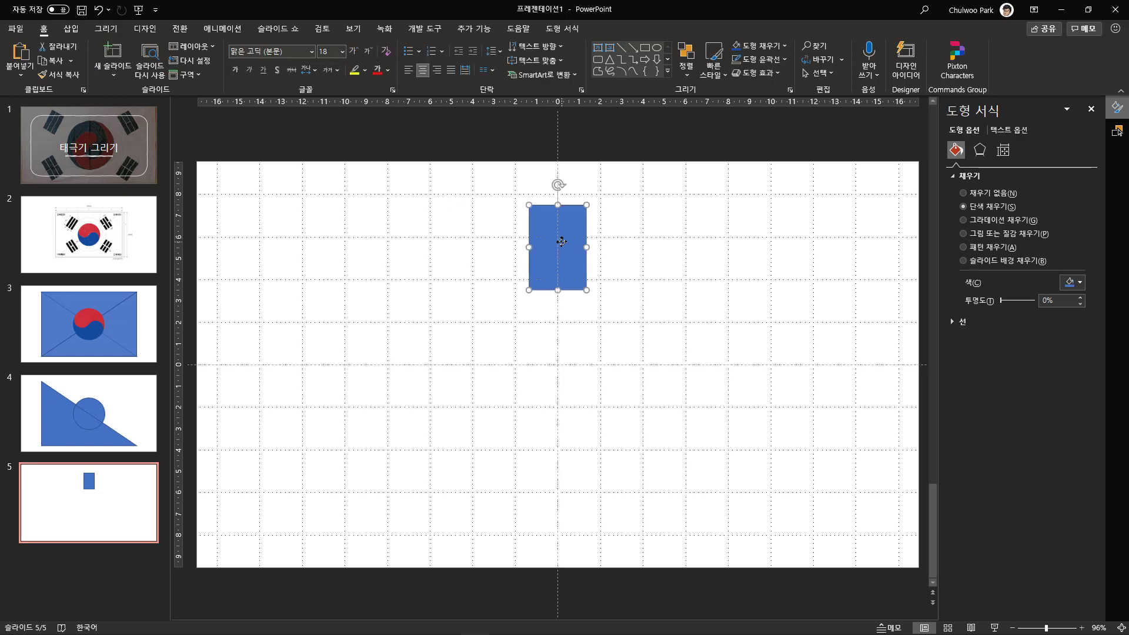
left_click_drag(562, 241, 551, 364)
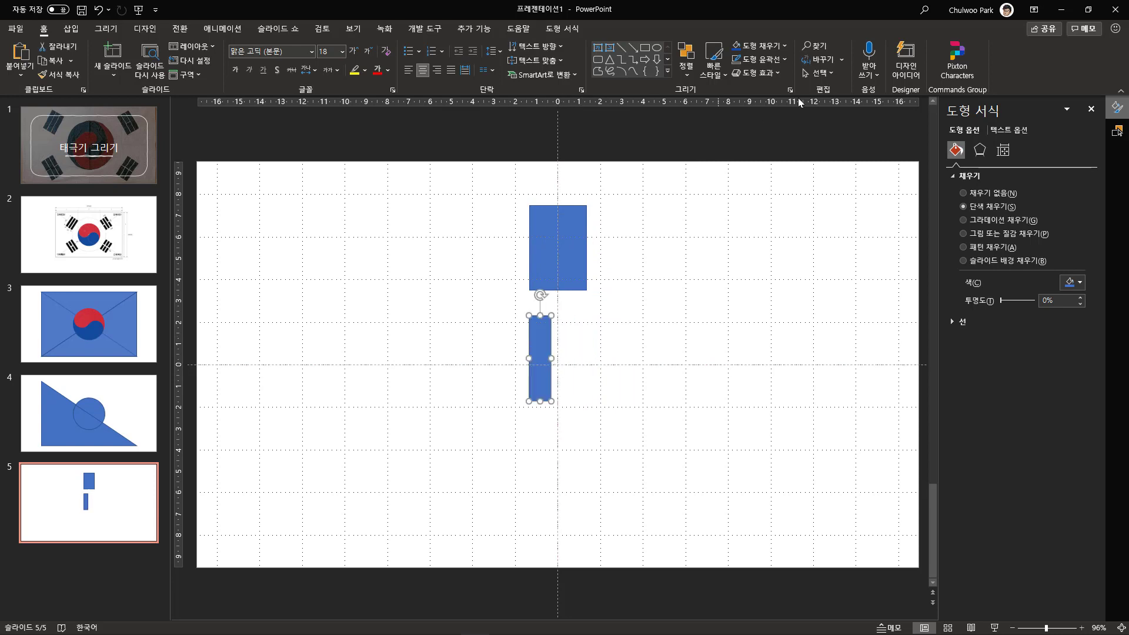
- Switch to Calculator, divide 8 by 12 to work out the bar width, and close it
left_click(580, 28)
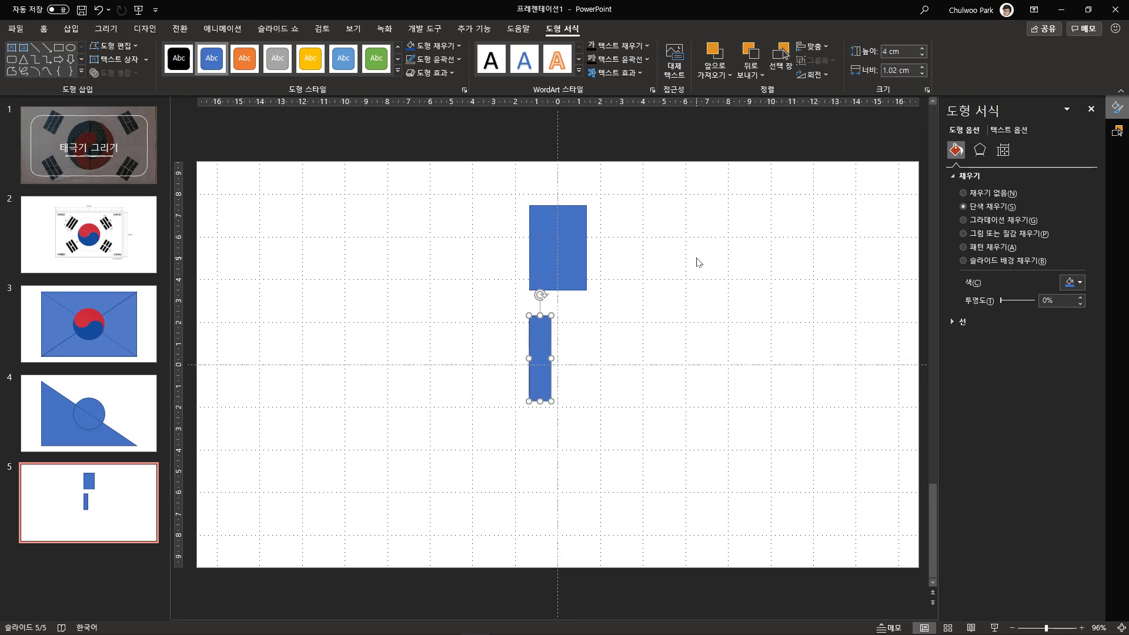
key("XF86Calculator")
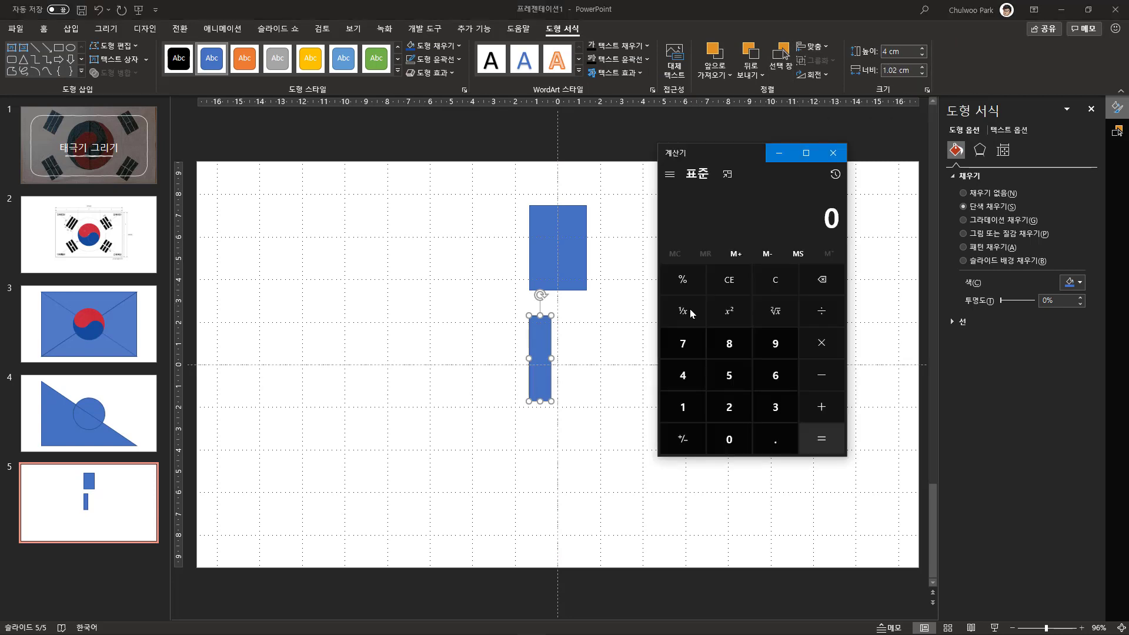
left_click(735, 347)
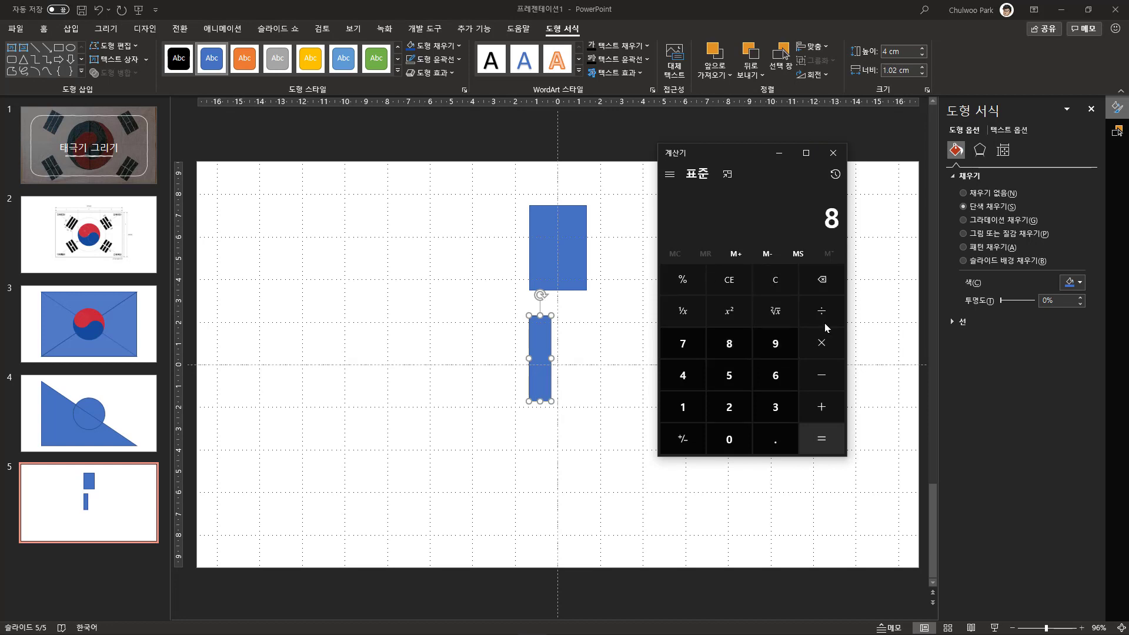
left_click(821, 310)
left_click(685, 406)
left_click(718, 408)
left_click(817, 439)
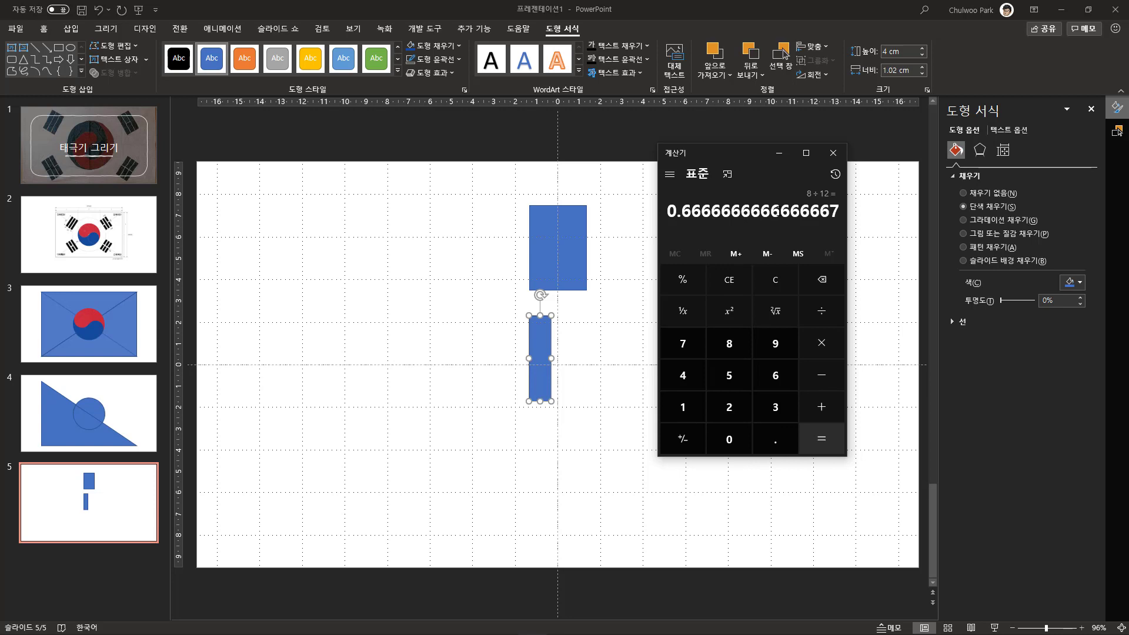
left_click(833, 153)
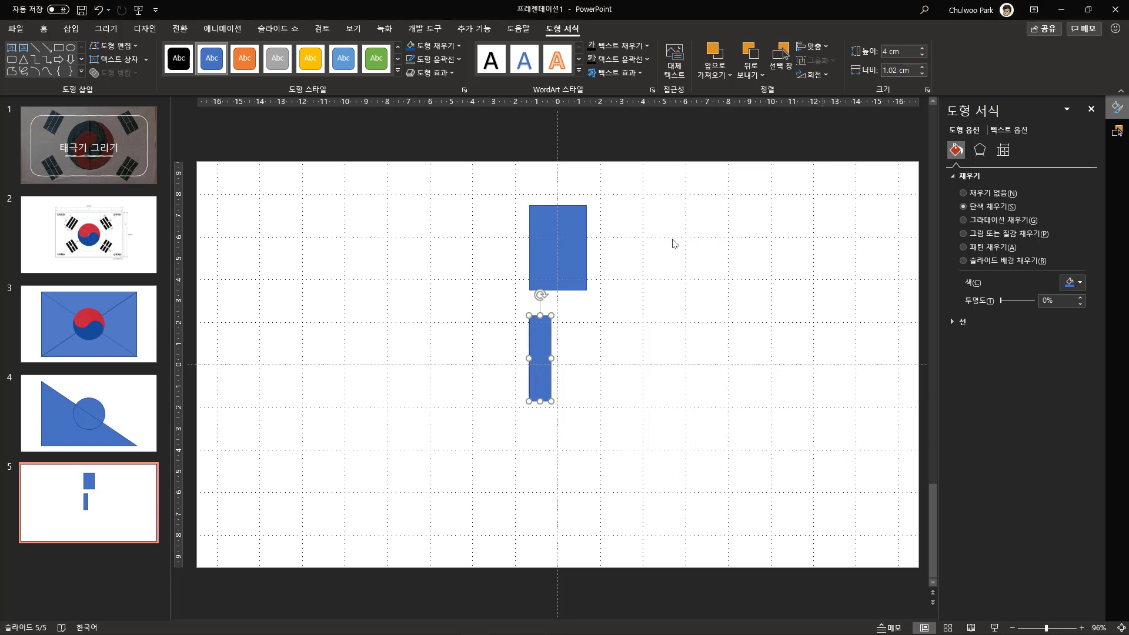
- Set the width of the narrow bar below the large rectangle to 0.67 cm
left_click(894, 71)
double_click(895, 71)
type("0.67")
key("Return")
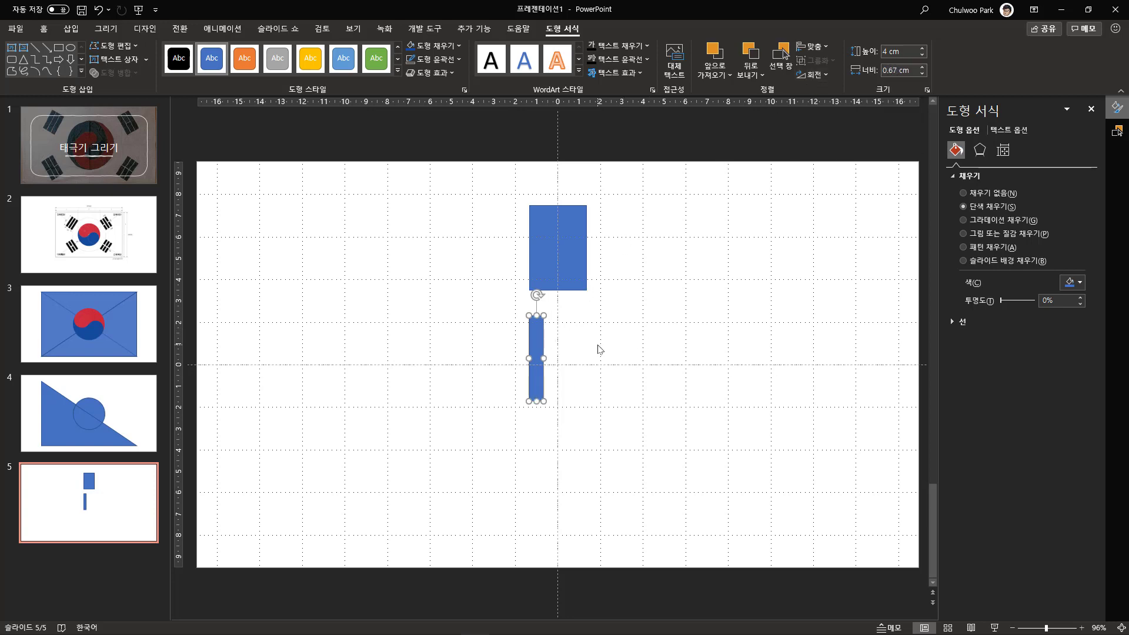
- Duplicate the narrow bar twice and place the copies beside it in a spaced row of three
key("ctrl+d")
key("ctrl+d")
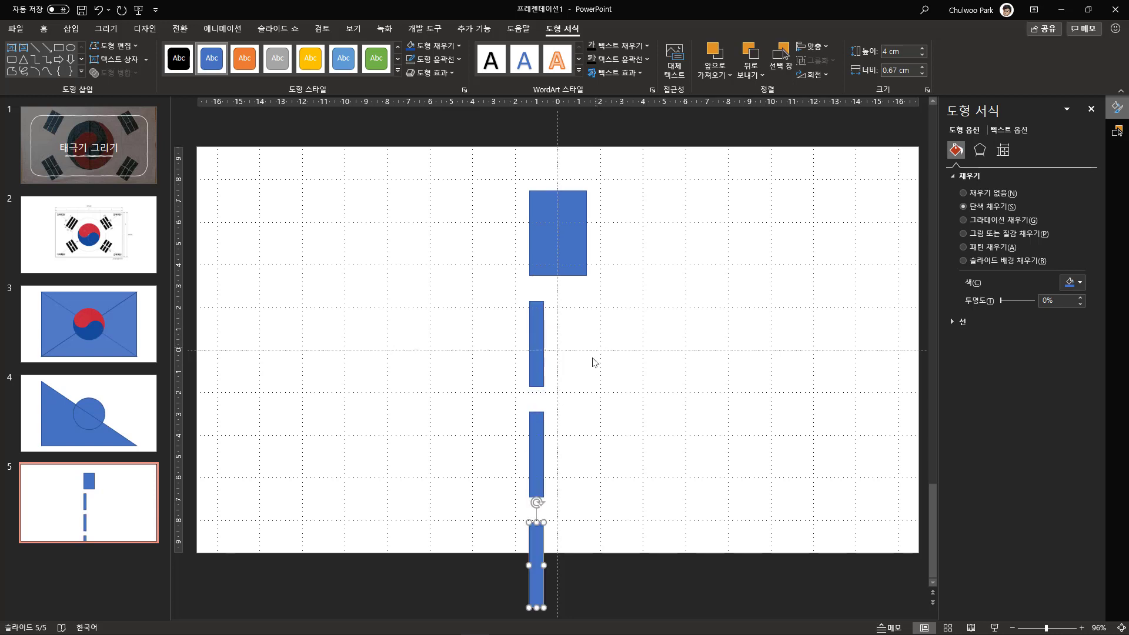
left_click_drag(537, 445, 552, 325)
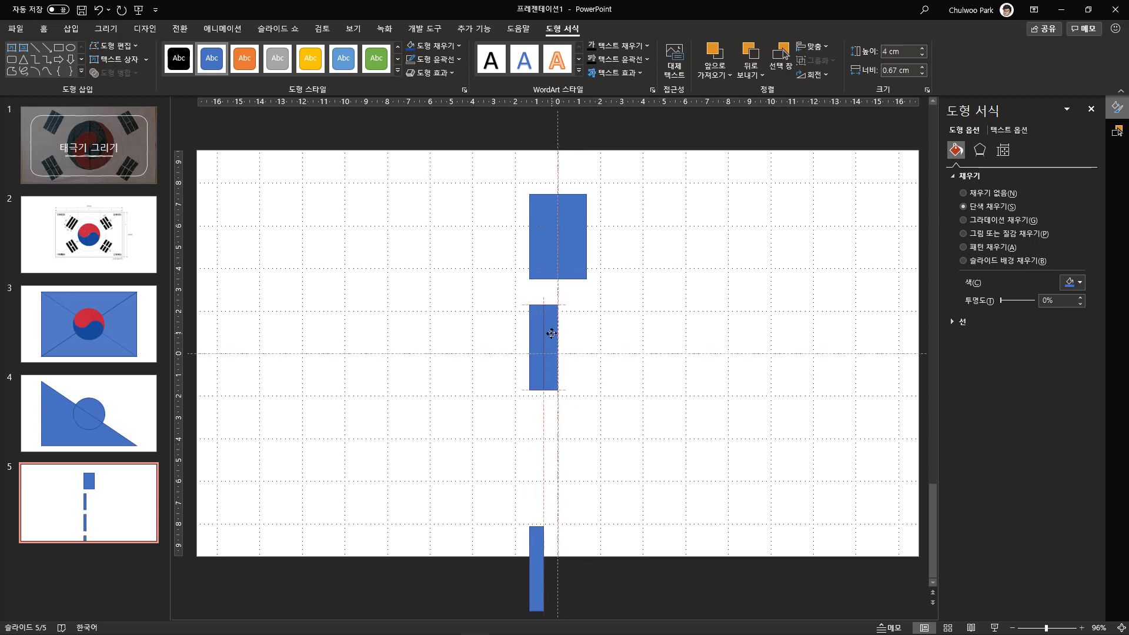
left_click_drag(536, 546, 648, 341)
left_click_drag(560, 352, 599, 353)
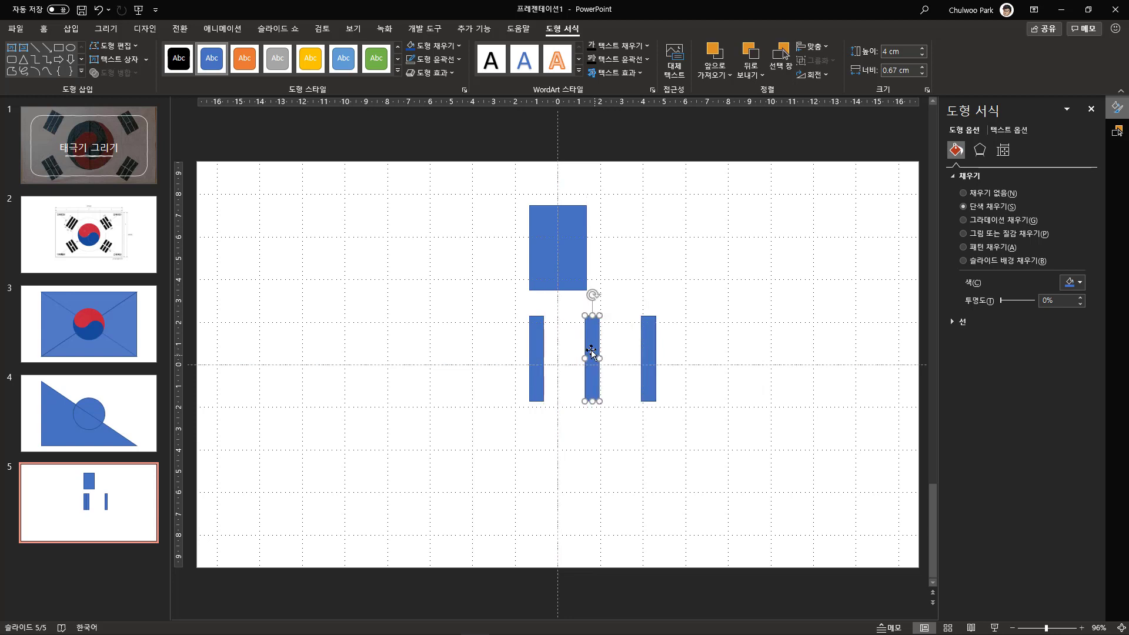
- Check the trigram spacing on slide 2 and move the second and third bars closer to fit the large rectangle's width
left_click(152, 268)
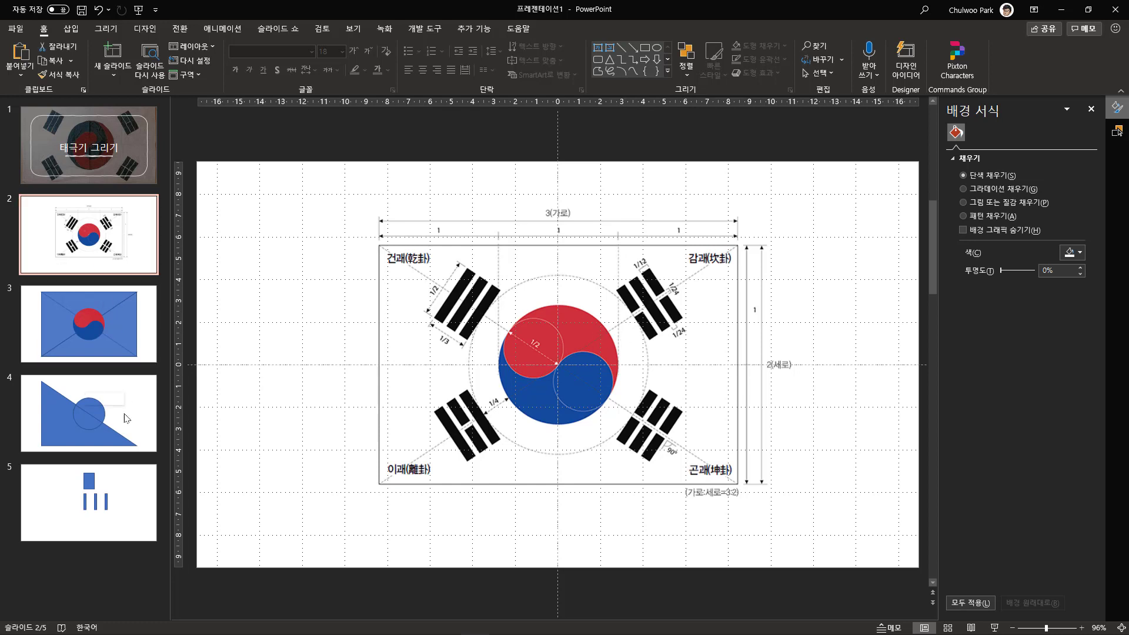
left_click(88, 502)
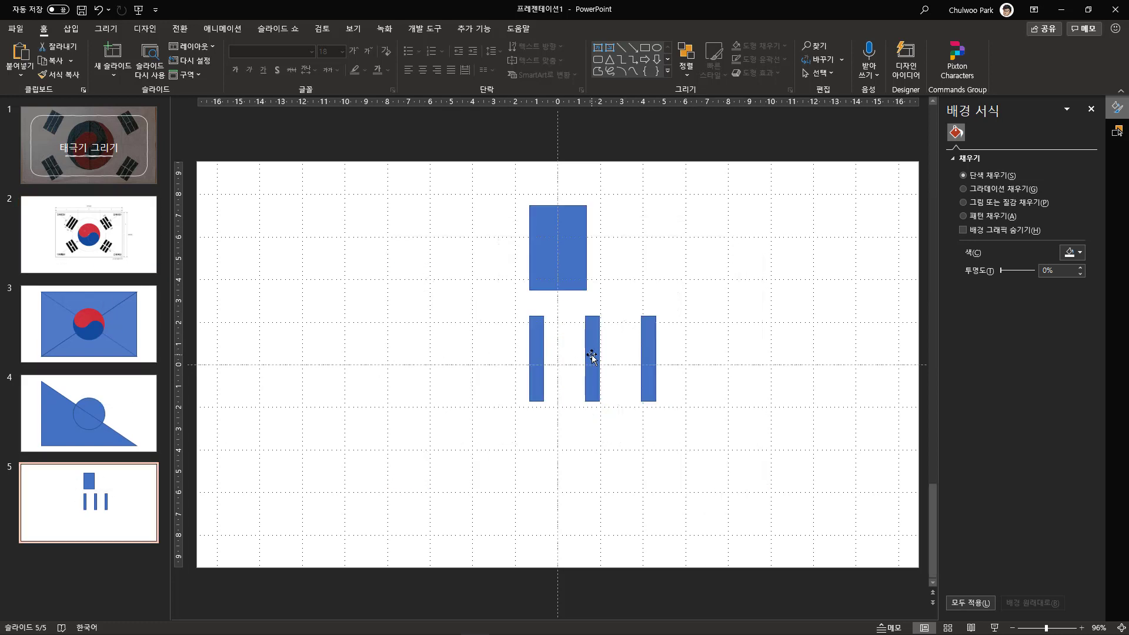
left_click_drag(599, 351, 565, 351)
left_click_drag(649, 348, 580, 348)
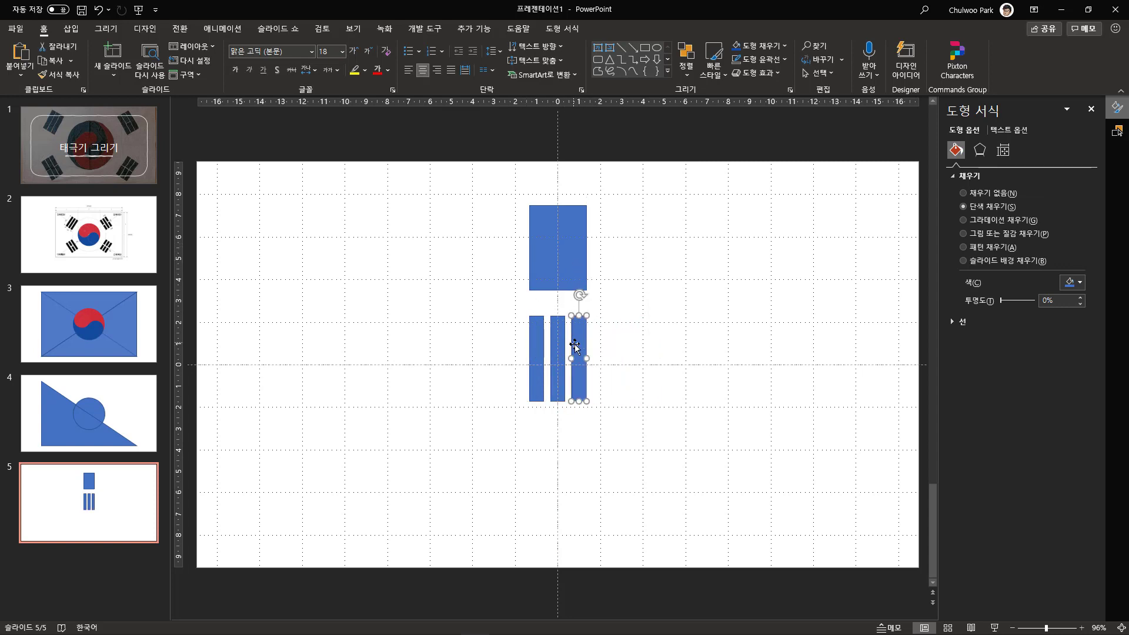
- Shift the third bar slightly inward and align its right edge with the large rectangle's right edge
left_click_drag(580, 348, 573, 348)
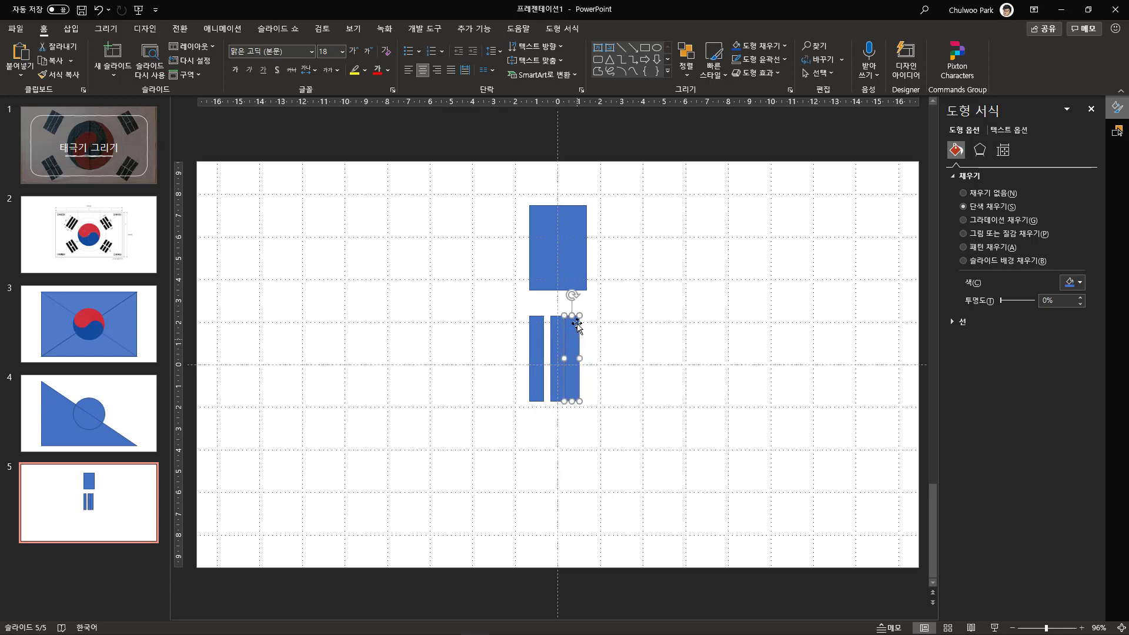
left_click(563, 247, "shift")
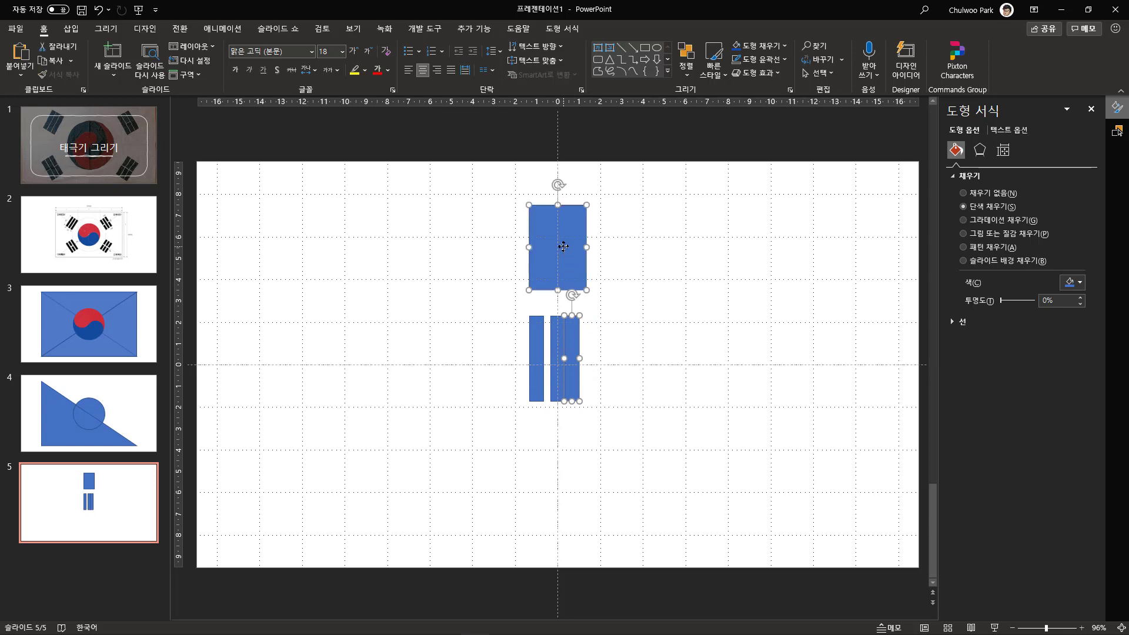
left_click(692, 78)
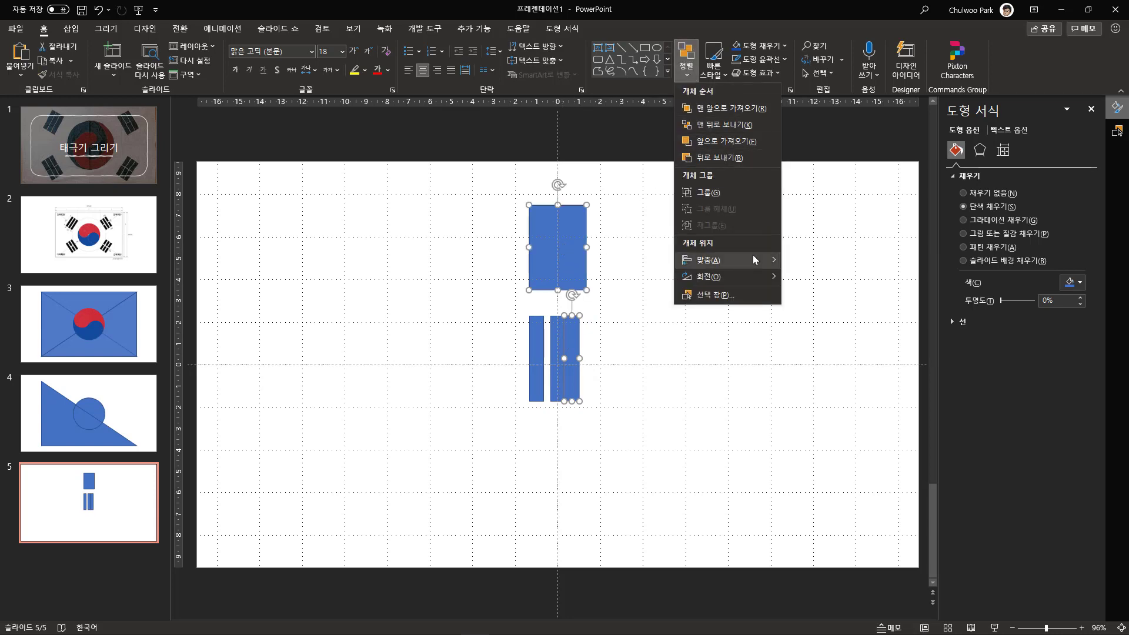
mouse_move(755, 259)
left_click(817, 294)
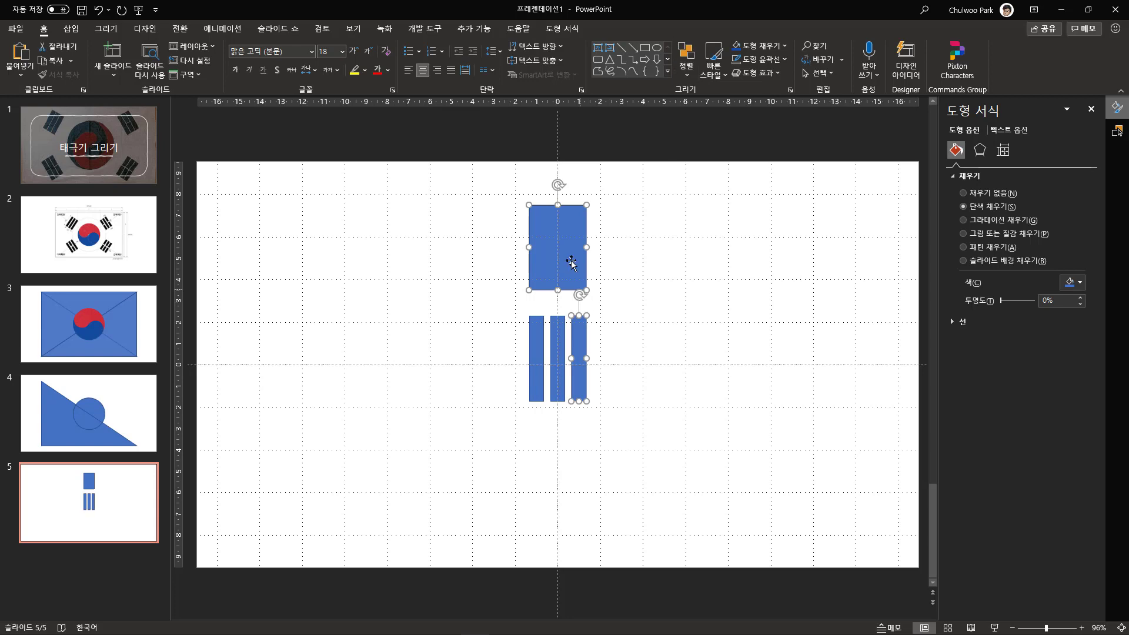
left_click(628, 370)
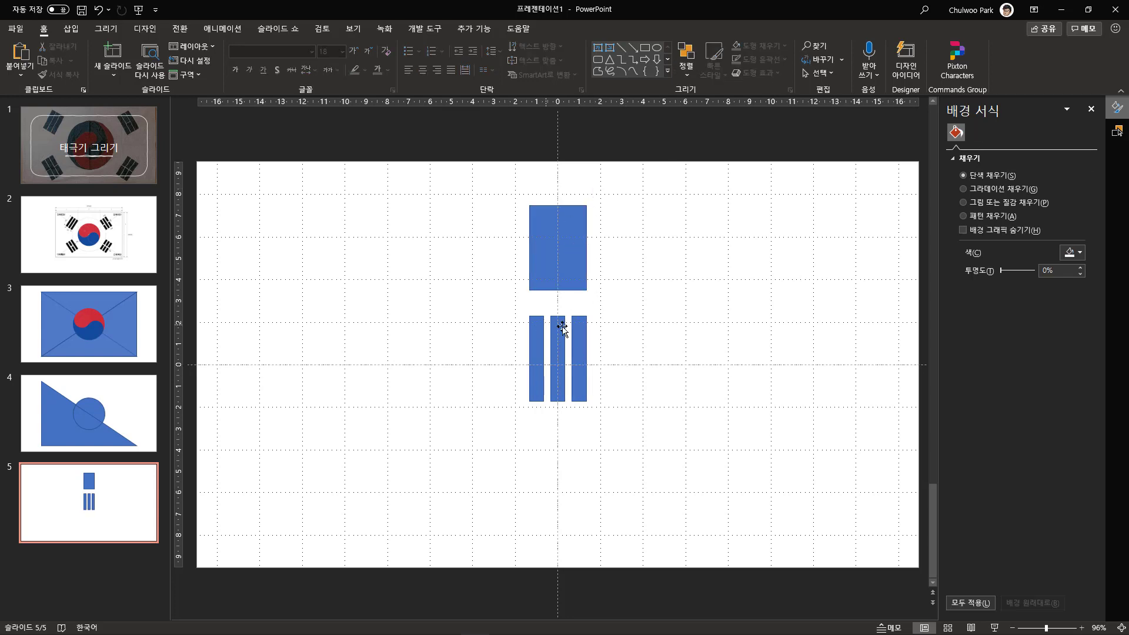
- Align the tops of the three narrow bars and distribute them evenly in the horizontal direction
left_click_drag(638, 432, 478, 296)
left_click(689, 75)
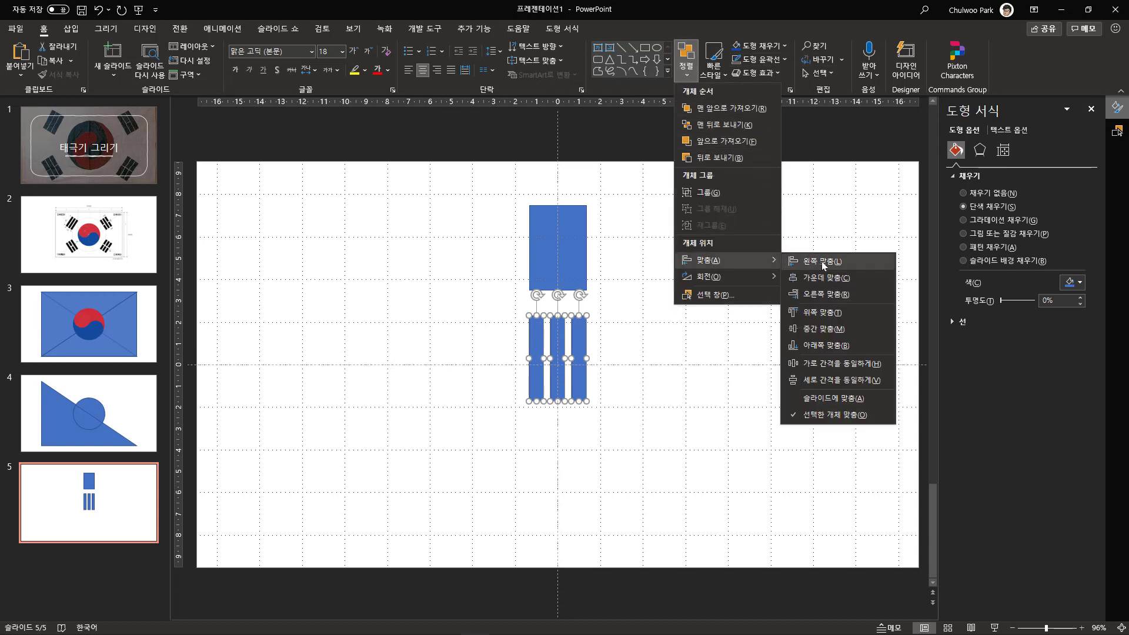
left_click(823, 313)
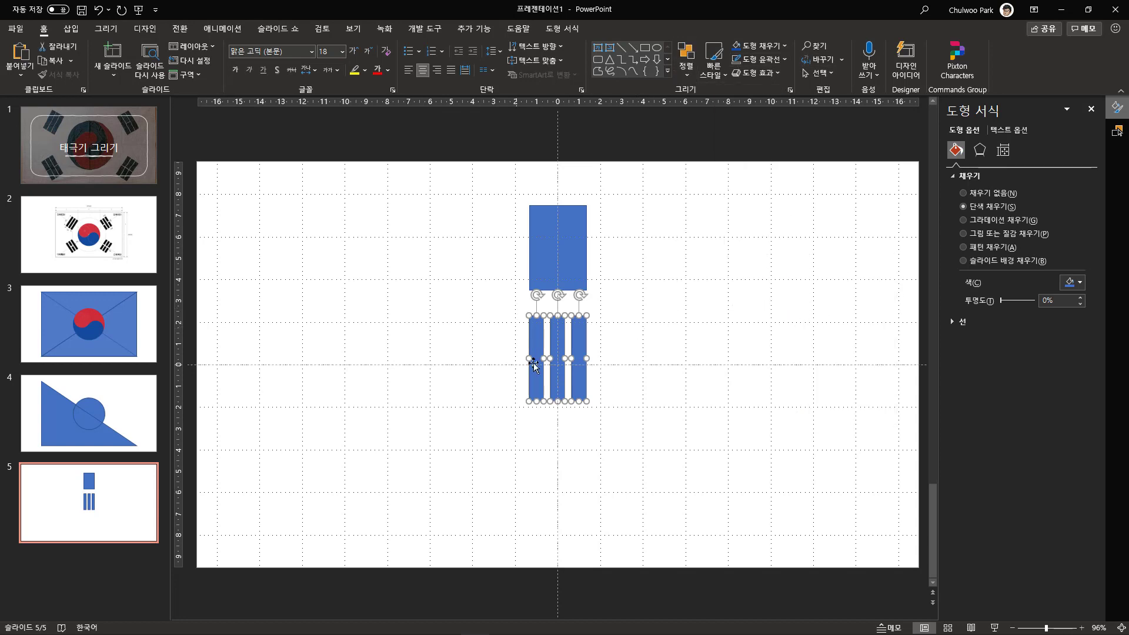
left_click(686, 75)
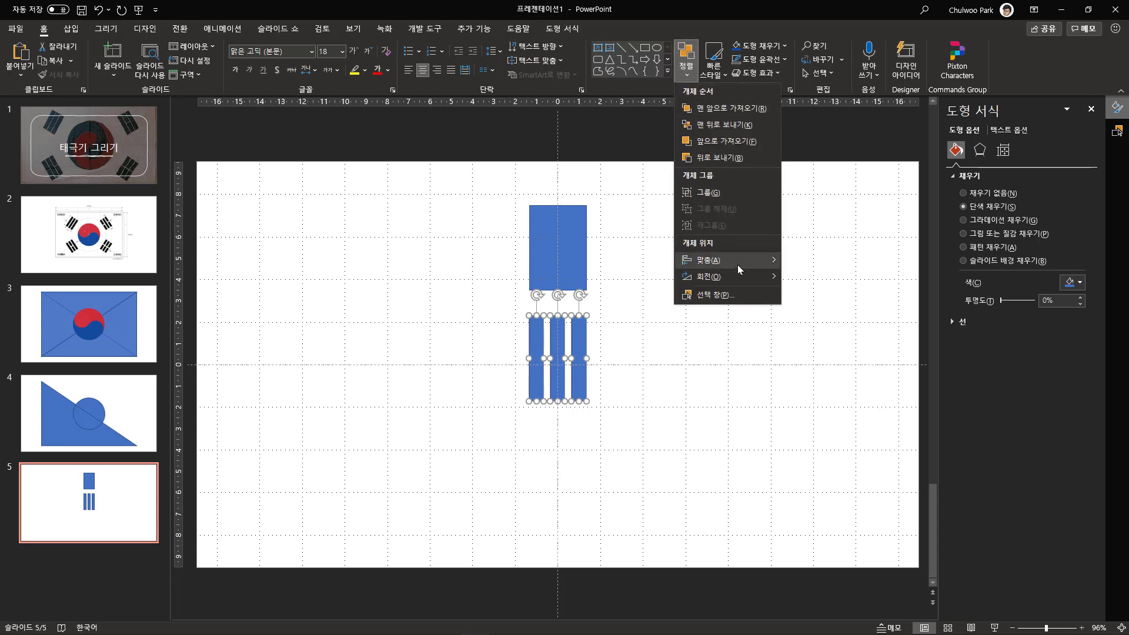
mouse_move(737, 264)
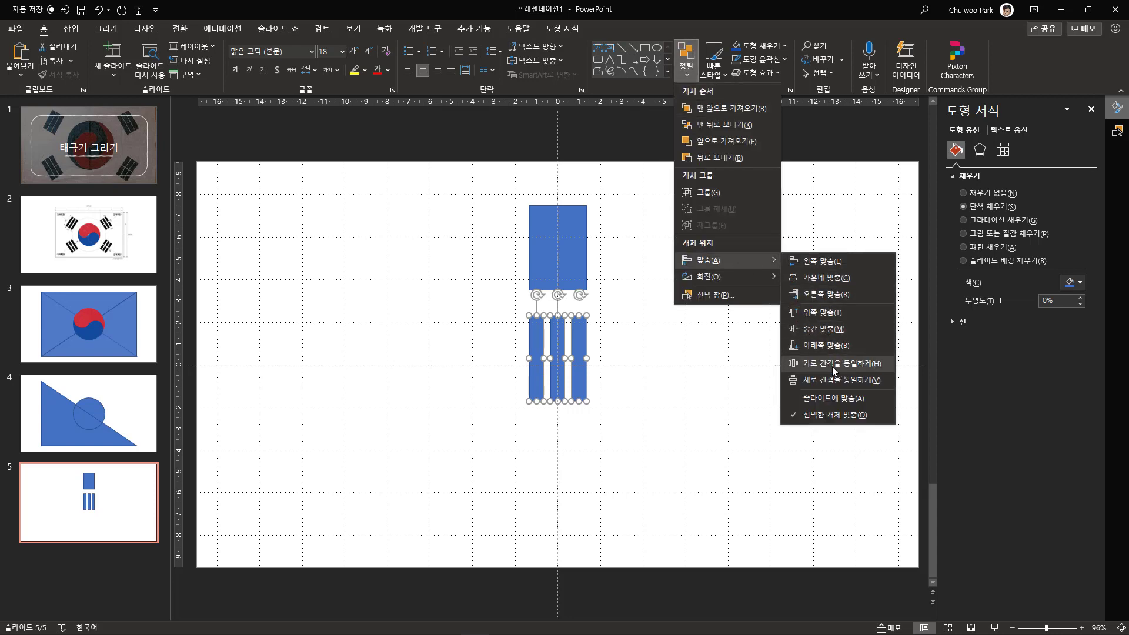
left_click(853, 369)
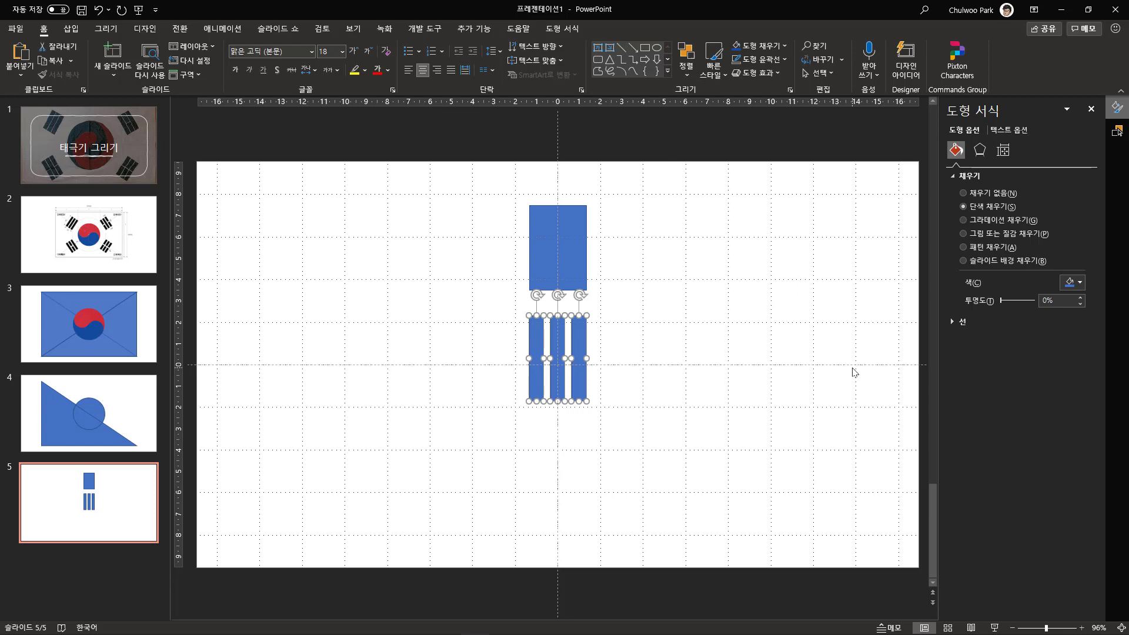
left_click(650, 391)
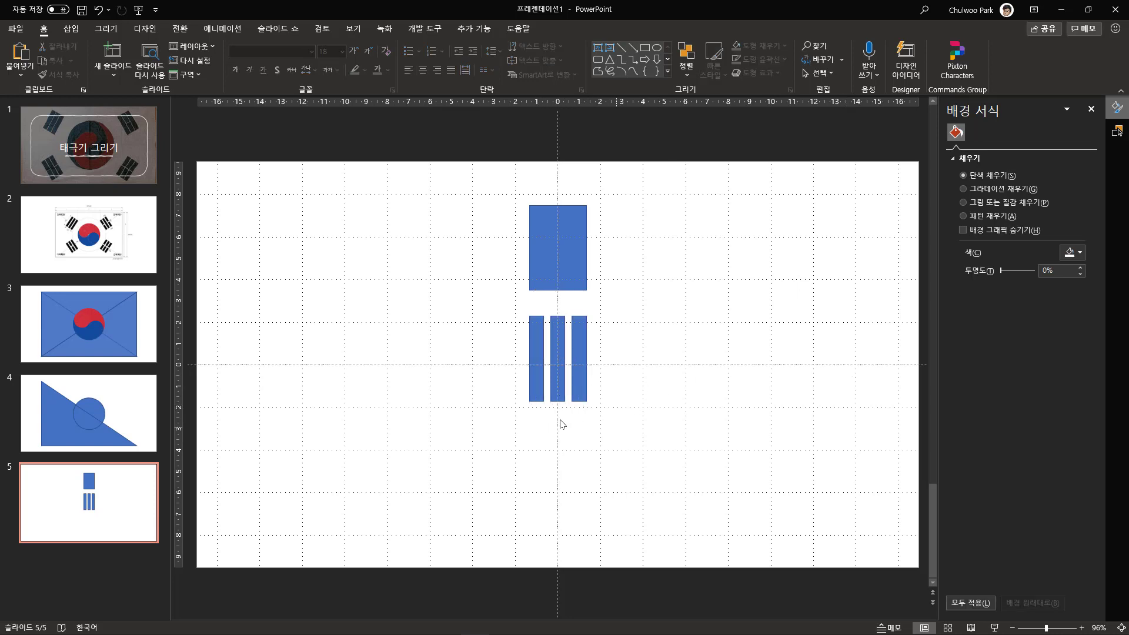
- Remove the outlines of the three narrow bars and fill them black
left_click_drag(619, 426, 480, 301)
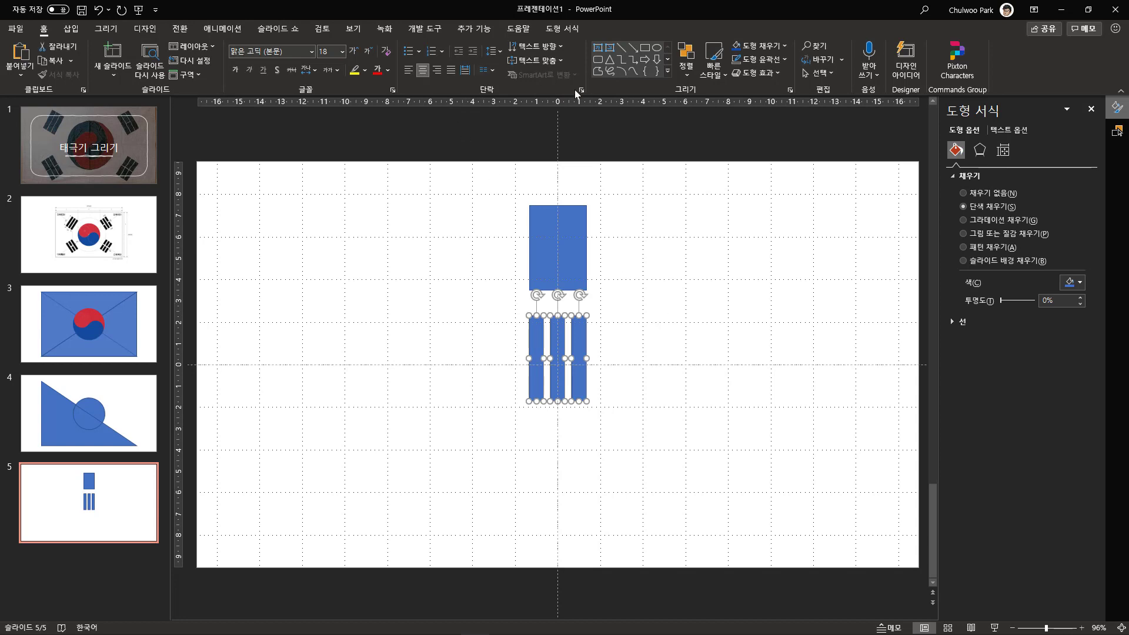
left_click(565, 31)
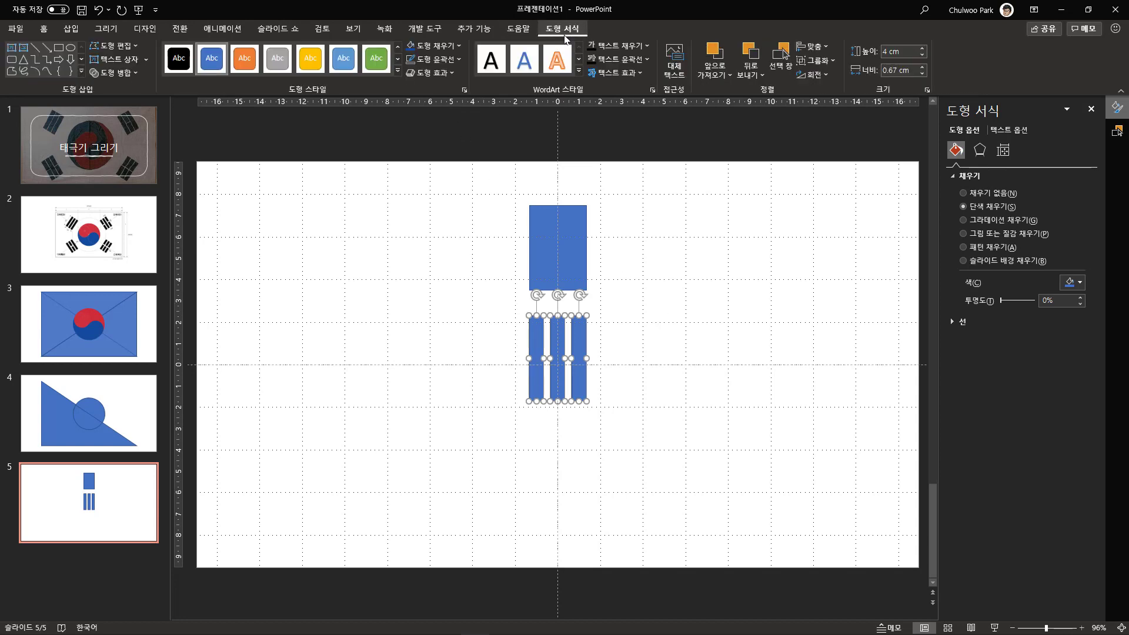
left_click(462, 62)
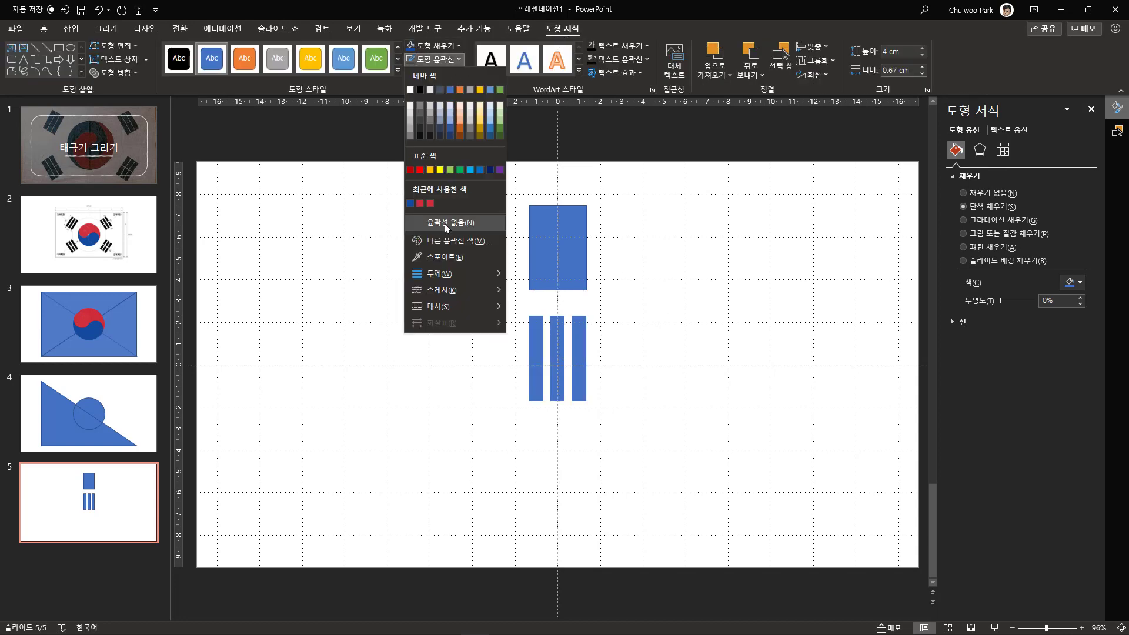
left_click(444, 224)
left_click(458, 47)
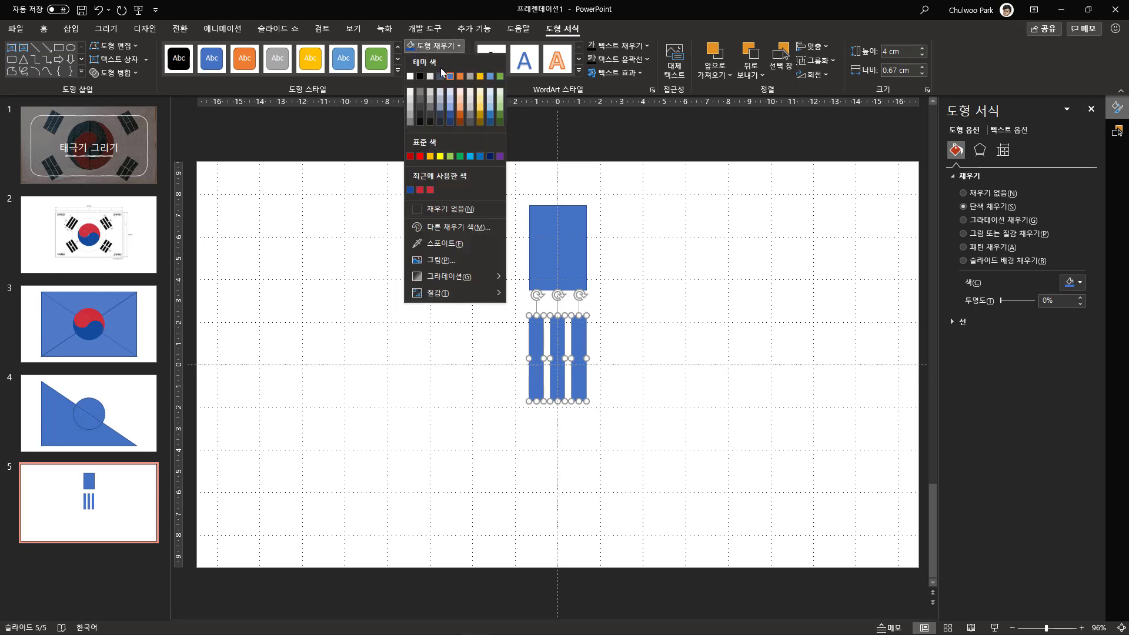
left_click(420, 76)
left_click(617, 448)
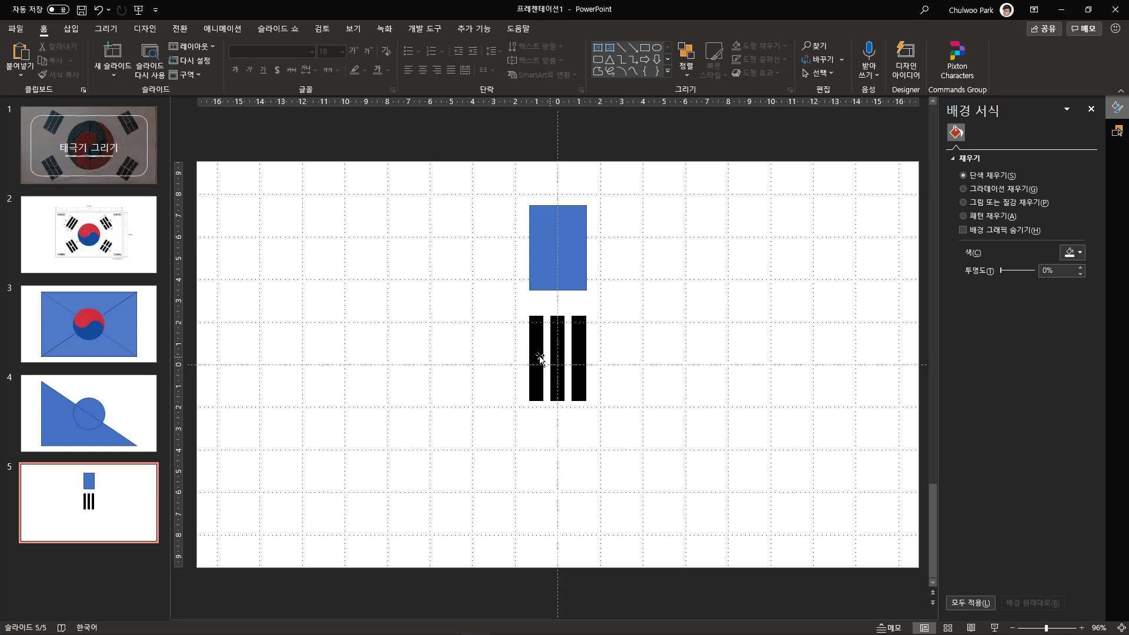
- Check the broken bars on slide 2 and lay a new rectangle, 0.33 cm by about 3.77 cm, horizontally across the middle of the three bars
left_click(87, 241)
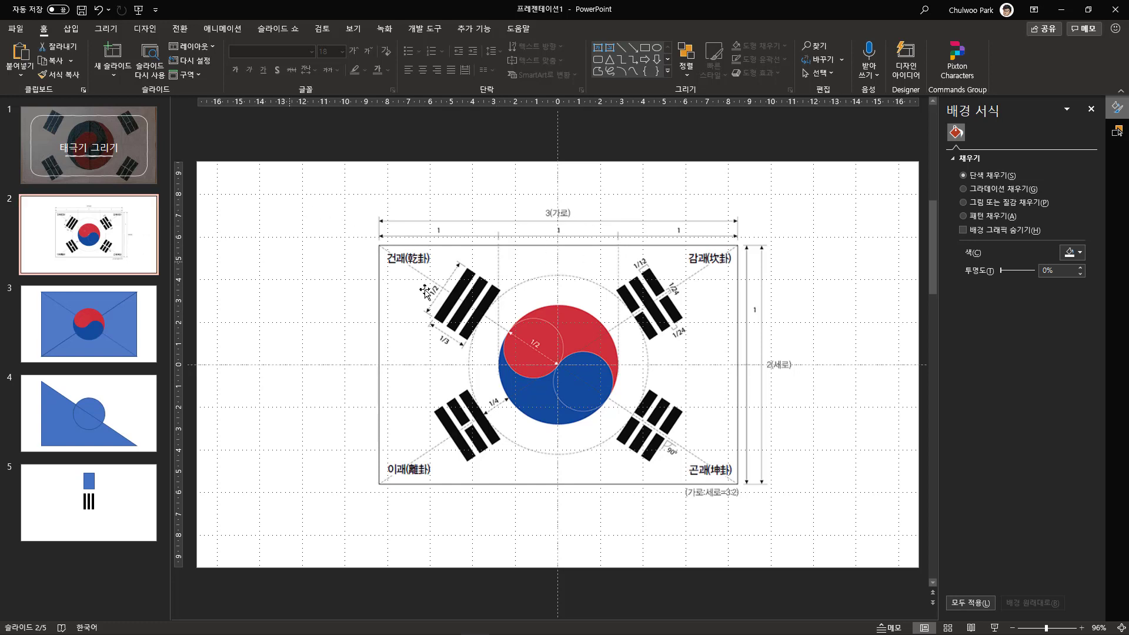
left_click(118, 483)
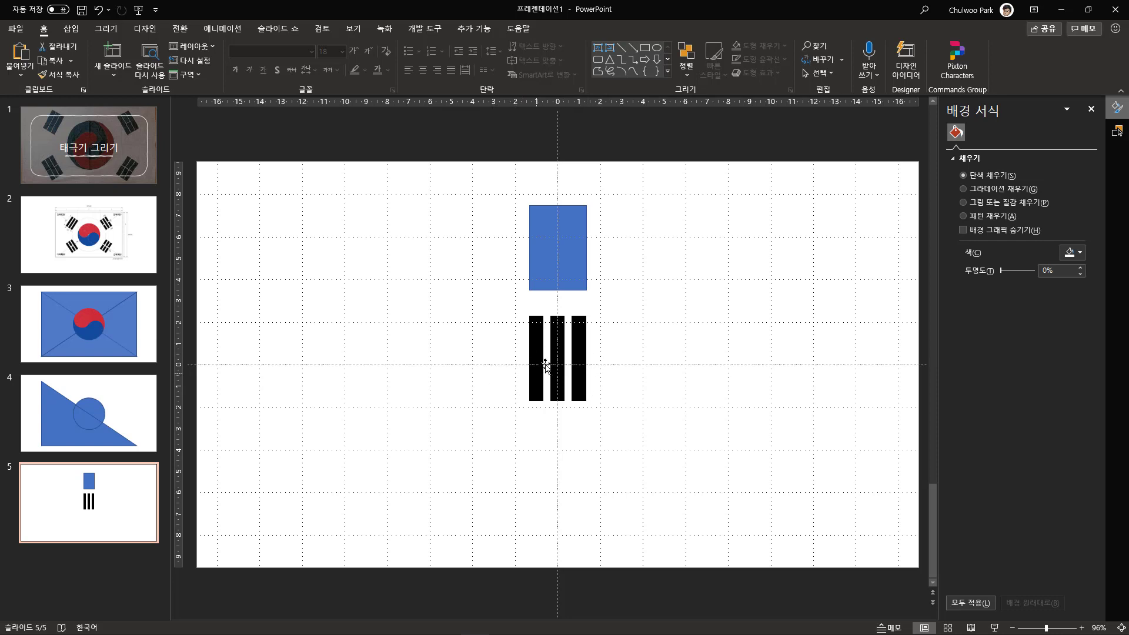
left_click_drag(507, 310, 643, 424)
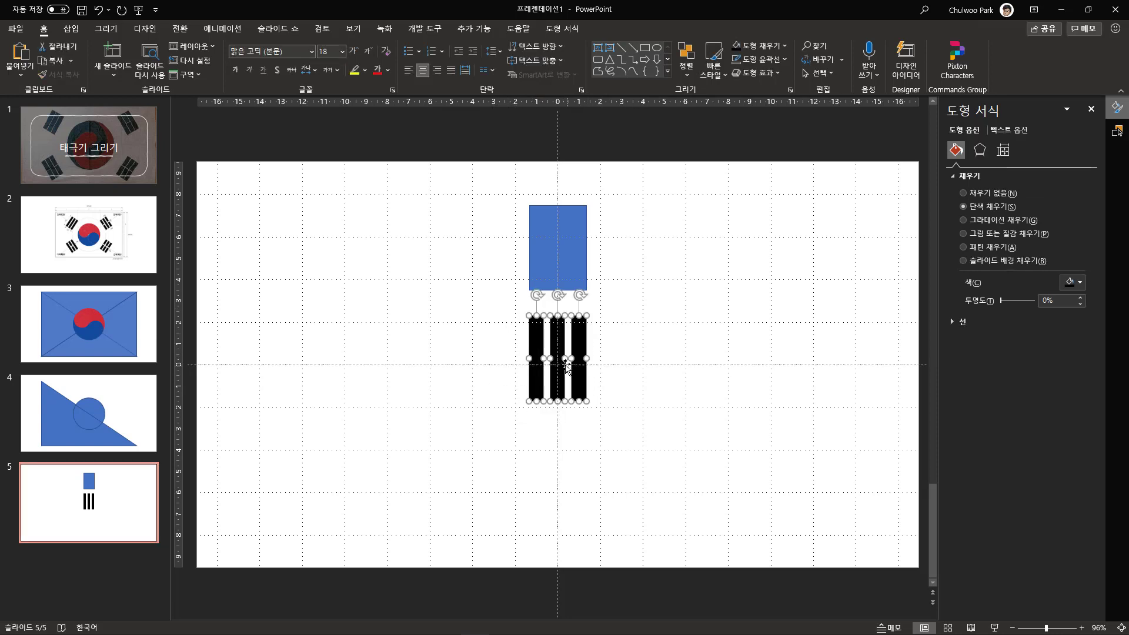
left_click(70, 28)
left_click(220, 79)
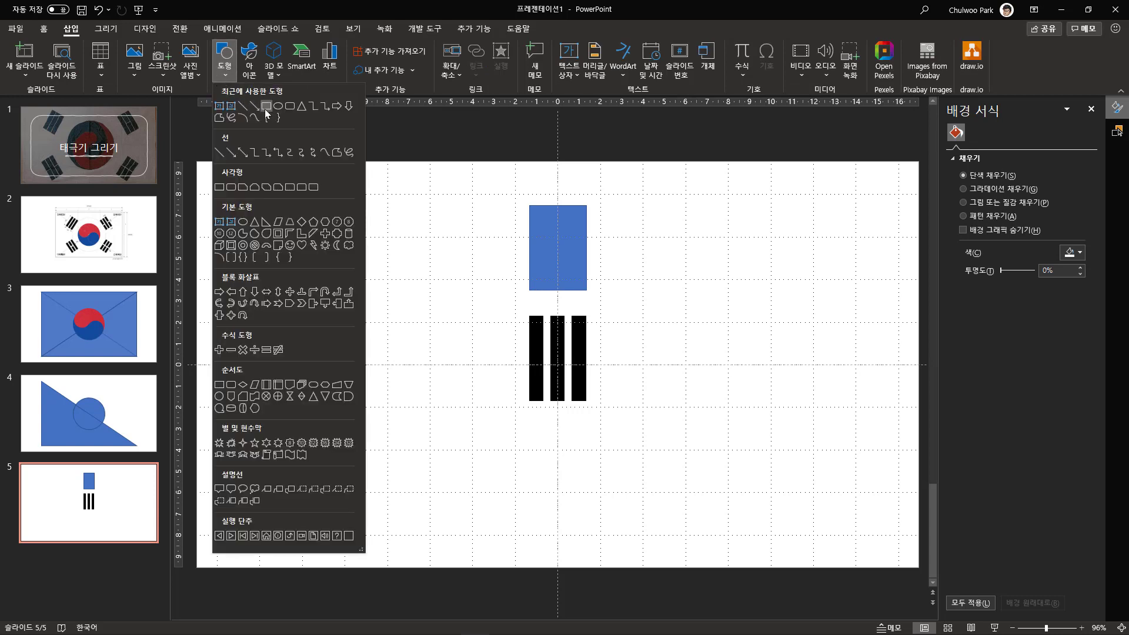
left_click(265, 113)
mouse_move(566, 498)
left_mouse_down()
mouse_move(594, 522)
mouse_move(564, 397)
mouse_move(548, 394)
mouse_move(540, 471)
mouse_move(576, 471)
mouse_move(564, 433)
mouse_move(585, 451)
mouse_move(574, 450)
left_mouse_up()
left_click(605, 444)
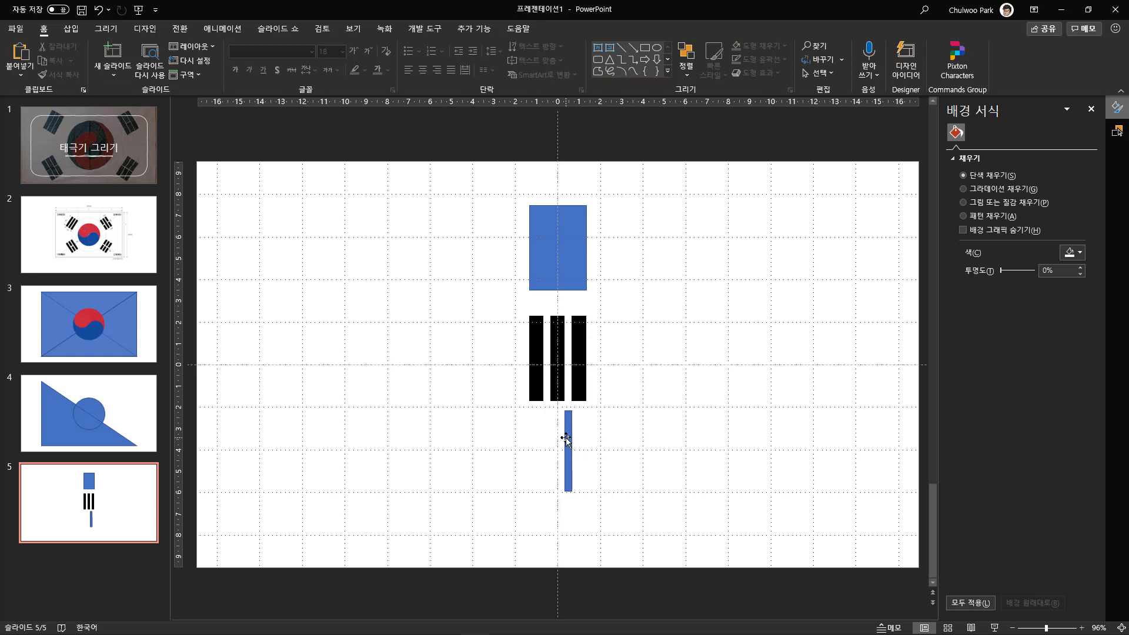
left_click(567, 436)
left_click_drag(568, 391, 587, 356)
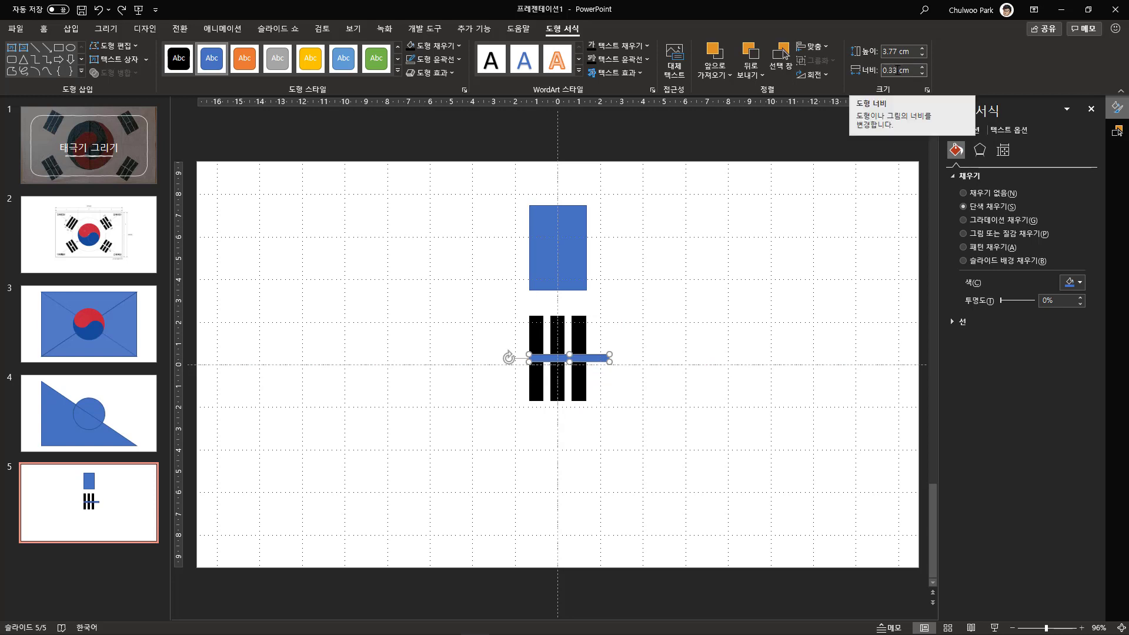
double_click(898, 70)
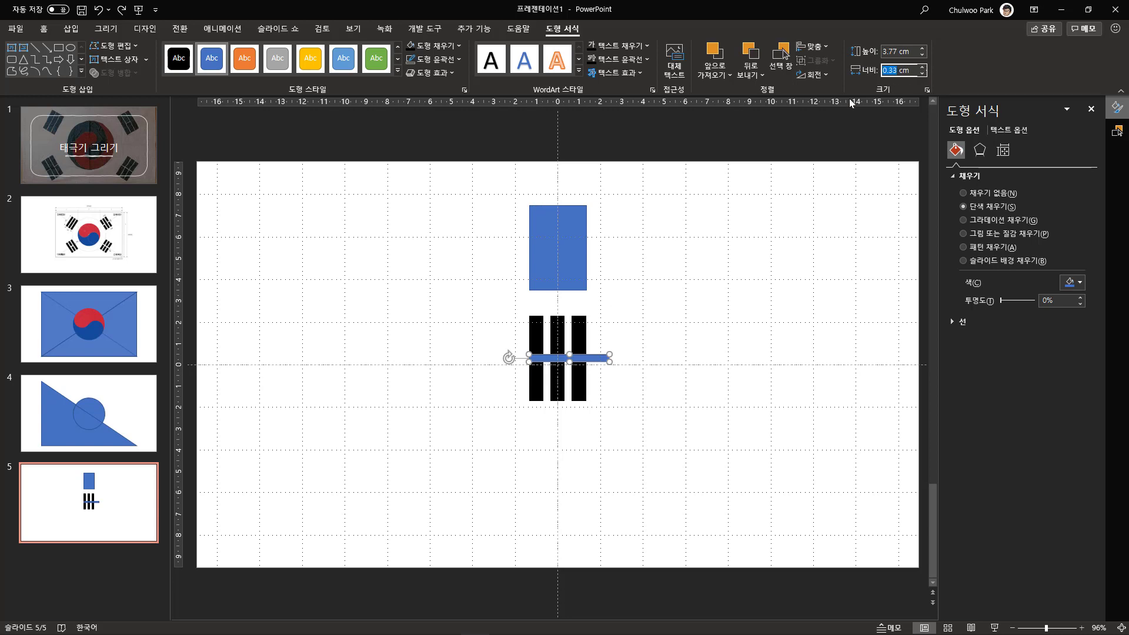
type("2.67")
key("Return")
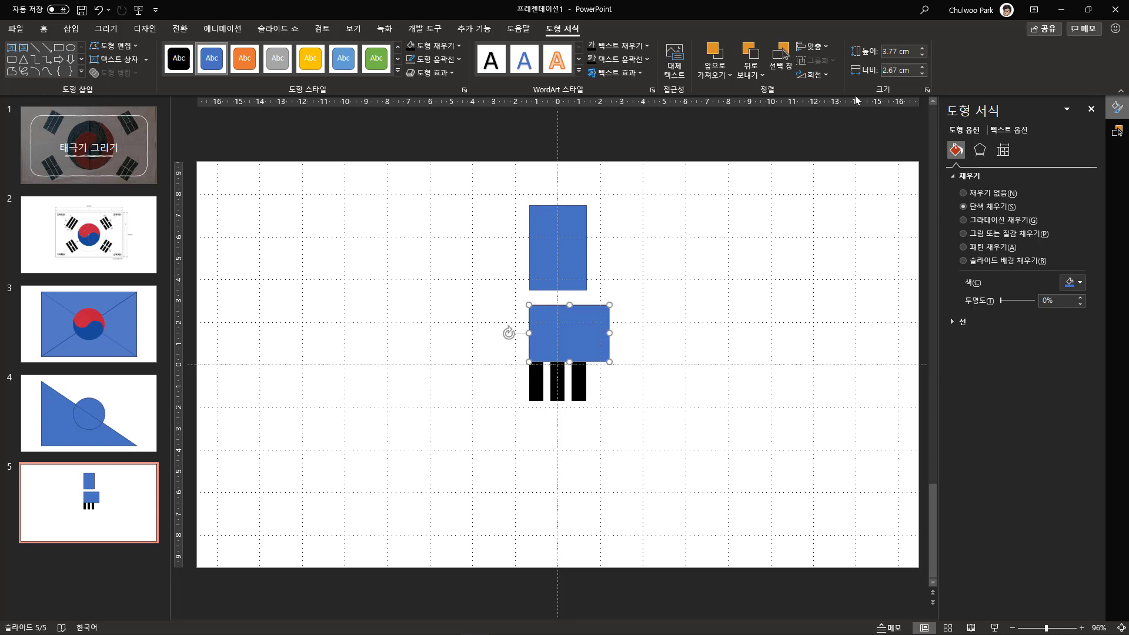
key("ctrl+z")
- Set the height of the thin rectangle crossing the bars to 2.67 cm
left_click(899, 51)
left_click_drag(898, 51, 870, 52)
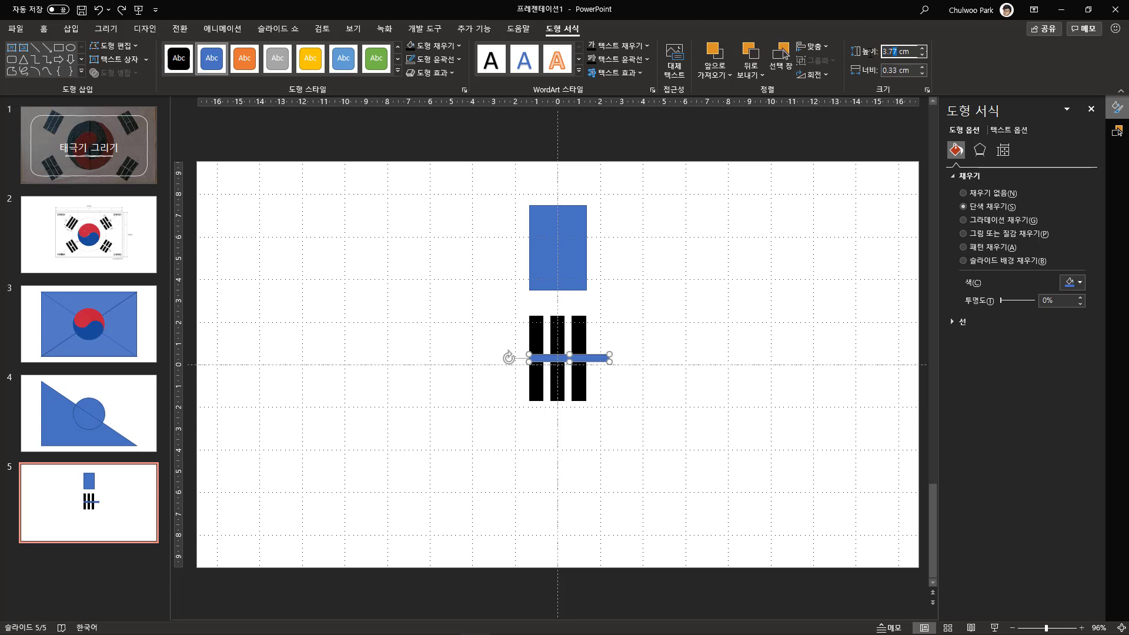
type("2.67")
key("Return")
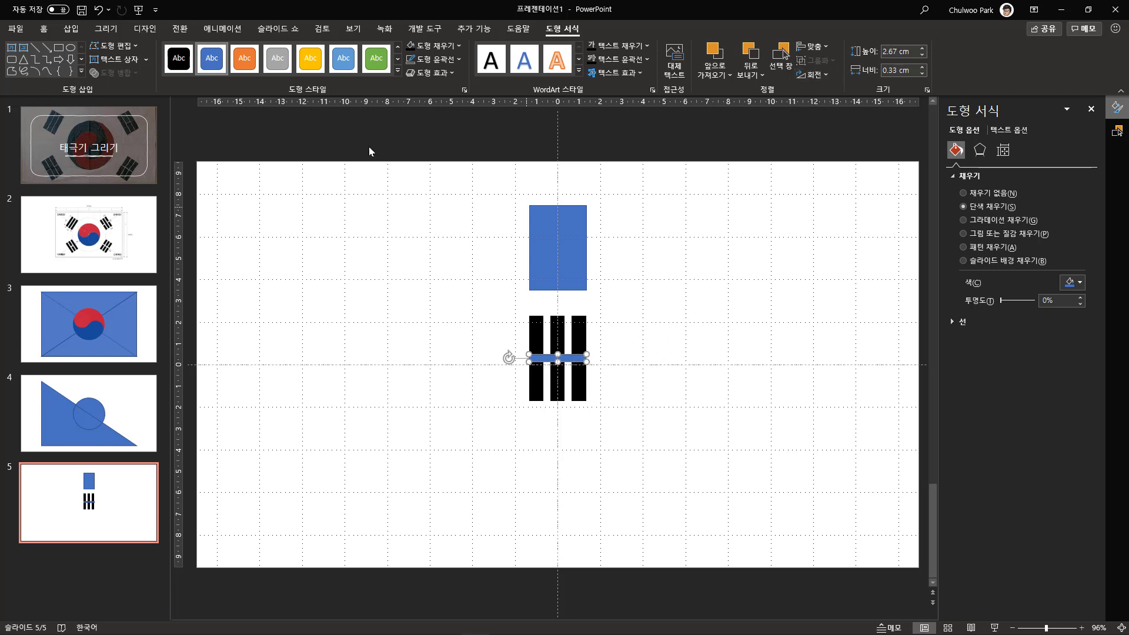
- Fill the thin crossing rectangle white and remove its outline
left_click(458, 61)
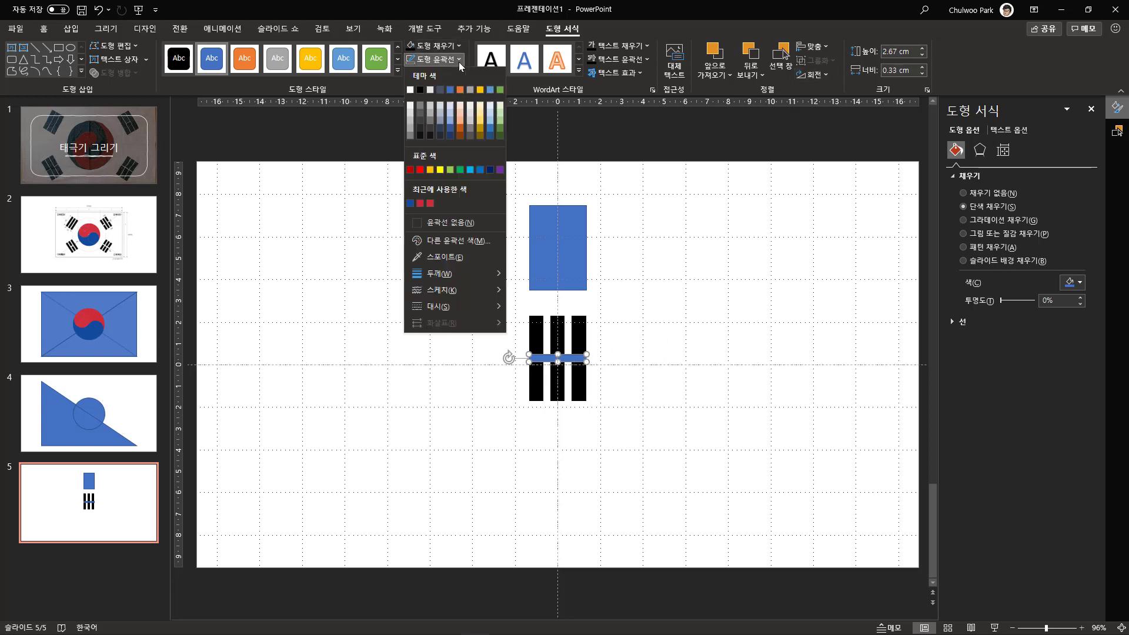
left_click(440, 222)
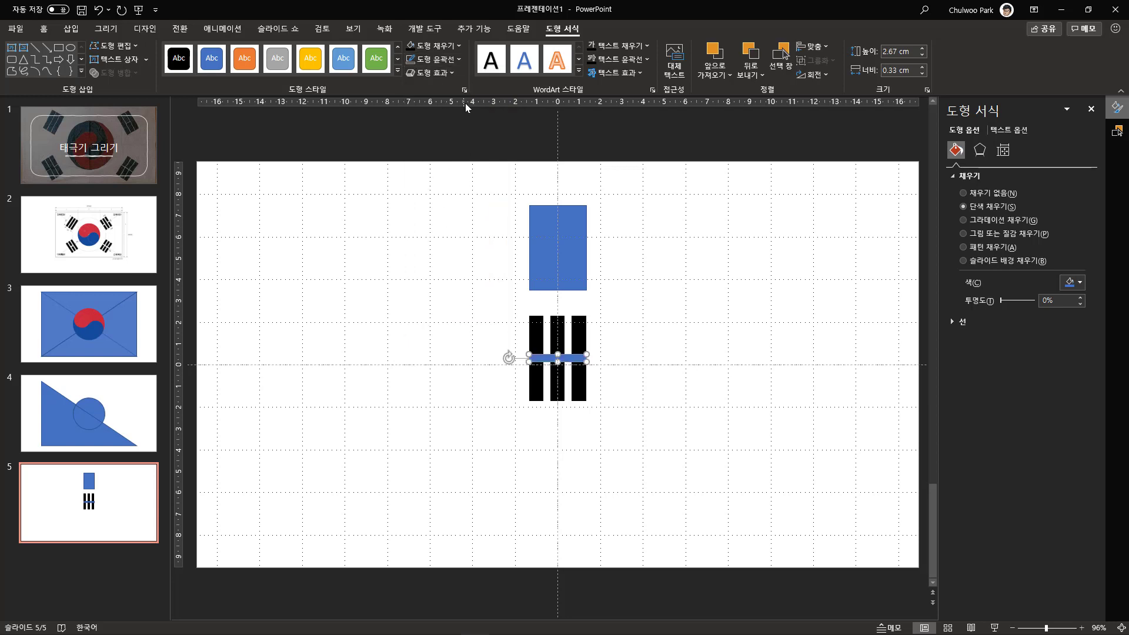
left_click(459, 59)
left_click(676, 291)
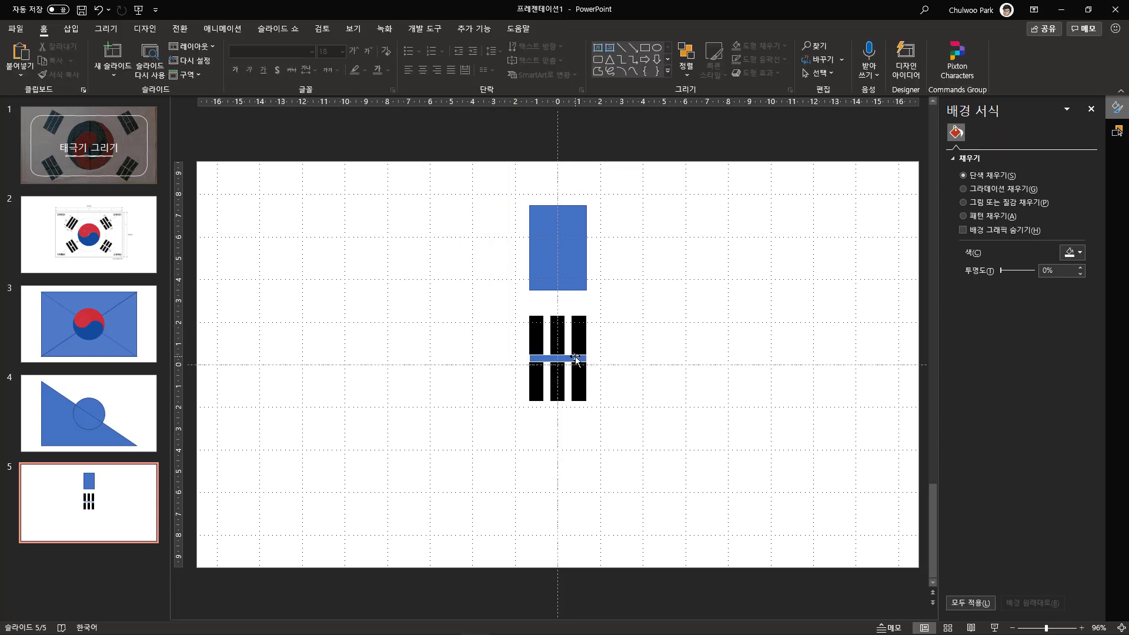
left_click(575, 357)
left_click(569, 31)
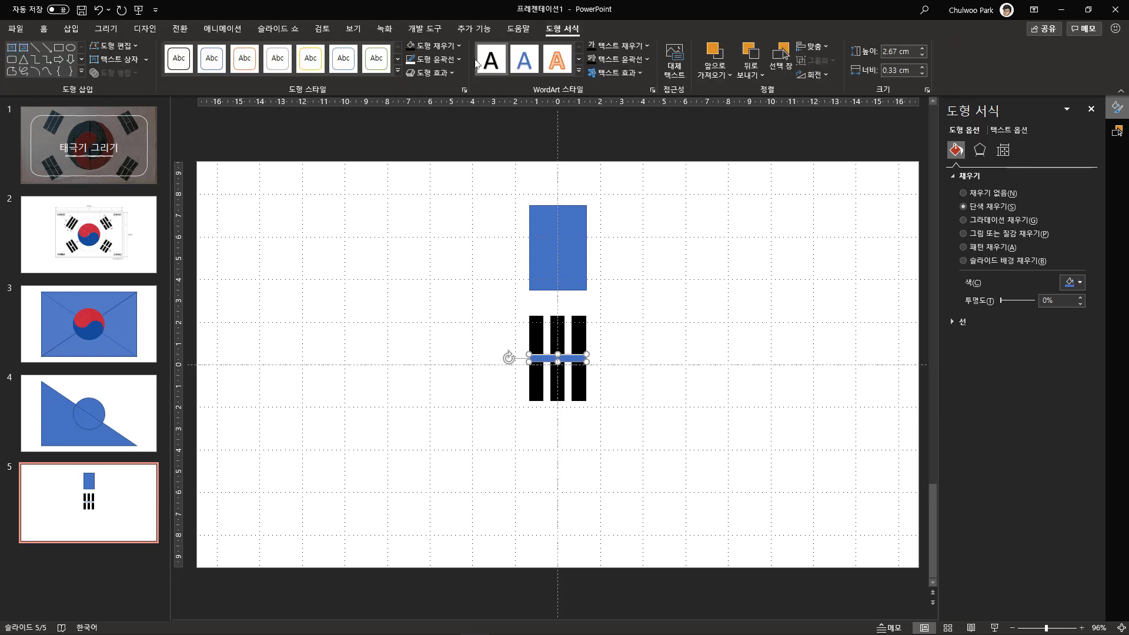
left_click(459, 46)
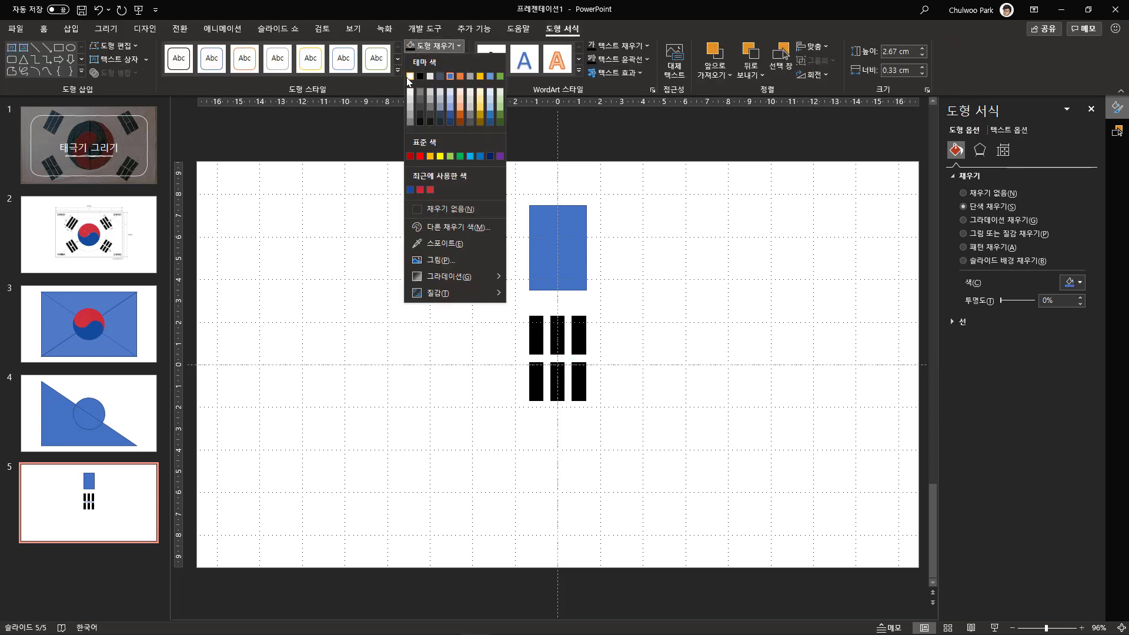
left_click(410, 76)
left_click(458, 60)
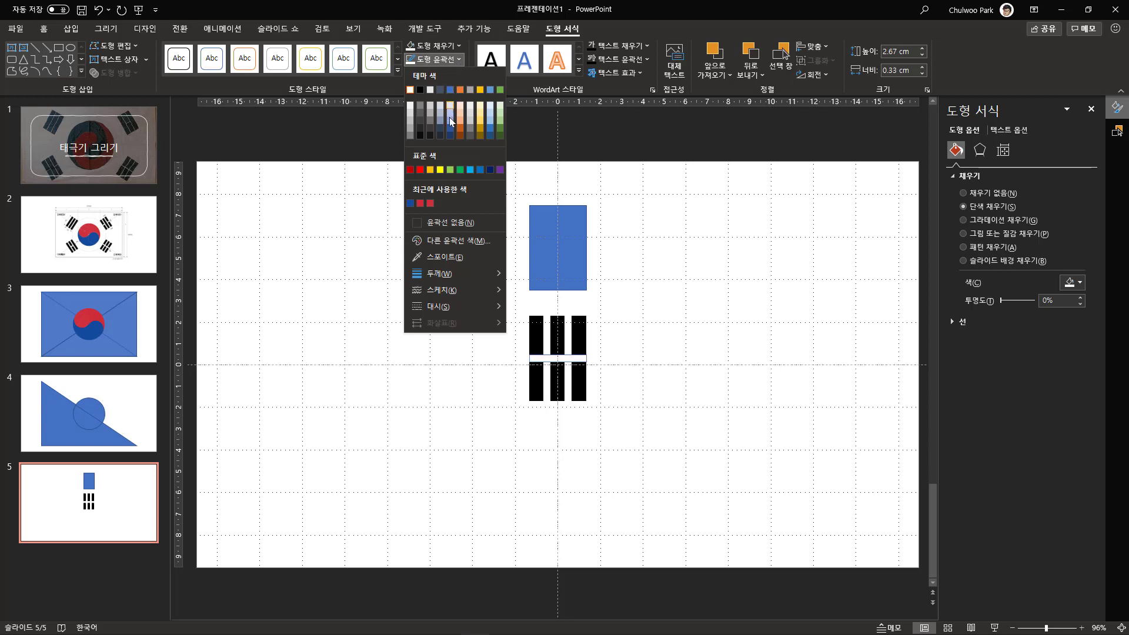
left_click(463, 221)
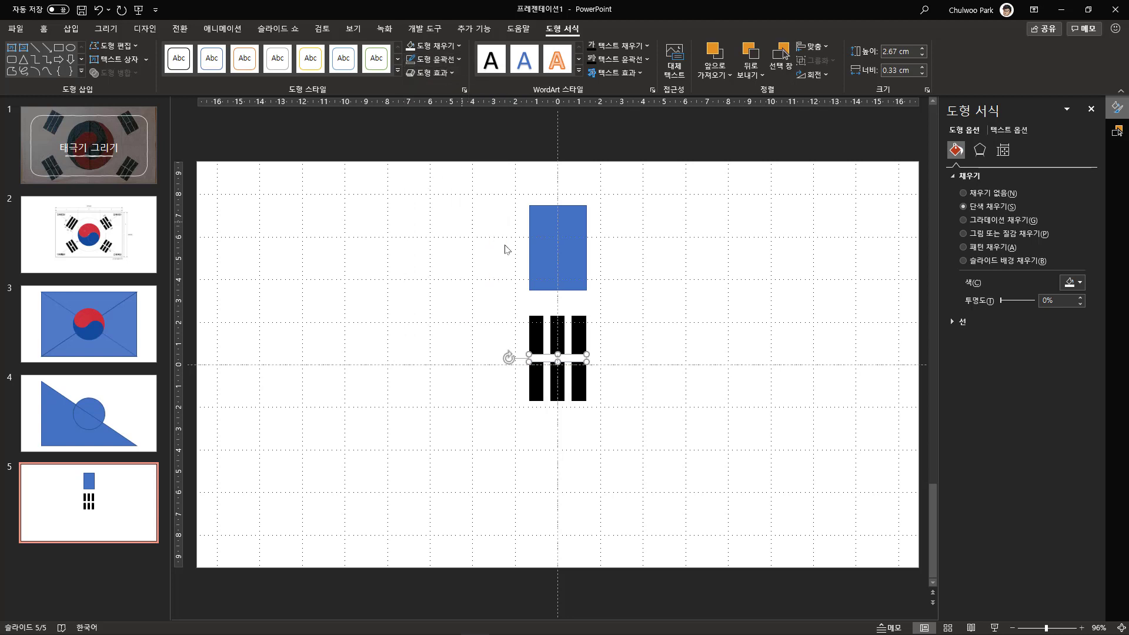
left_click(650, 356)
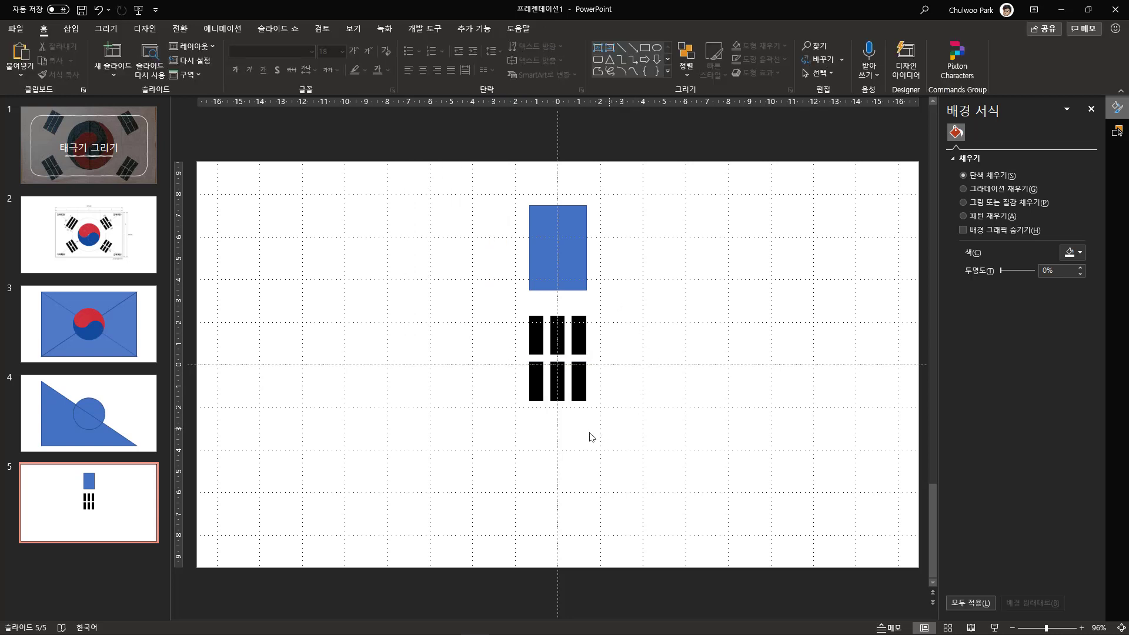
- Group the three black bars with the white crossing strip and move the group to the slide's left half
left_click_drag(624, 441, 478, 311)
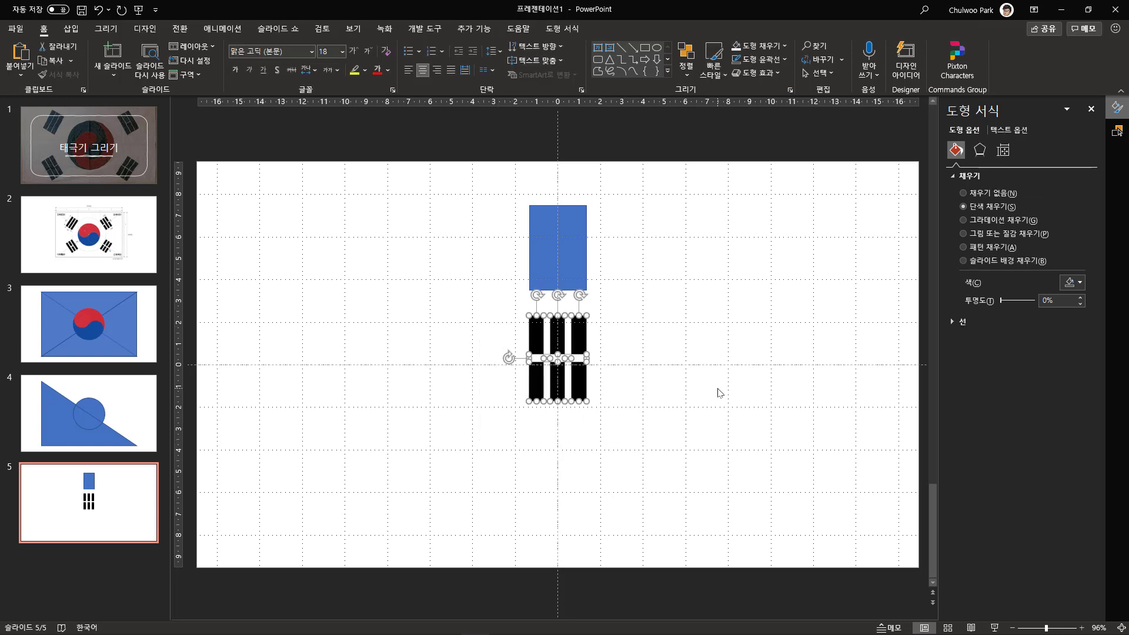
key("ctrl+g")
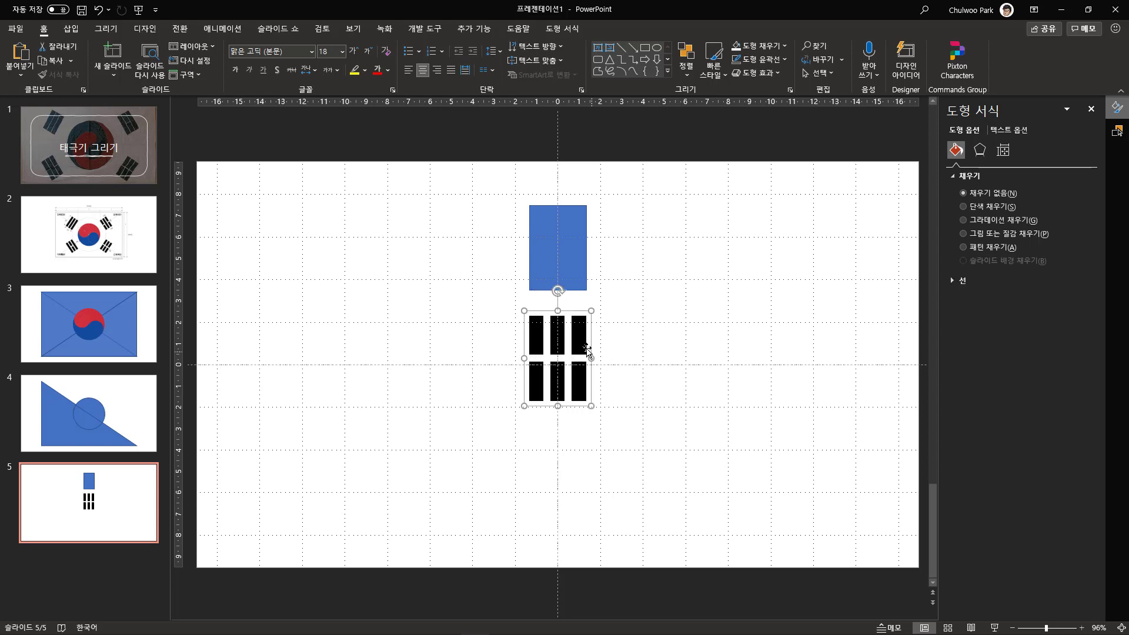
left_click_drag(588, 348, 389, 350)
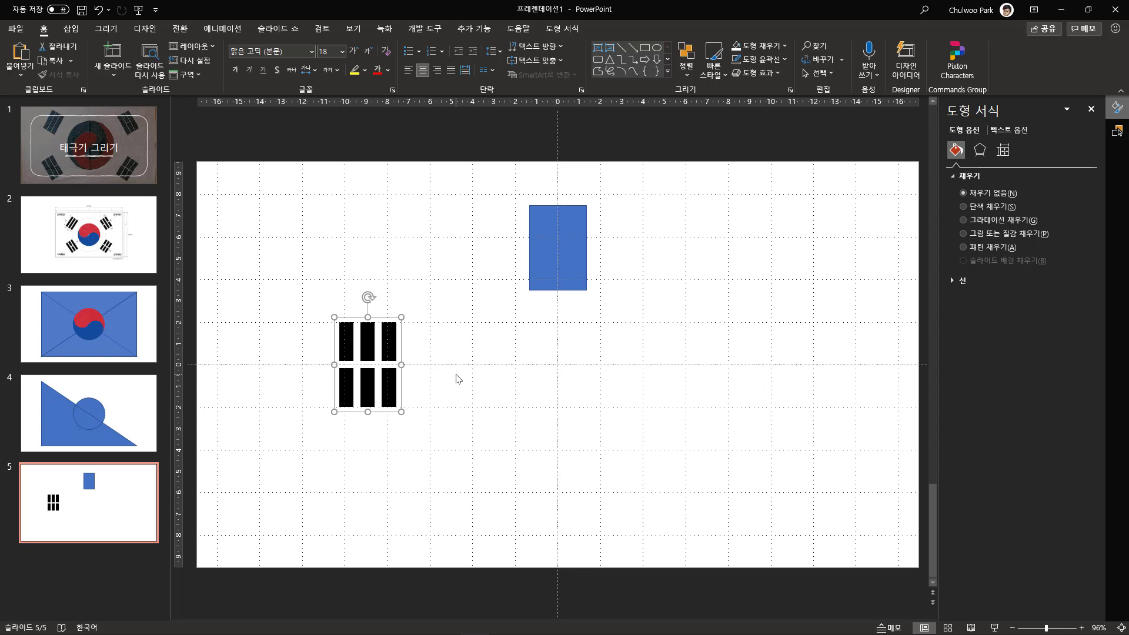
- Duplicate the trigram group three times and spread the copies into a level row of four
key("ctrl+d")
key("ctrl+d")
key("ctrl+d")
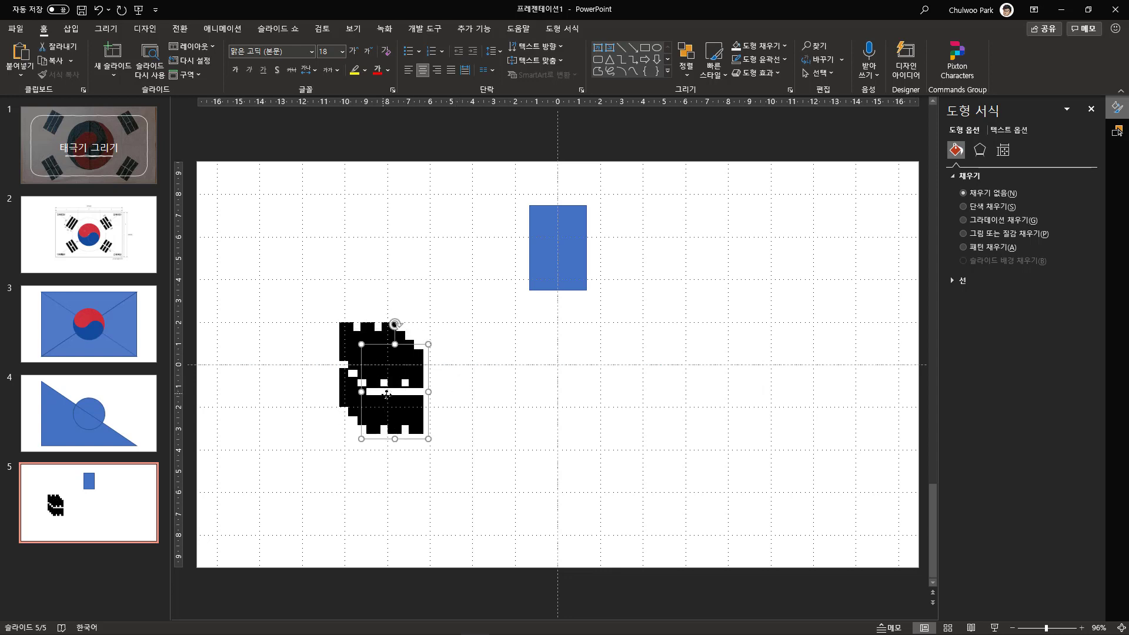
mouse_move(400, 376)
left_mouse_down()
mouse_move(730, 375)
mouse_move(465, 370)
mouse_move(489, 361)
left_mouse_up()
left_click_drag(601, 373, 582, 359)
left_click_drag(755, 361, 699, 361)
- Check the trigrams on slide 2 and clear the white gap from the second trigram so all three bars are solid
left_click(99, 248)
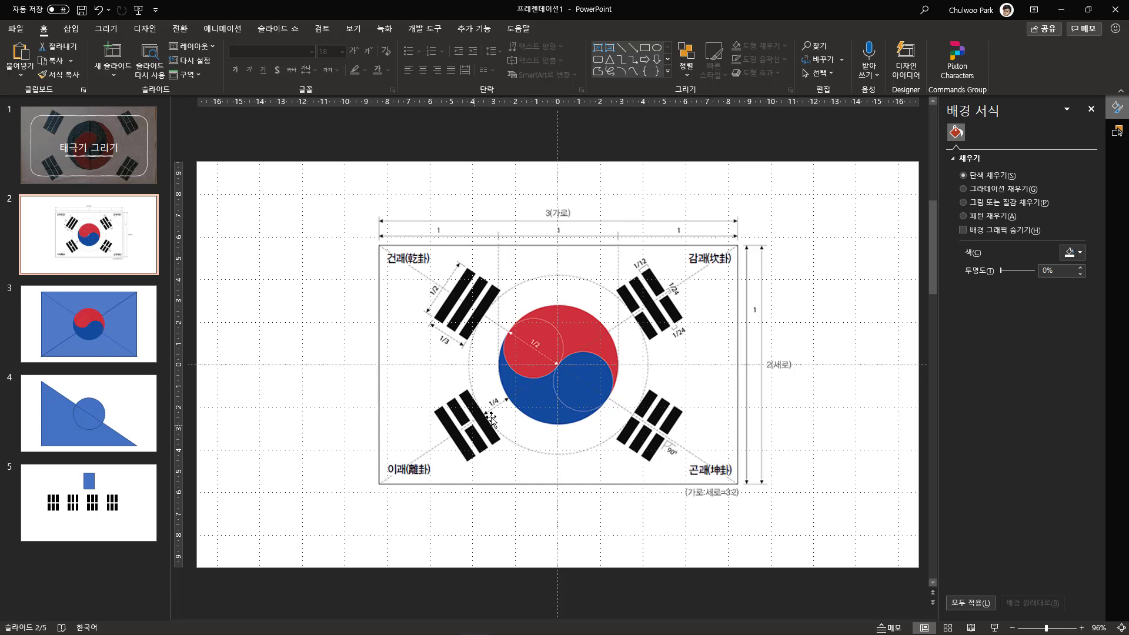
left_click(132, 510)
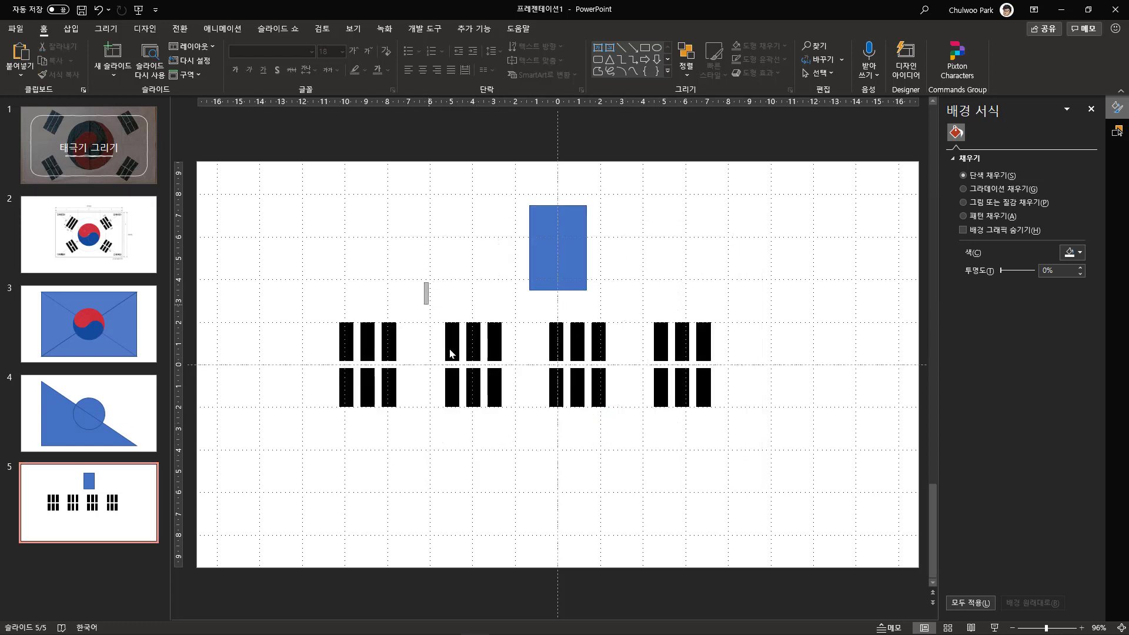
left_click_drag(423, 283, 510, 457)
right_click(489, 338)
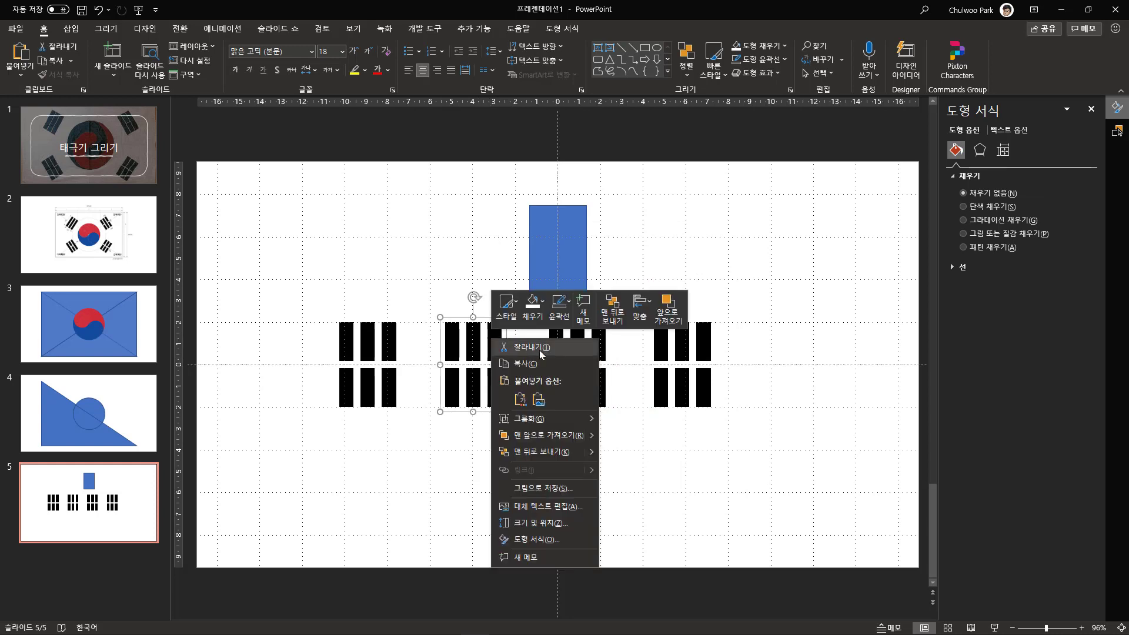
left_click(513, 344)
- Bring the middle bar of the third trigram to the front so it covers the white strip
left_click_drag(540, 316, 636, 440)
left_click(567, 364)
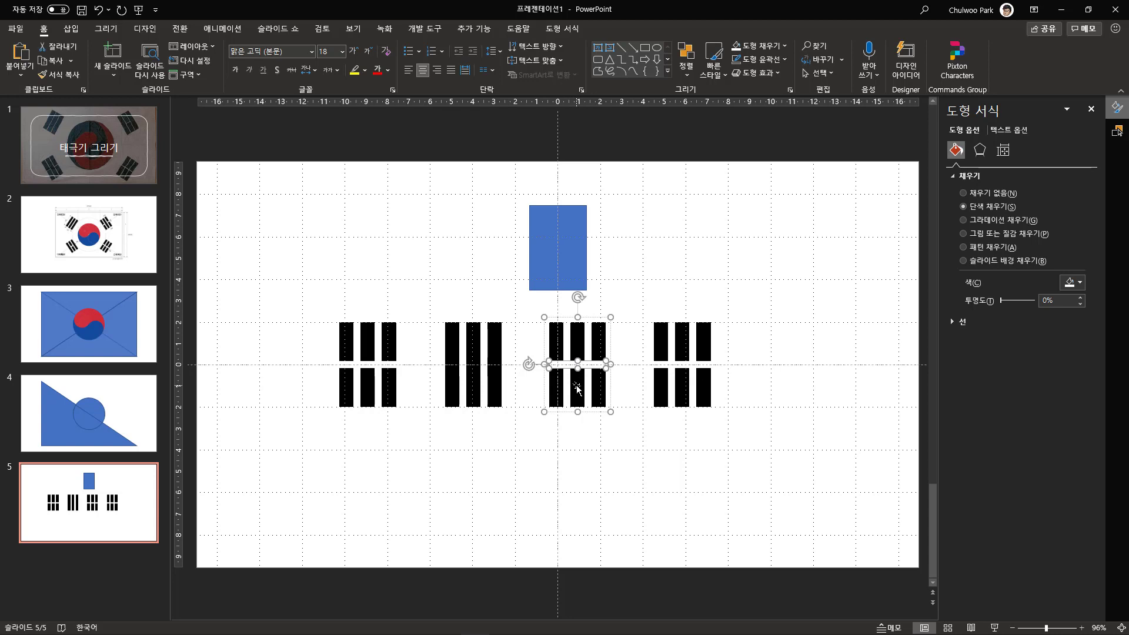
key("ctrl+z")
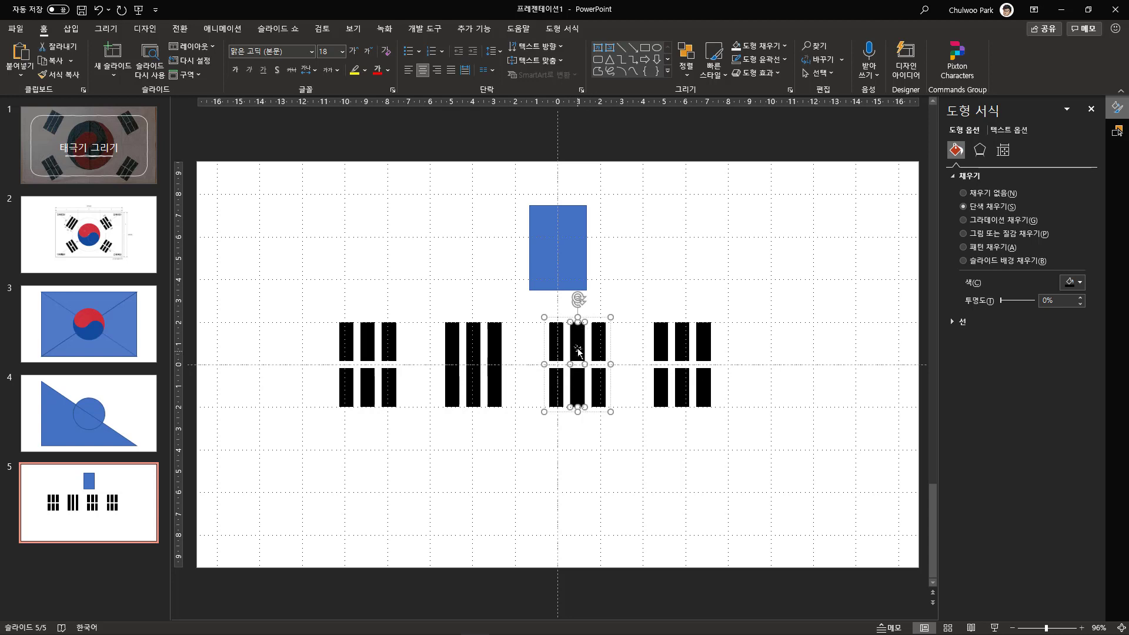
left_click(686, 62)
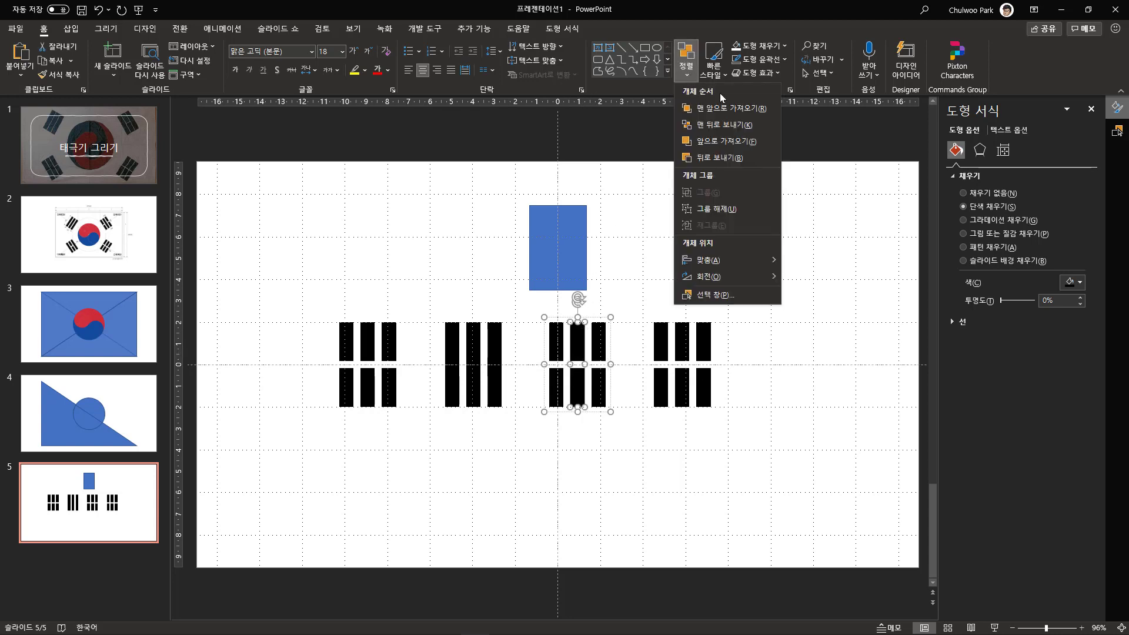
left_click(736, 110)
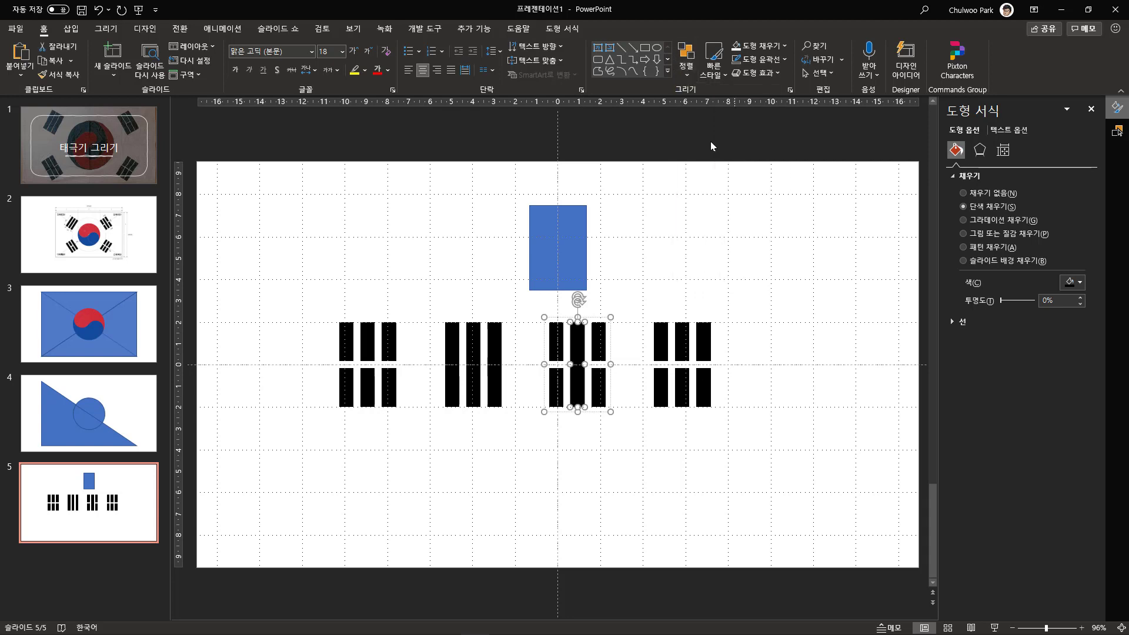
left_click(571, 438)
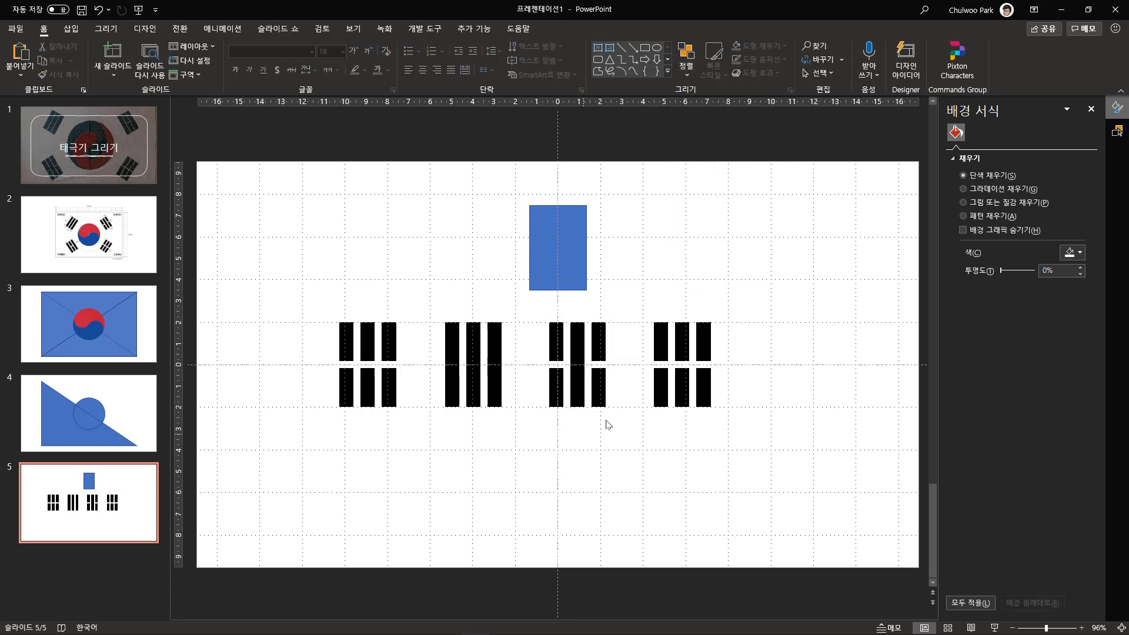
- Bring the two outer bars of the fourth trigram to the front so they cover the white strip
left_click(665, 391)
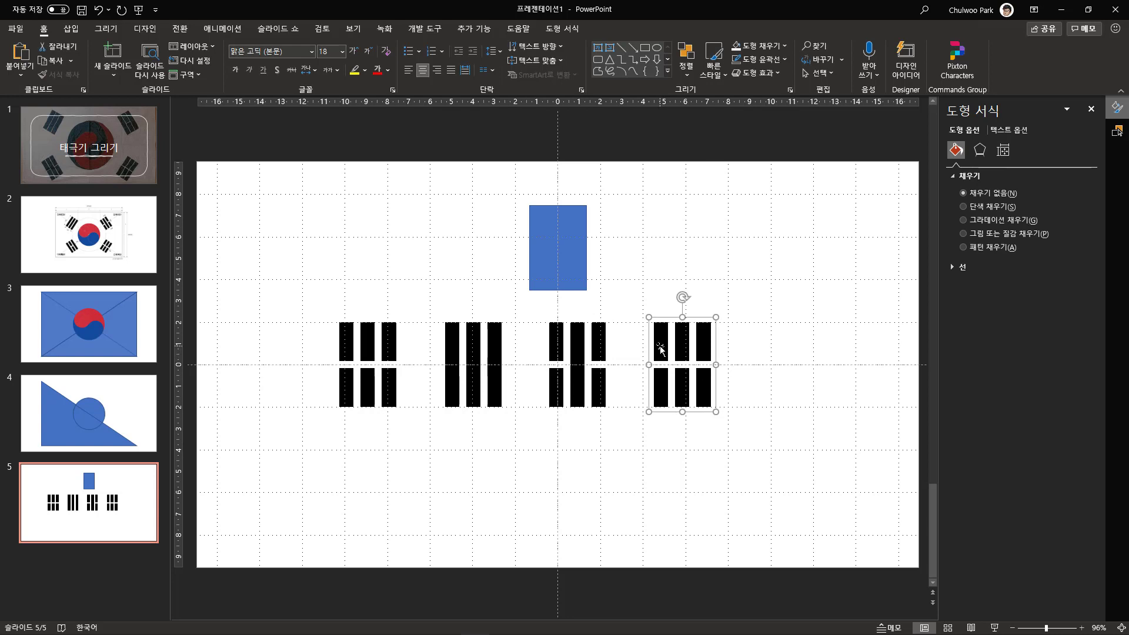
left_click(661, 350)
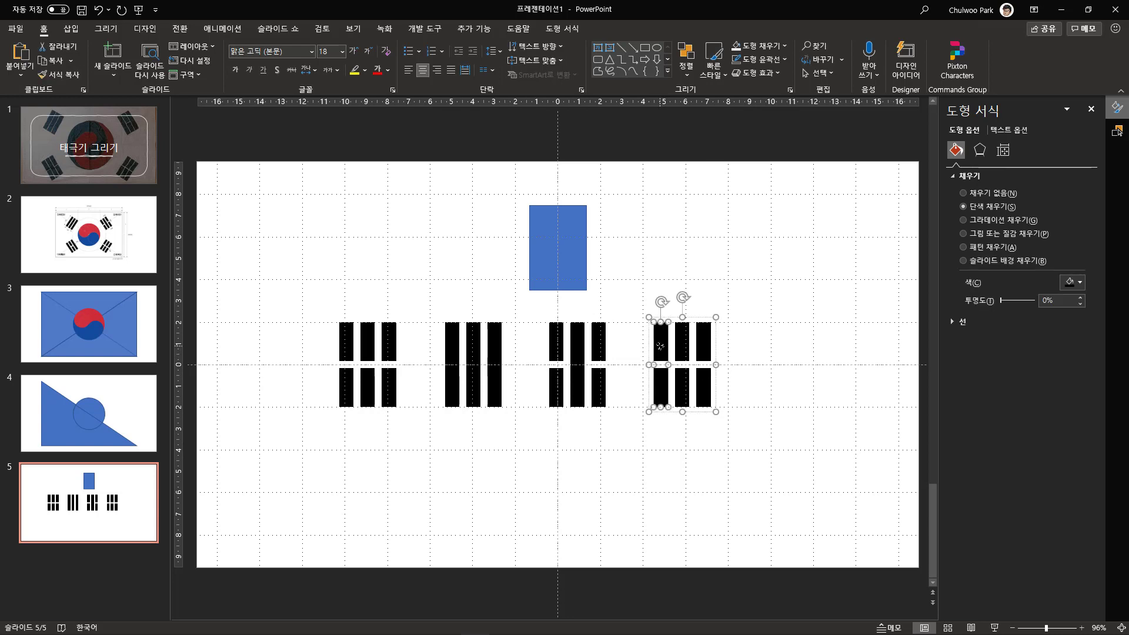
left_click(707, 350, "shift")
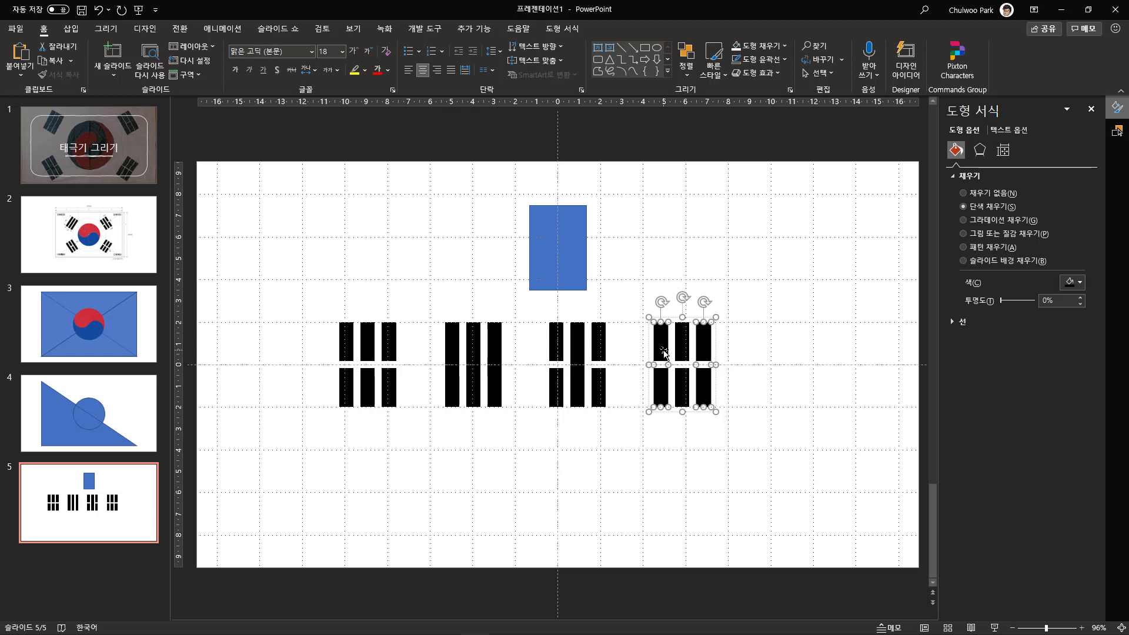
left_click(688, 69)
left_click(710, 108)
left_click(726, 416)
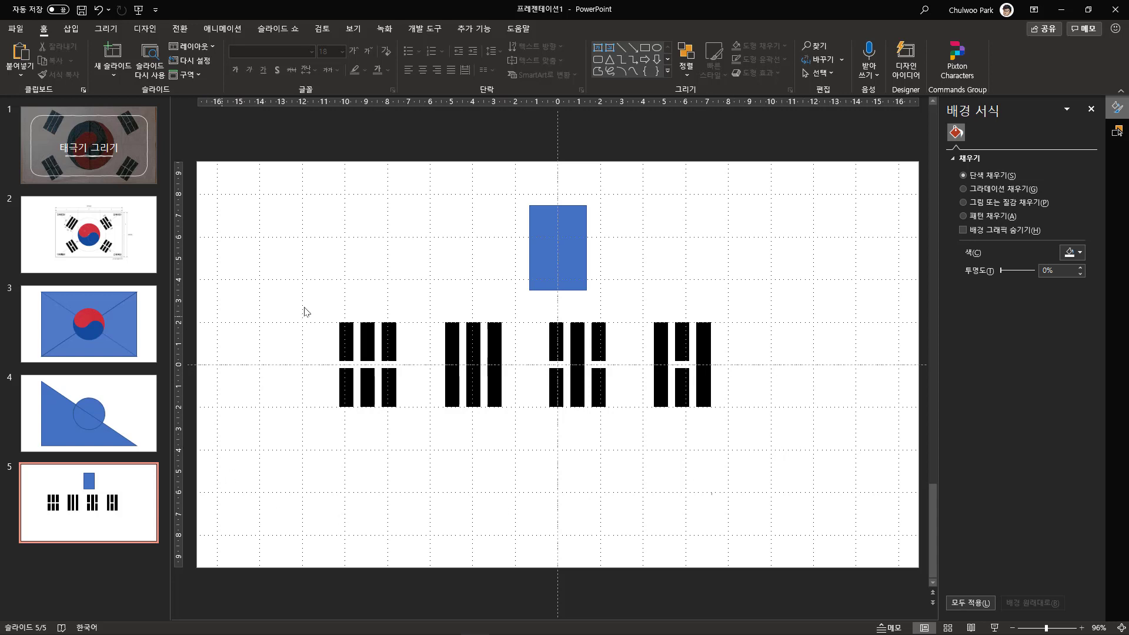
- Move the four trigrams into the lower half of slide 5, with the fourth set farther apart from the others
left_click_drag(360, 396, 364, 455)
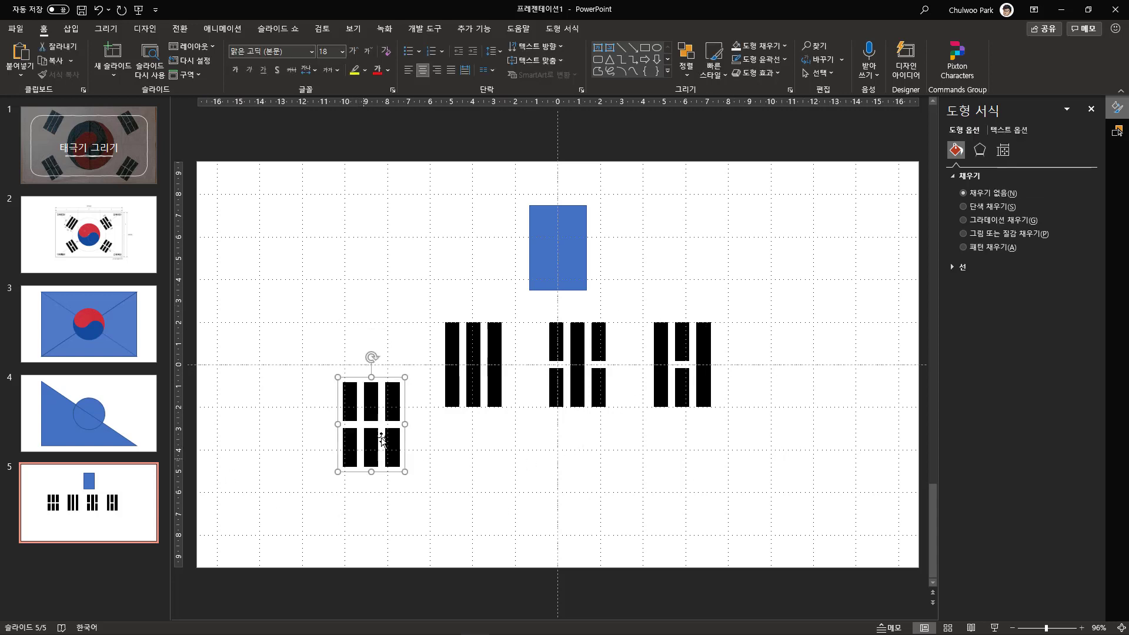
left_click_drag(473, 376, 493, 461)
left_click_drag(578, 391, 602, 454)
left_click_drag(656, 377, 759, 441)
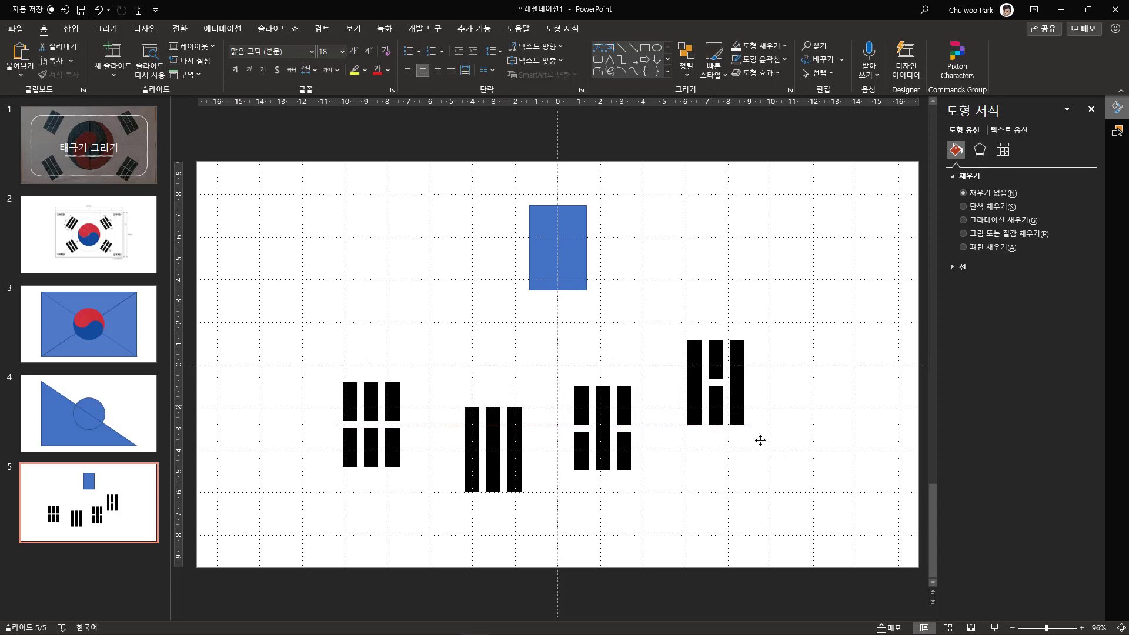
left_click(614, 439)
left_click_drag(614, 439, 667, 377)
left_click(592, 448)
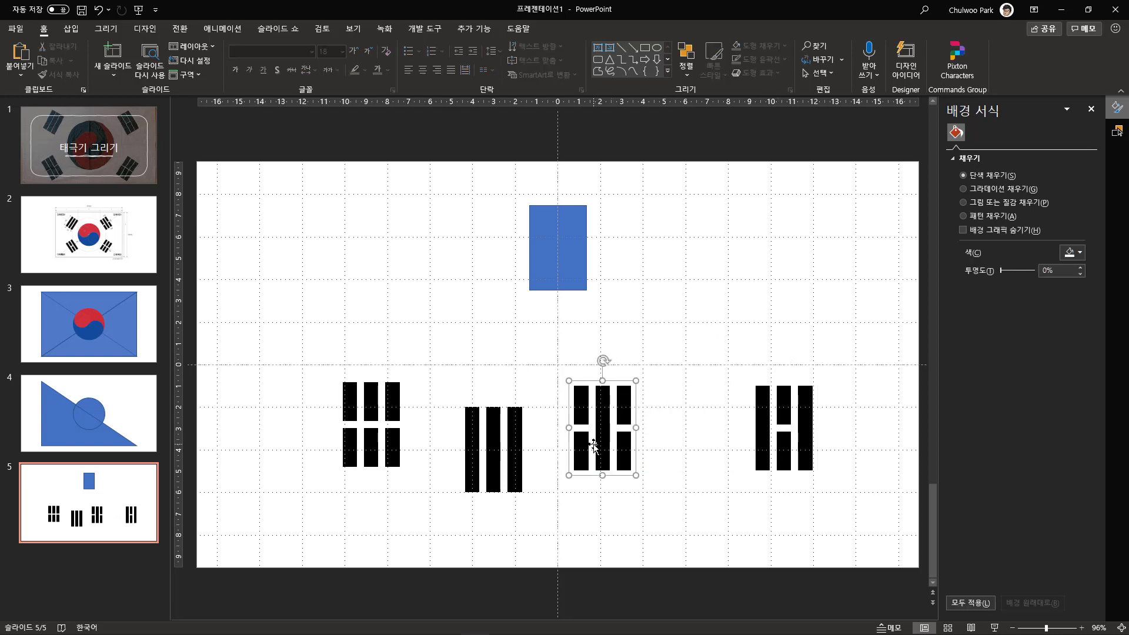
key("Tab")
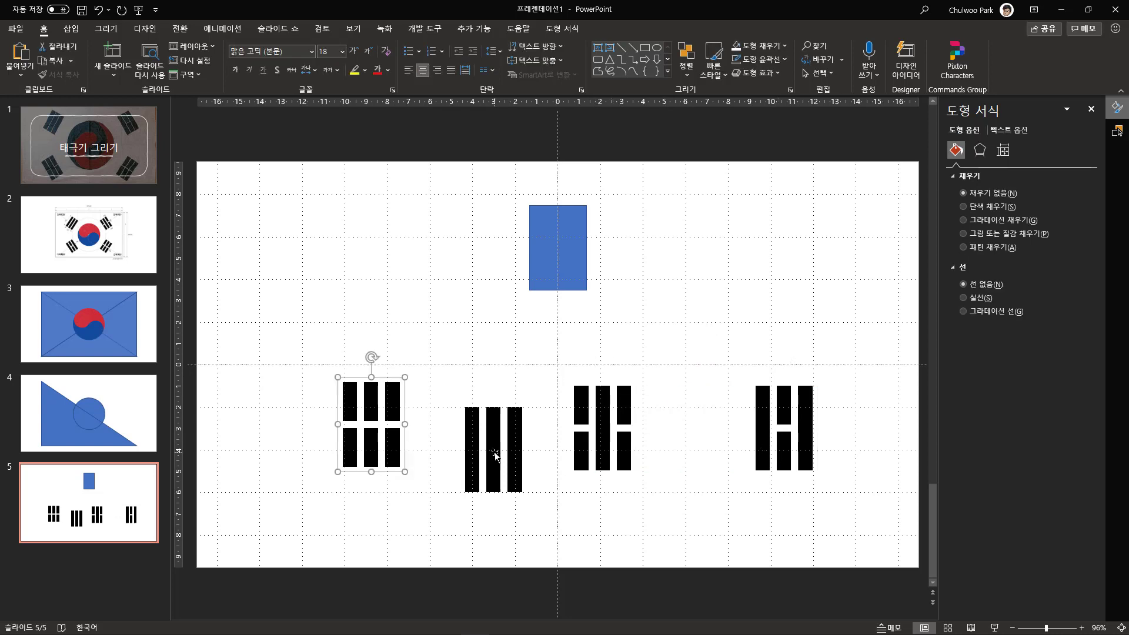
left_click(494, 452)
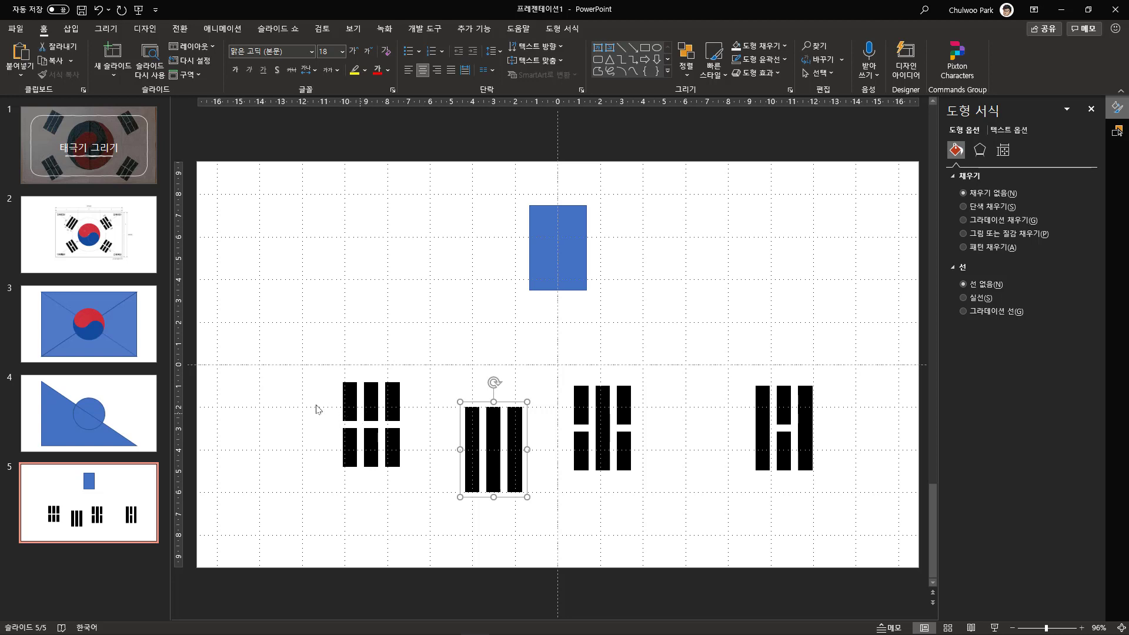
- Try pulling the lower half of the split circle away from the upper half on slide 4, and undo the move
left_click(98, 342)
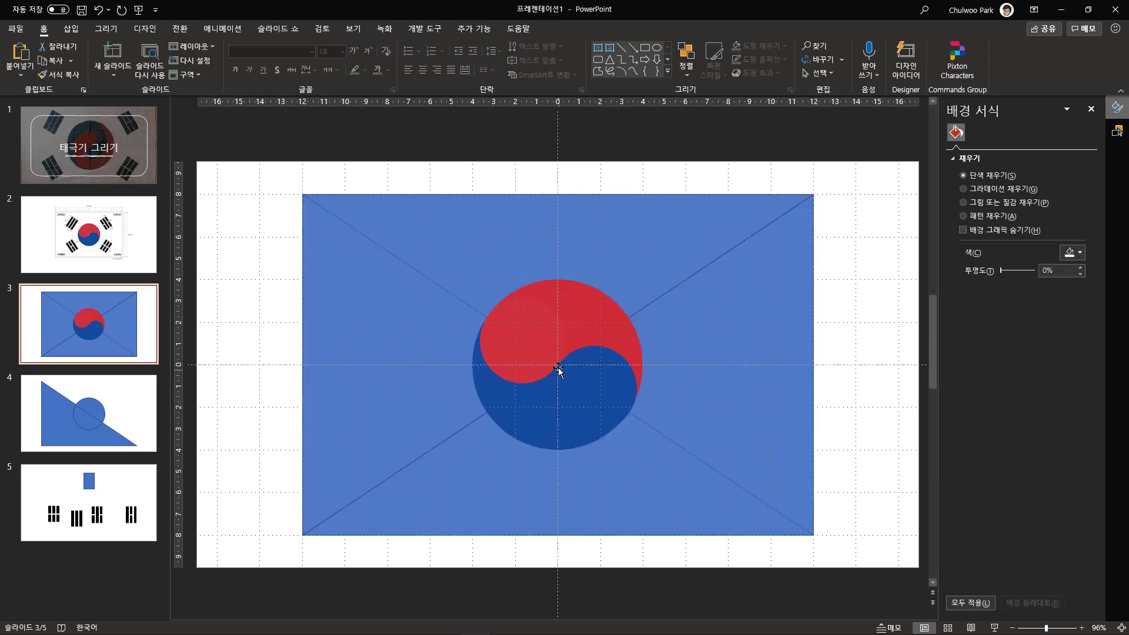
scroll(640, 421, "down", 1)
left_click(632, 428)
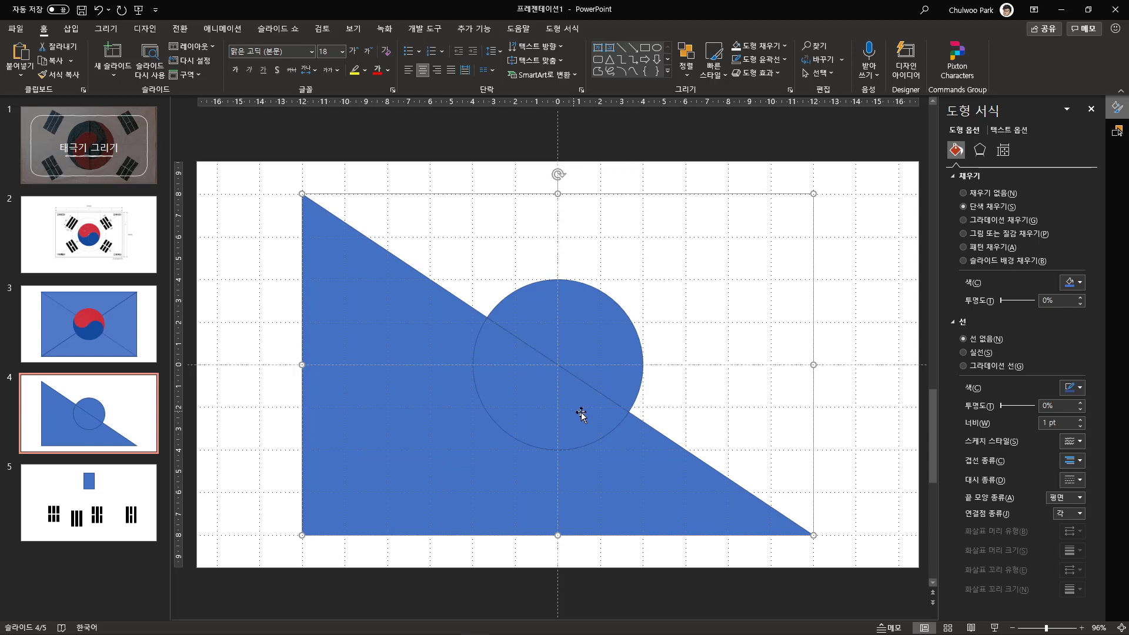
left_click_drag(556, 412, 548, 427)
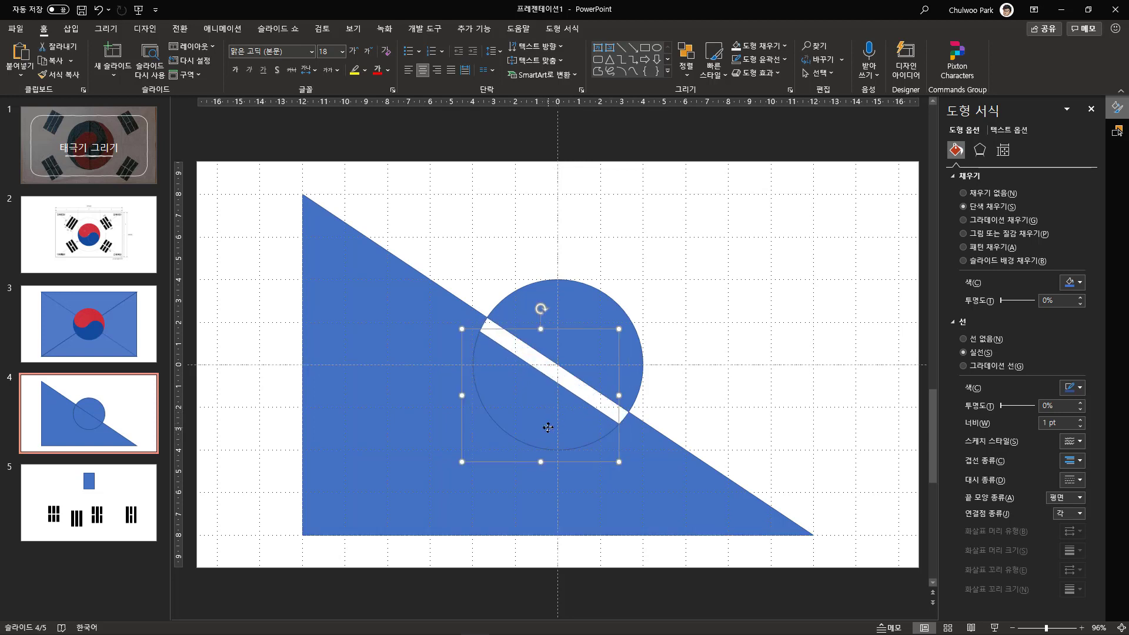
left_click(633, 431)
left_click(625, 395)
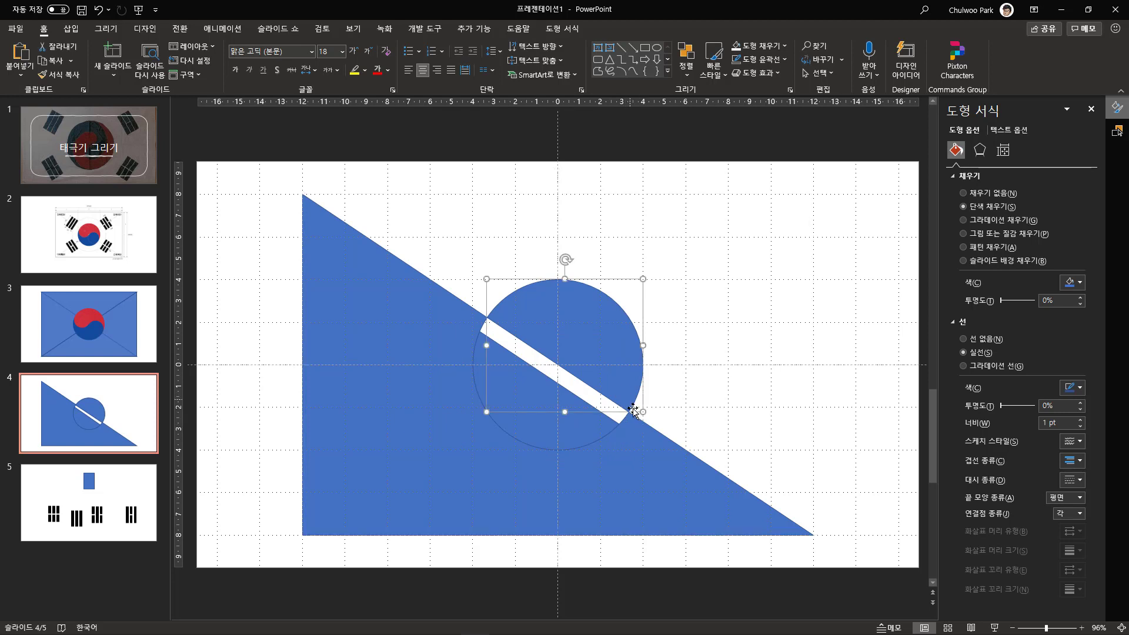
left_click_drag(633, 413, 590, 411)
left_click(98, 10)
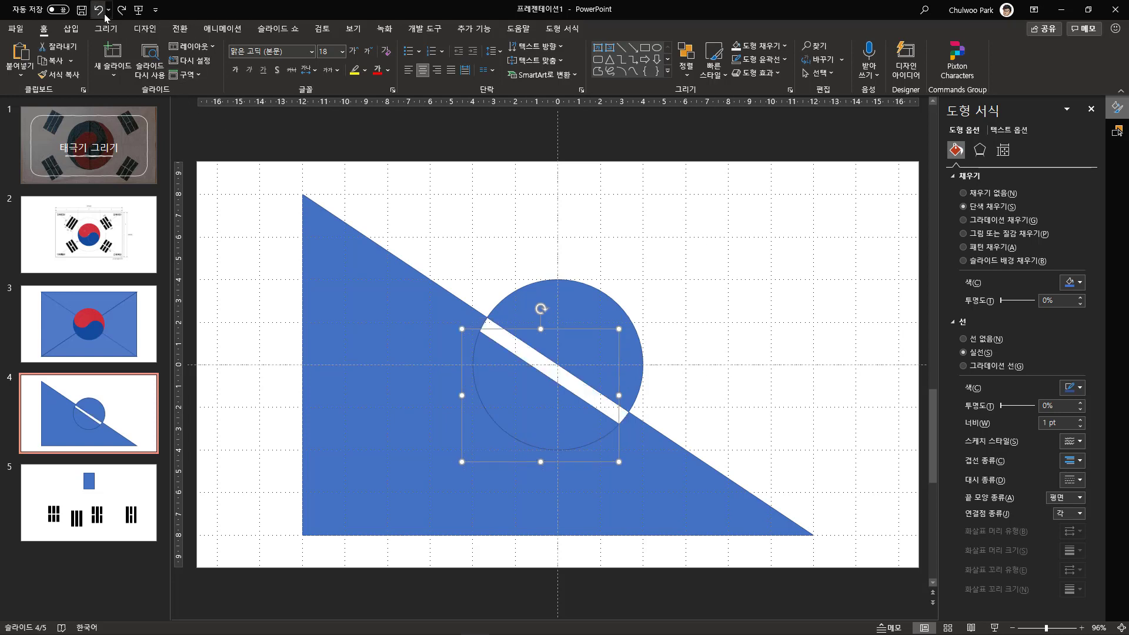
left_click(104, 14)
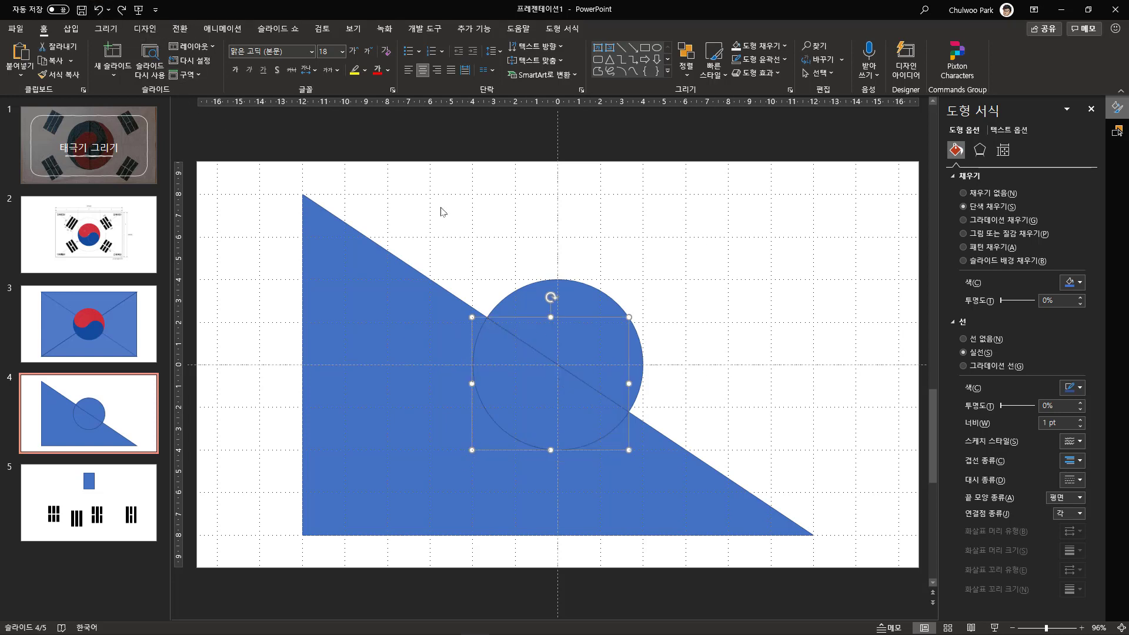
left_click(494, 233)
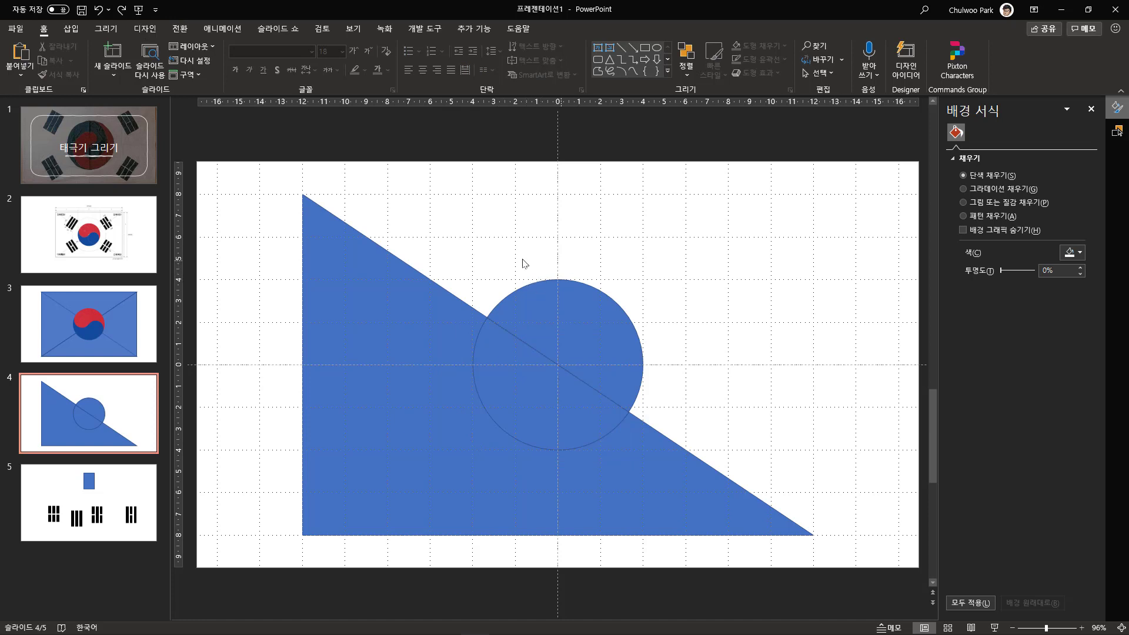
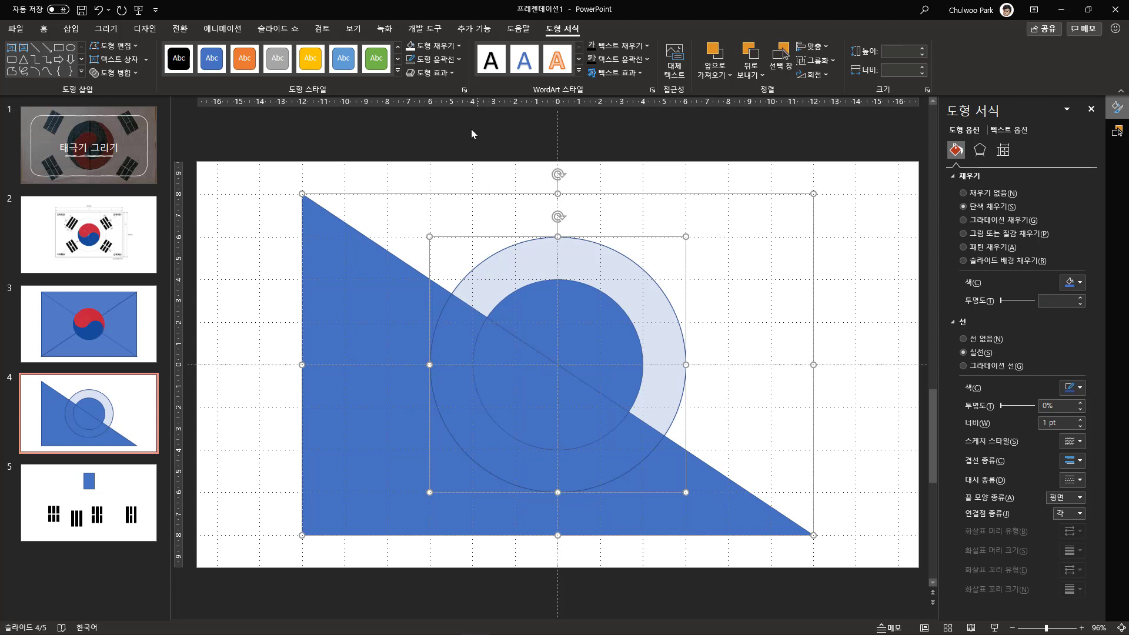
- Fragment the triangle and the large outer circle on slide 4 into separate pieces
left_click(138, 76)
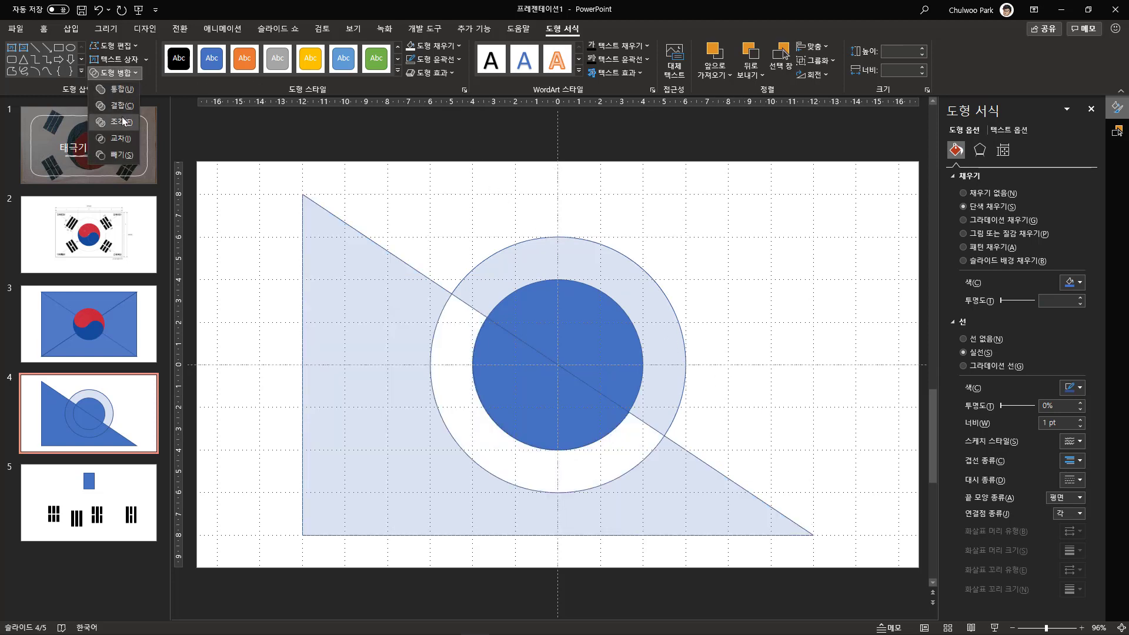
left_click(123, 121)
left_click(867, 445)
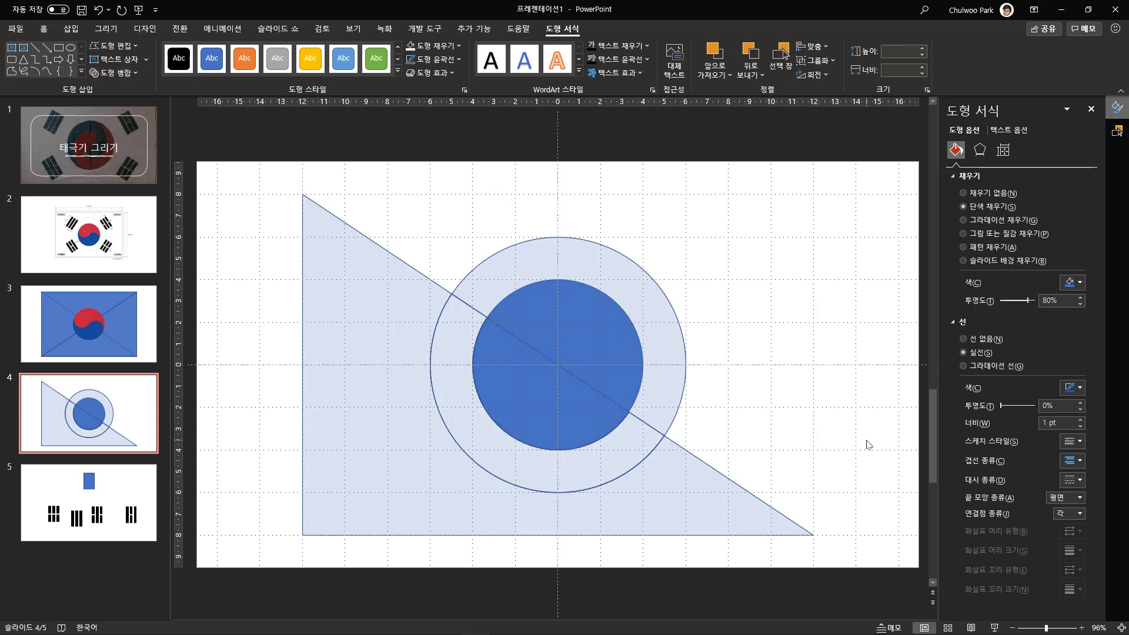
- Select the lower segment of the large circle and the triangle in turn to examine how the fragments are divided
left_click(688, 496)
left_click(639, 441)
mouse_move(627, 448)
left_mouse_down()
mouse_move(608, 450)
mouse_move(624, 444)
left_mouse_up()
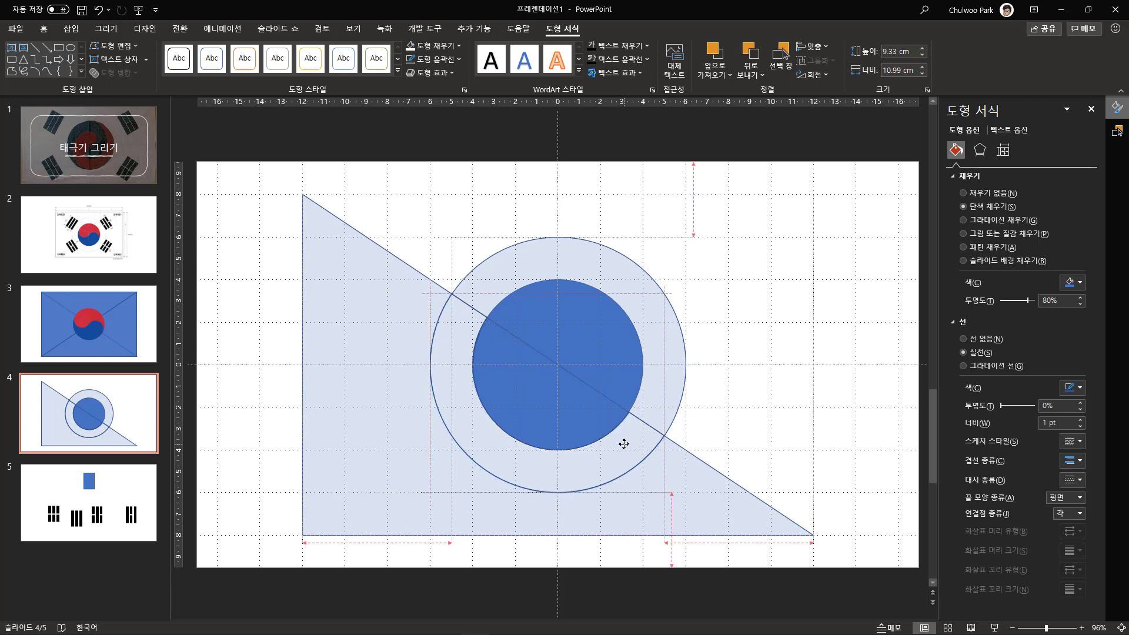
left_click_drag(623, 444, 626, 446)
left_click(857, 408)
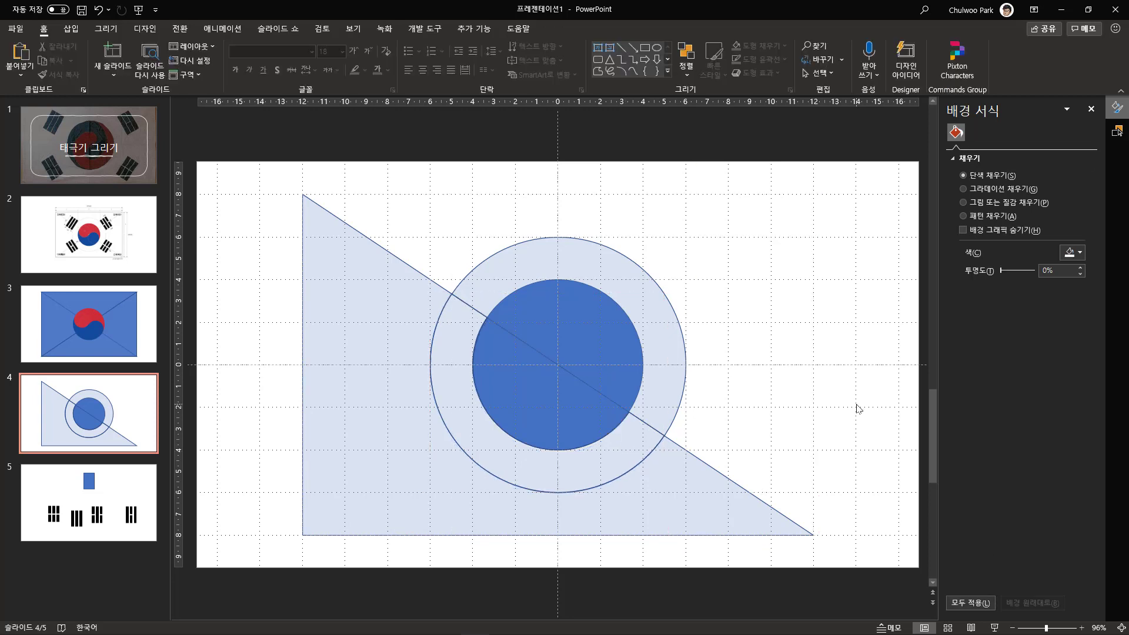
left_click(623, 455)
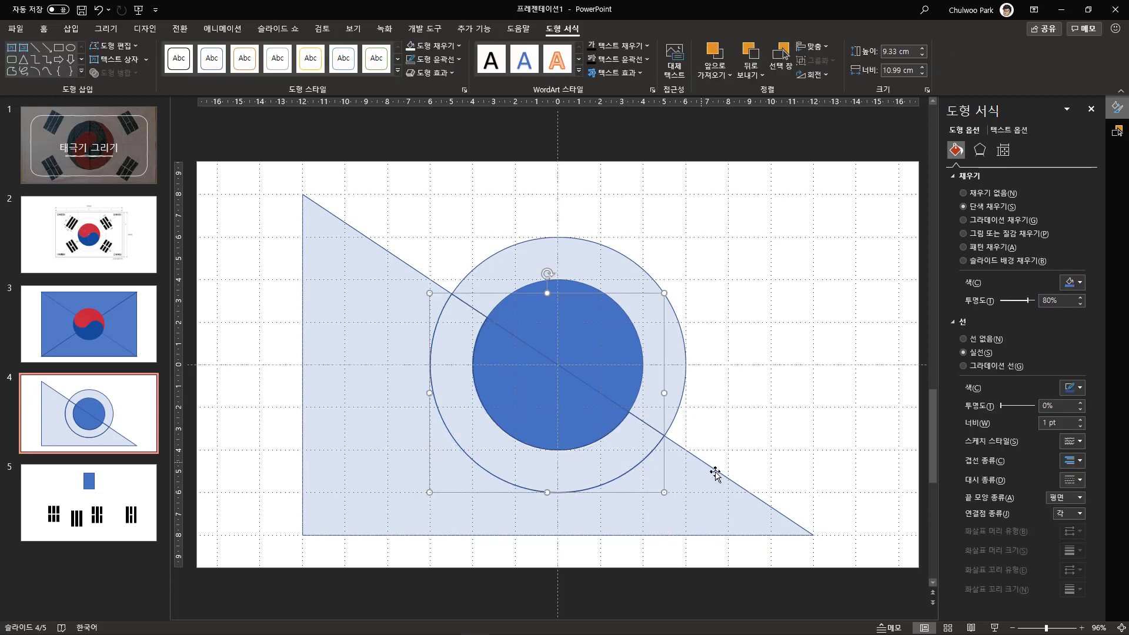
left_click(669, 478)
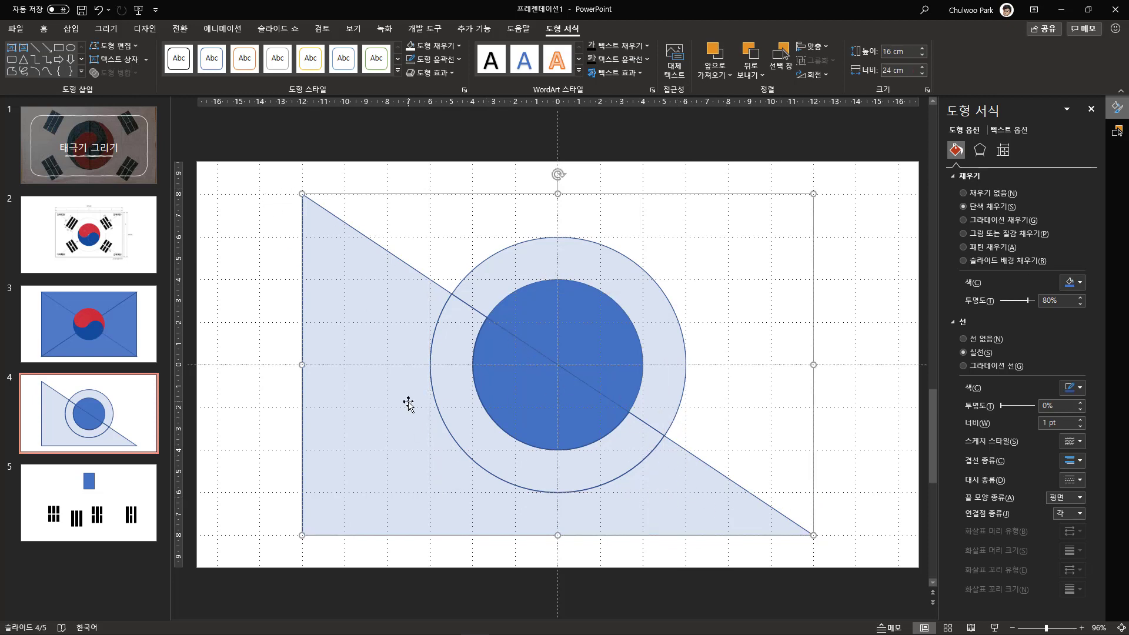
- Compare the trigrams on slide 5 and the fragments on slide 4 with the trigram placement in the slide 2 reference diagram
left_click(104, 512)
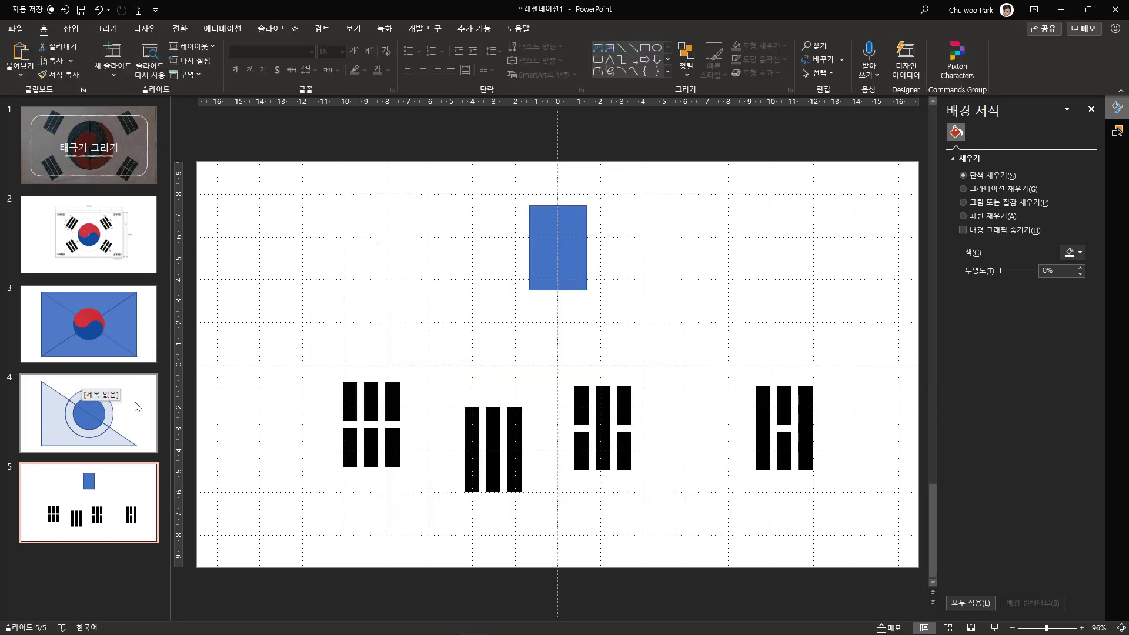
left_click(121, 350)
left_click(117, 414)
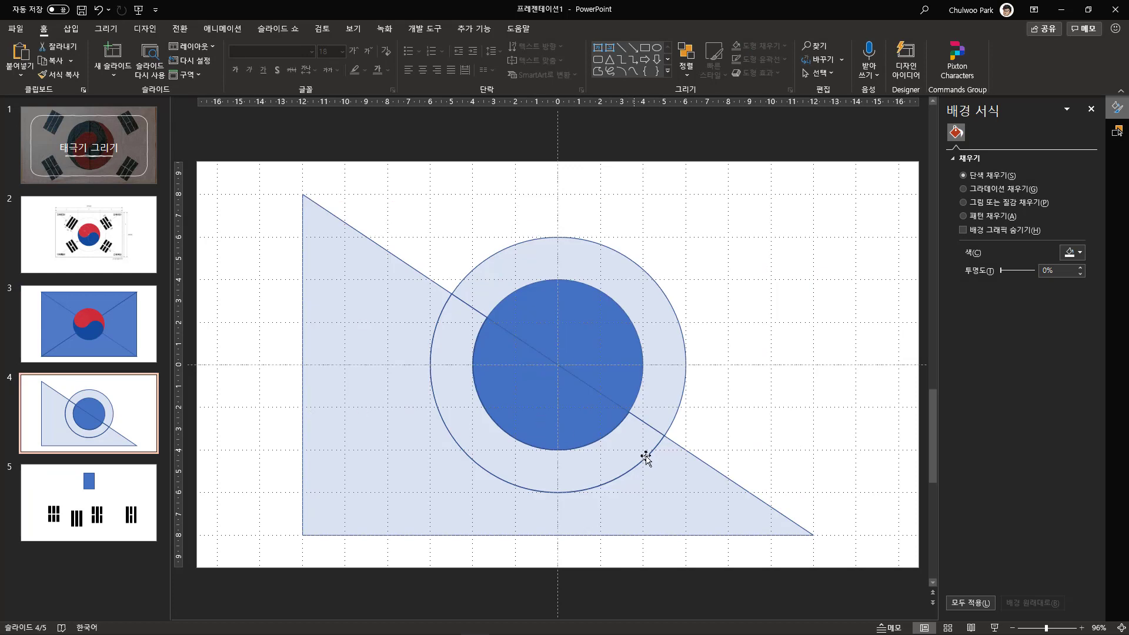
left_click(686, 479)
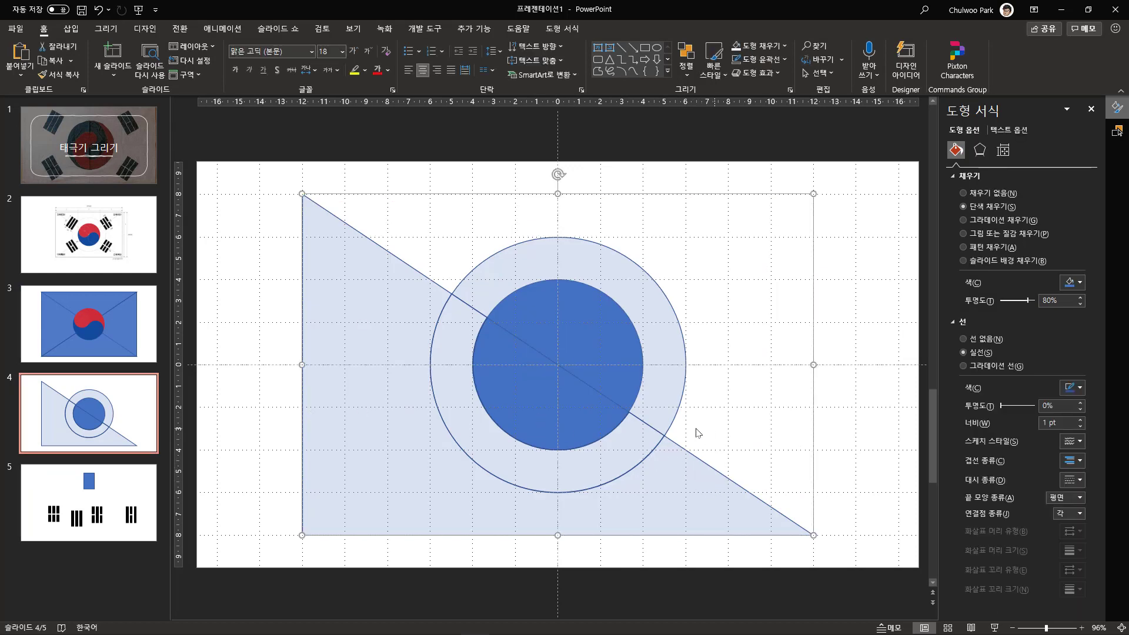
left_click(88, 482)
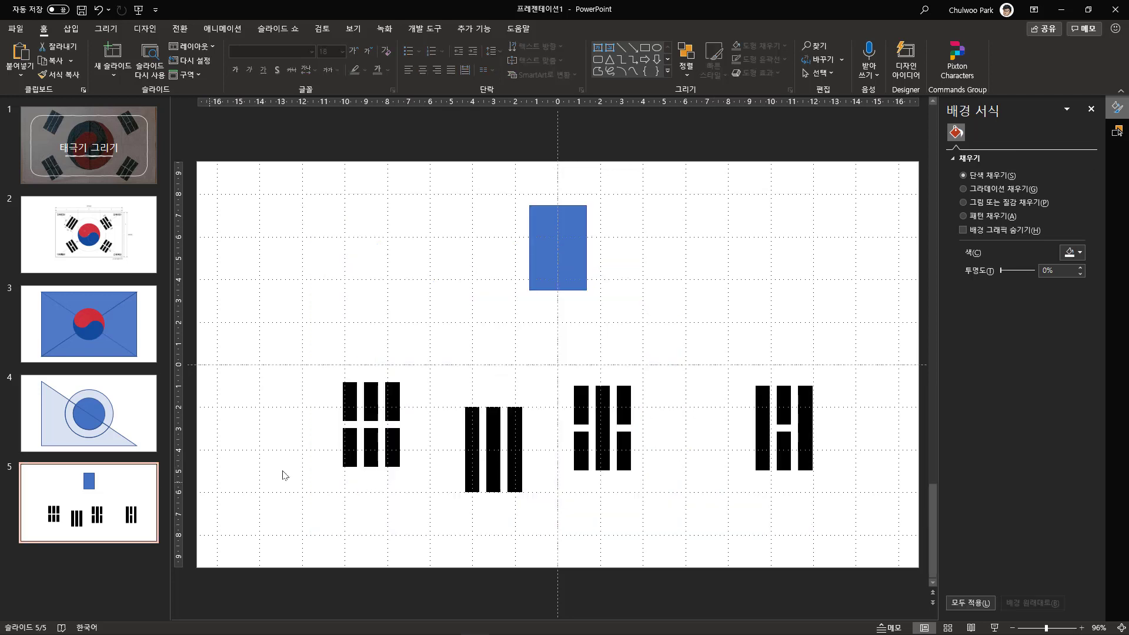
left_click(121, 250)
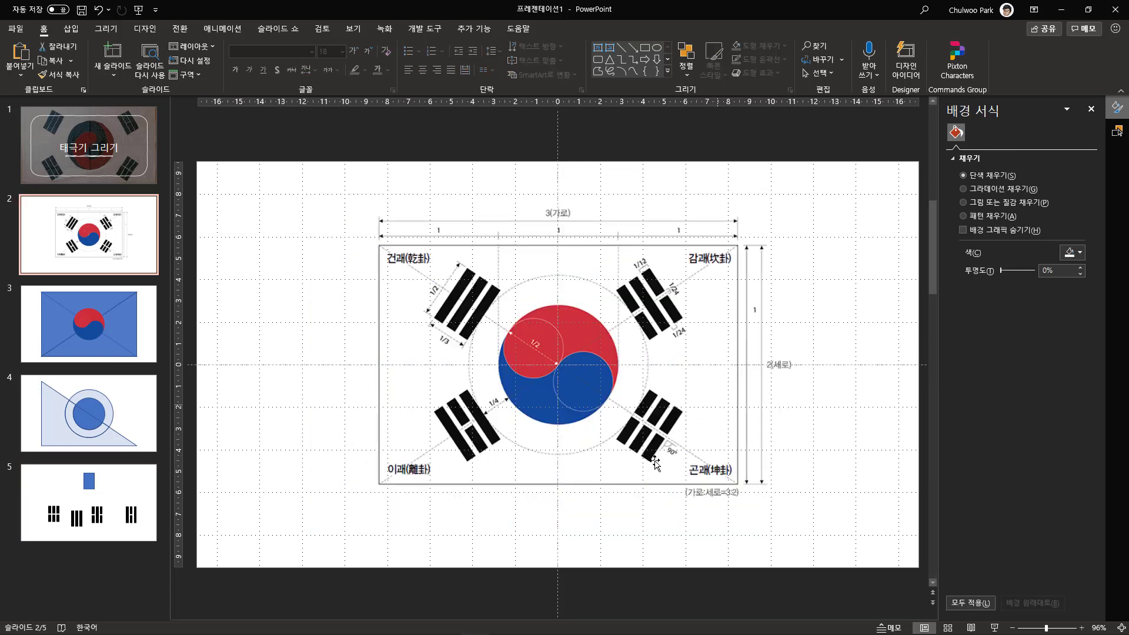
left_click(78, 527)
- Copy the trigram with three broken bars onto slide 4, rotate it to match the diagonal and place it at the large circle's edge
left_click(364, 449)
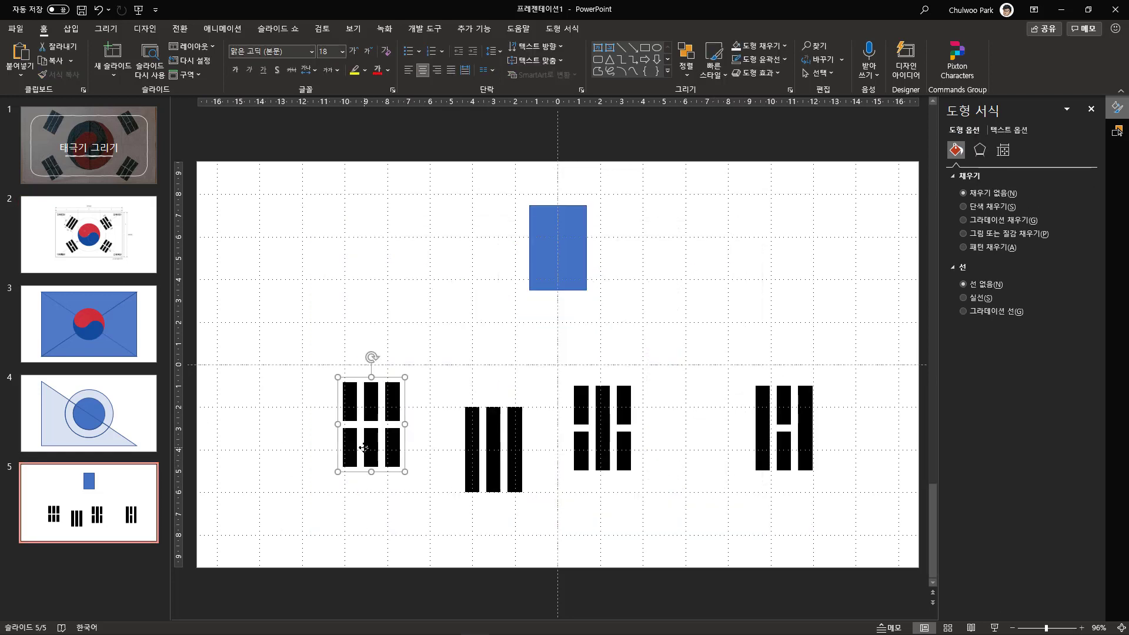
key("ctrl+z")
left_click(122, 418)
key("ctrl+v")
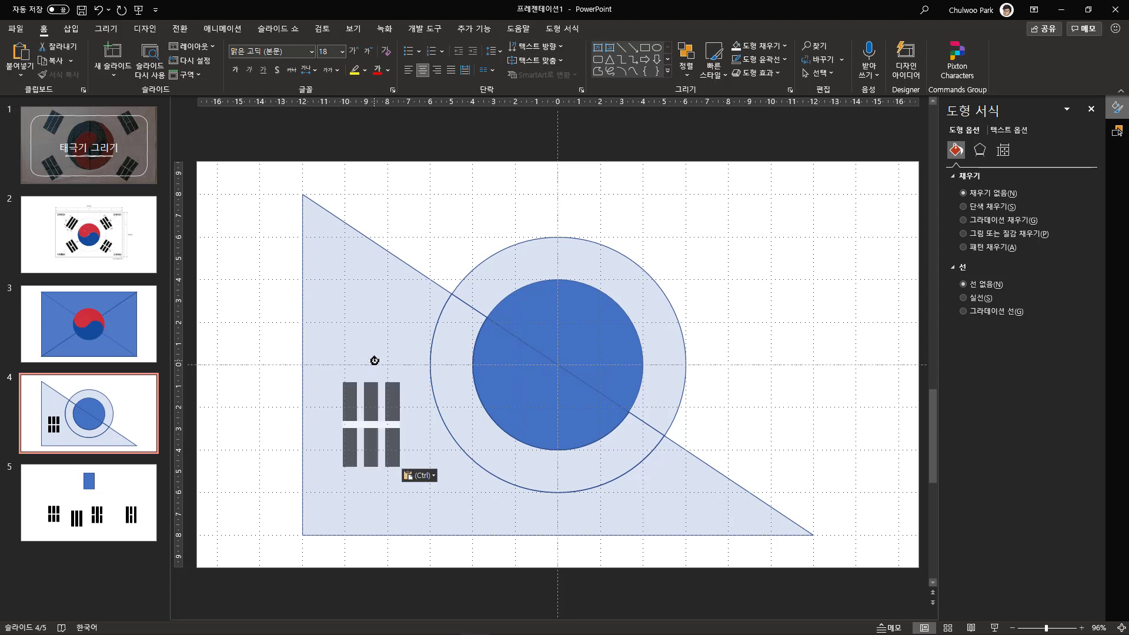
left_click_drag(374, 359, 410, 365)
left_click_drag(429, 416, 699, 447)
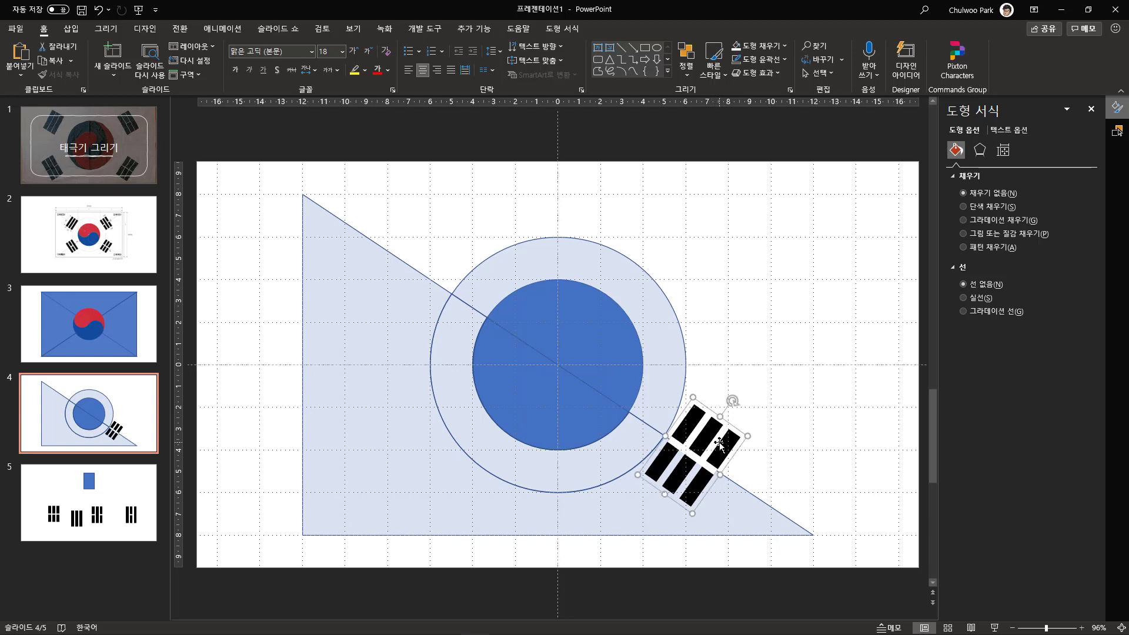
- Move the rotated trigram off the diagonal into the empty area beside the large circle and select the circle's lower segment
left_click(604, 457)
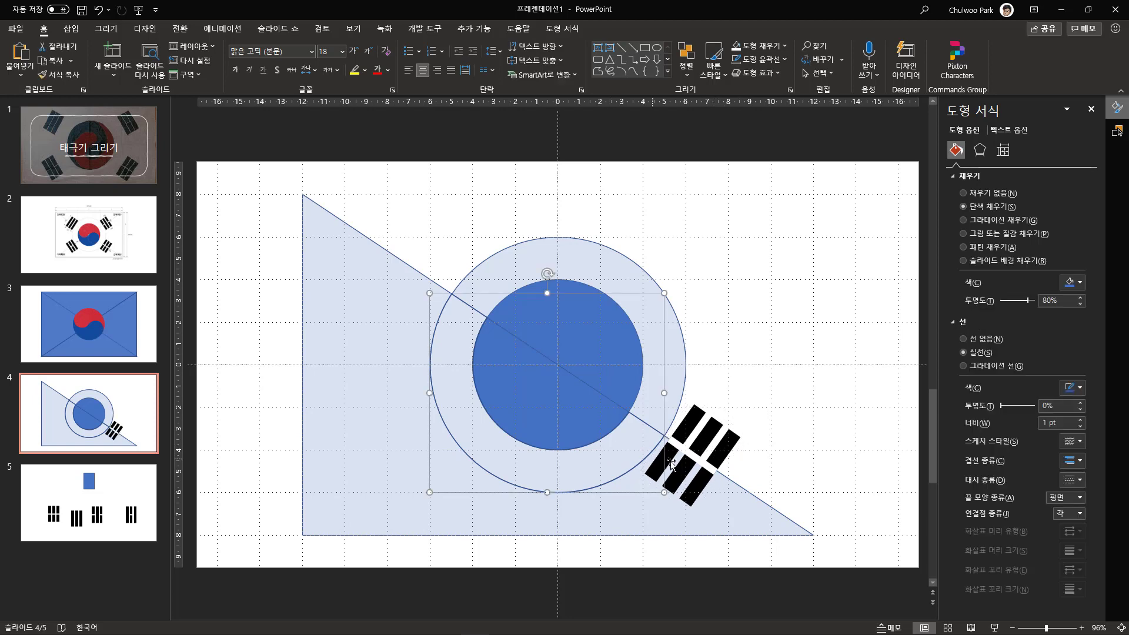
left_click_drag(704, 466, 803, 403)
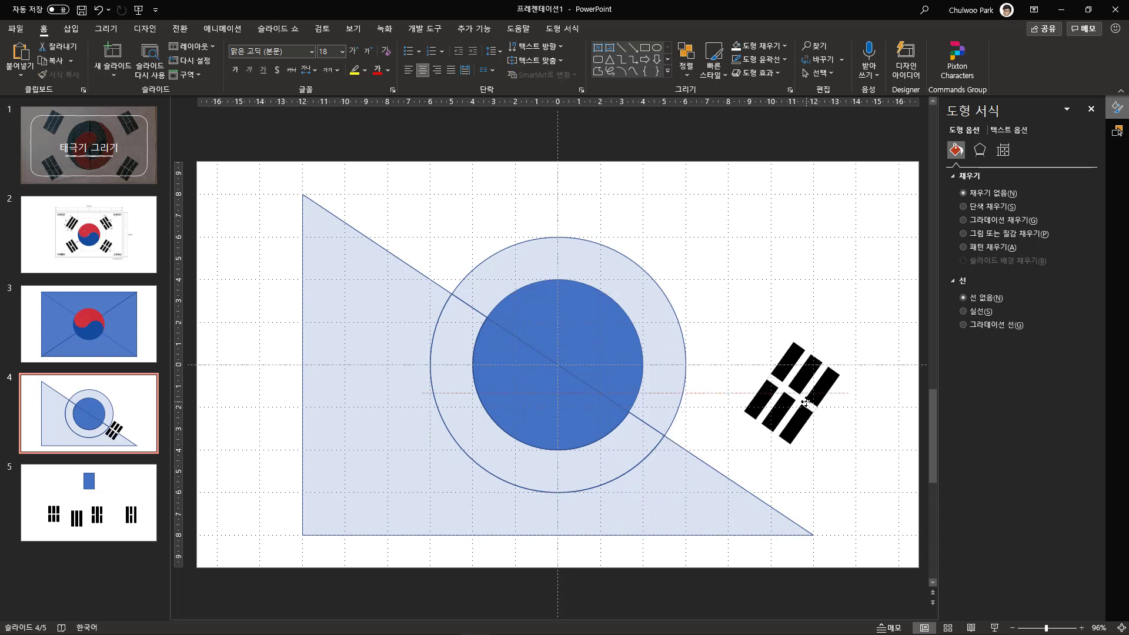
left_click(614, 448)
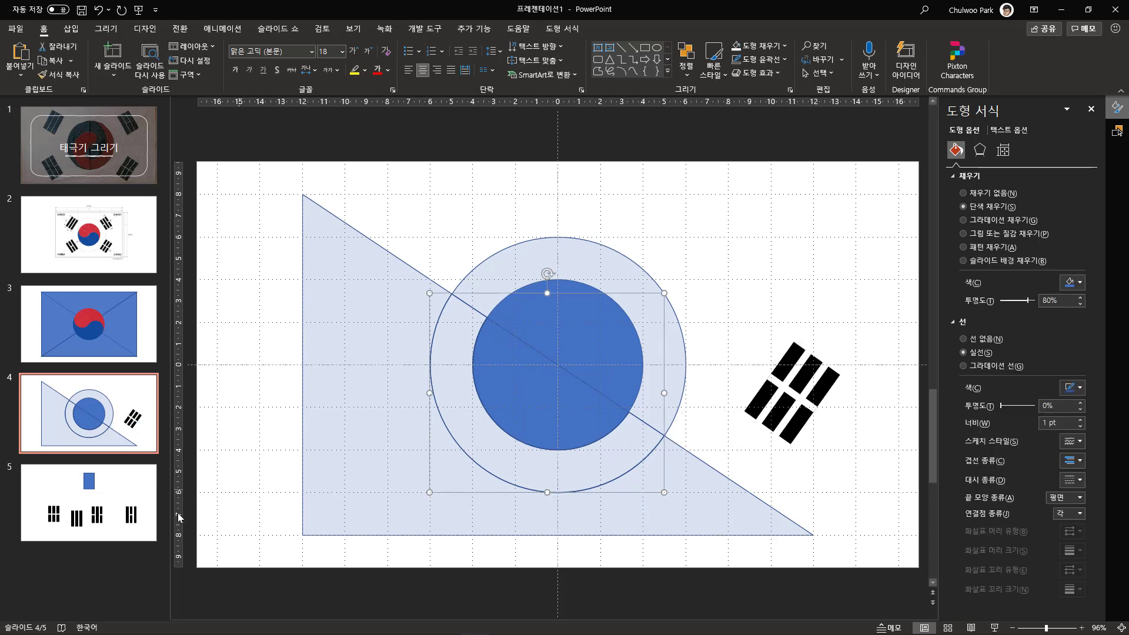
- Add a new slide after slide 5 and paste a copy of the large circle's lower ring segment onto it
left_click(100, 558)
right_click(100, 557)
left_click(154, 516)
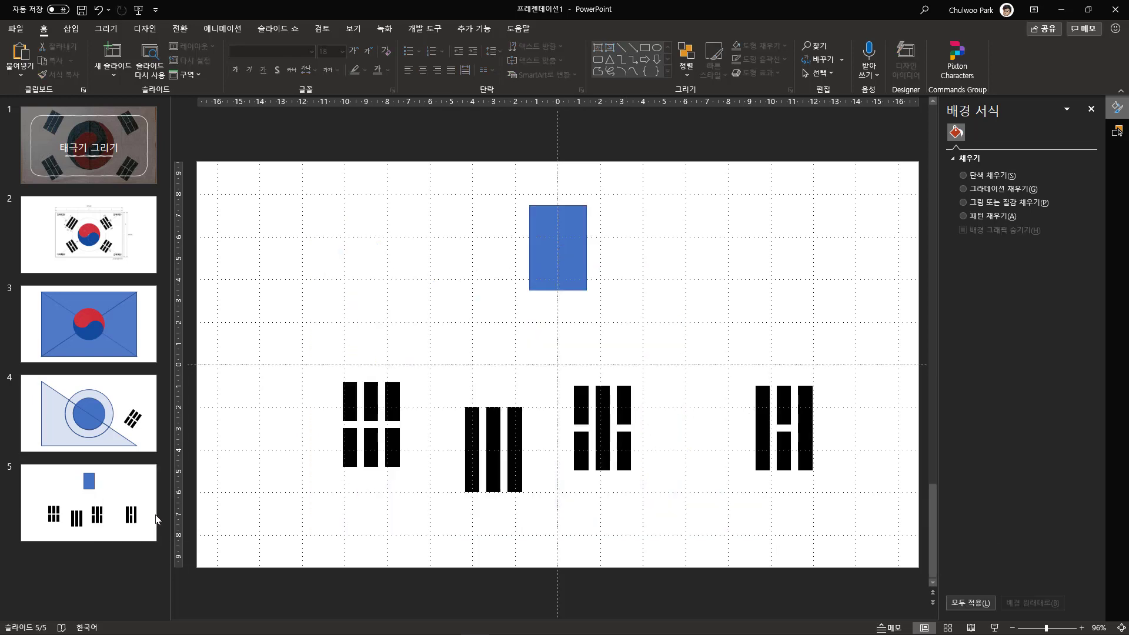
key("ctrl+v")
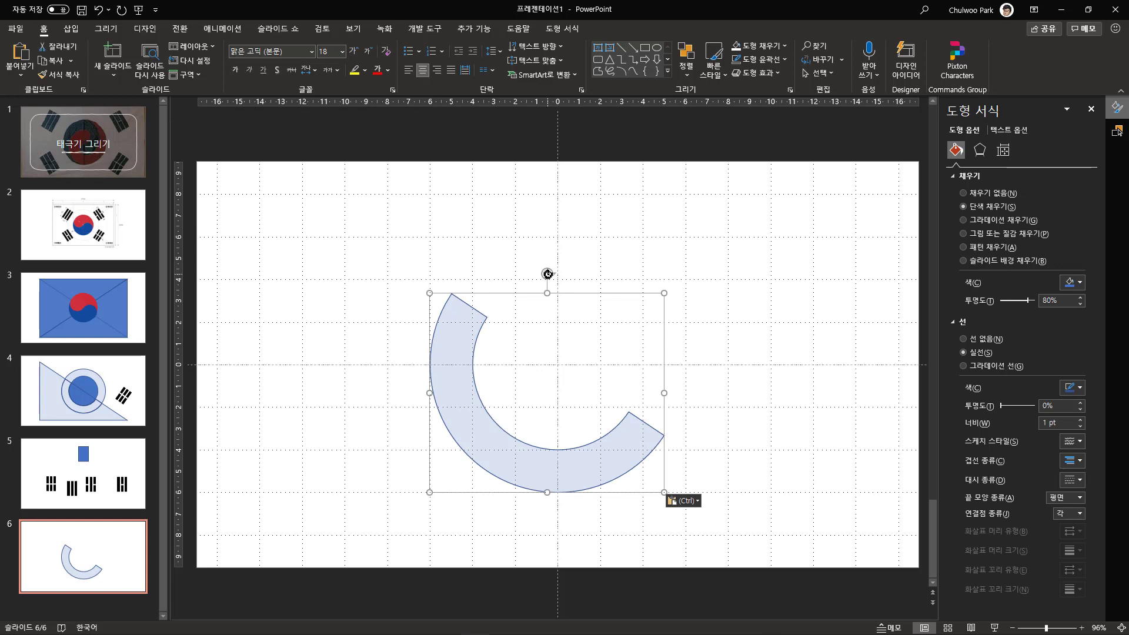
- Rotate the ring segment to 326° so its two cut ends lie level along the horizontal guide
left_click_drag(548, 273, 482, 293)
left_click(1003, 150)
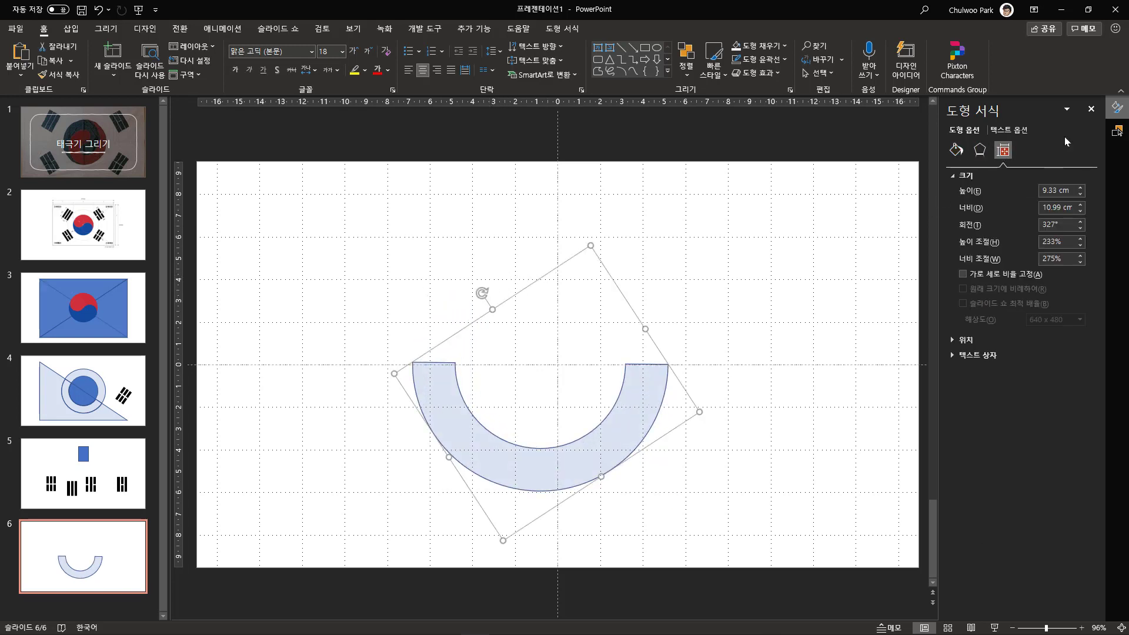
left_click(1079, 228)
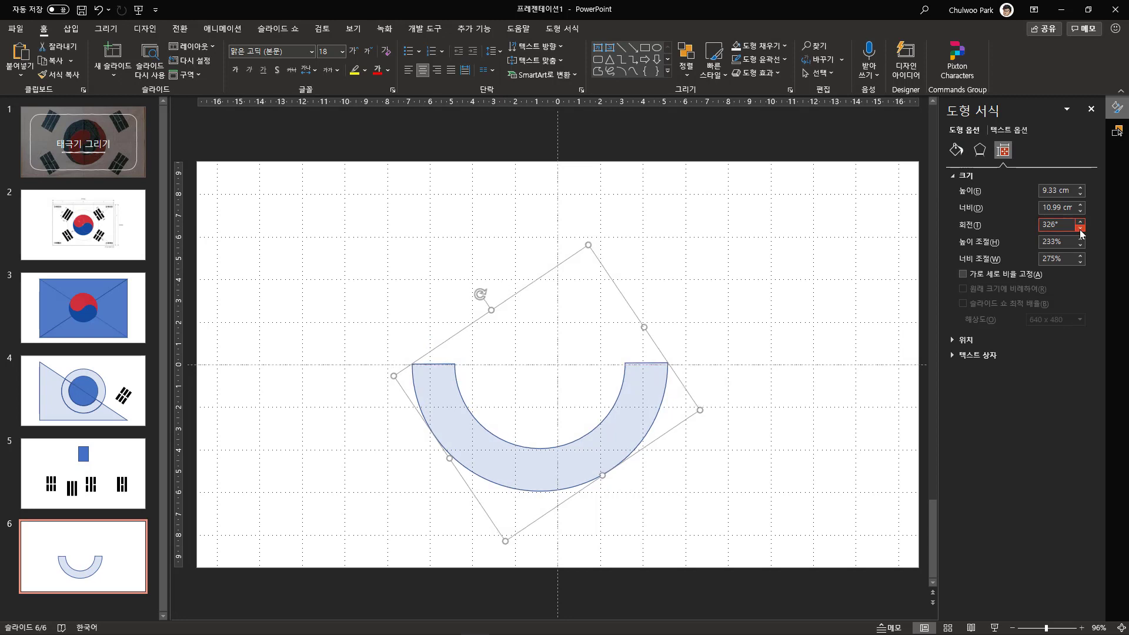
left_click(1080, 227)
left_click(1080, 221)
left_click(1079, 221)
left_click(1080, 229)
left_click_drag(480, 292, 476, 296)
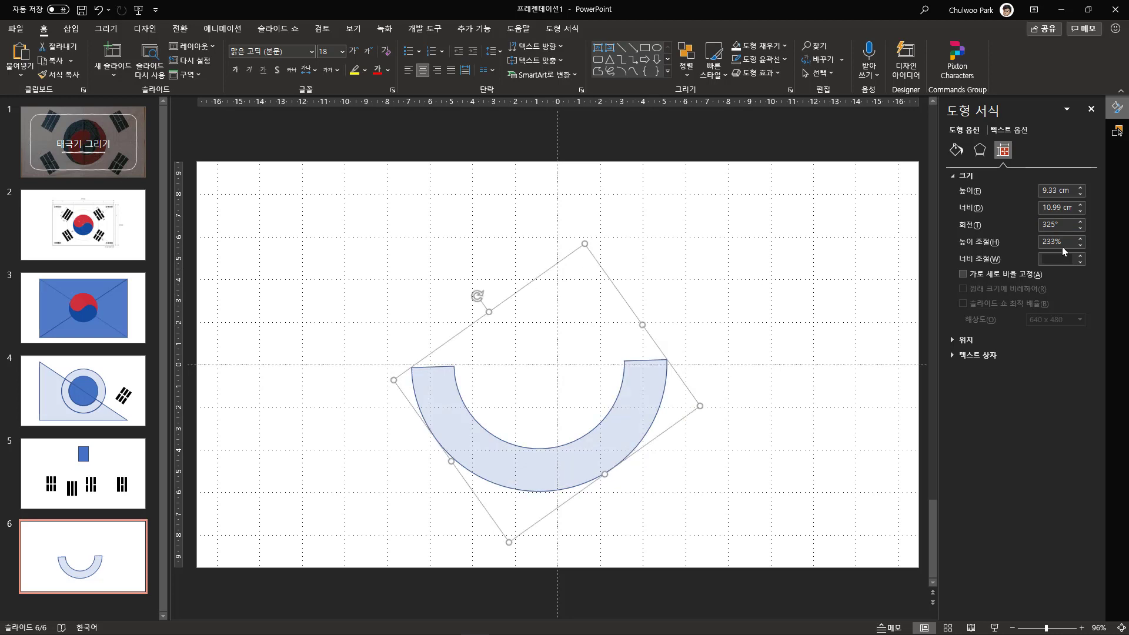
left_click(1080, 223)
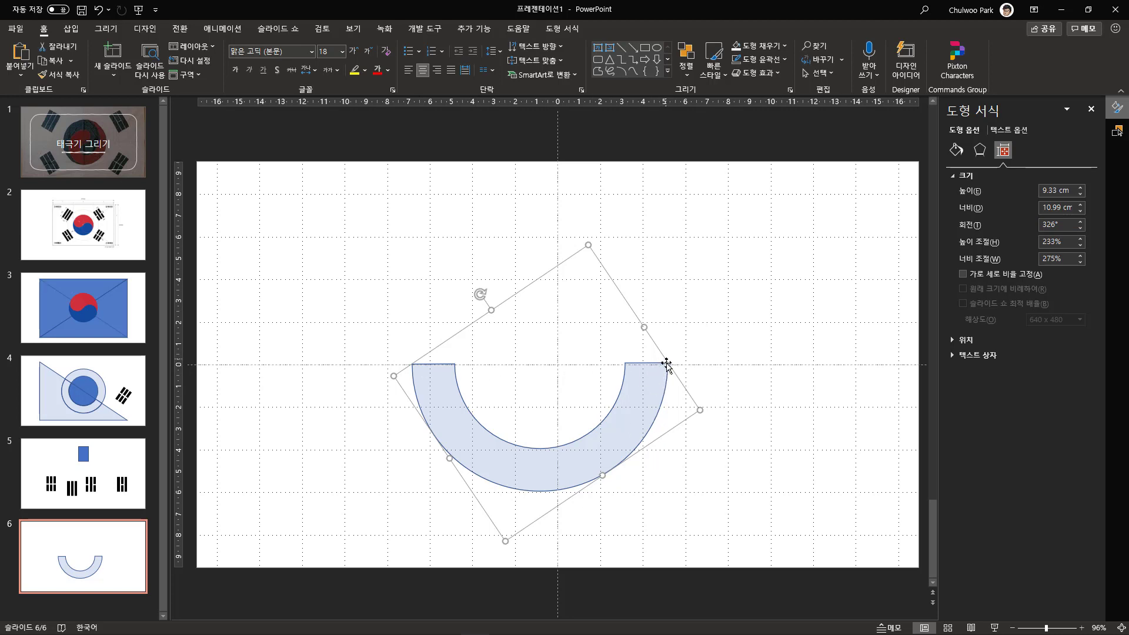
- Copy the trigram with three broken bars from slide 5 onto slide 6 and place it just beyond the half ring's right end
left_click(83, 473)
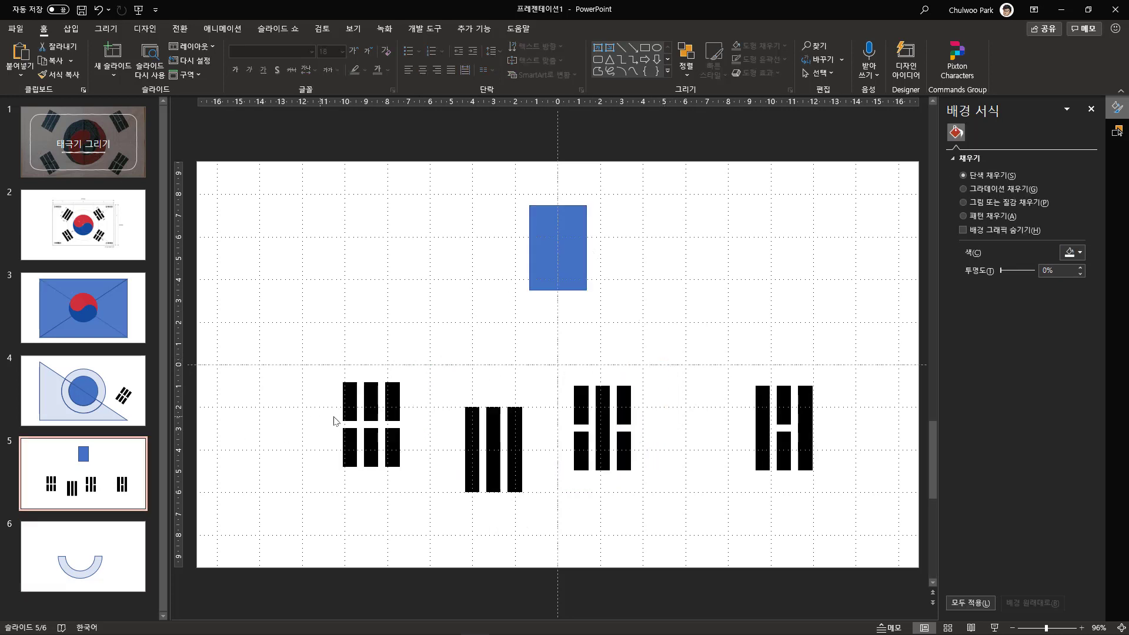
left_click(378, 425)
left_click(75, 566)
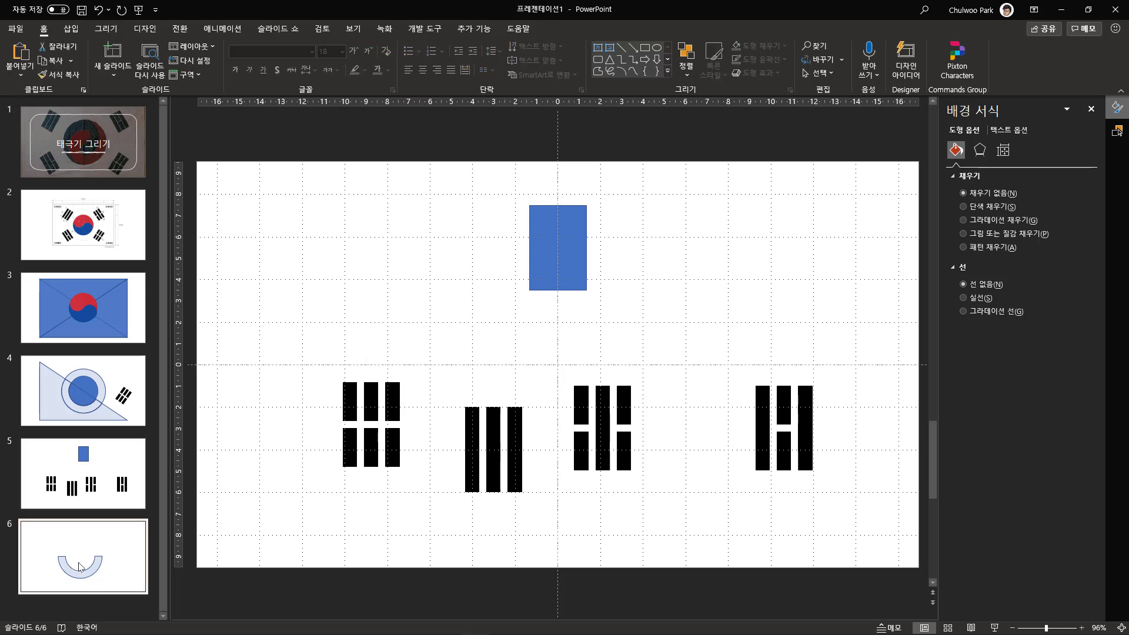
key("ctrl+v")
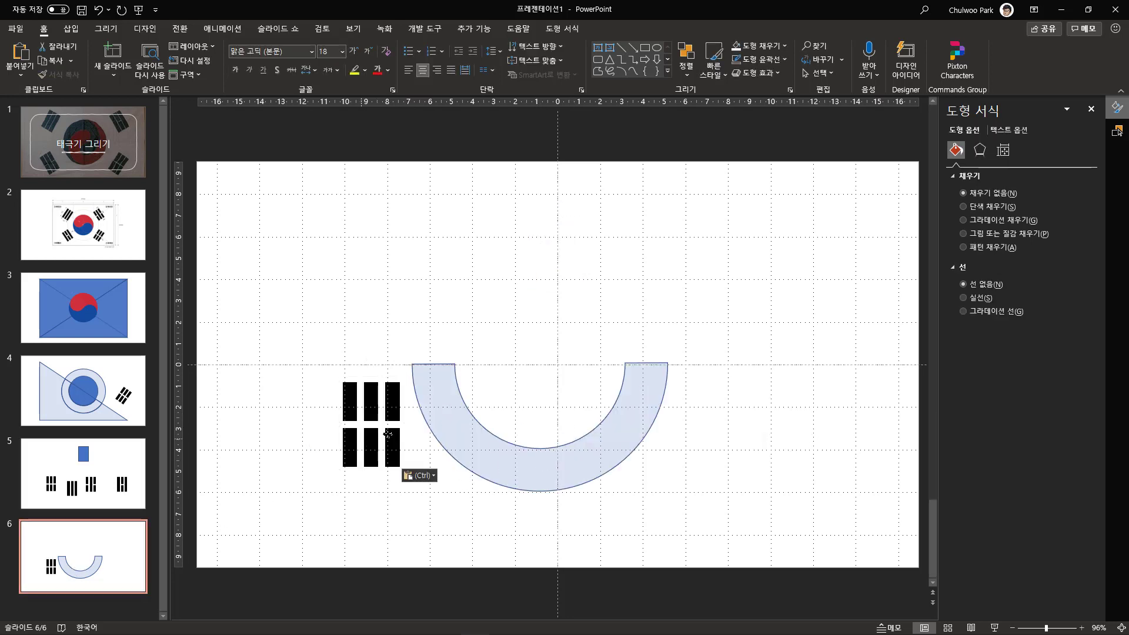
left_click_drag(368, 441, 740, 376)
left_click(635, 378)
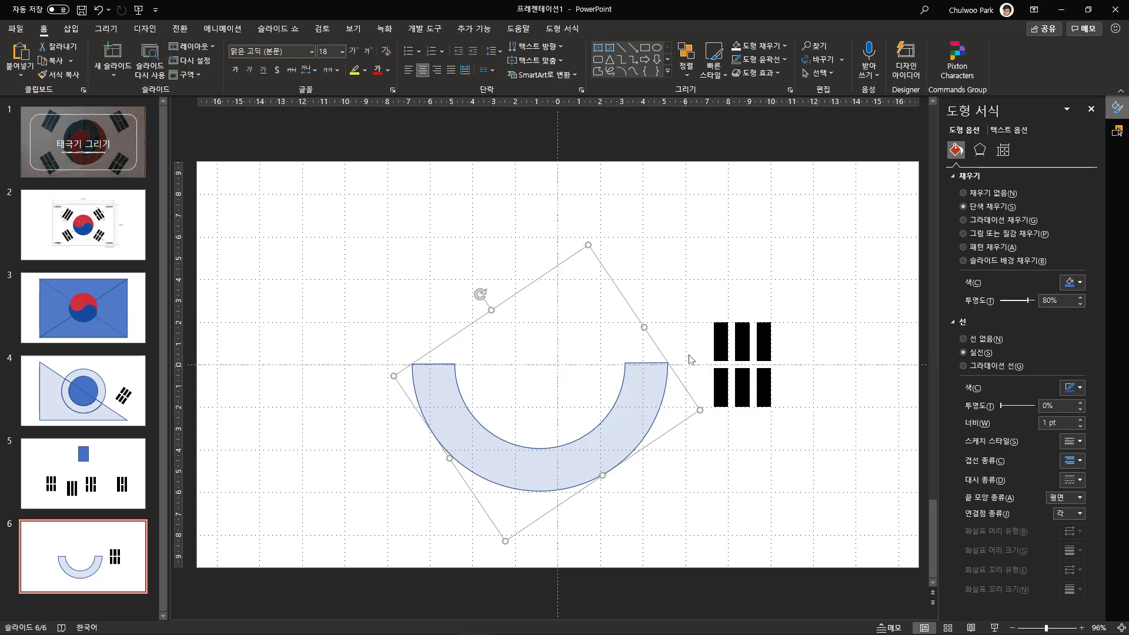
mouse_move(730, 371)
left_mouse_down()
mouse_move(686, 369)
mouse_move(717, 369)
left_mouse_up()
left_click(644, 398)
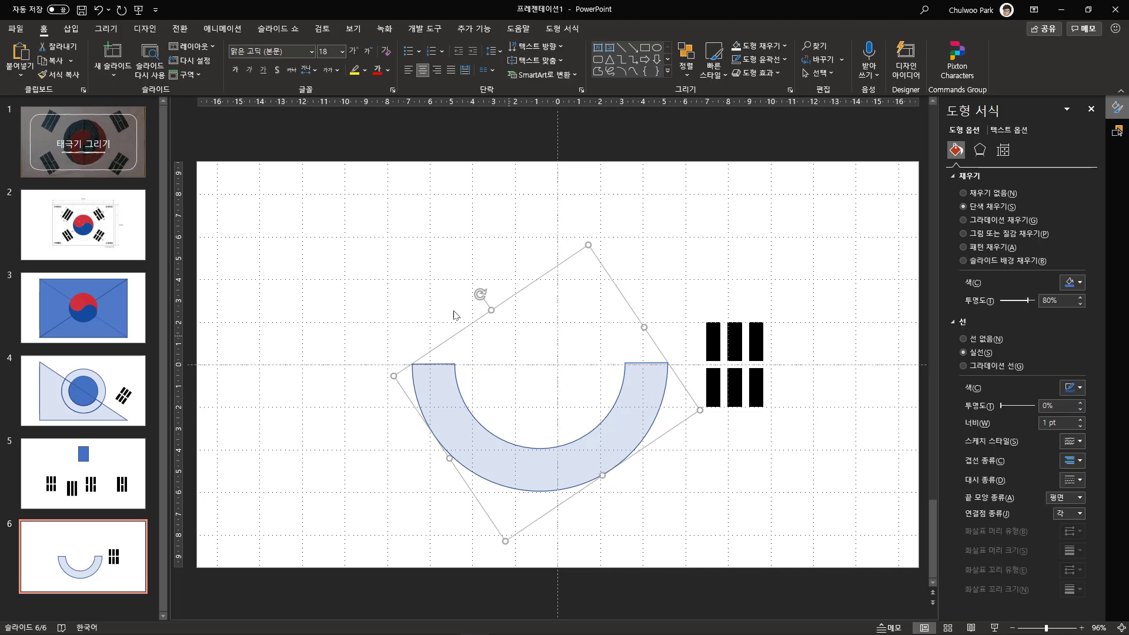
- Move the half ring to the slide's upper-left area, paste a copy of it as a picture and place the picture near the slide's centre
left_click(388, 292)
left_click_drag(549, 456, 357, 292)
scroll(357, 293, "up", 1)
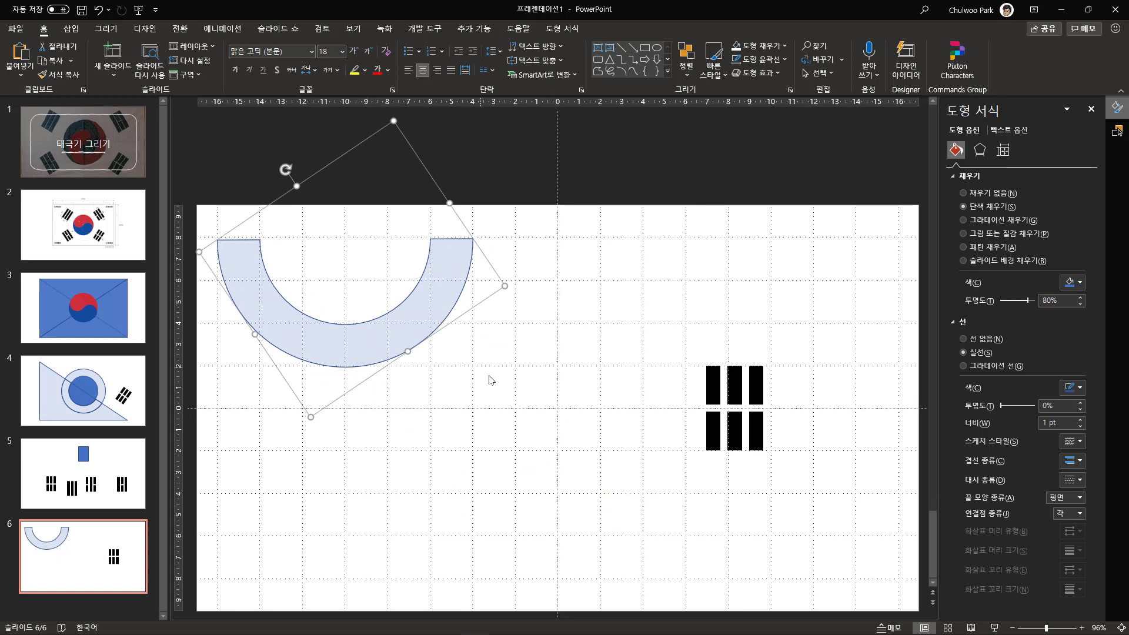
left_click(32, 77)
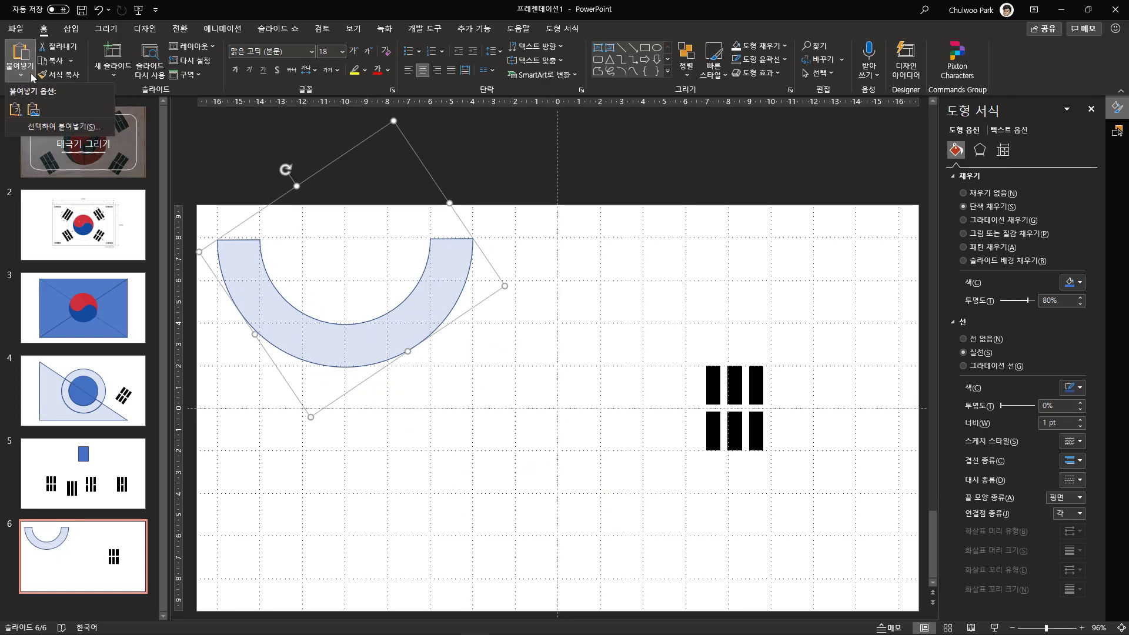
left_click(35, 113)
left_click_drag(618, 360, 591, 410)
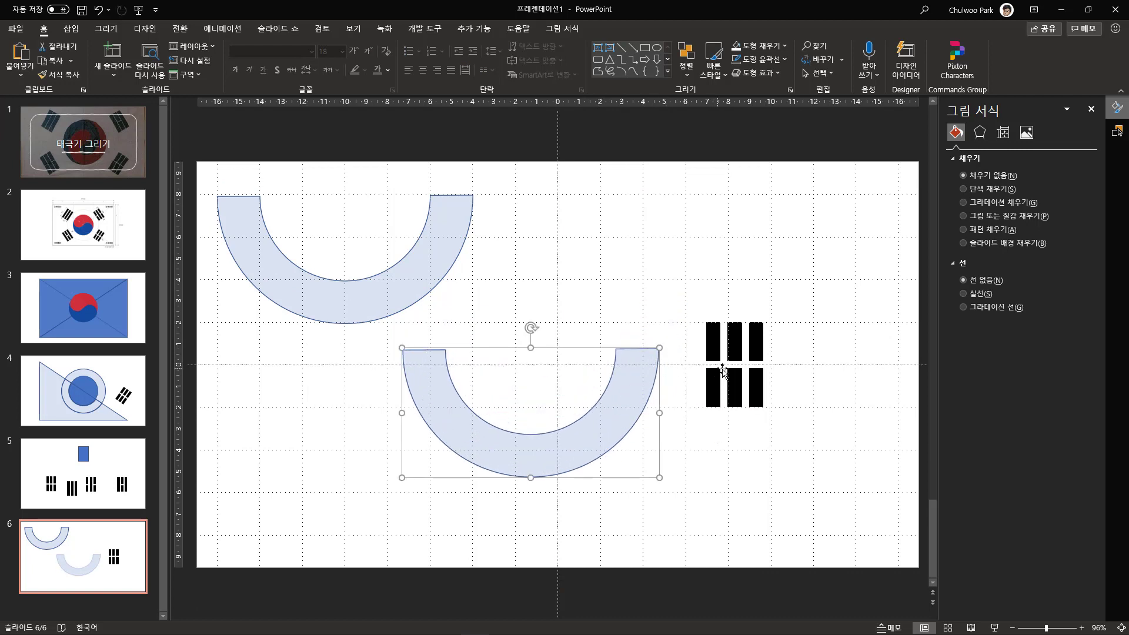
- Move the trigram against the right end of the half-ring picture, centred on its level edge, and group the two
left_click_drag(731, 371, 684, 356)
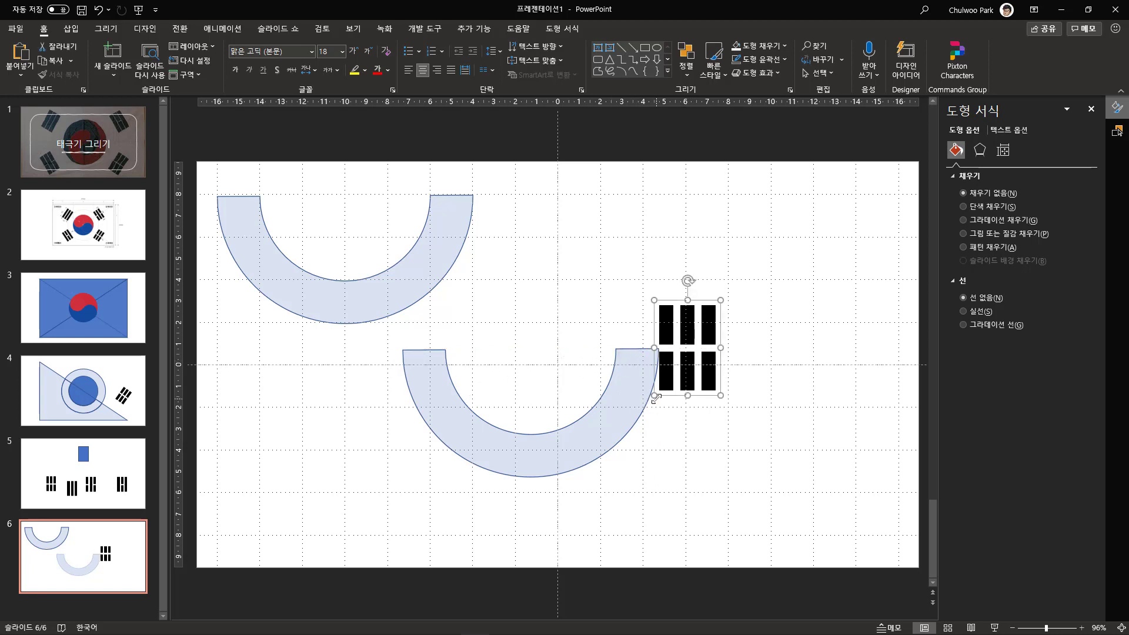
left_click(638, 413)
left_click(694, 383, "shift")
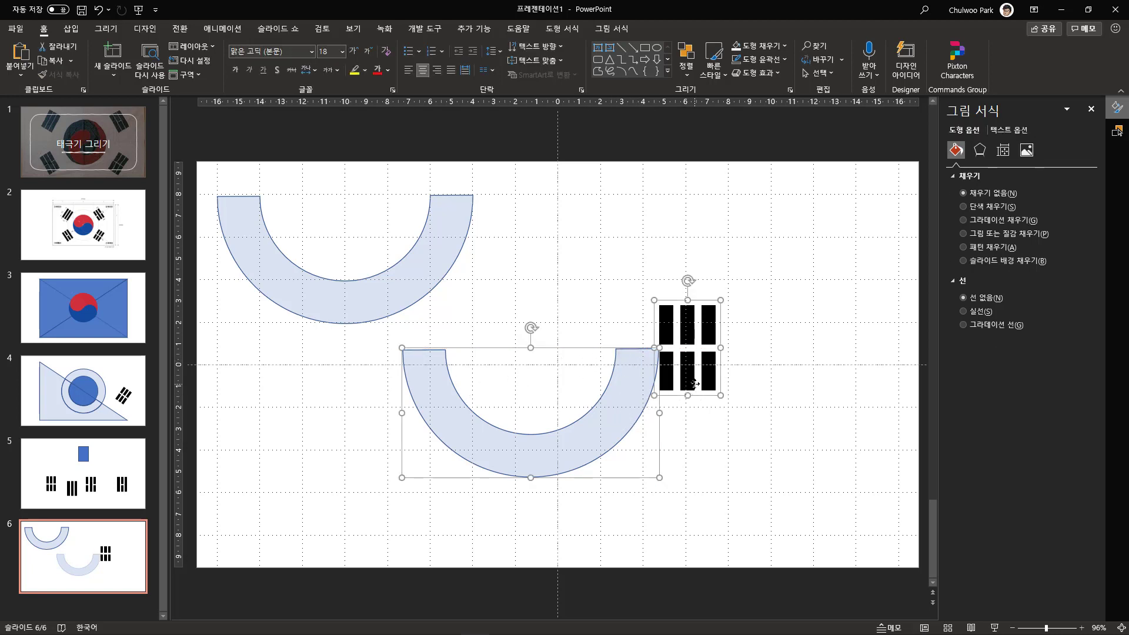
key("ctrl+g")
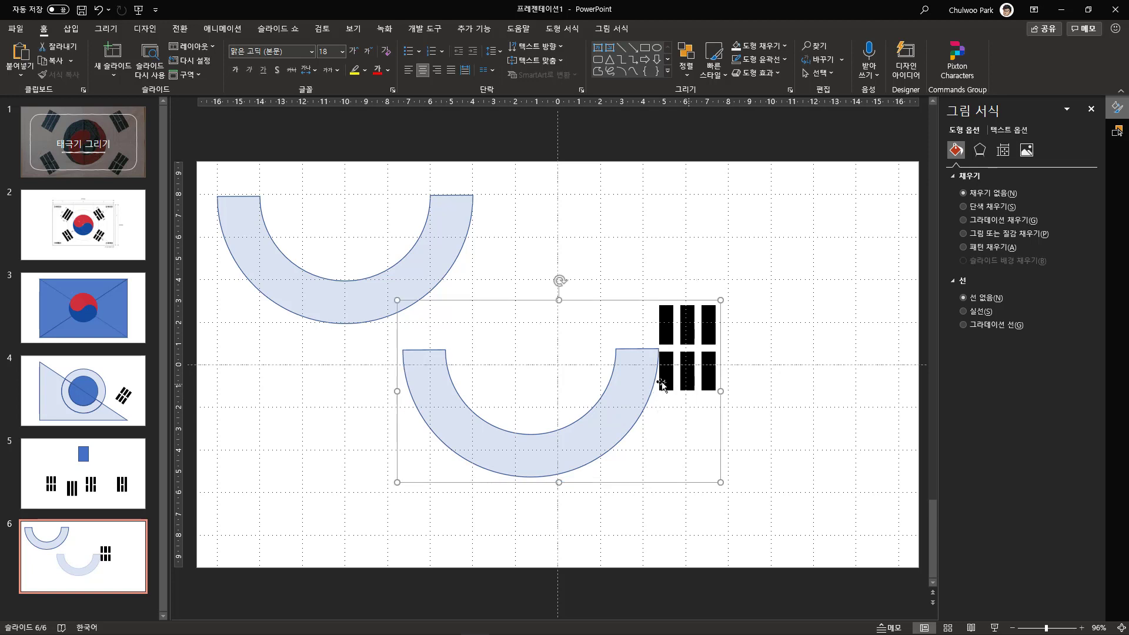
- Copy the group onto slide 4, rotate it to follow the diagonal and fit its half ring exactly over the circle's lower segment
left_click(83, 390)
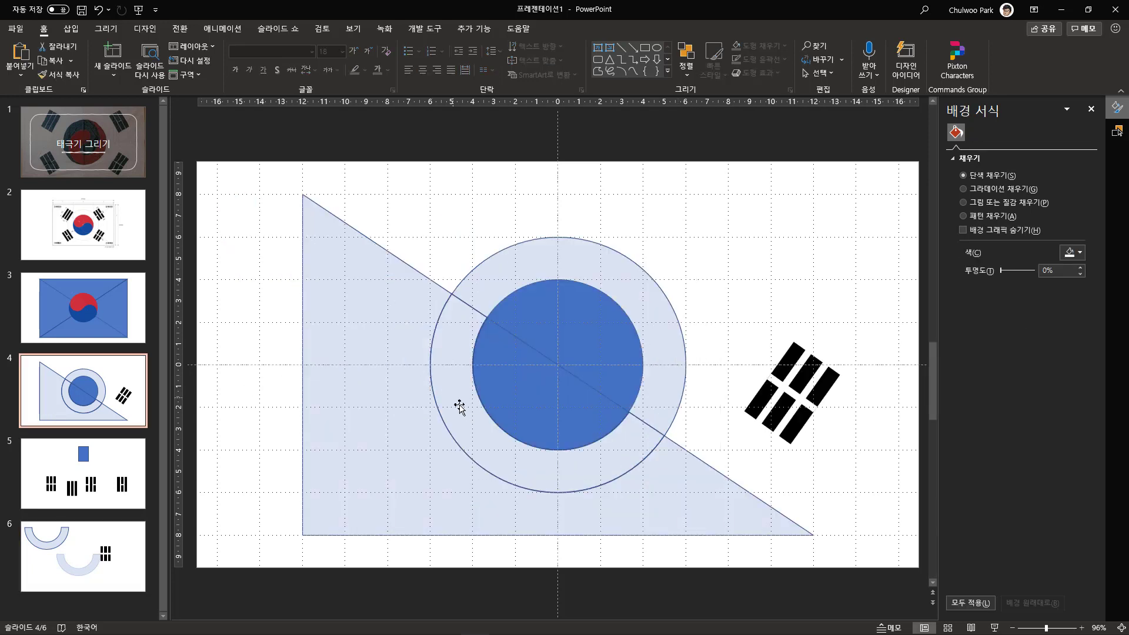
key("ctrl+v")
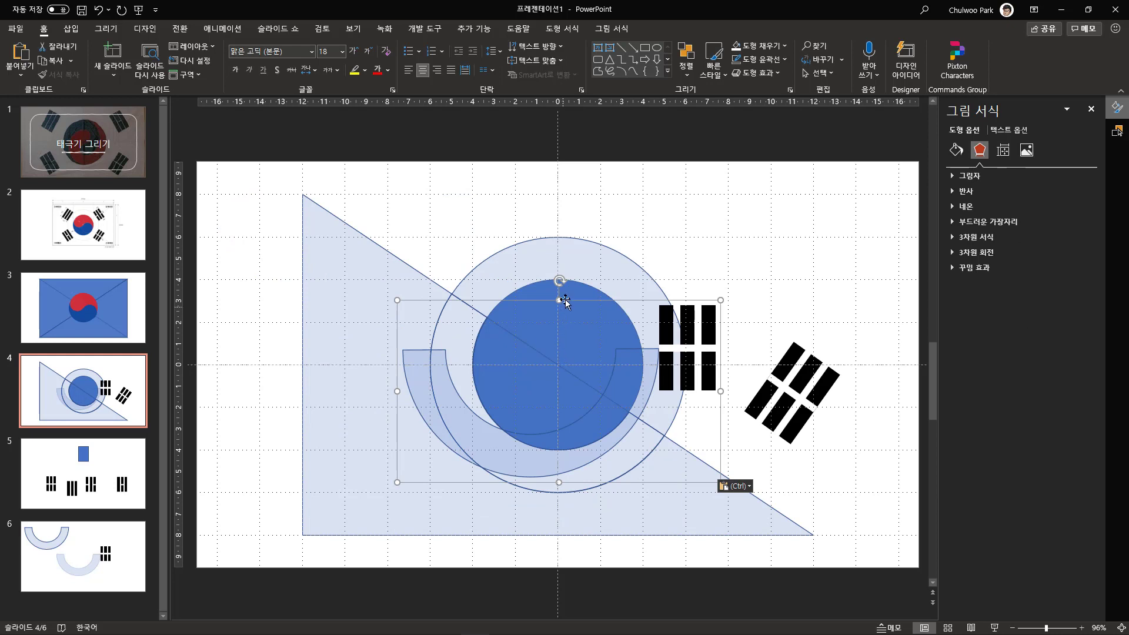
left_click_drag(562, 280, 617, 310)
left_click_drag(622, 441, 617, 459)
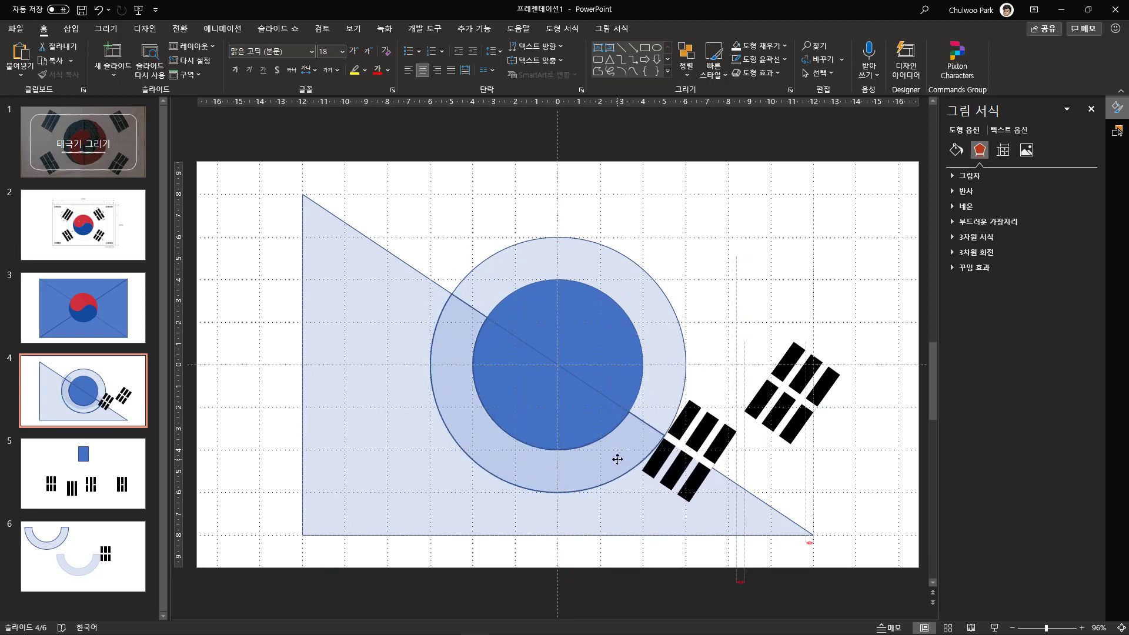
left_click_drag(618, 459, 617, 460)
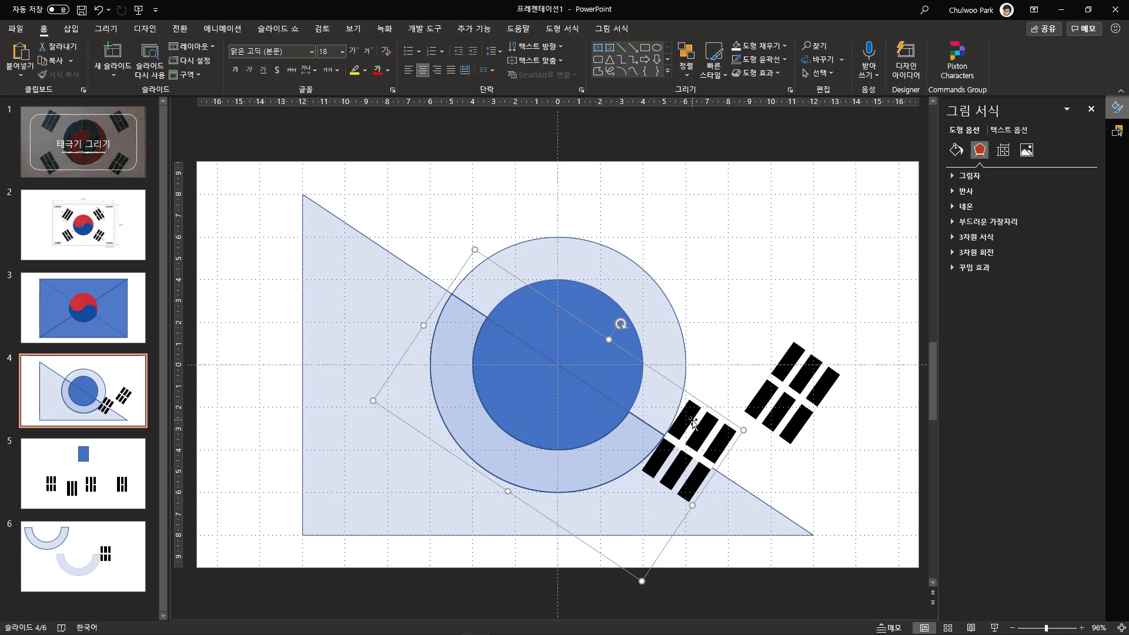
- Ungroup the trigram from the half-ring picture and copy the trigram onto the flag on slide 3
right_click(708, 442)
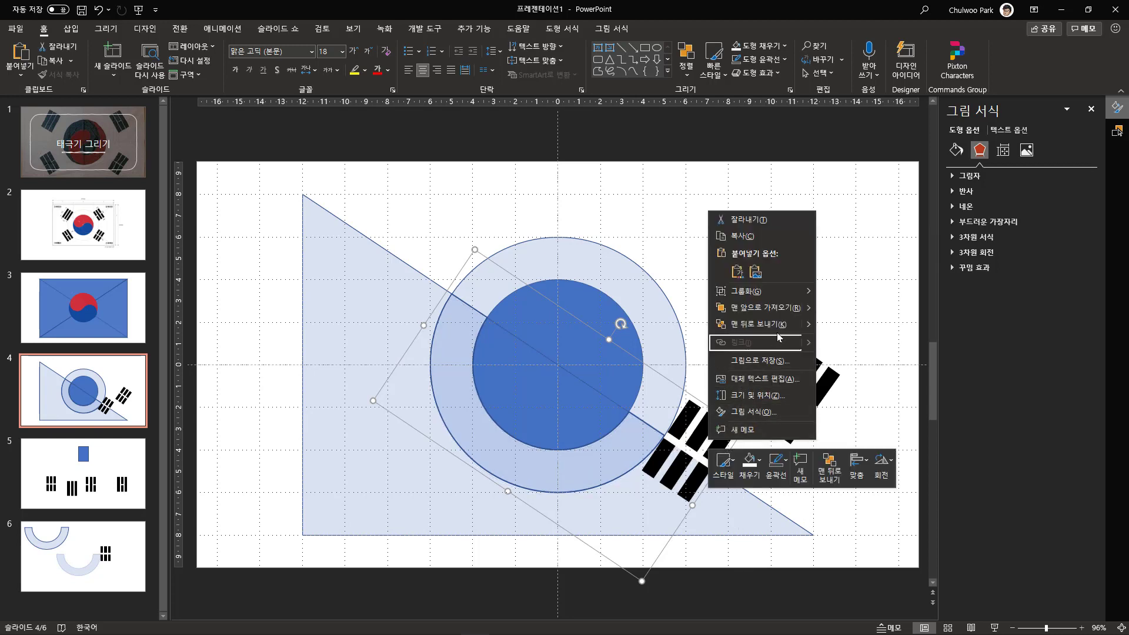
mouse_move(787, 290)
left_click(879, 332)
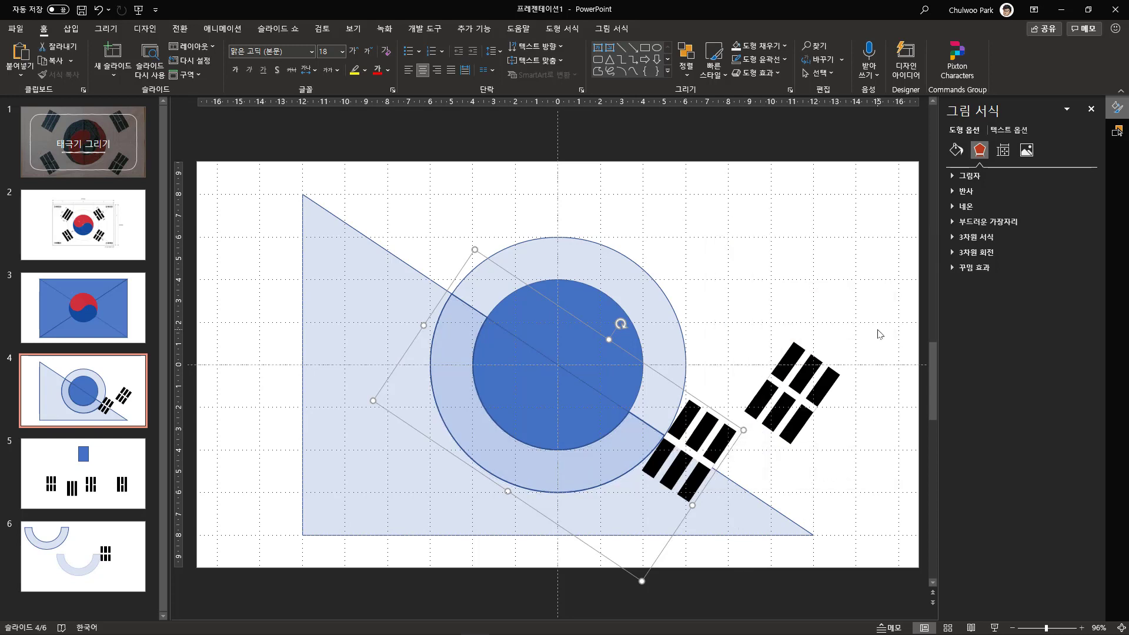
left_click(763, 463)
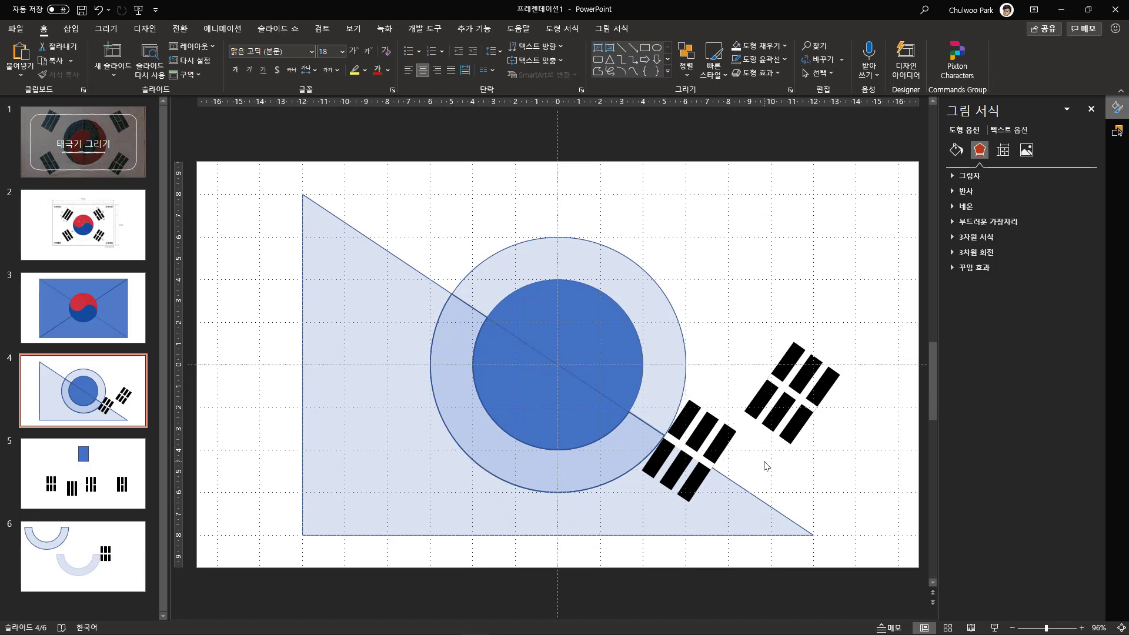
left_click(711, 433)
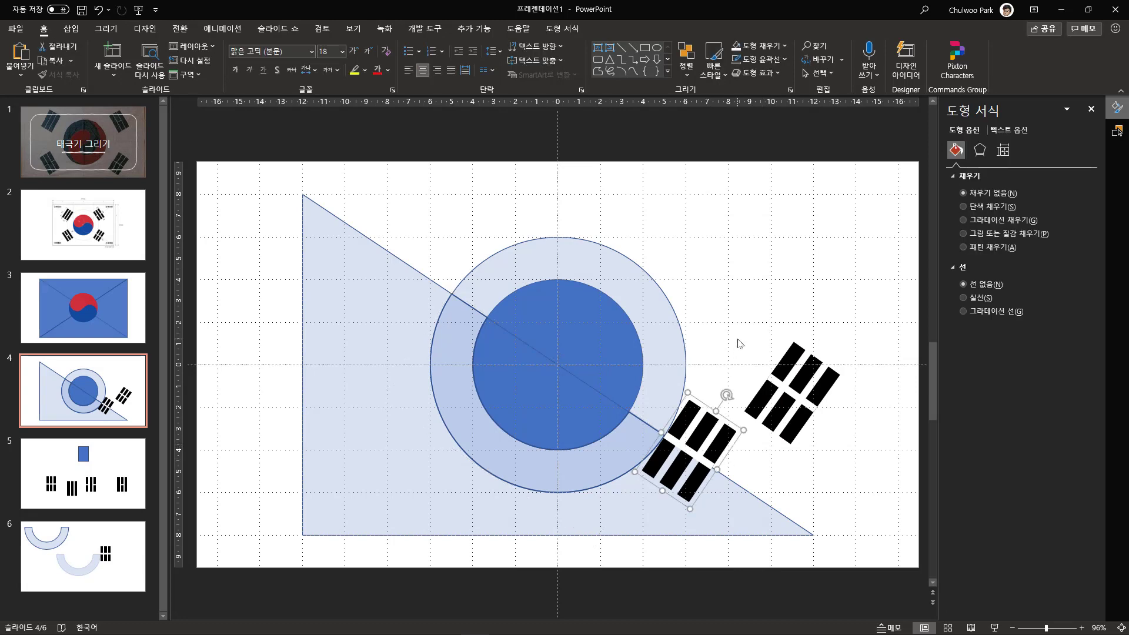
left_click(103, 319)
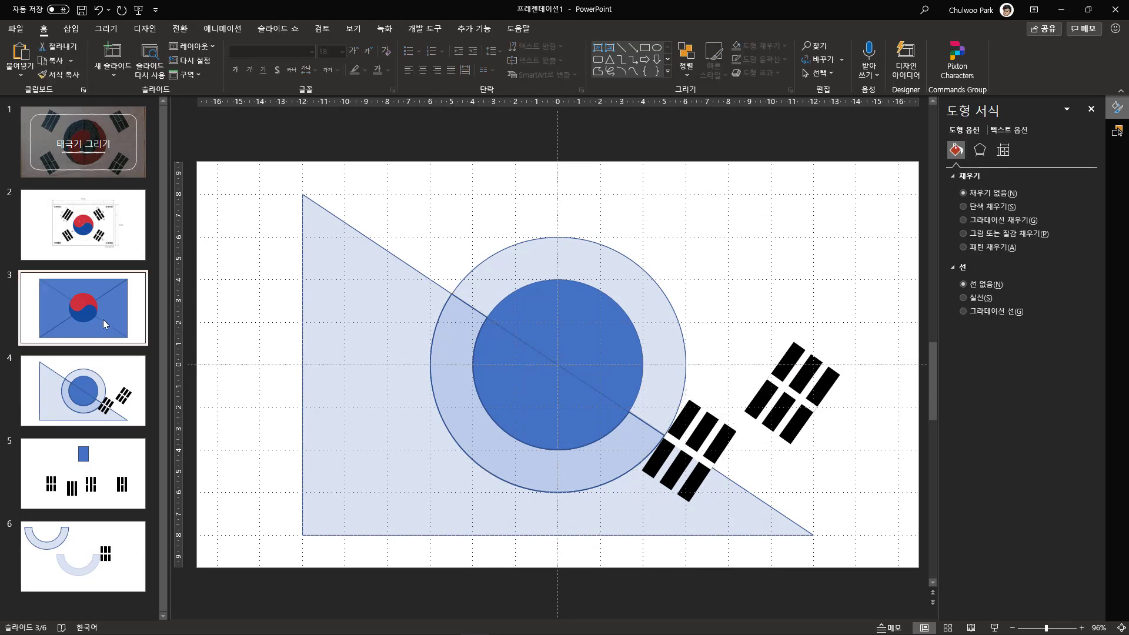
key("ctrl+v")
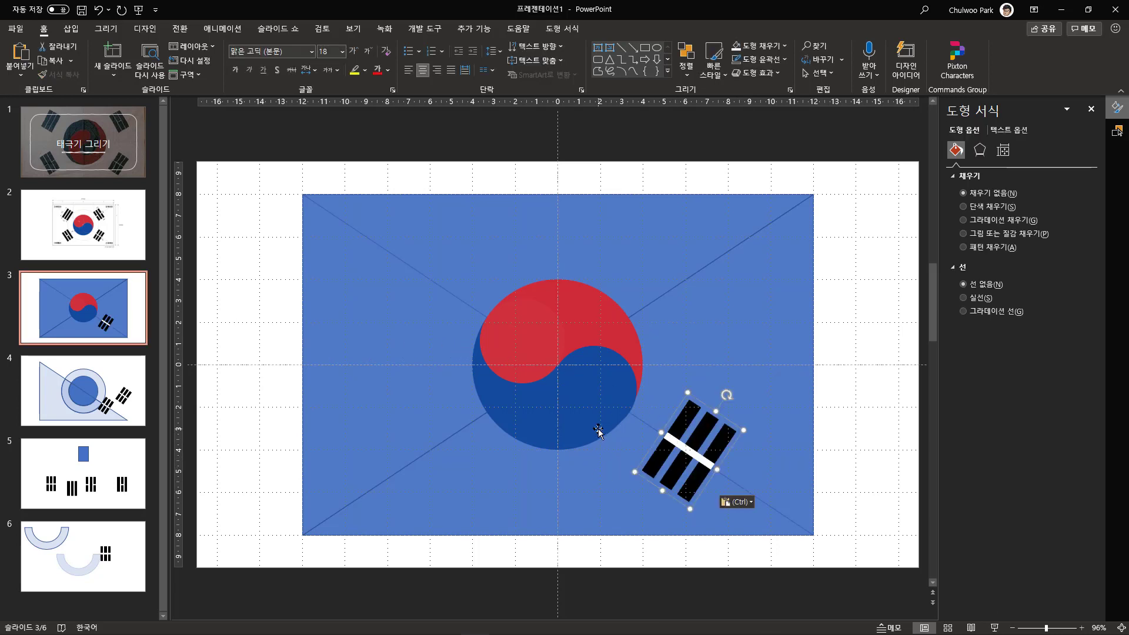
- Copy the trigram with three solid bars from slide 5 onto the flag on slide 3
left_click(101, 488)
left_click(484, 468)
key("ctrl+c")
key("Page_Up")
key("Page_Up")
key("ctrl+v")
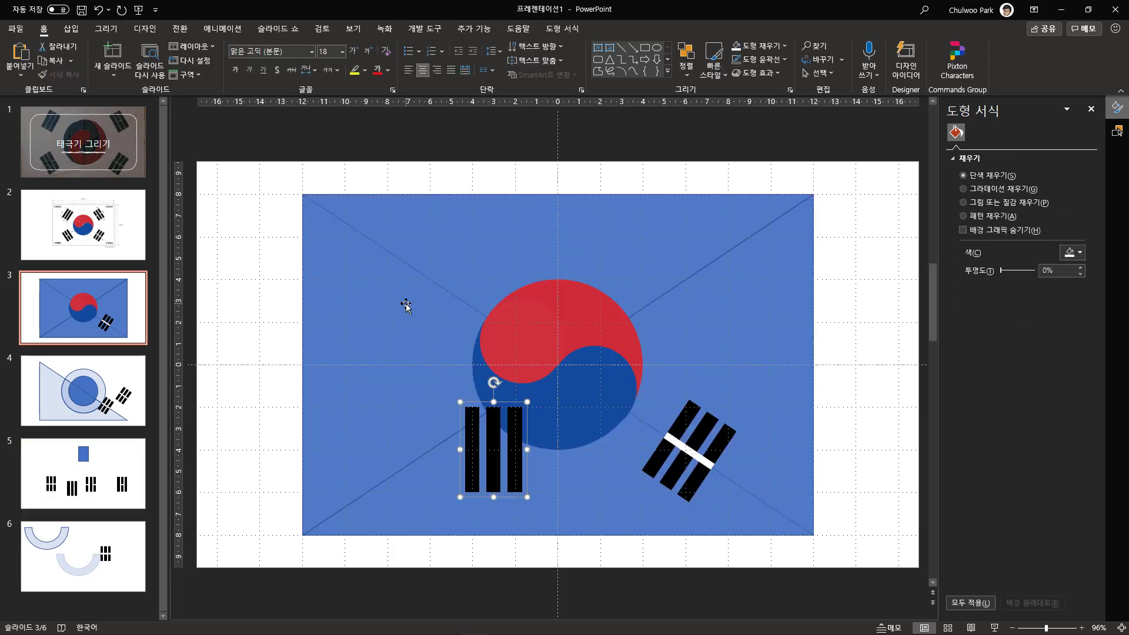
- Set the solid-bar trigram's rotation to 34° to match the broken-bar trigram and place it on the flag's upper-left diagonal
left_click_drag(493, 383, 526, 399)
left_click(683, 444)
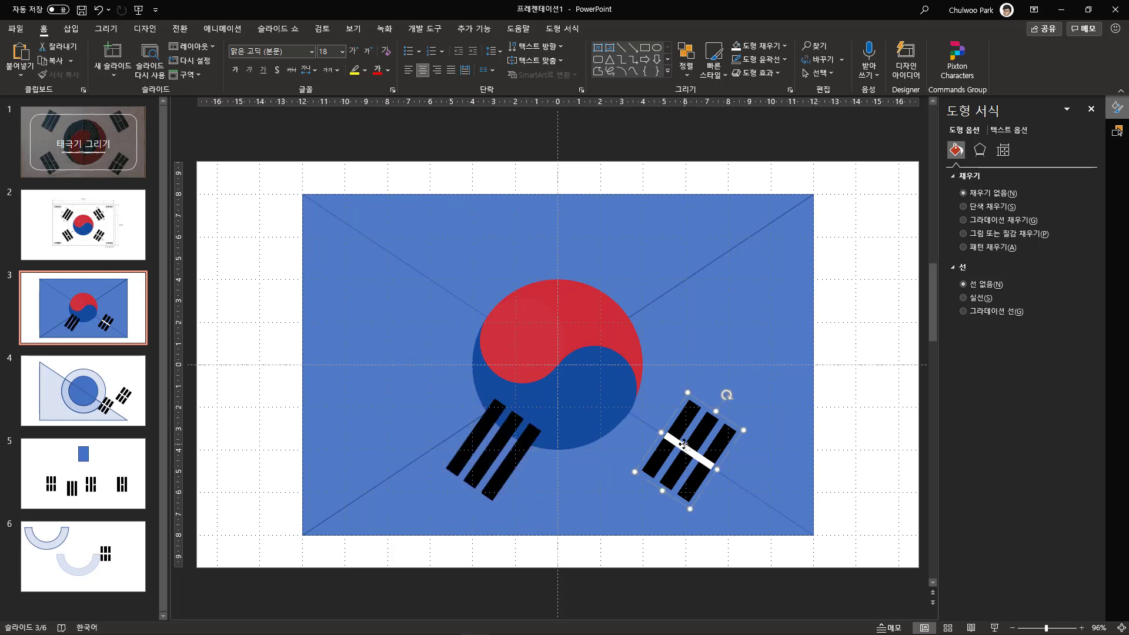
left_click(1011, 154)
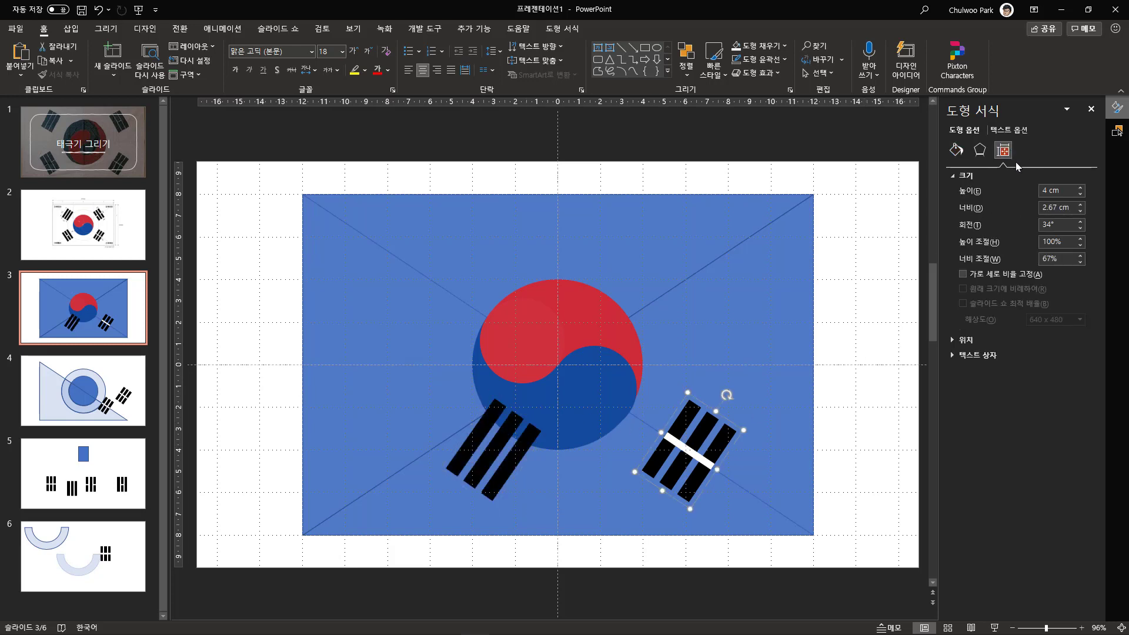
left_click(495, 448)
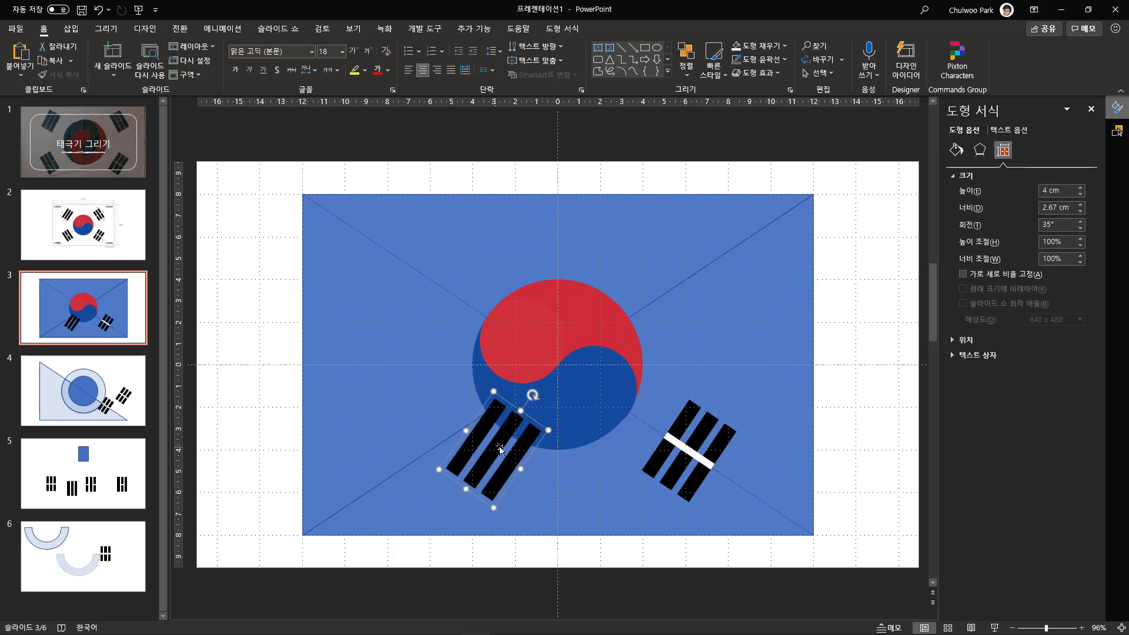
left_click(1055, 224)
type("34")
key("Return")
left_click_drag(503, 465, 442, 291)
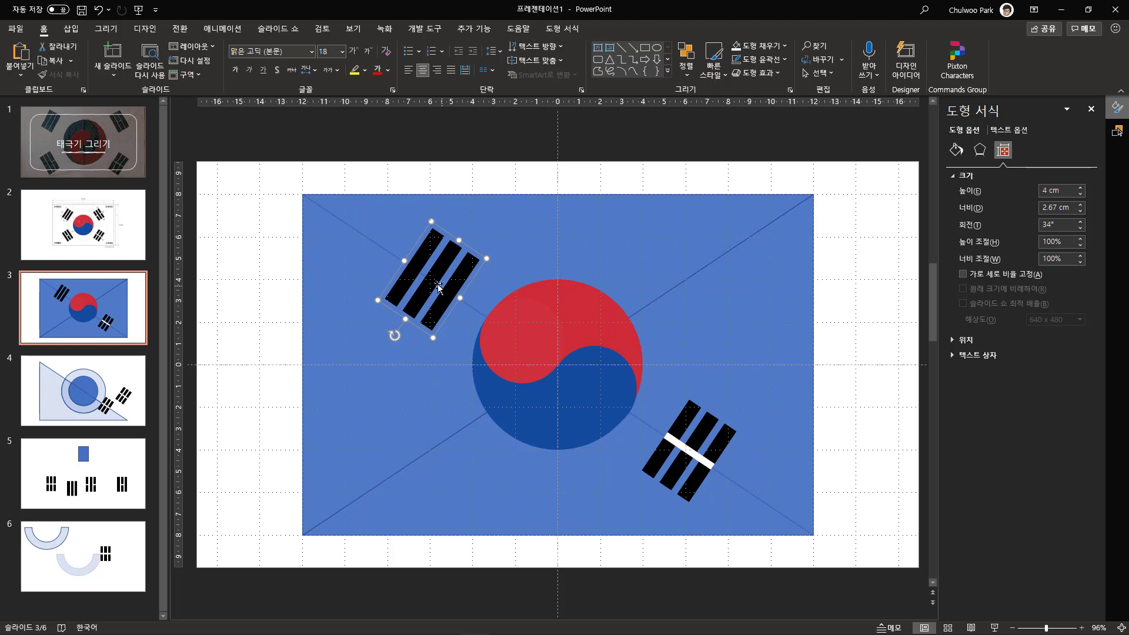
left_click_drag(438, 286, 429, 279)
- Copy the trigram with a solid middle bar and broken outer bars from slide 5 onto the flag's upper-right area on slide 3
left_click(143, 484)
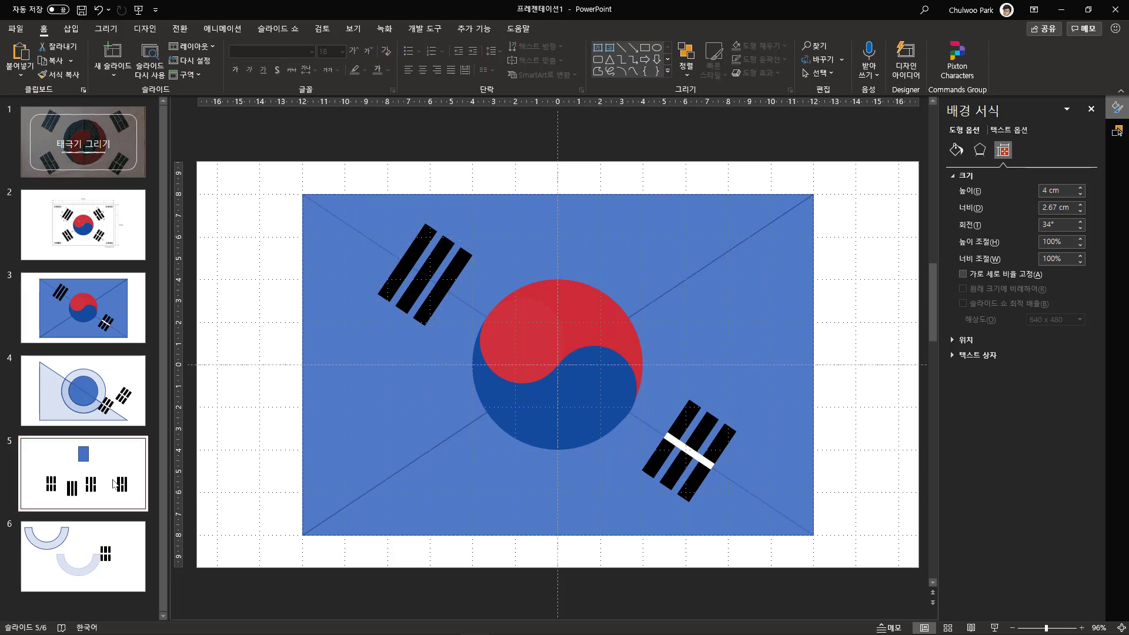
left_click(602, 452)
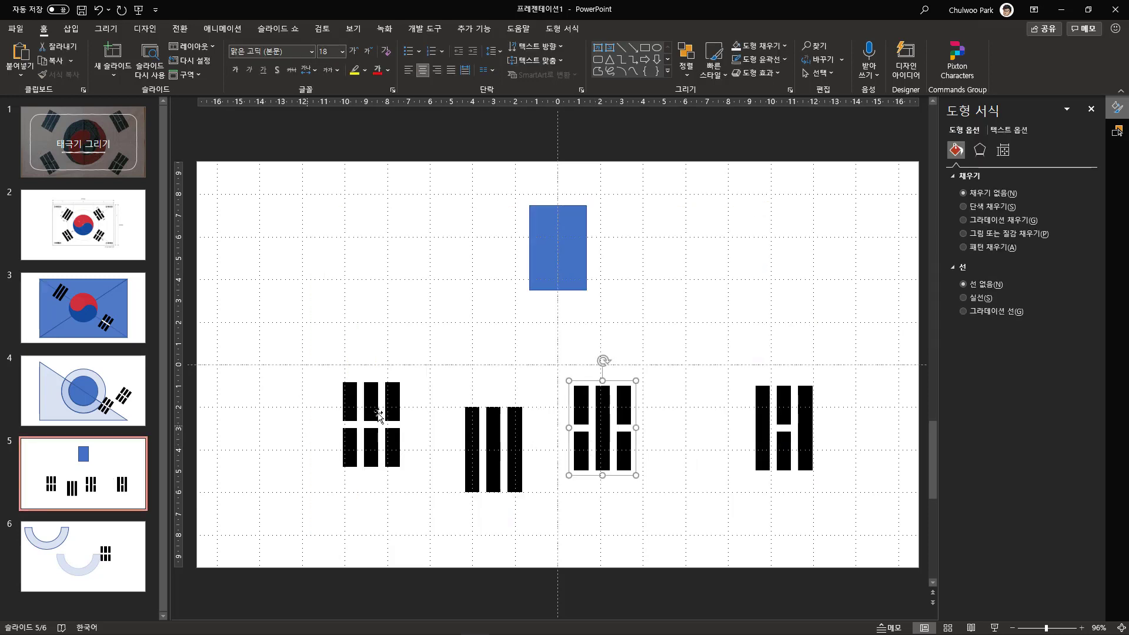
left_click(94, 305)
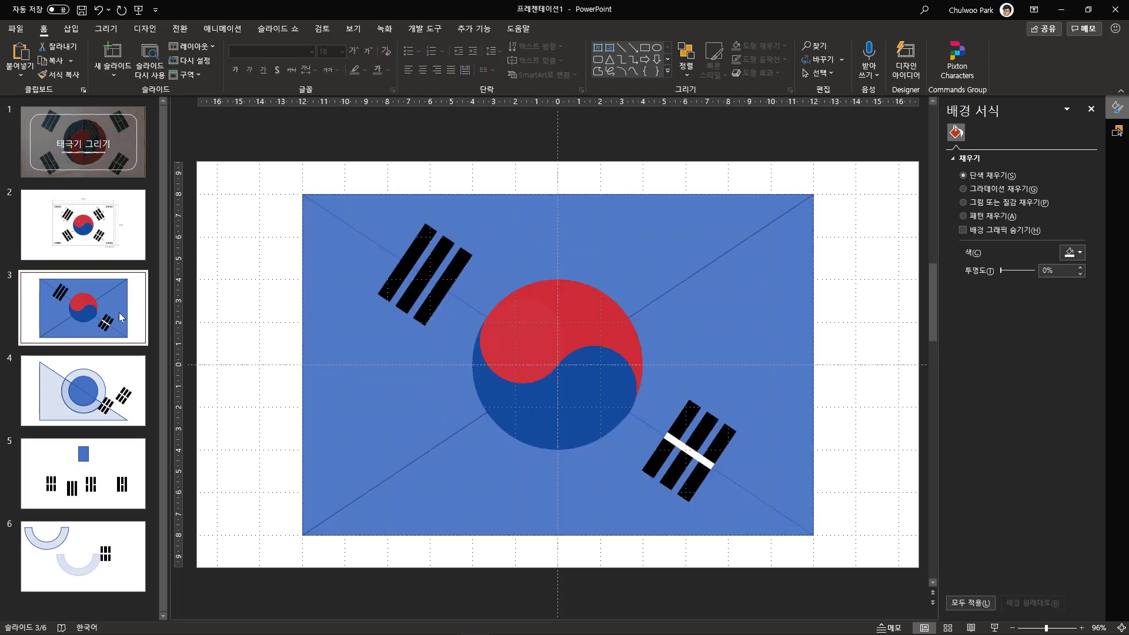
key("ctrl+v")
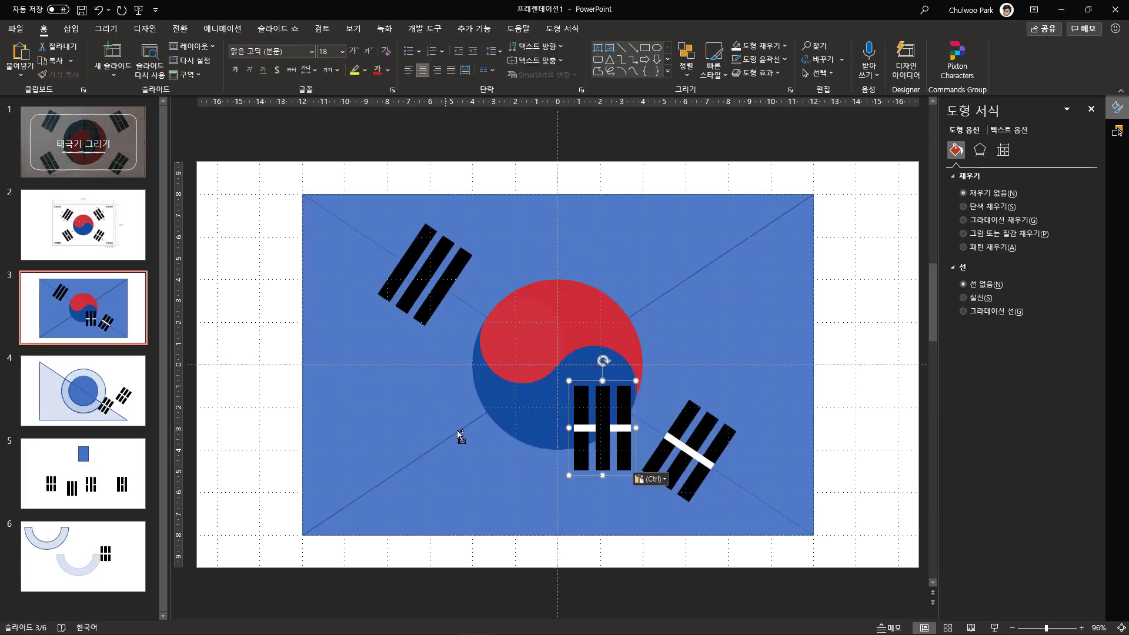
left_click_drag(594, 448, 677, 299)
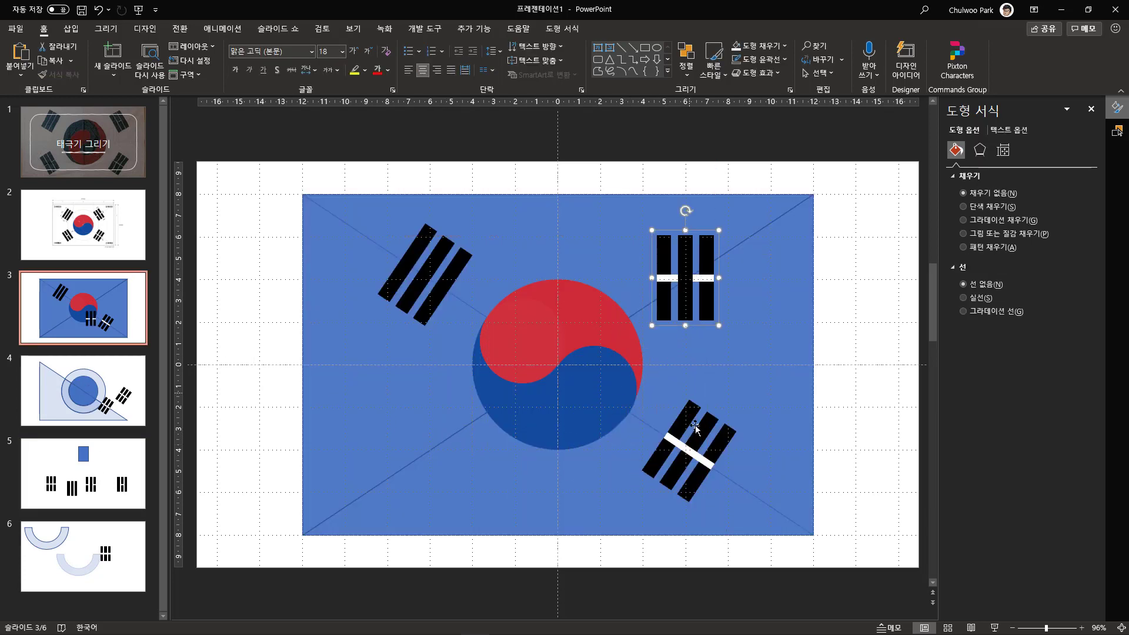
- Set the upper-right trigram's rotation to 34° like the lower-right trigram and flip it vertically
left_click(700, 446)
left_click(1003, 150)
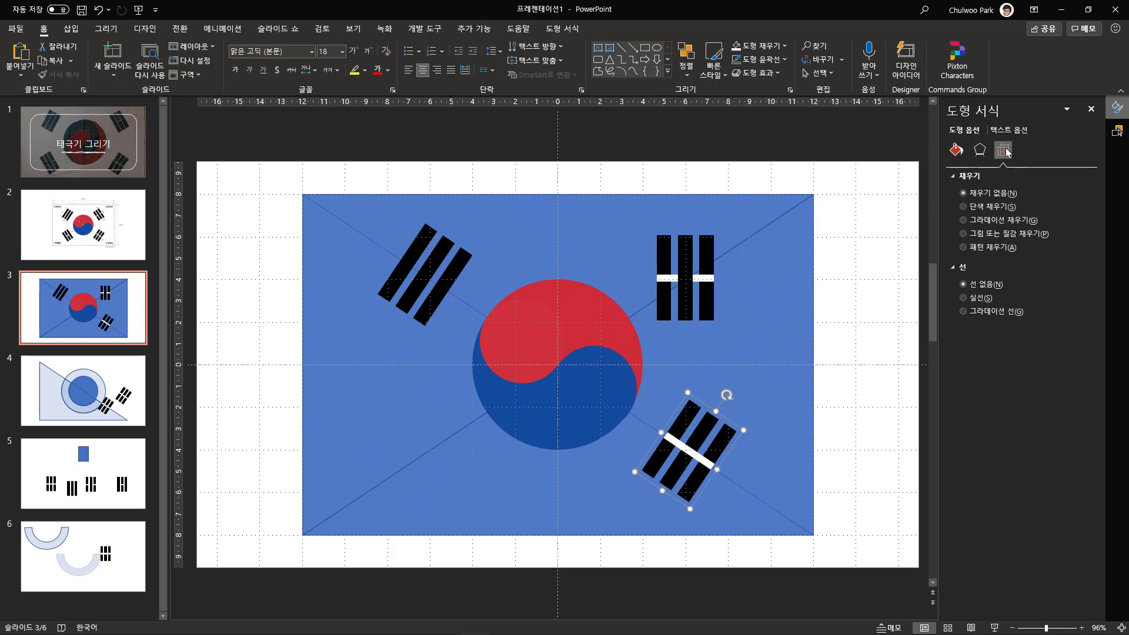
left_click(699, 285)
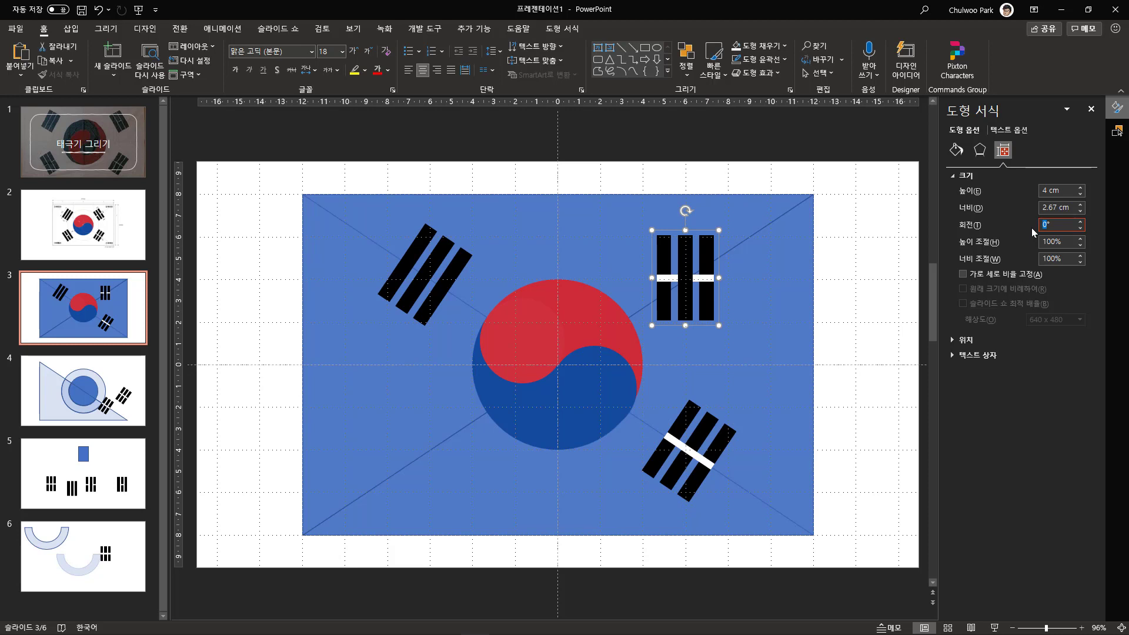
type("34")
key("Return")
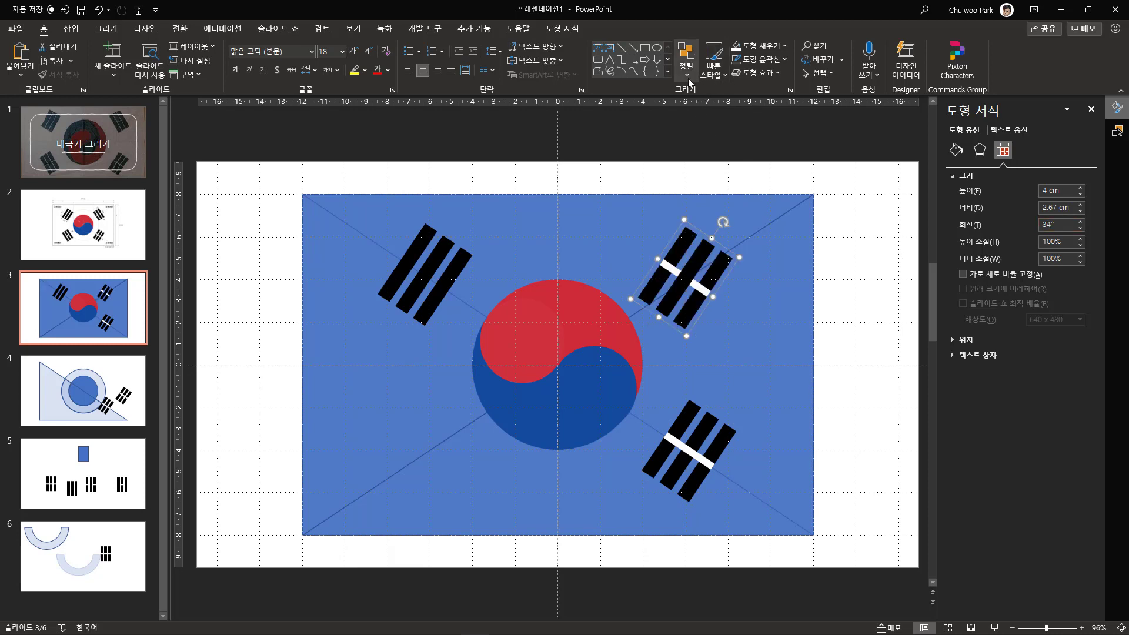
left_click(686, 59)
mouse_move(756, 285)
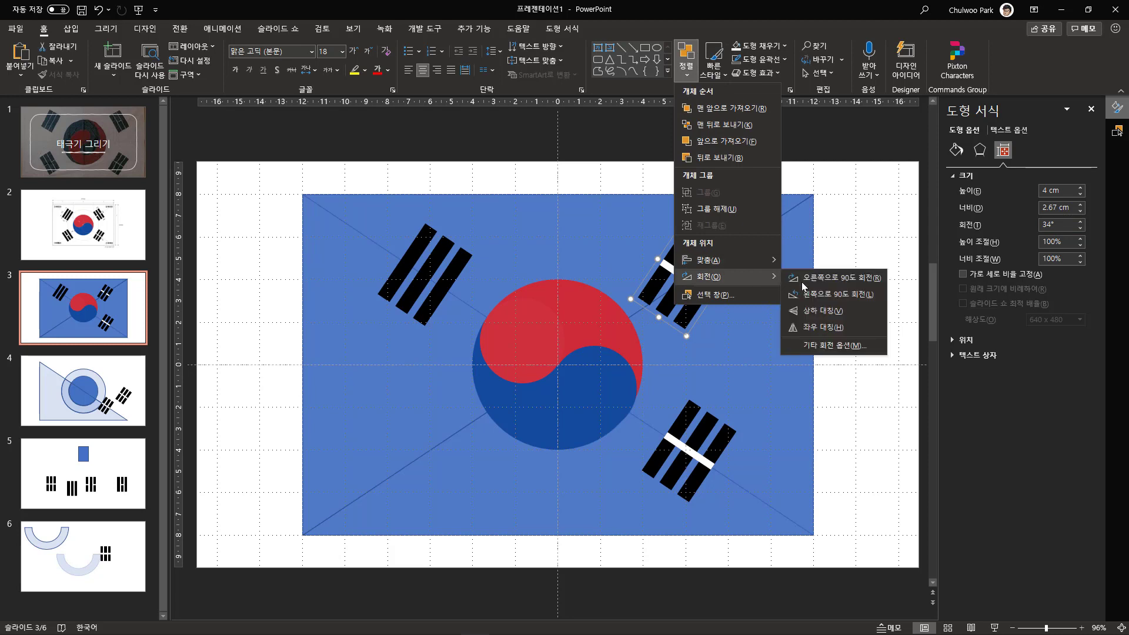
left_click(850, 319)
- Center the flipped trigram on the flag's upper-right diagonal and align the solid-bar trigram level with it
left_click_drag(698, 292, 701, 294)
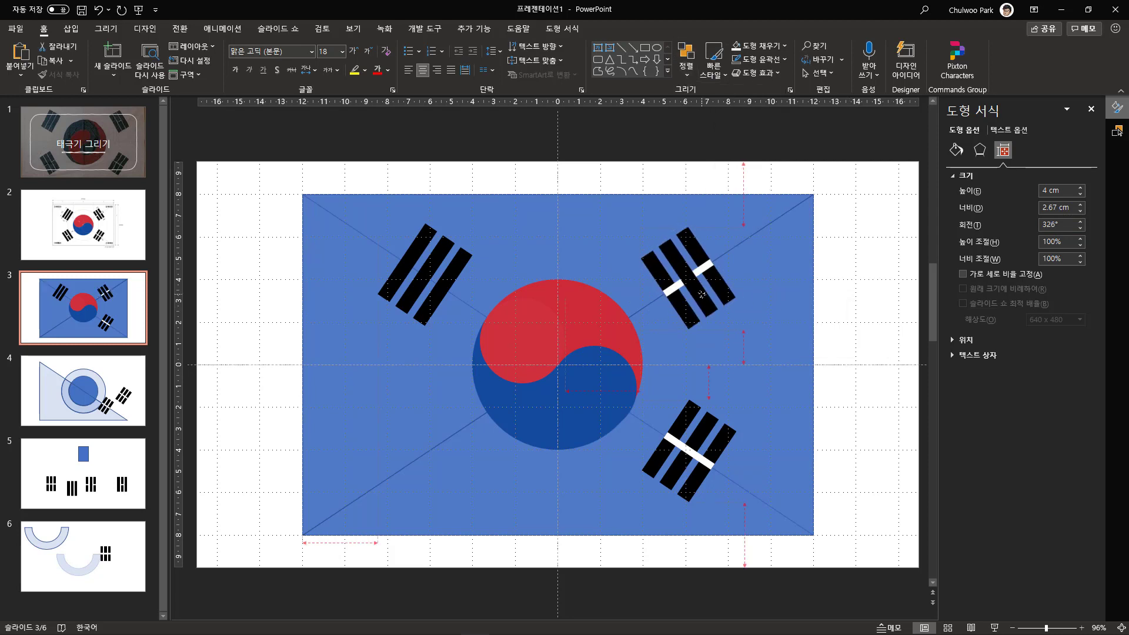
left_click_drag(701, 294, 690, 290)
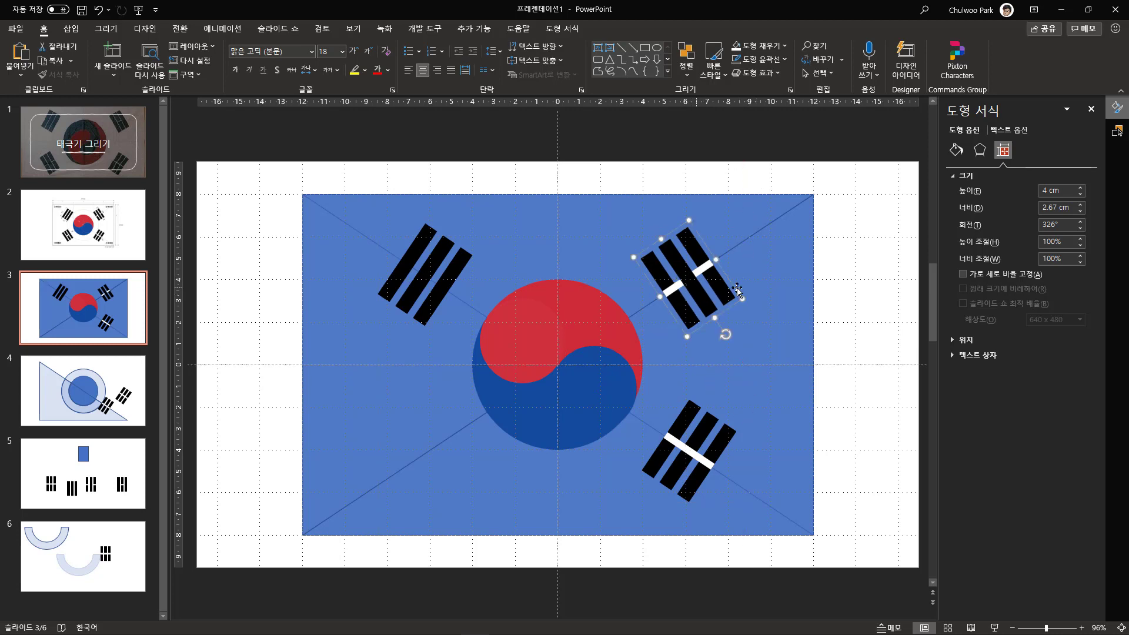
left_click_drag(427, 276, 425, 277)
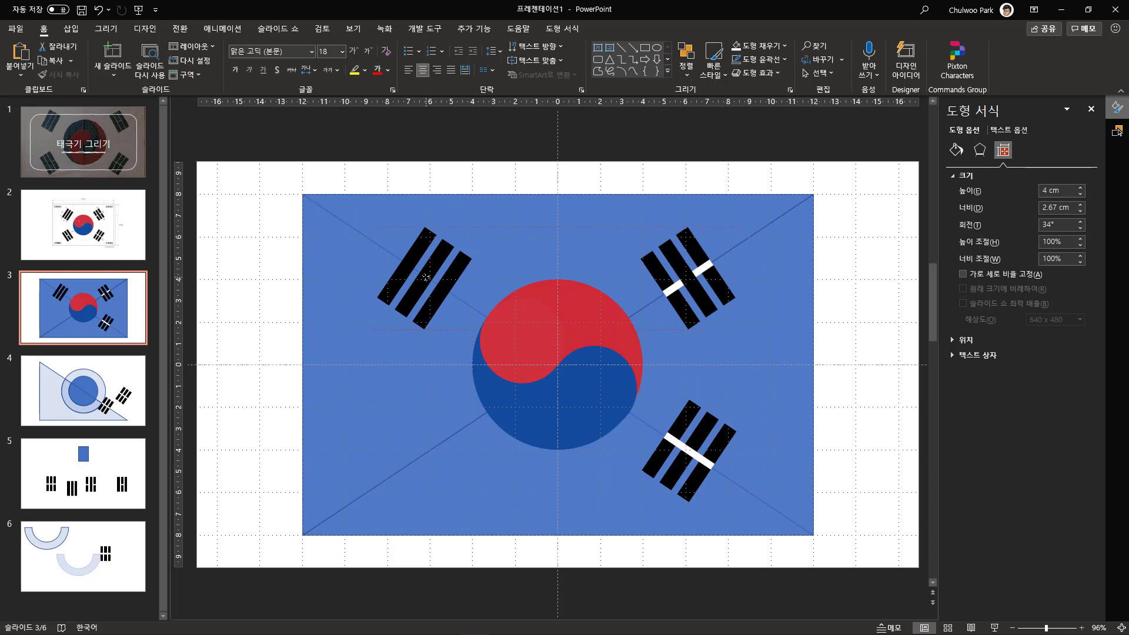
left_click_drag(426, 277, 426, 277)
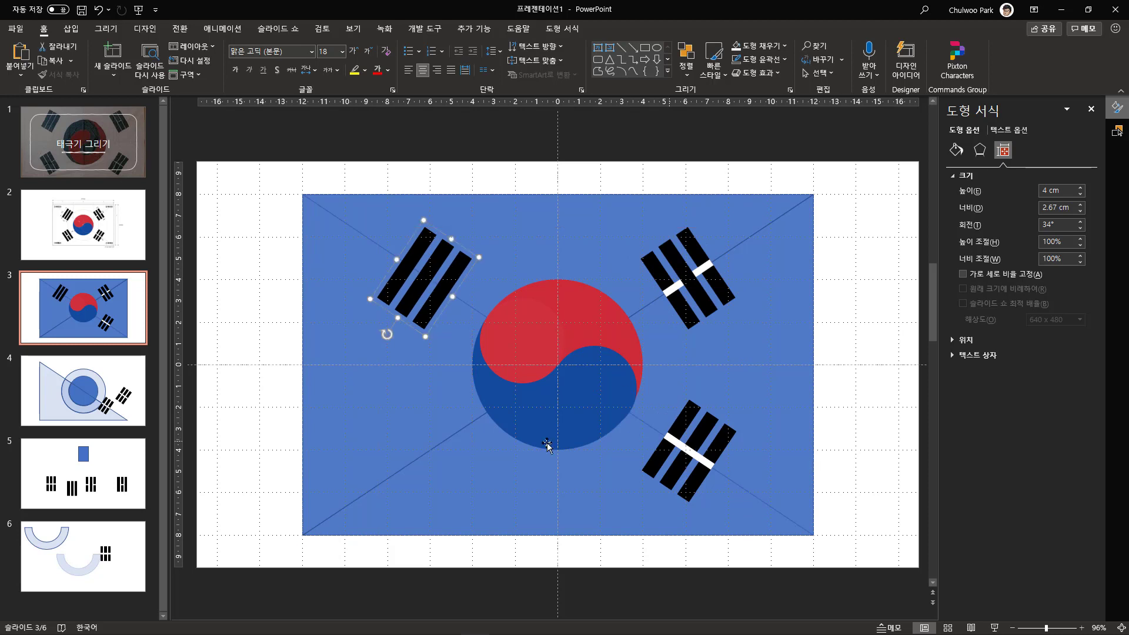
- Copy the trigram with solid outer bars and a broken middle bar from slide 5 onto the flag's lower-left area on slide 3
left_click(120, 488)
left_click(787, 456)
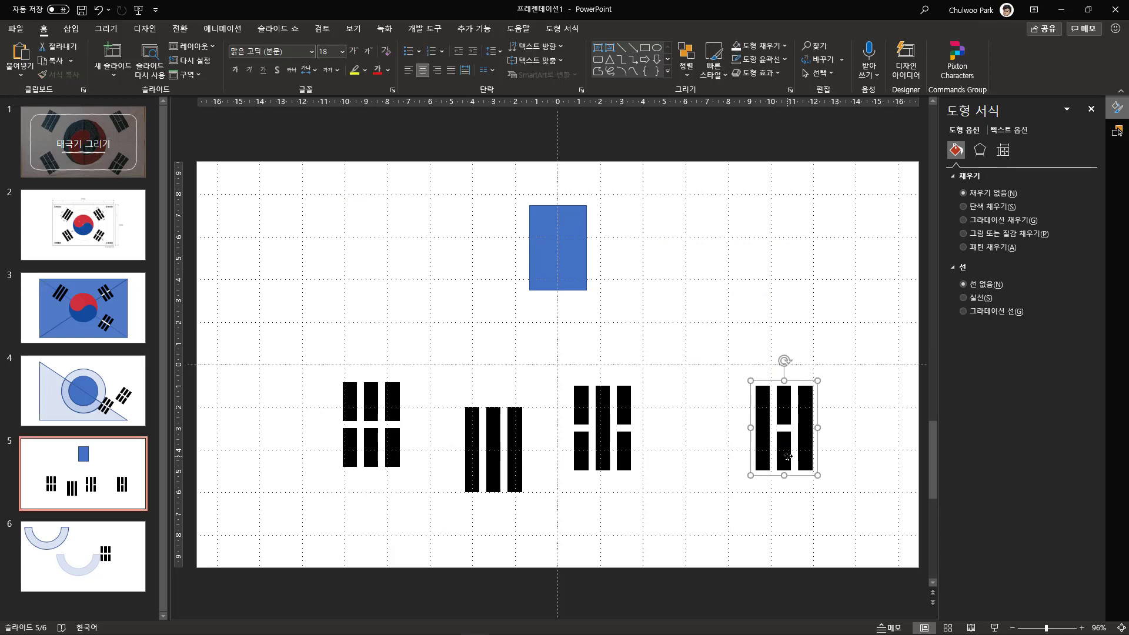
key("ctrl+z")
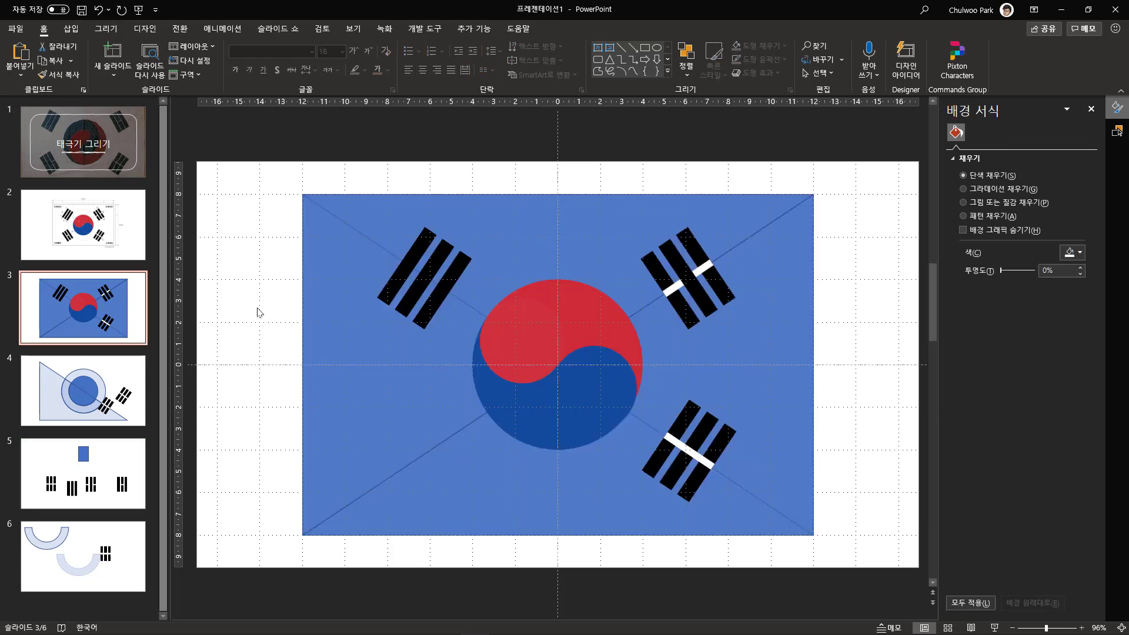
key("ctrl+v")
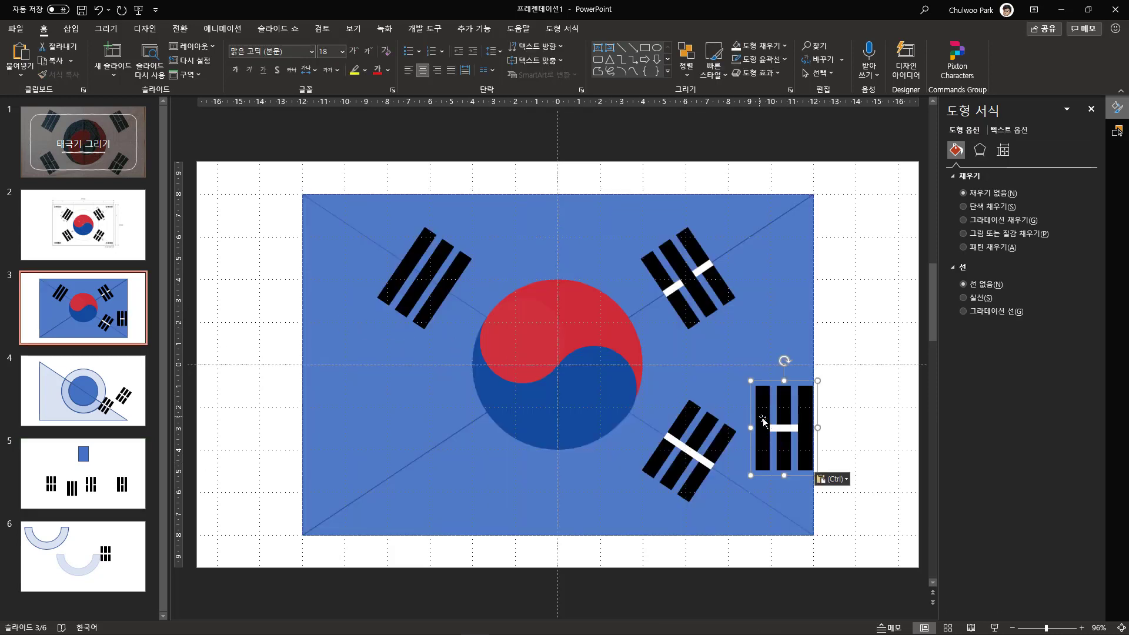
left_click_drag(781, 422, 456, 438)
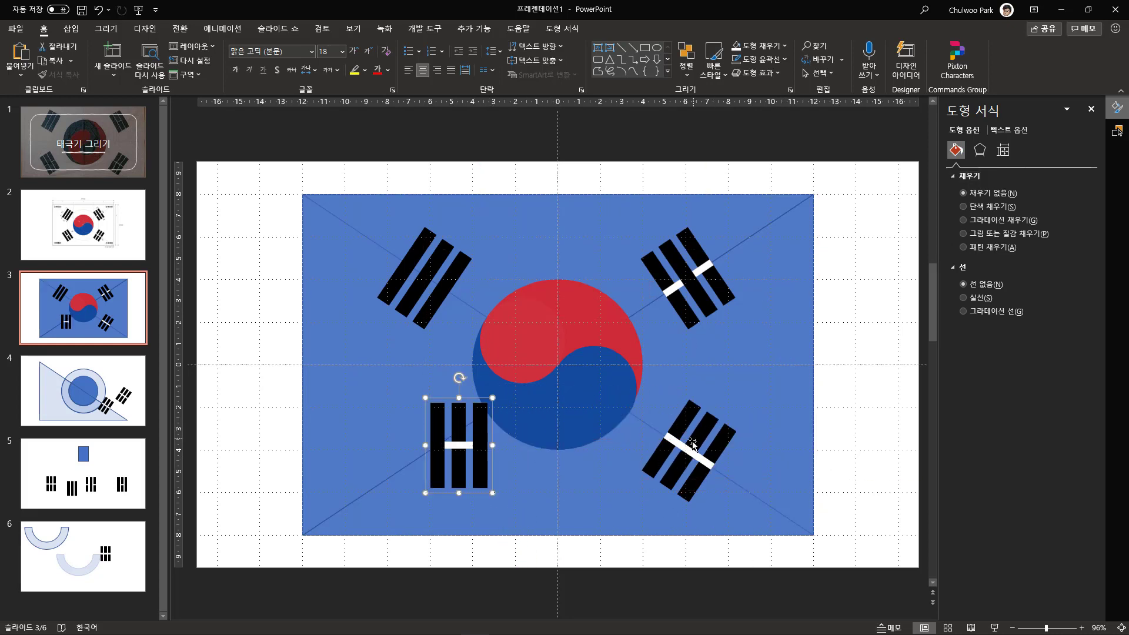
- Set the lower-left trigram's rotation to 34° like the lower-right trigram and flip it horizontally
left_click(722, 416)
left_click(1006, 151)
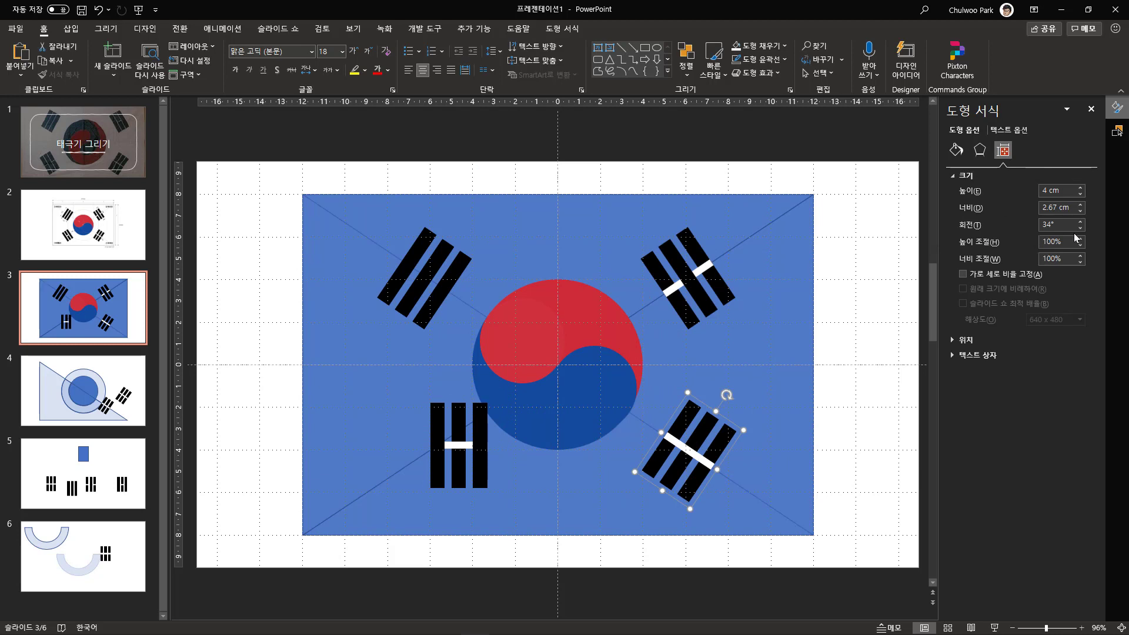
left_click(452, 464)
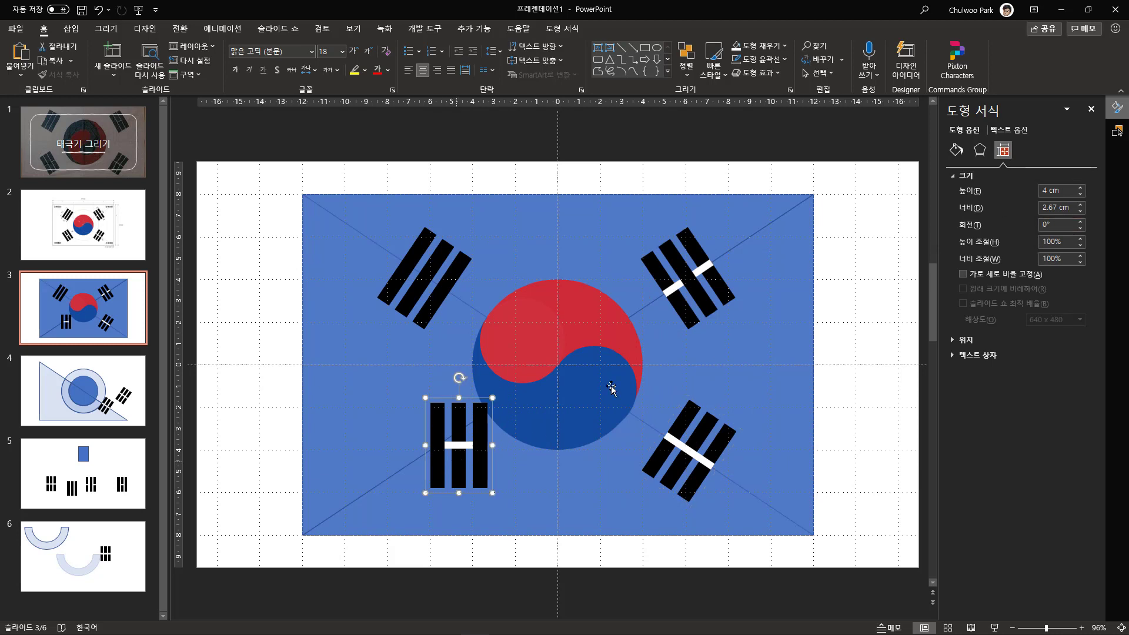
left_click(1050, 221)
type("34")
key("Return")
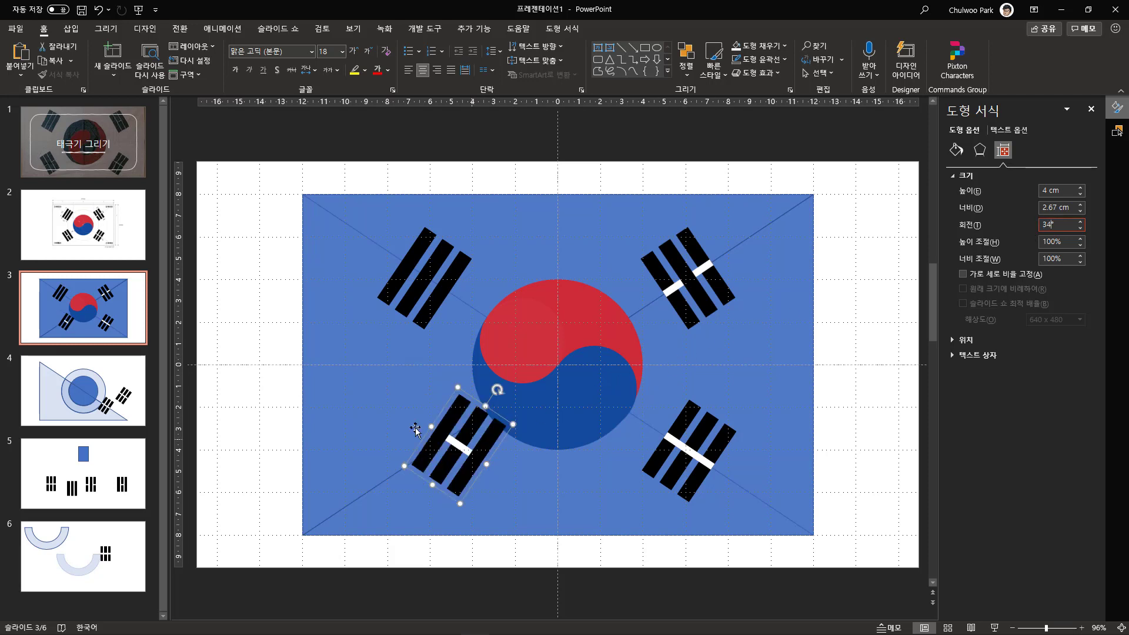
left_click(686, 61)
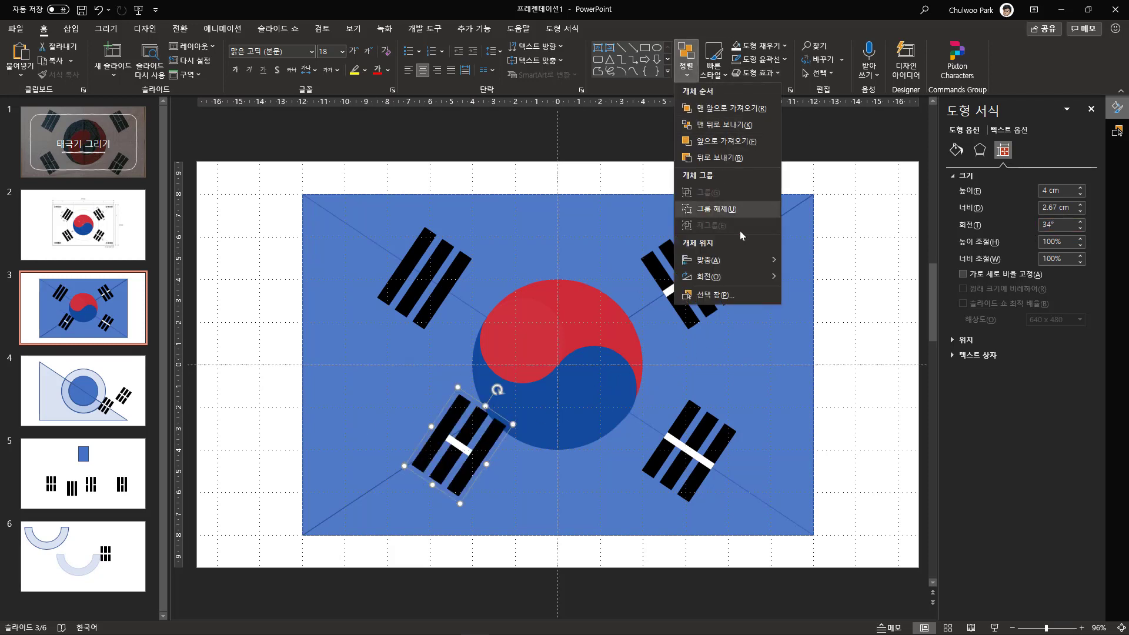
mouse_move(748, 282)
left_click(817, 325)
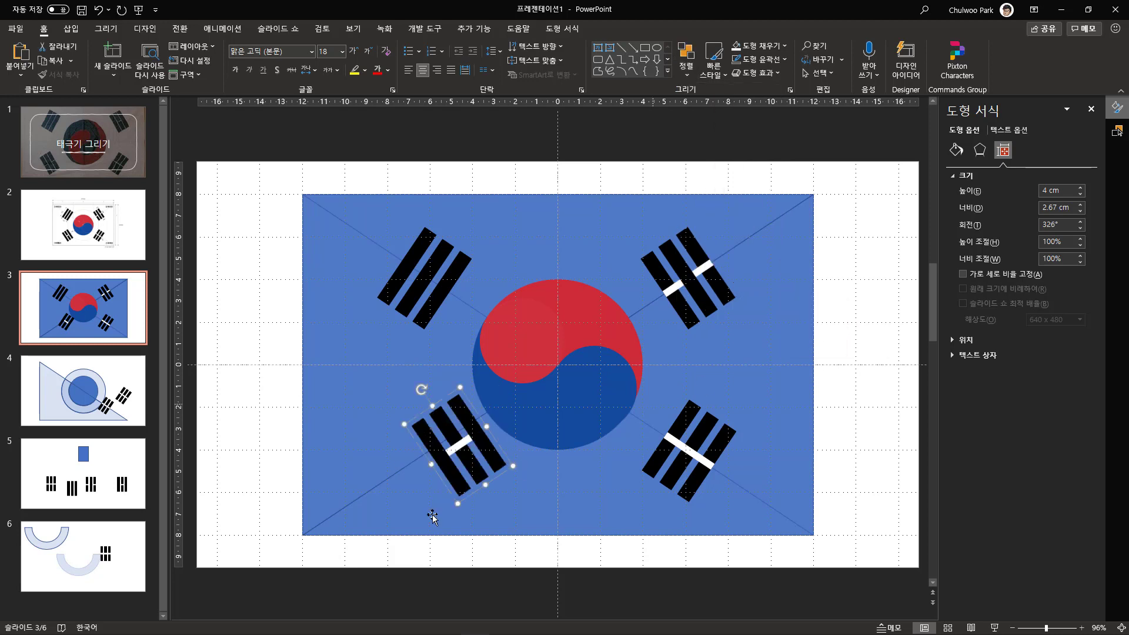
- Move the lower-left trigram onto the flag's diagonal, level with the lower-right trigram and beneath the solid-bar trigram
left_click_drag(462, 470, 435, 472)
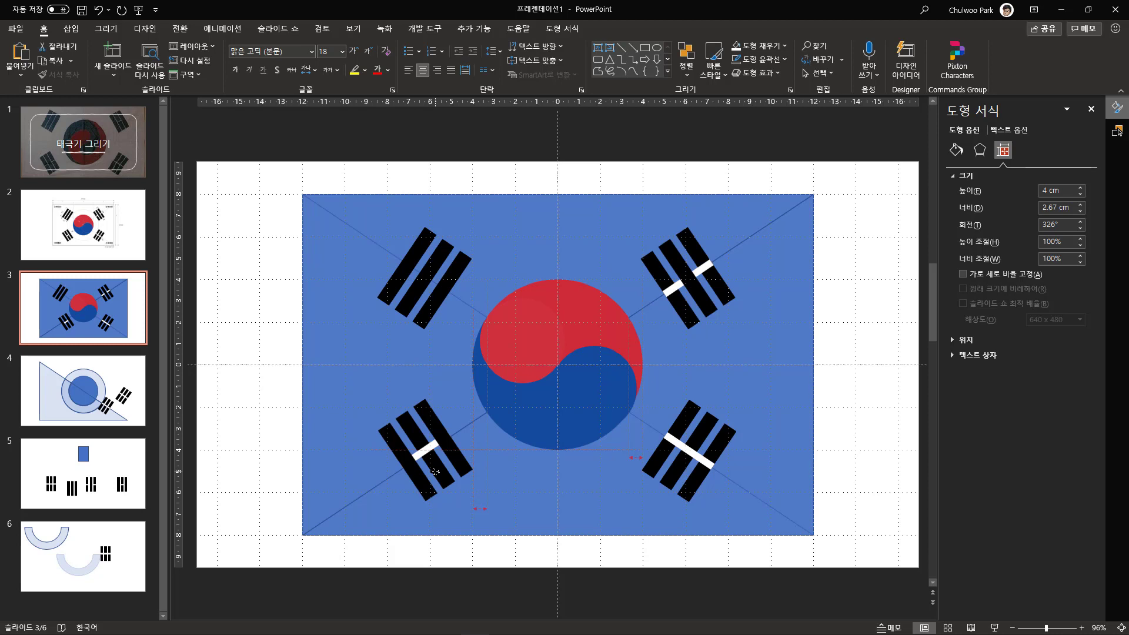
left_click_drag(435, 476, 436, 469)
left_click(851, 428)
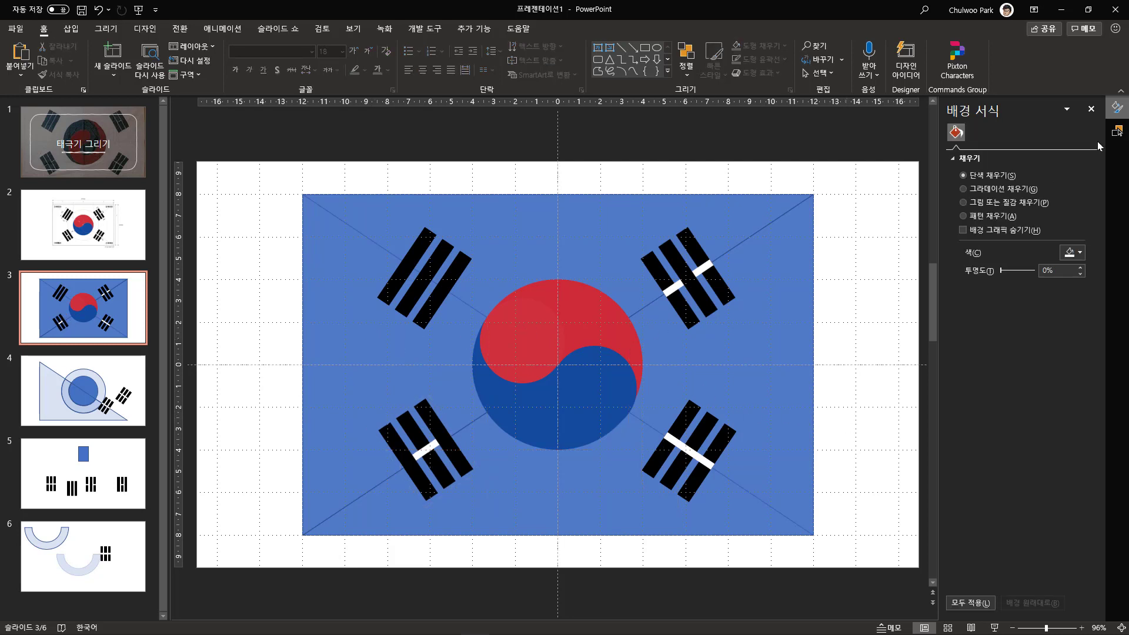
- Delete the four triangles that served as diagonal guides behind the flag's symbols
left_click(1116, 131)
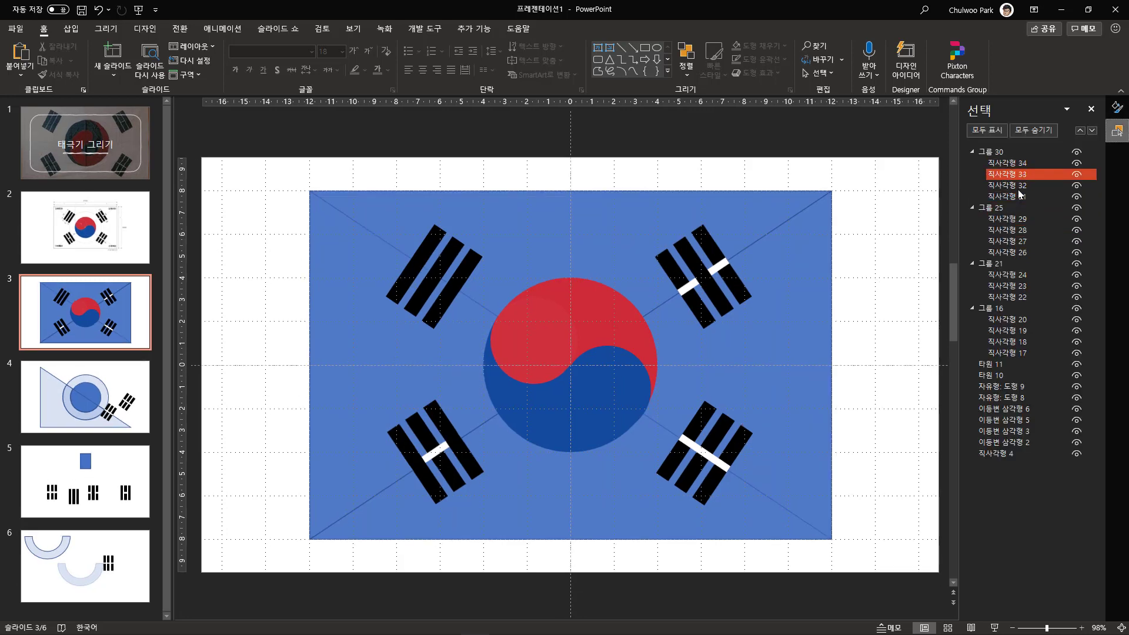
left_click(1006, 413)
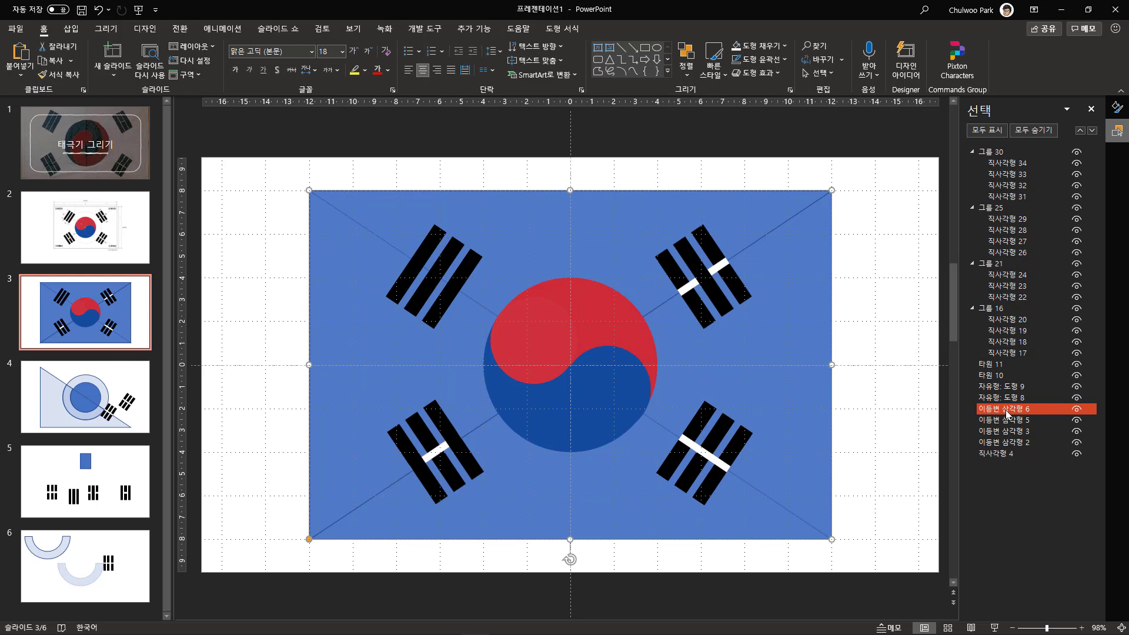
key("Delete")
left_click(1012, 420)
key("Delete")
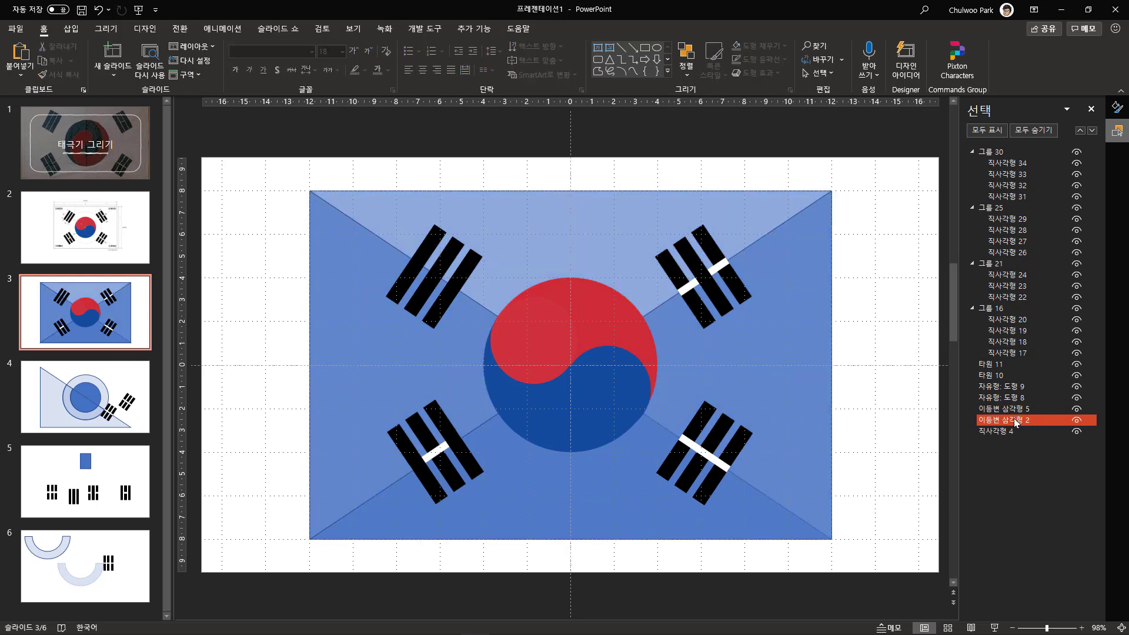
left_click(1014, 420)
key("Delete")
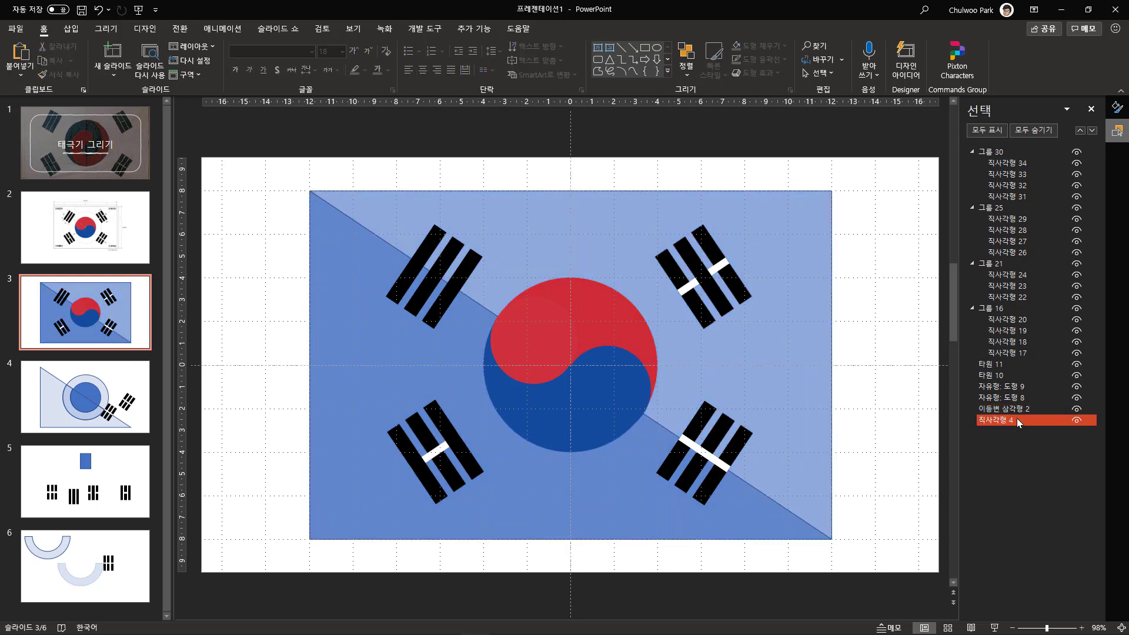
left_click(1017, 411)
key("Delete")
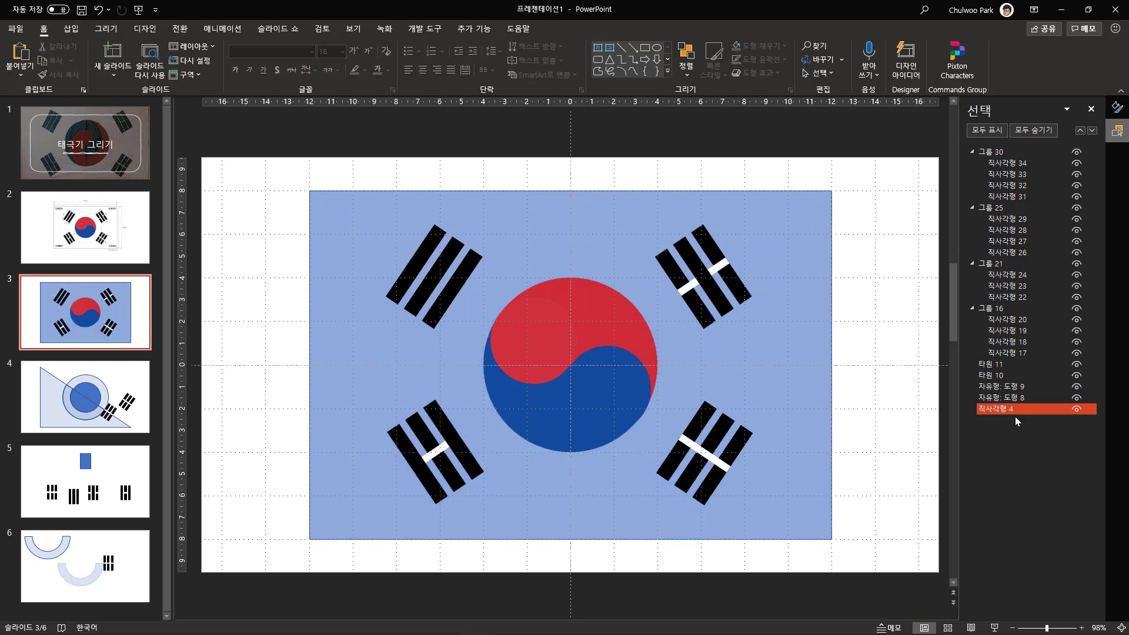
- Fill the flag's background rectangle with white
left_click(1007, 413)
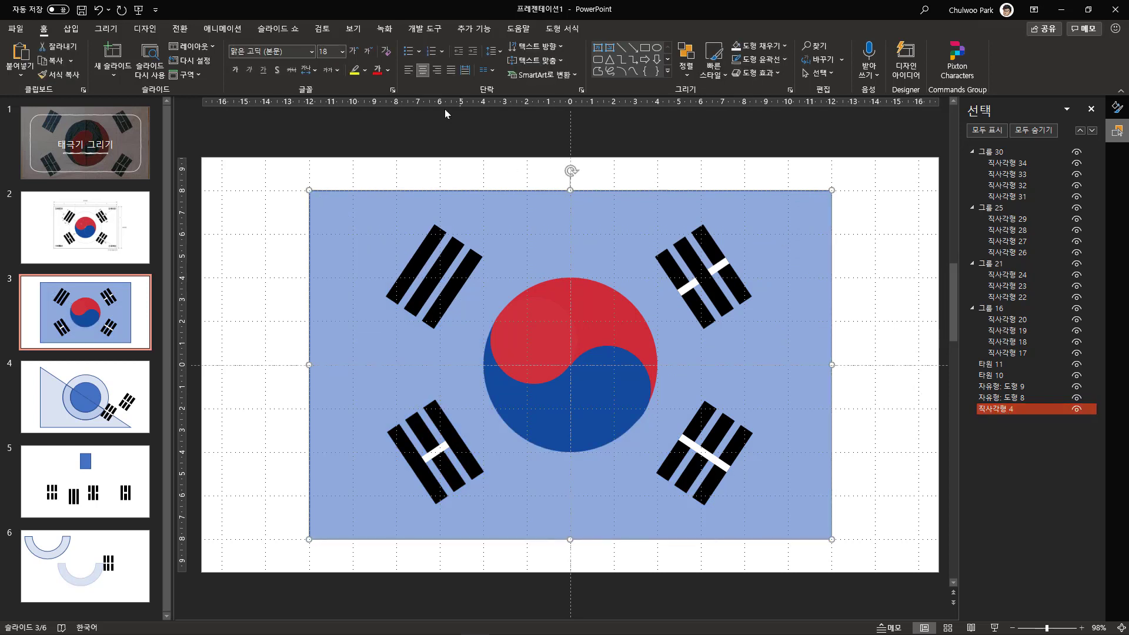
left_click(562, 28)
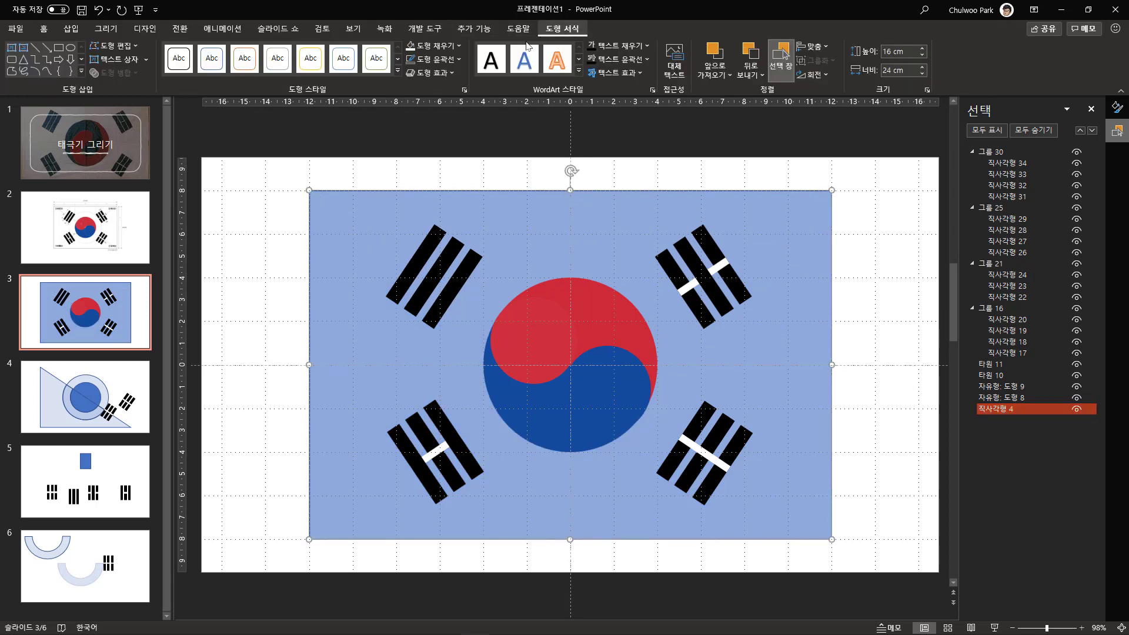
left_click(460, 47)
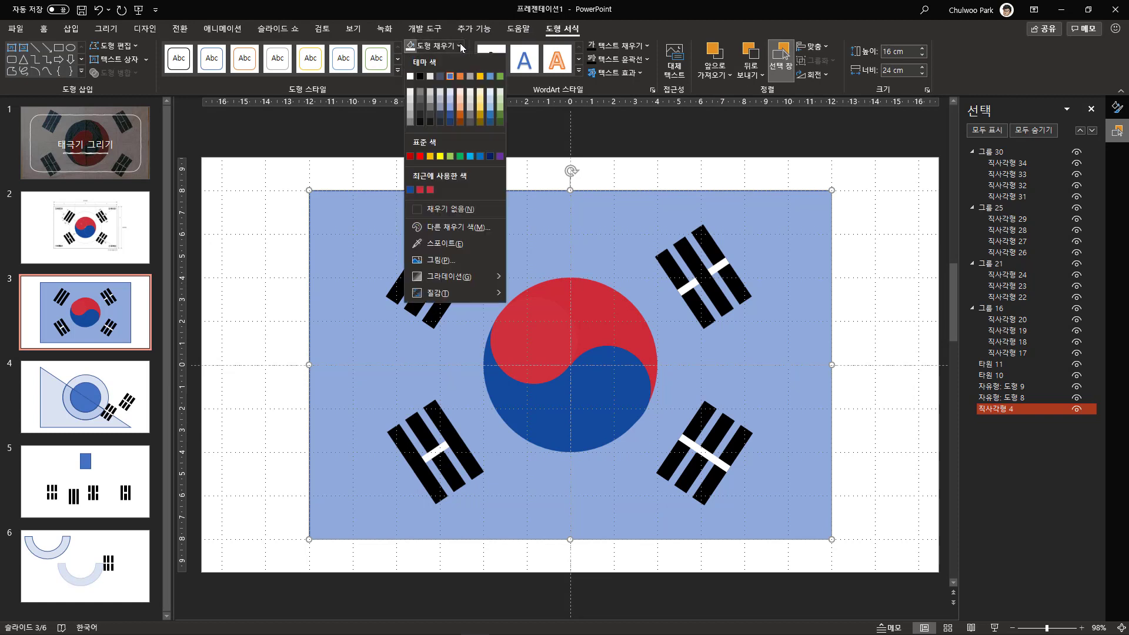
left_click(411, 77)
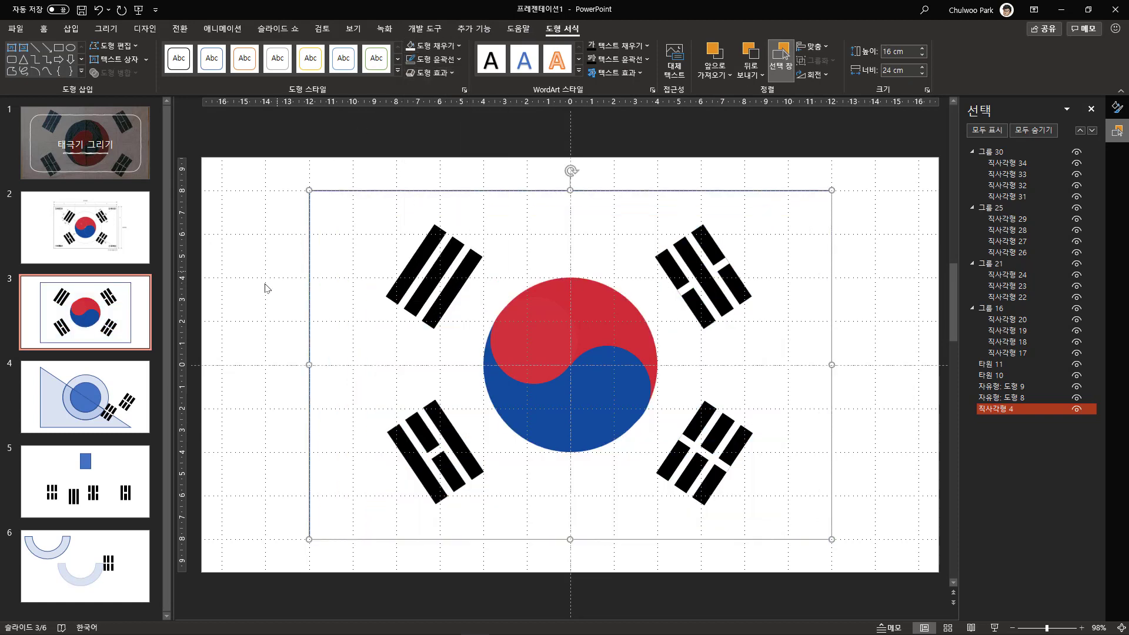
left_click(252, 303)
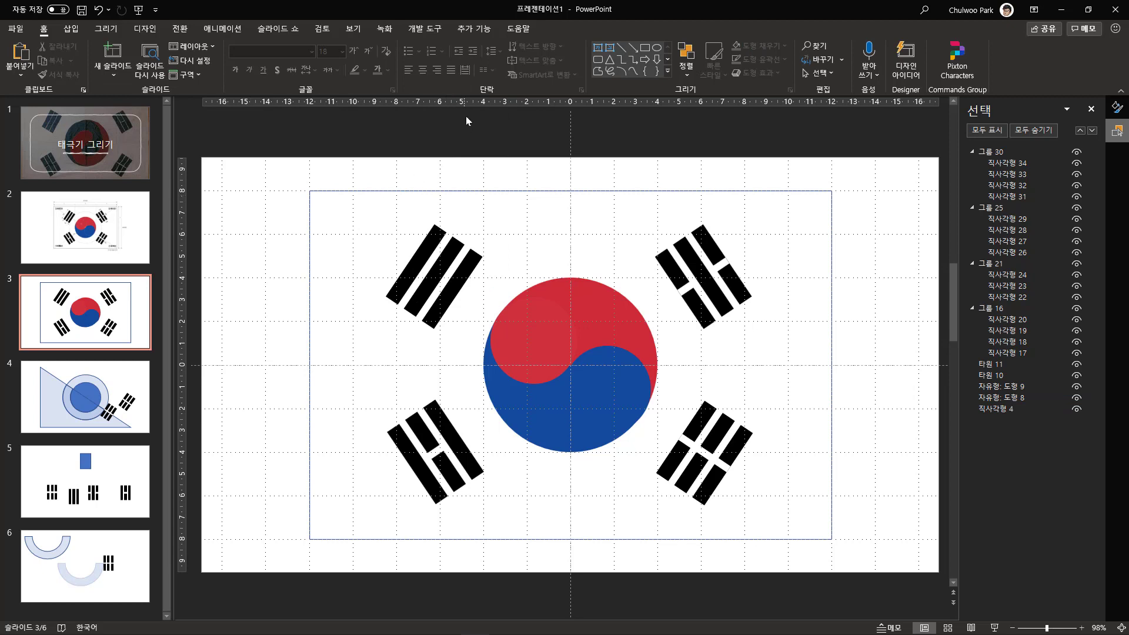
- Set the outline colour of the flag's background rectangle to black
left_click(350, 191)
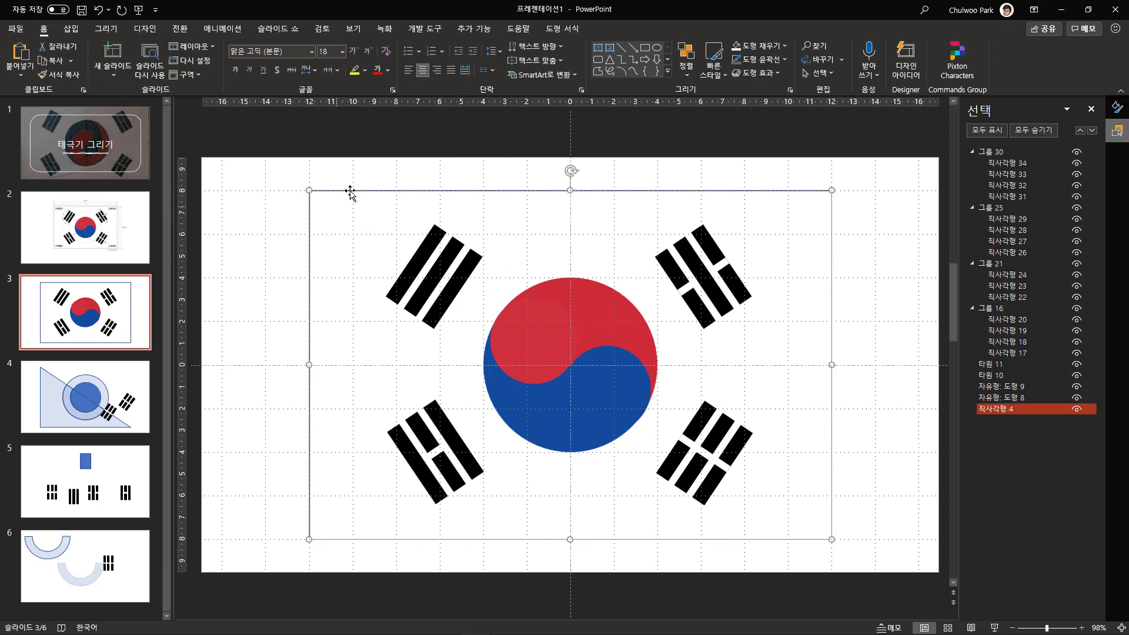
left_click(566, 32)
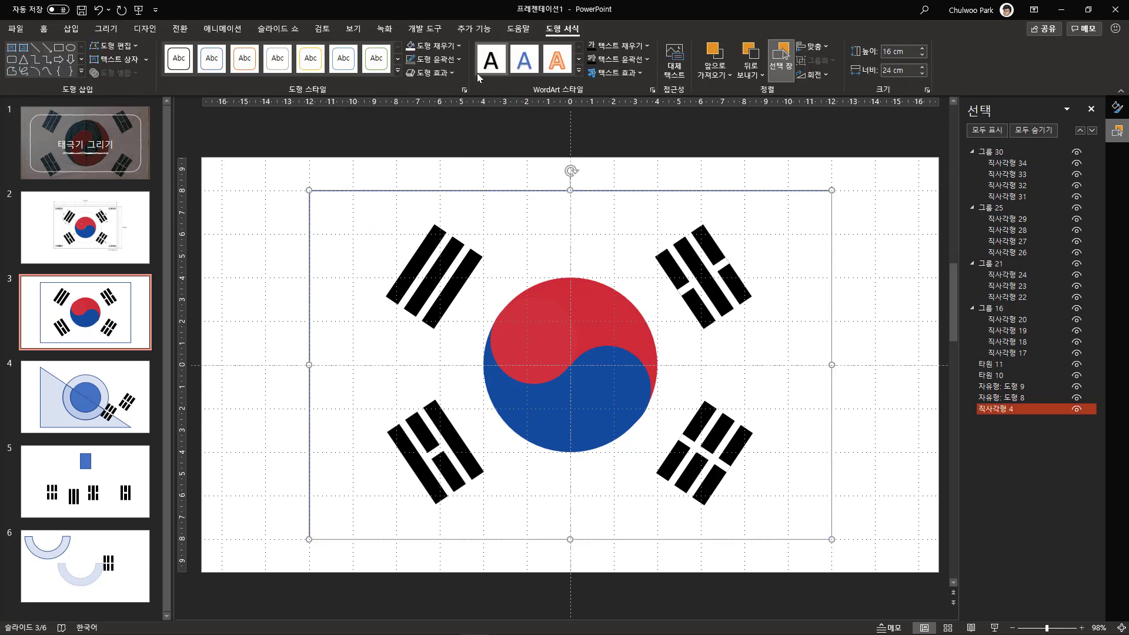
left_click(458, 60)
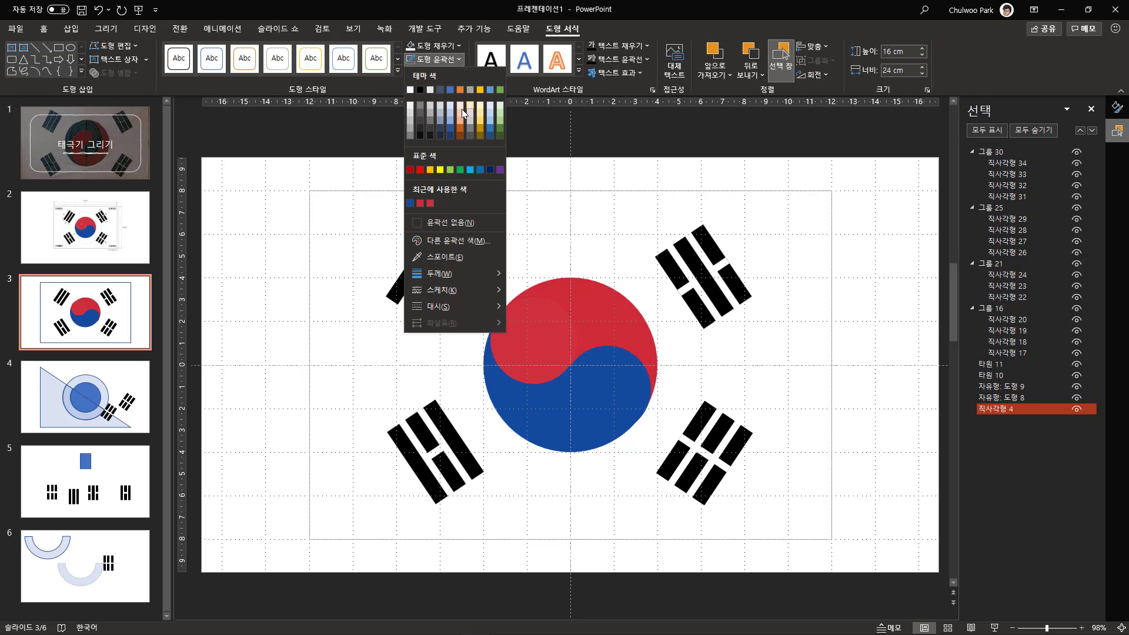
left_click(420, 90)
left_click(250, 276)
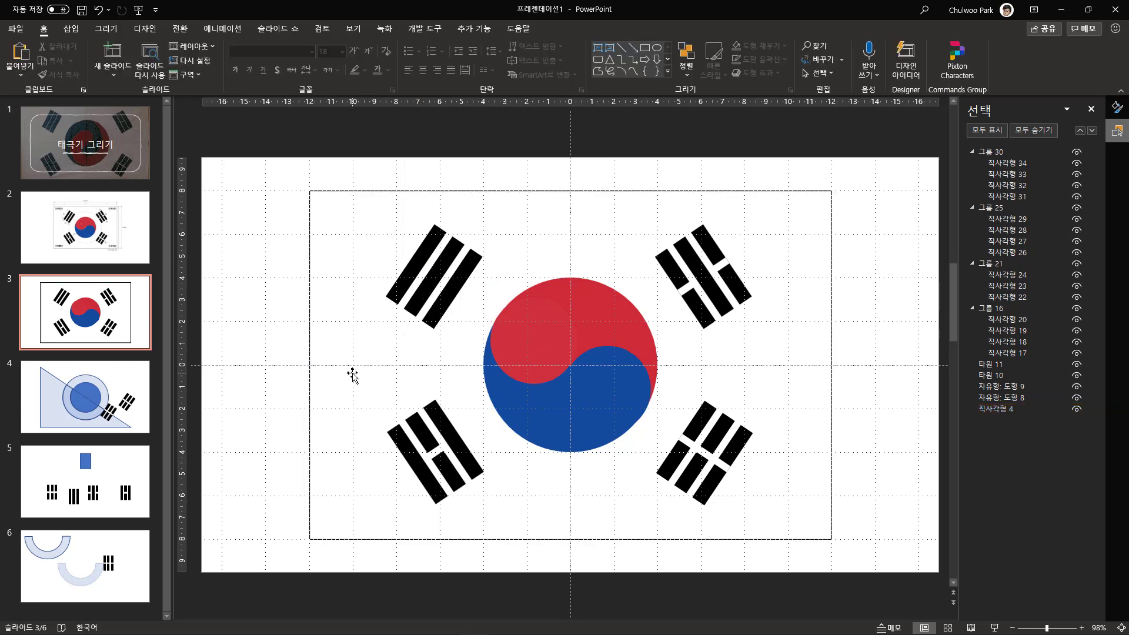
- Compare the finished flag on slide 3 with the reference drawing on slide 2 and check all of its shapes
left_click(110, 242)
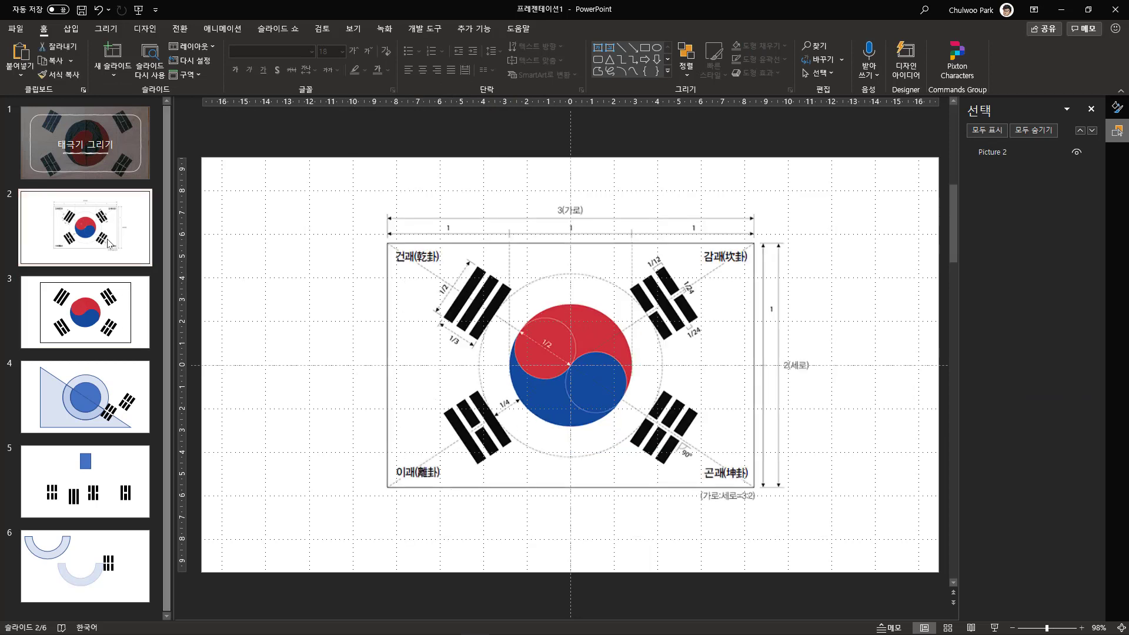
left_click(113, 316)
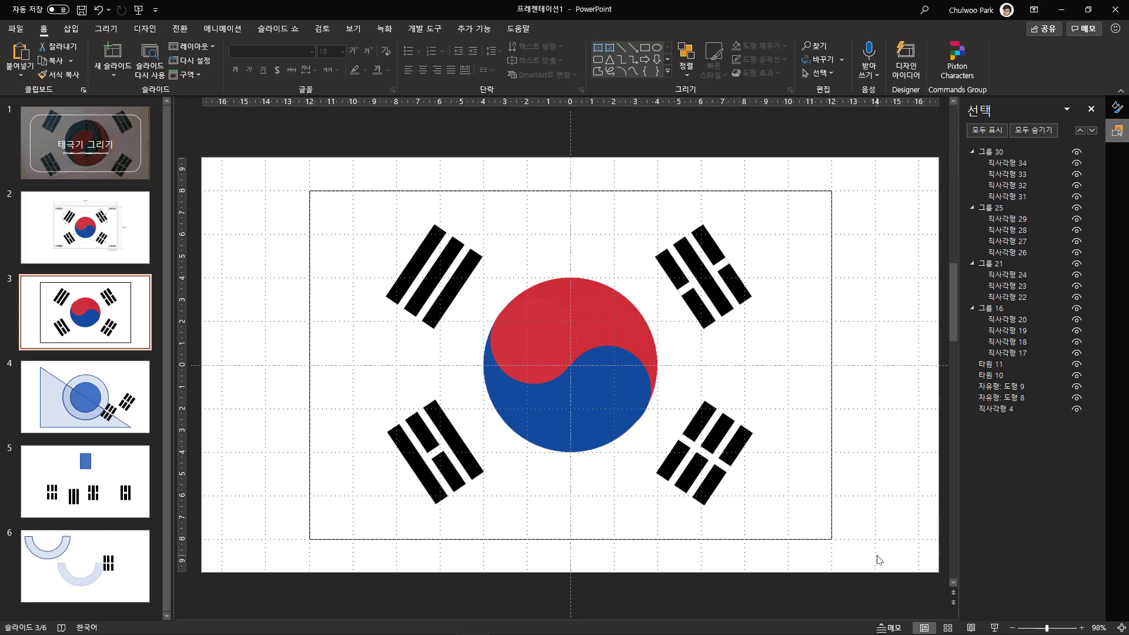
left_click_drag(877, 559, 266, 187)
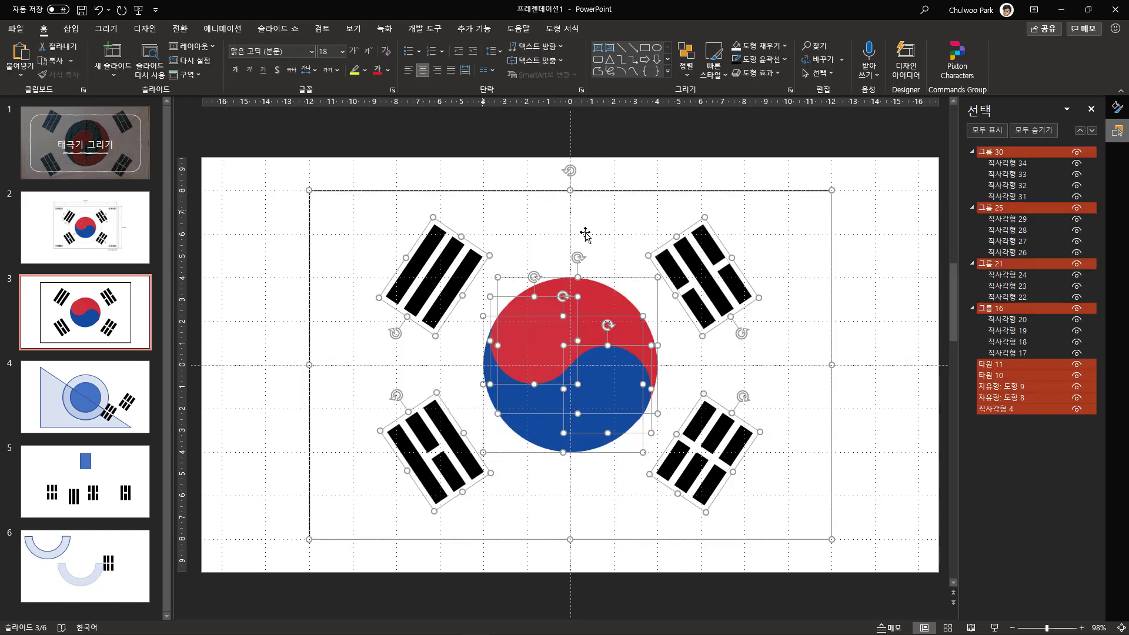
left_click(910, 291)
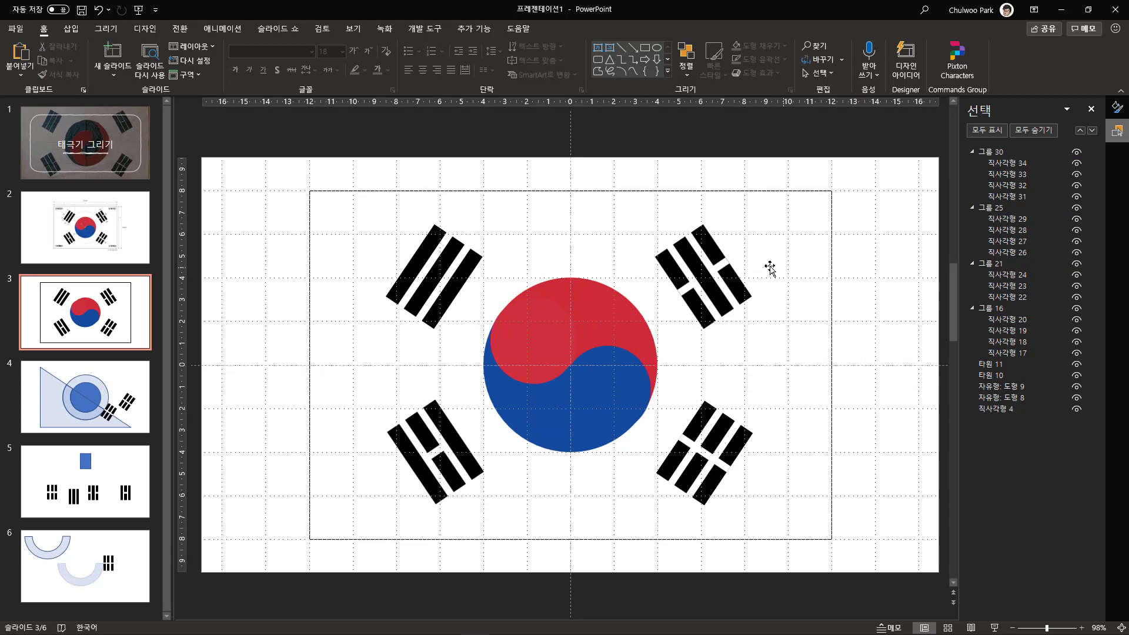
- Present slide 3 full screen and zoom in on the upper-right trigram to inspect its bars
left_click(723, 266)
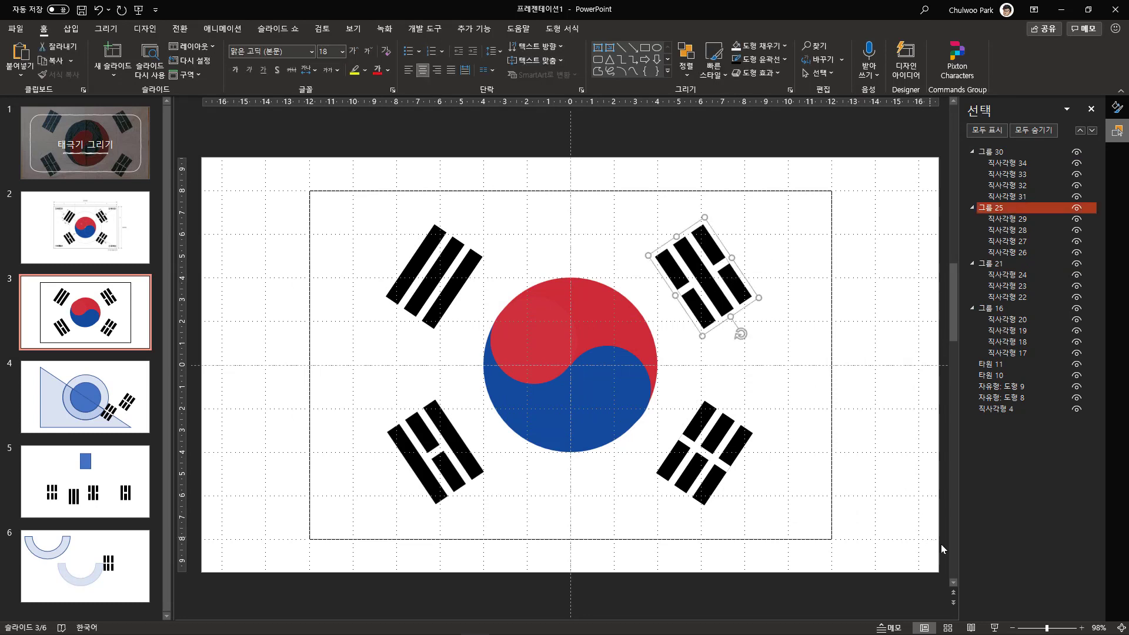
left_click(998, 627)
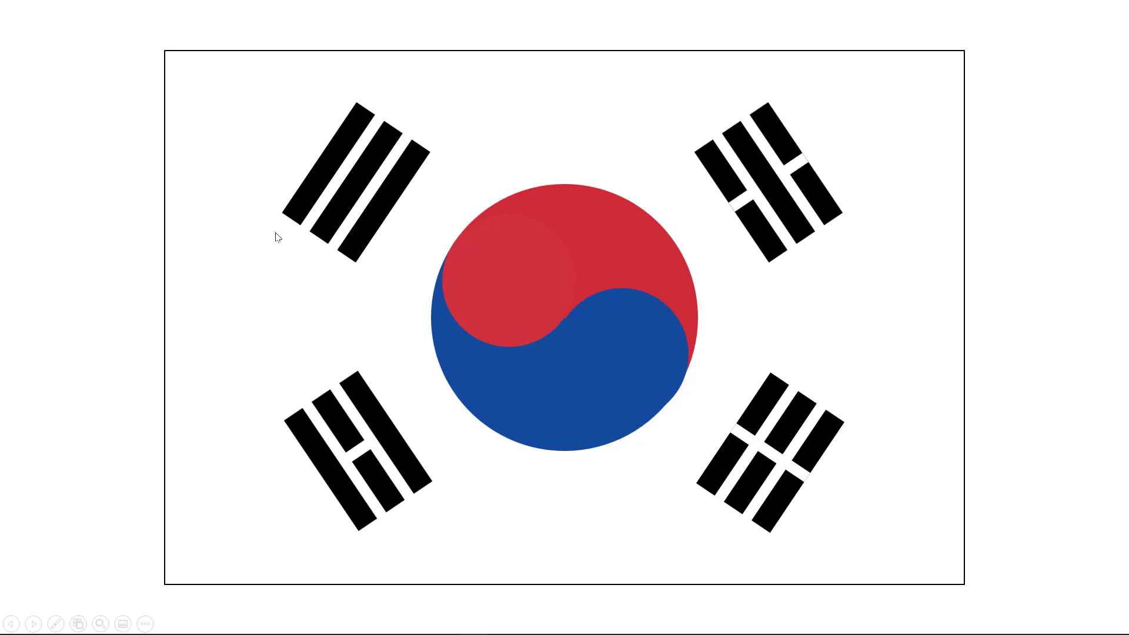
left_click(346, 146)
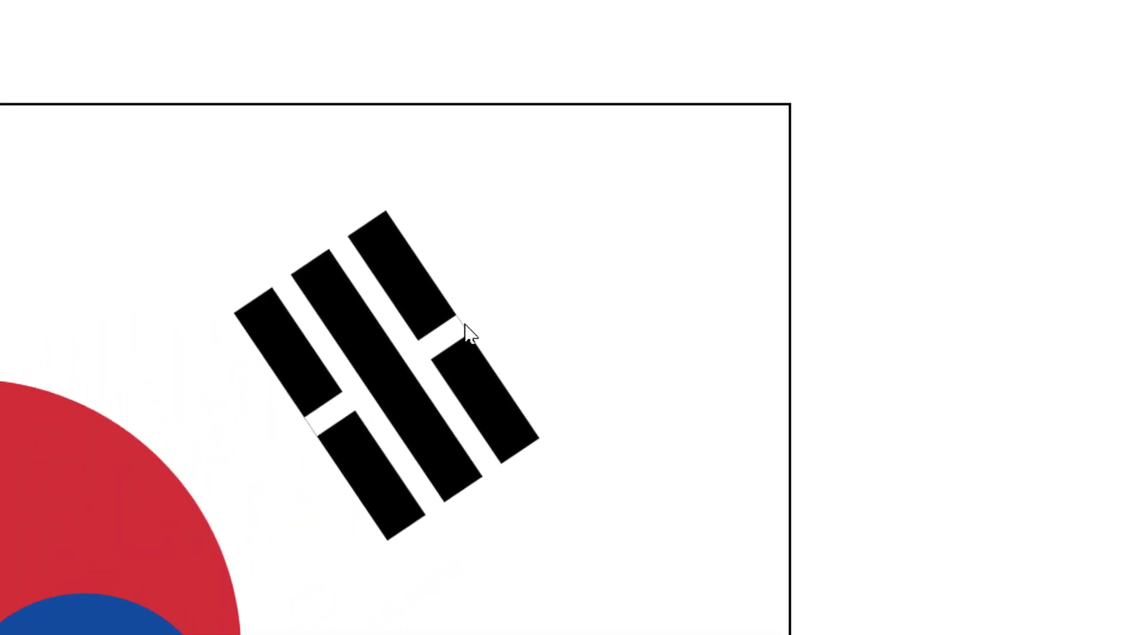